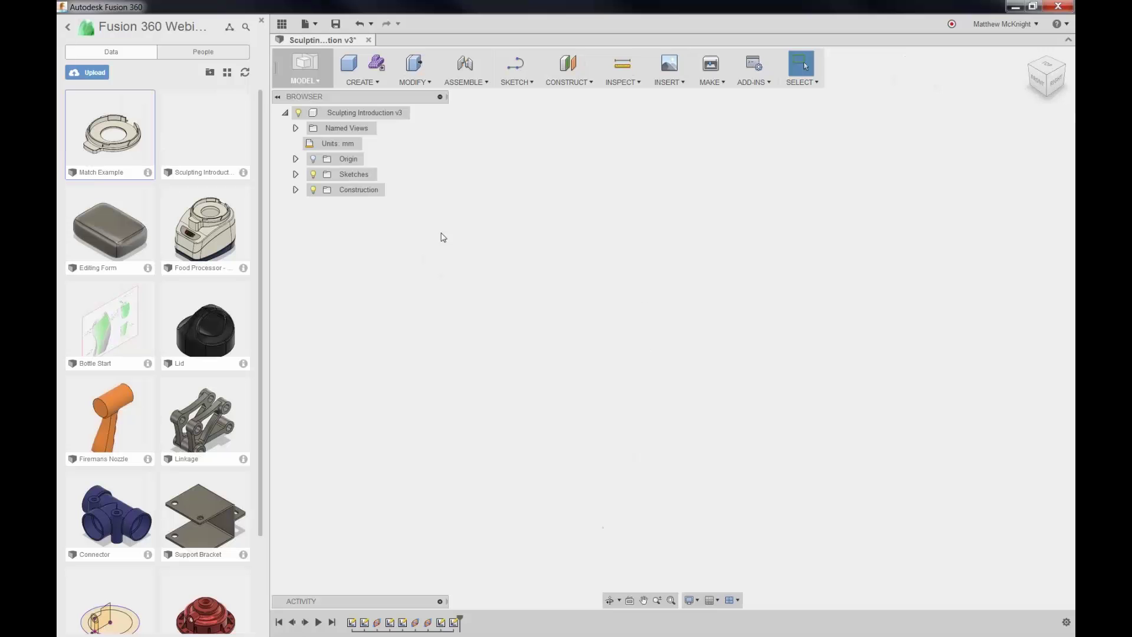
# Step: Check the project list, return to the Fusion 360 Webinars project, and hide the data panel
pyautogui.click(318, 113)
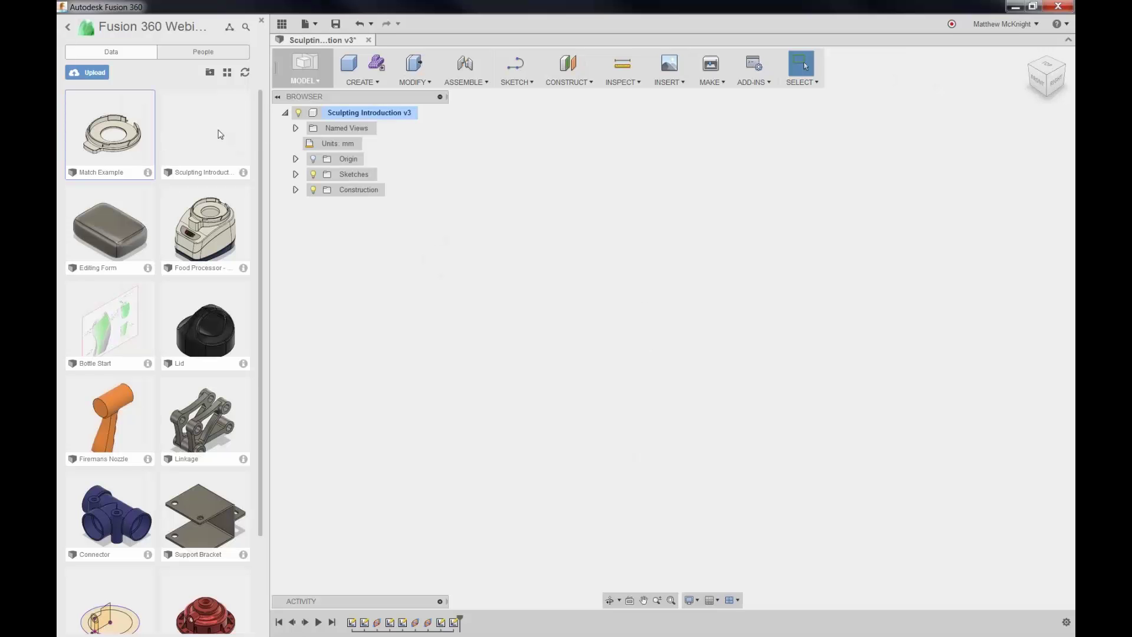
pyautogui.doubleClick(220, 134)
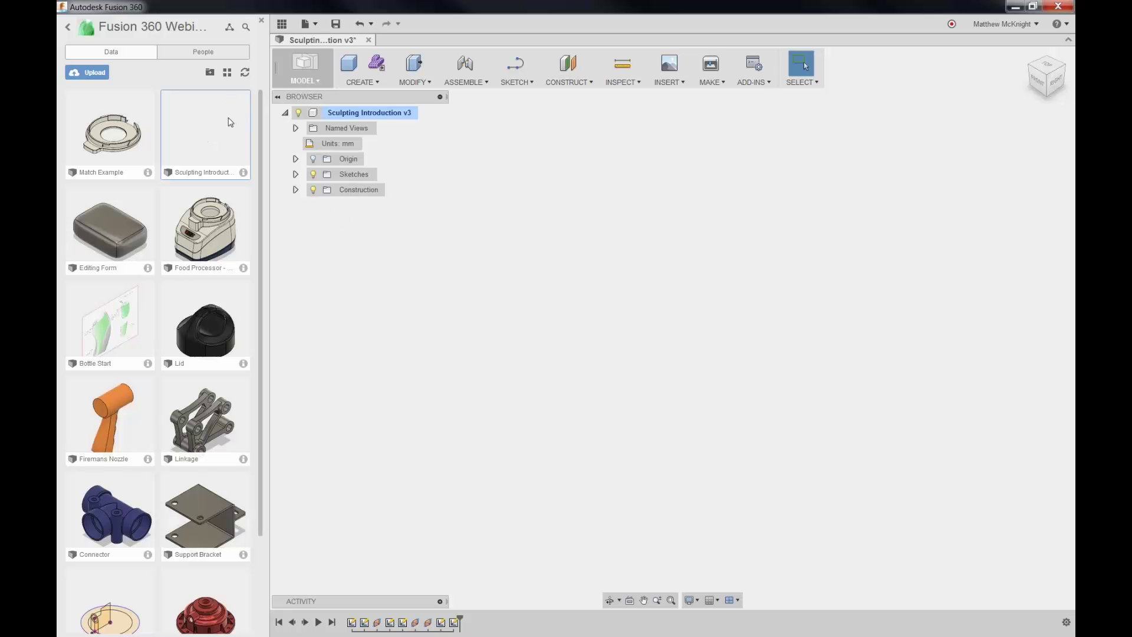
pyautogui.click(67, 27)
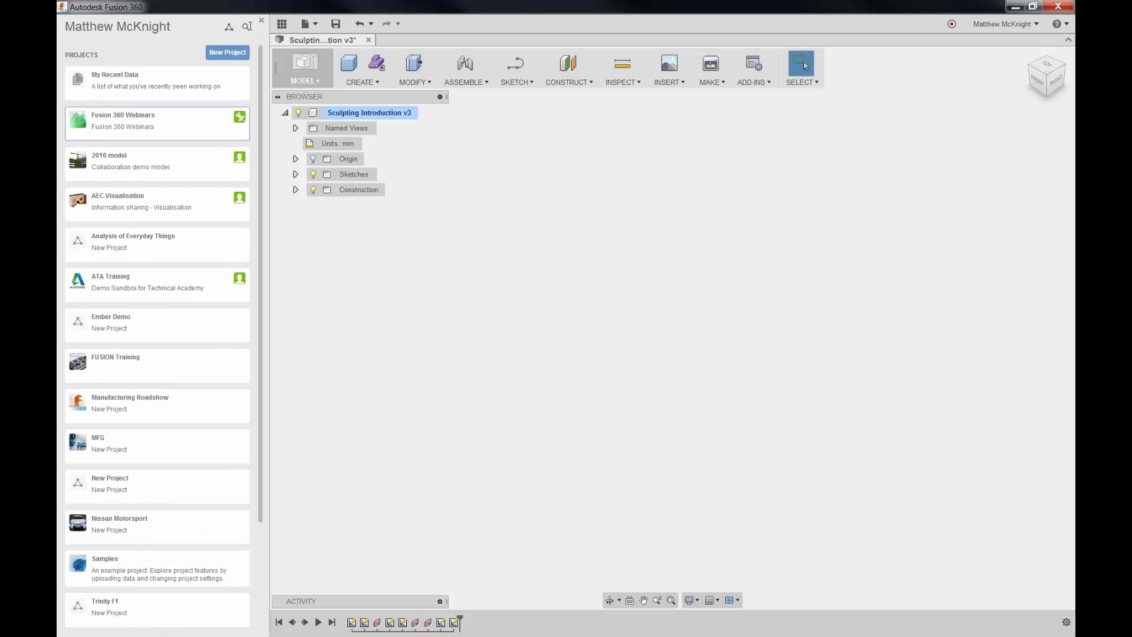
pyautogui.click(133, 125)
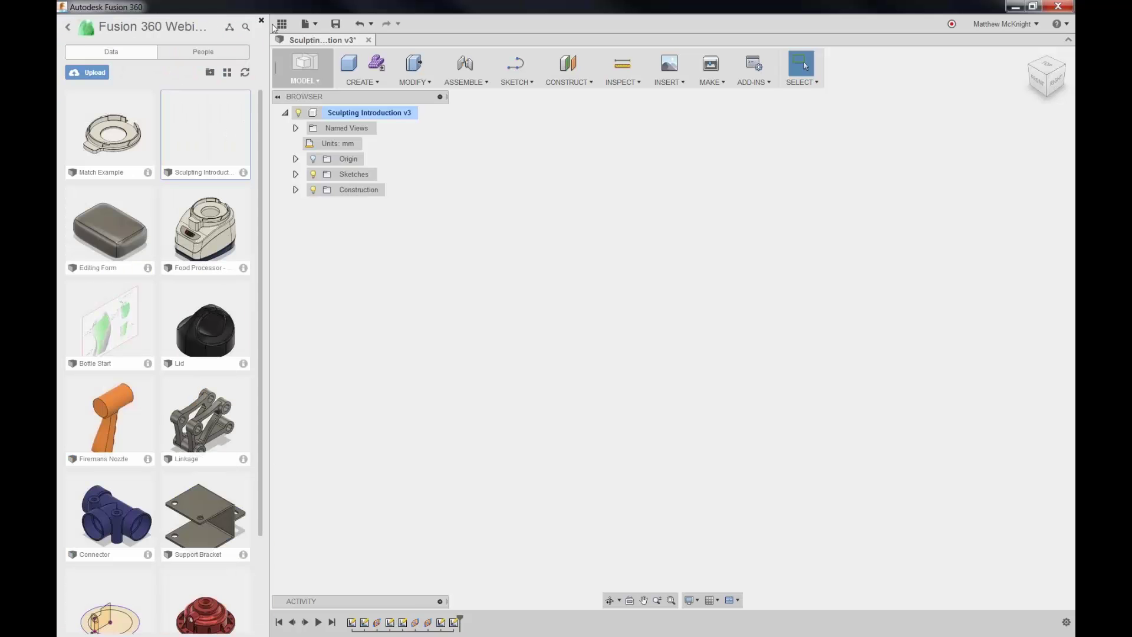
pyautogui.click(281, 24)
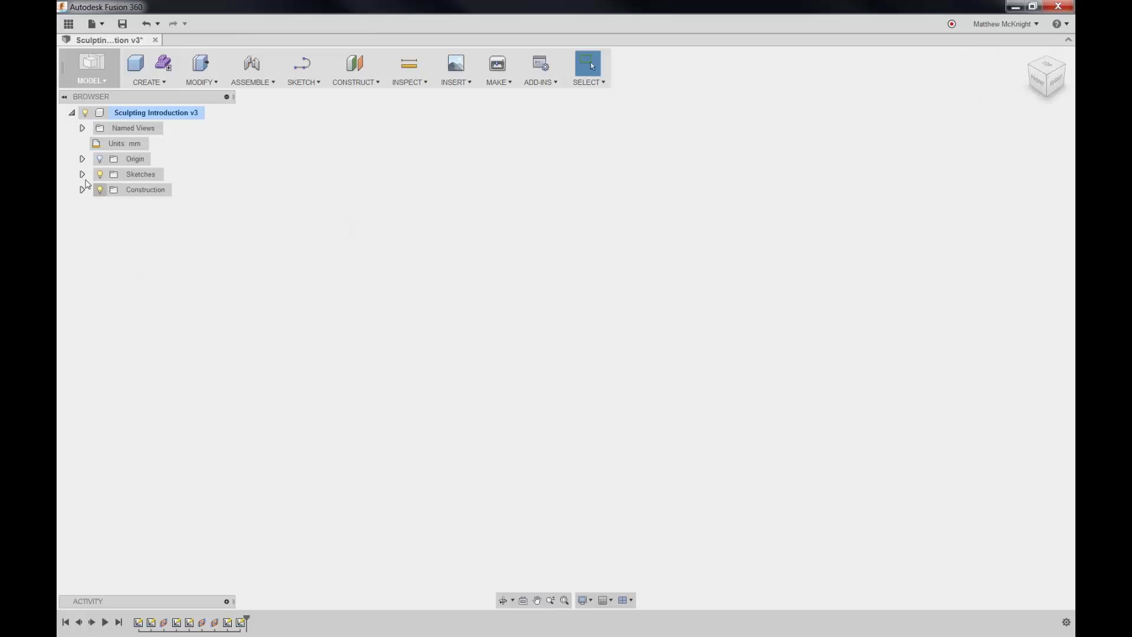
# Step: Expand the Sketches folder and show the Revolve, Sweep Path, Sweep Profile, Loft Path and Triangle Profile sketches for inspection
pyautogui.click(82, 174)
pyautogui.click(106, 189)
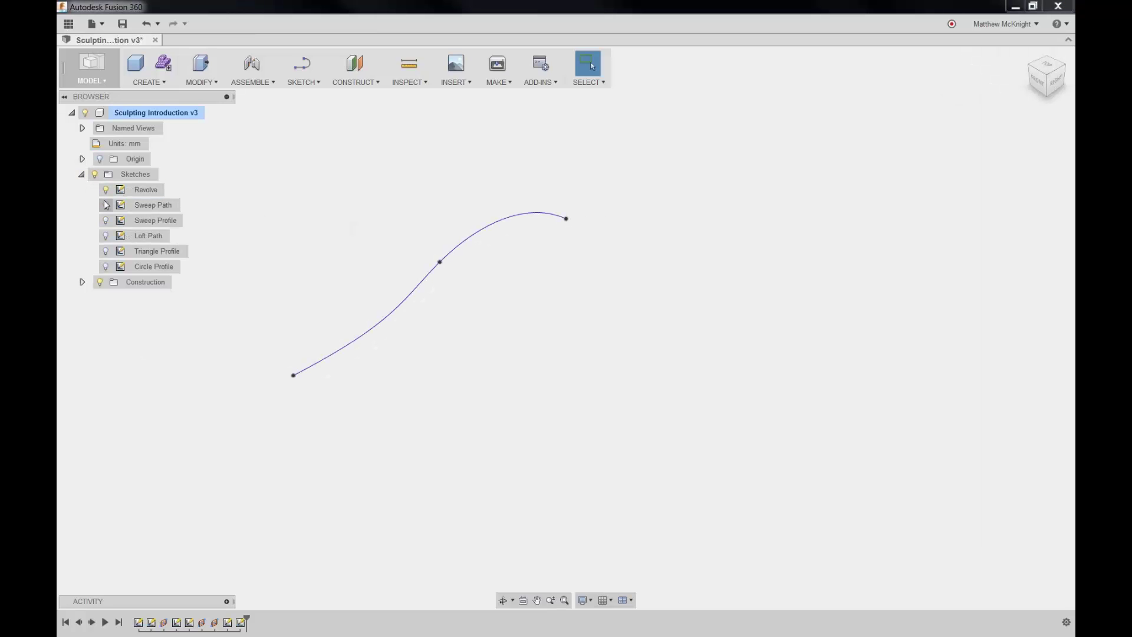
pyautogui.click(105, 204)
pyautogui.click(105, 220)
pyautogui.click(105, 235)
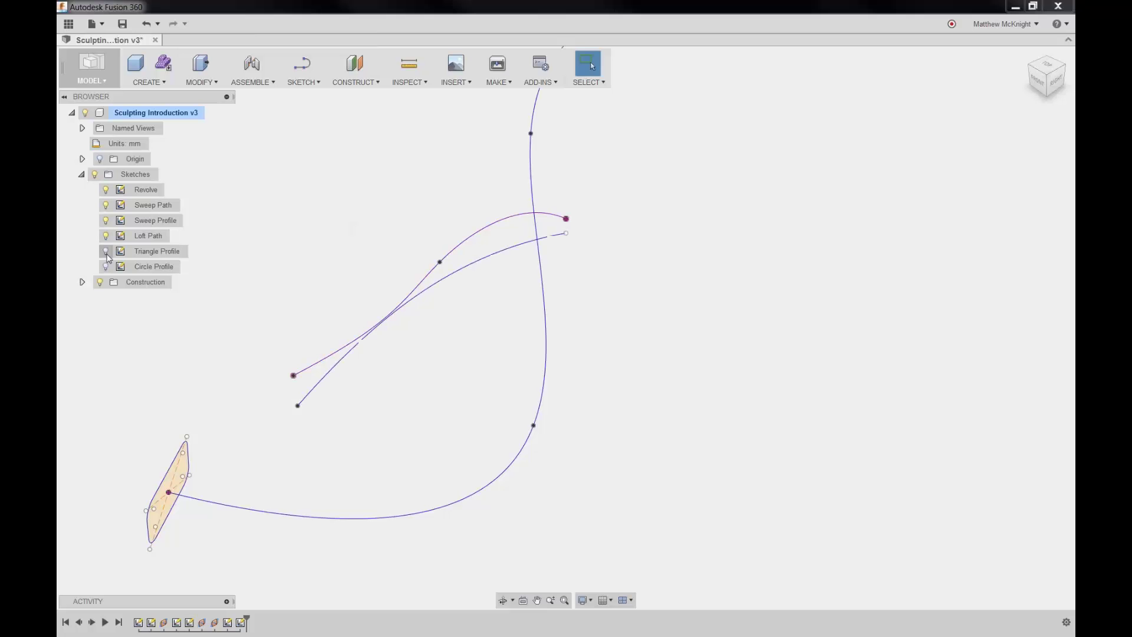
pyautogui.click(106, 250)
pyautogui.click(105, 266)
pyautogui.click(106, 266)
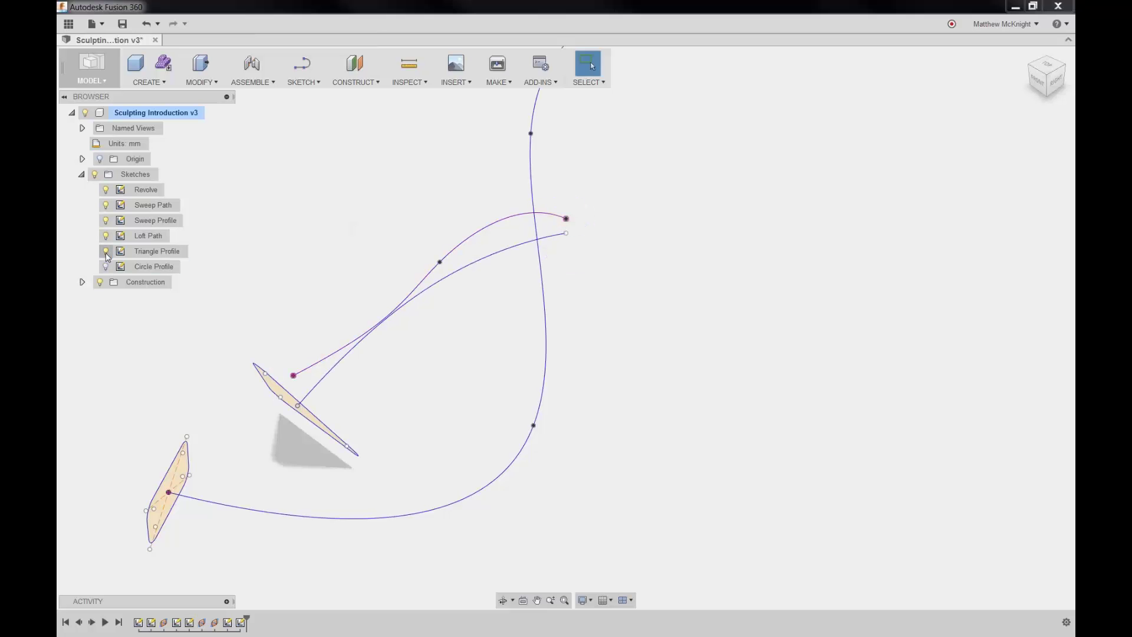
# Step: Hide all the displayed sketches again and collapse the Sketches folder
pyautogui.click(105, 250)
pyautogui.click(105, 235)
pyautogui.click(105, 220)
pyautogui.click(106, 205)
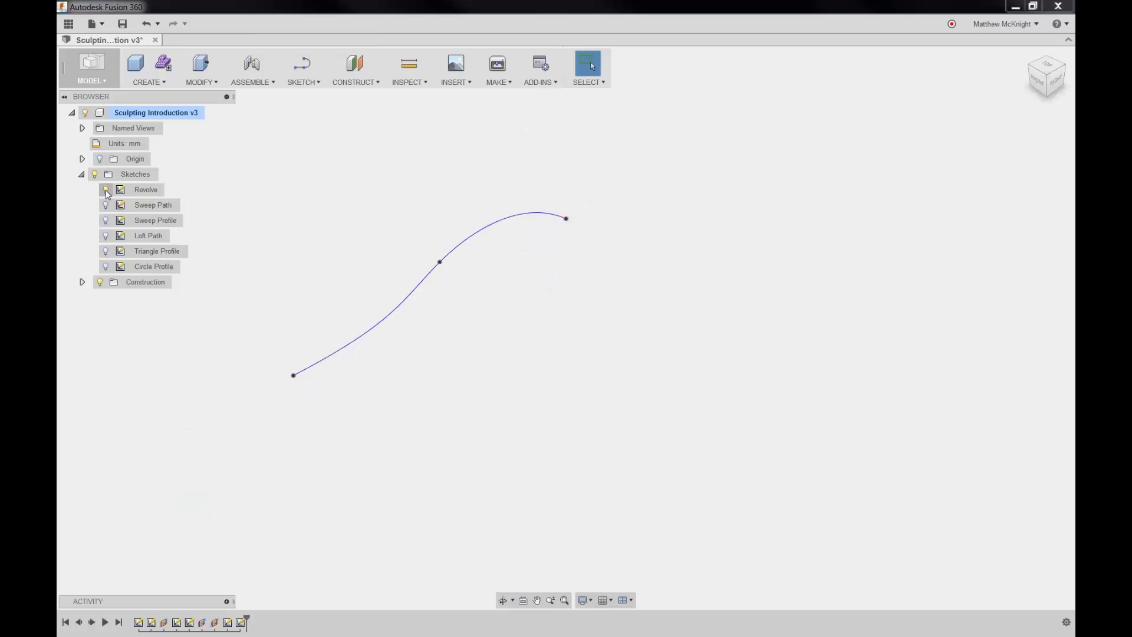
pyautogui.click(105, 189)
pyautogui.click(82, 174)
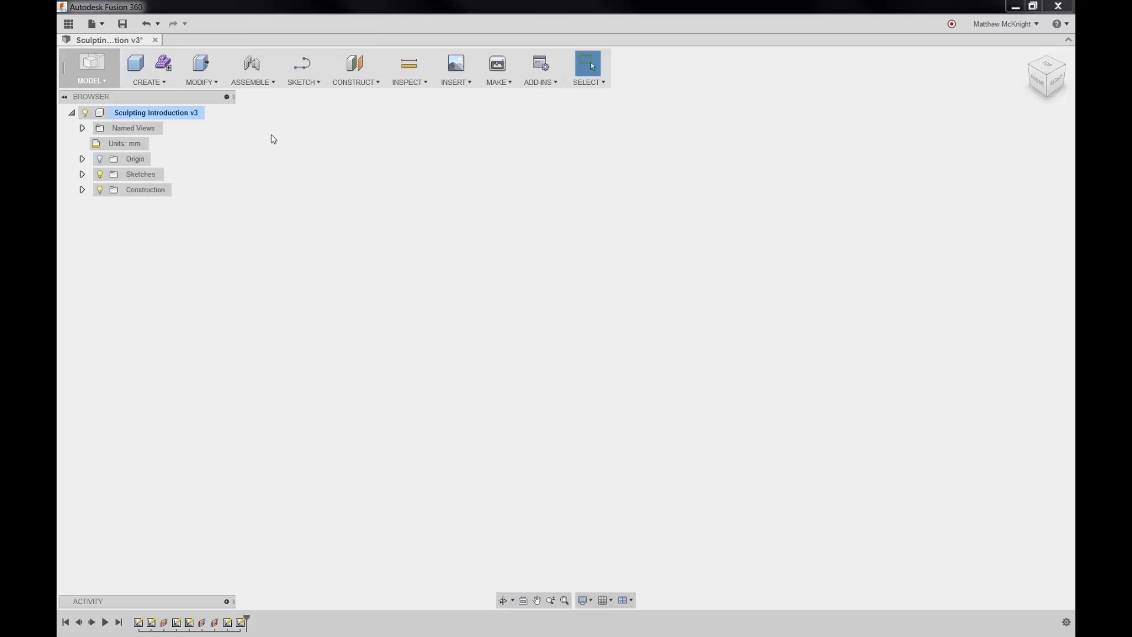
# Step: Review the Model workspace's creation commands and the Patch workspace's create and modify commands, and return to the Model workspace
pyautogui.click(92, 82)
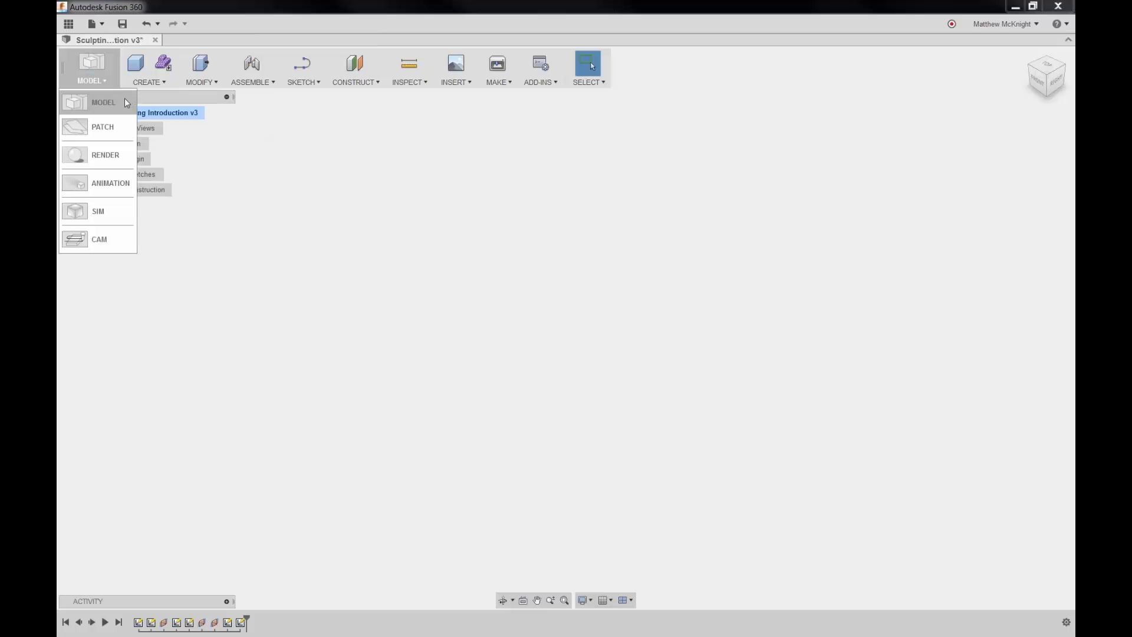
pyautogui.click(163, 86)
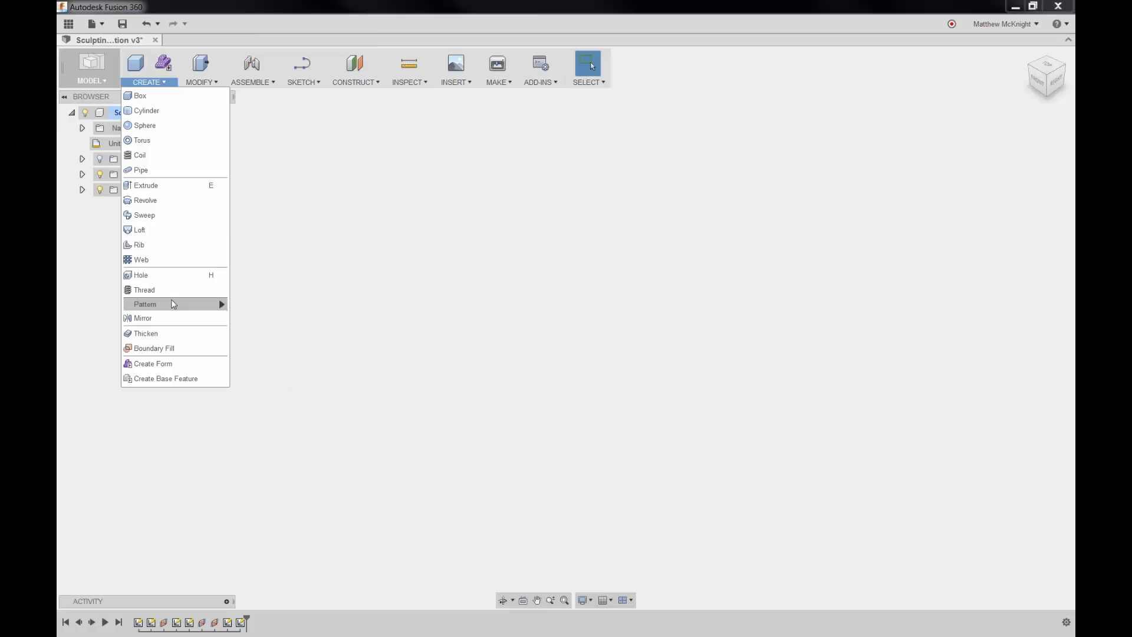
pyautogui.click(287, 201)
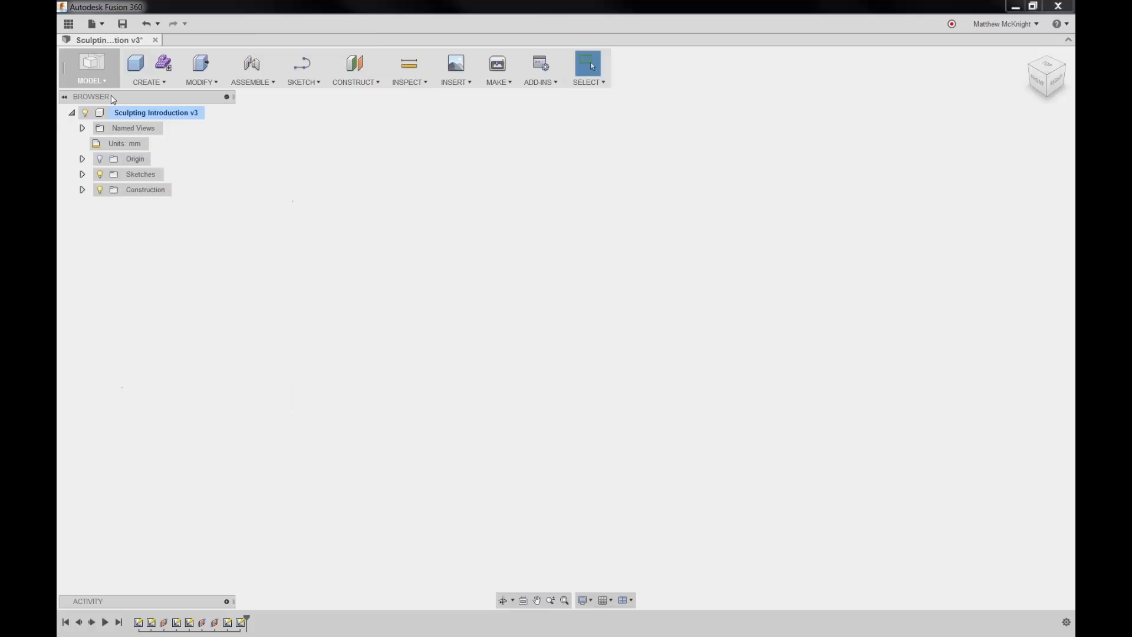
pyautogui.click(92, 78)
pyautogui.click(99, 129)
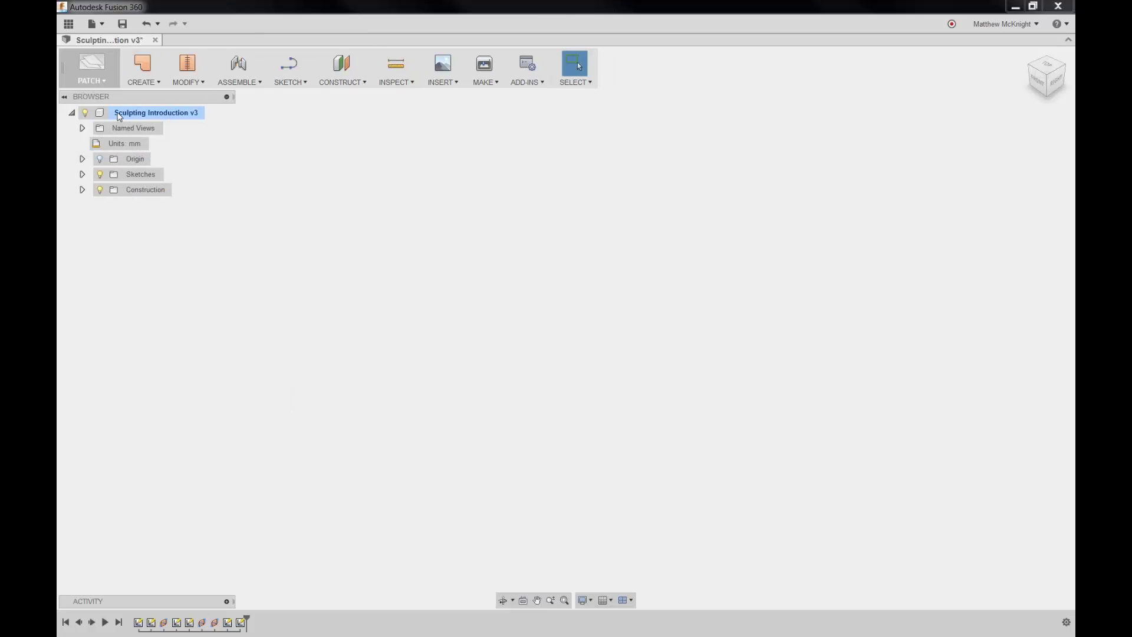
pyautogui.click(143, 82)
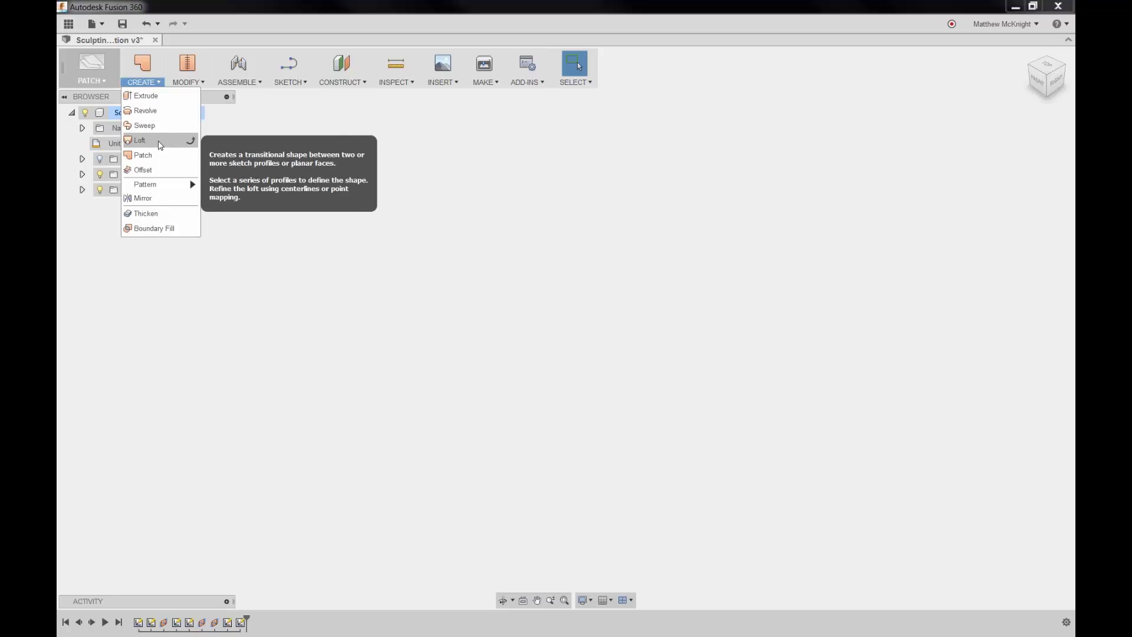
pyautogui.click(188, 82)
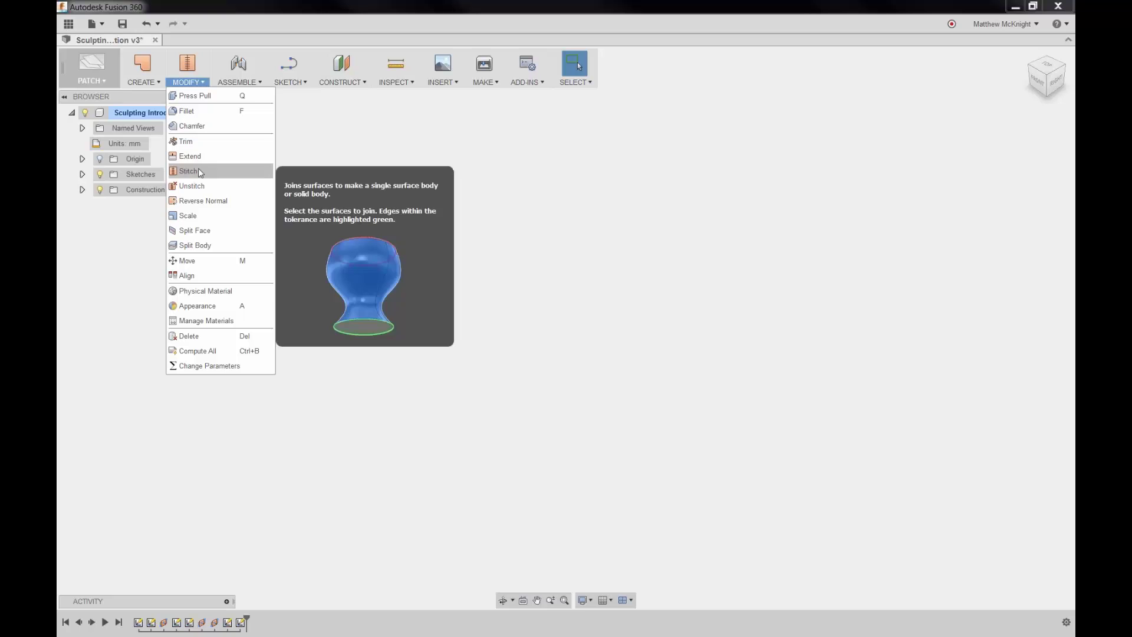
pyautogui.click(294, 160)
pyautogui.click(92, 68)
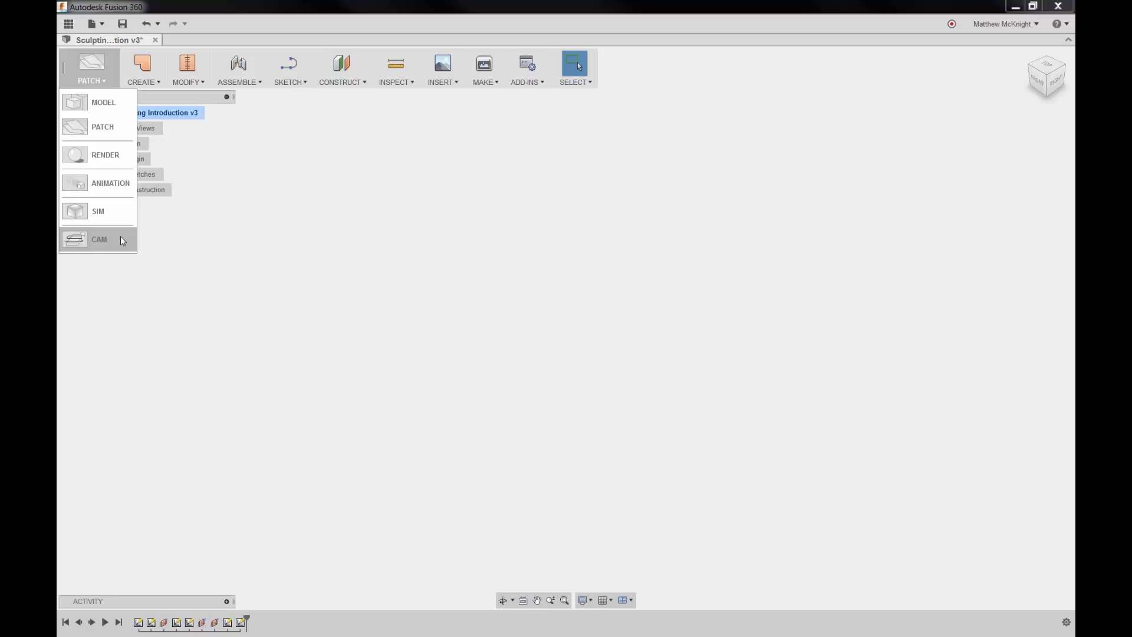
pyautogui.click(105, 103)
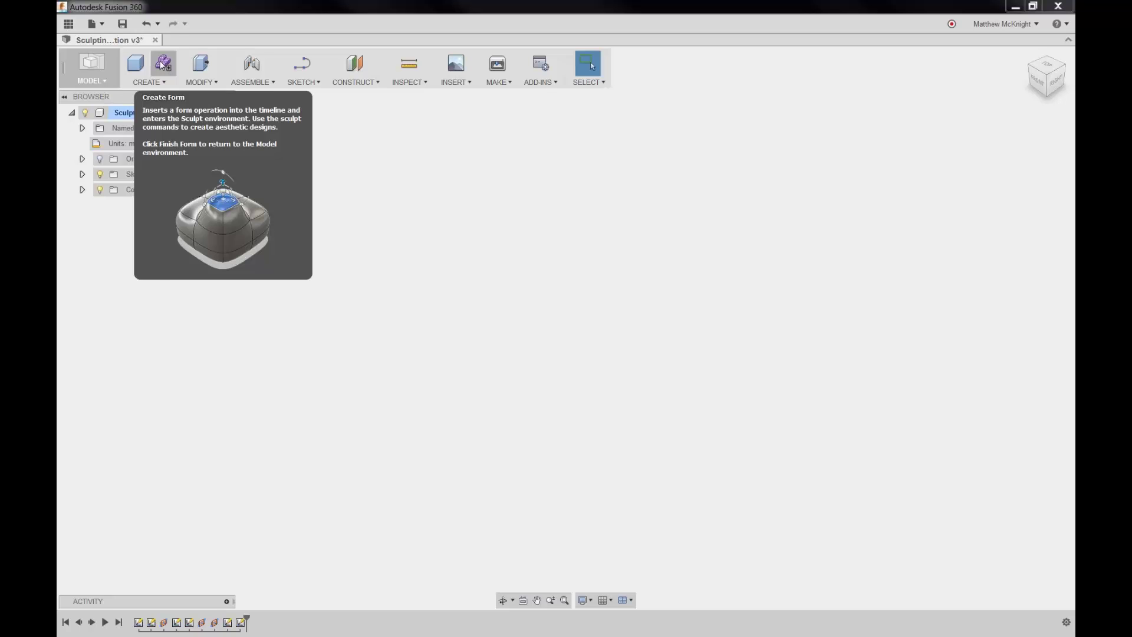
# Step: Create a form to enter the Sculpt environment and dismiss the environment notice
pyautogui.click(163, 64)
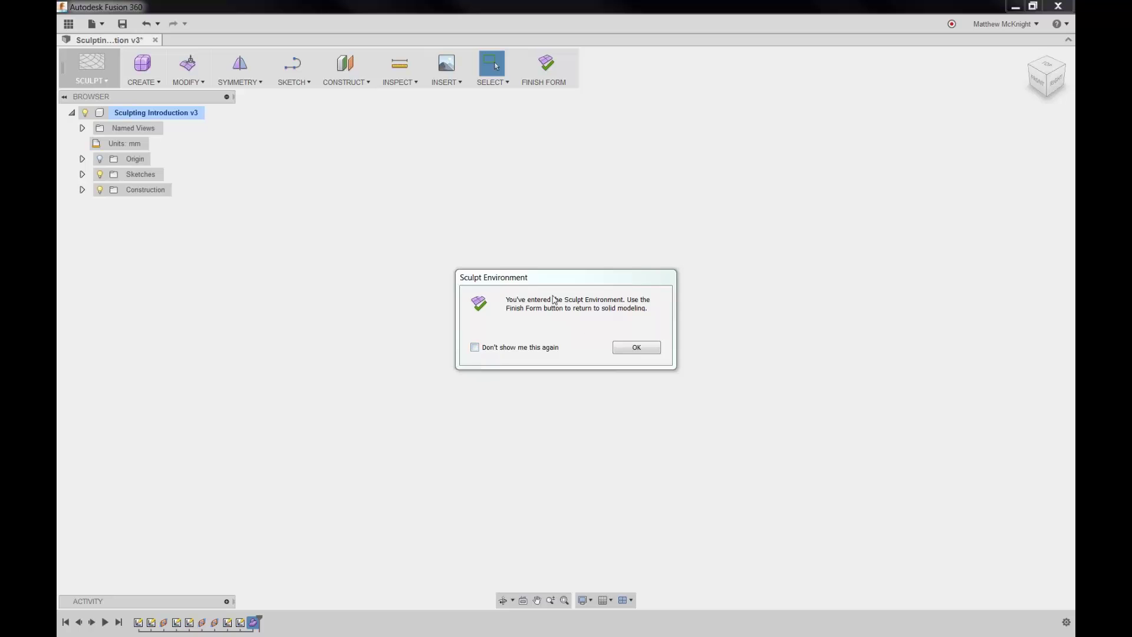
pyautogui.click(630, 349)
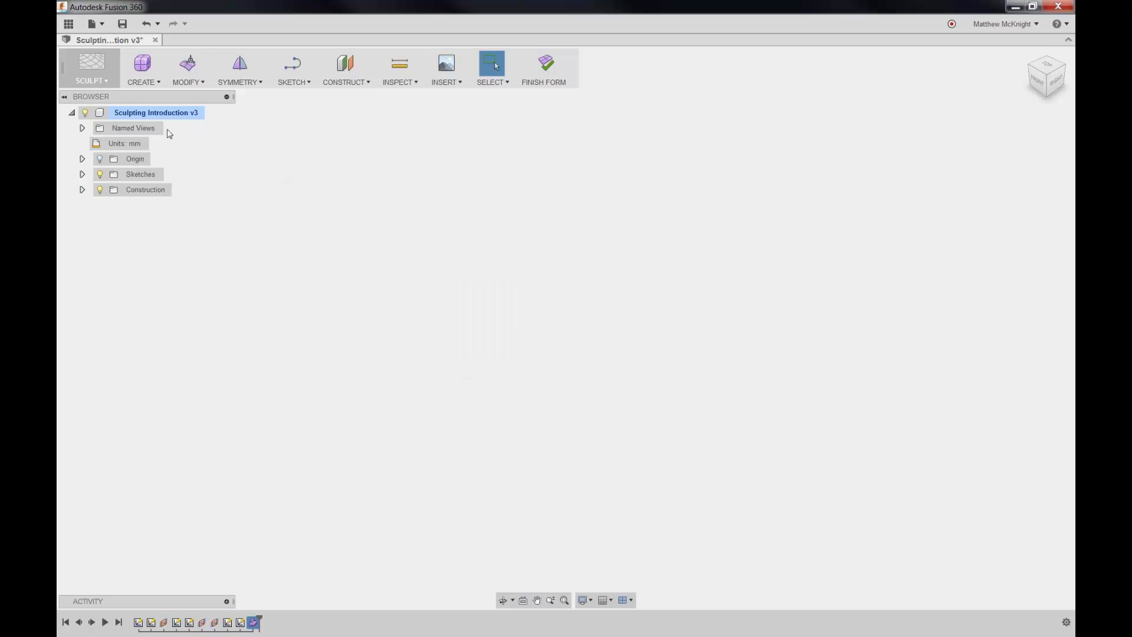
pyautogui.click(105, 82)
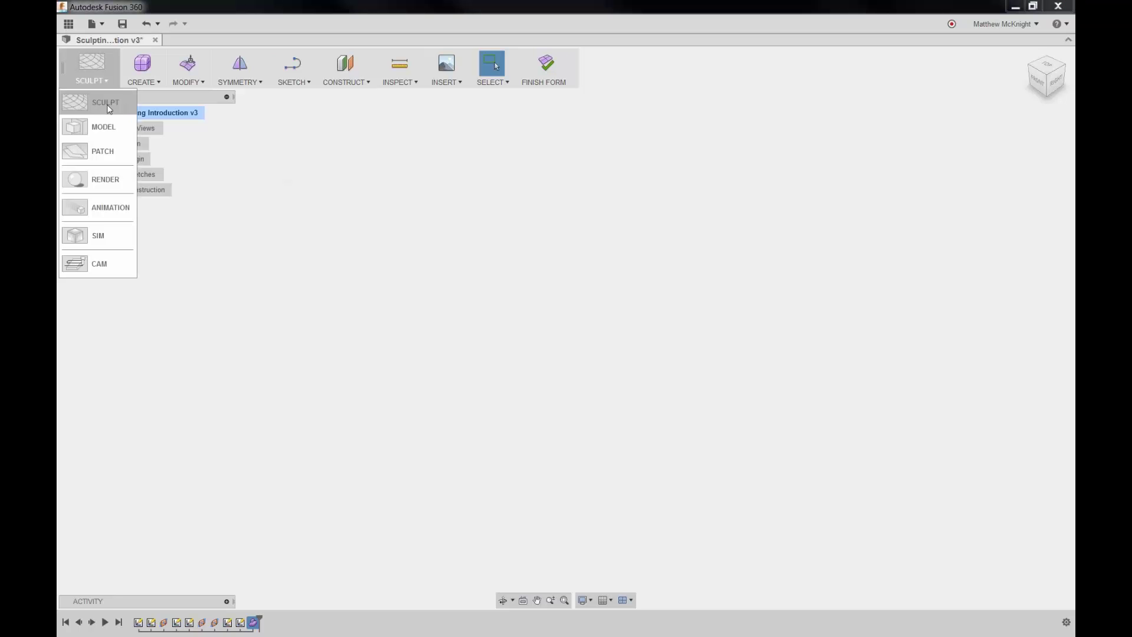
pyautogui.click(245, 130)
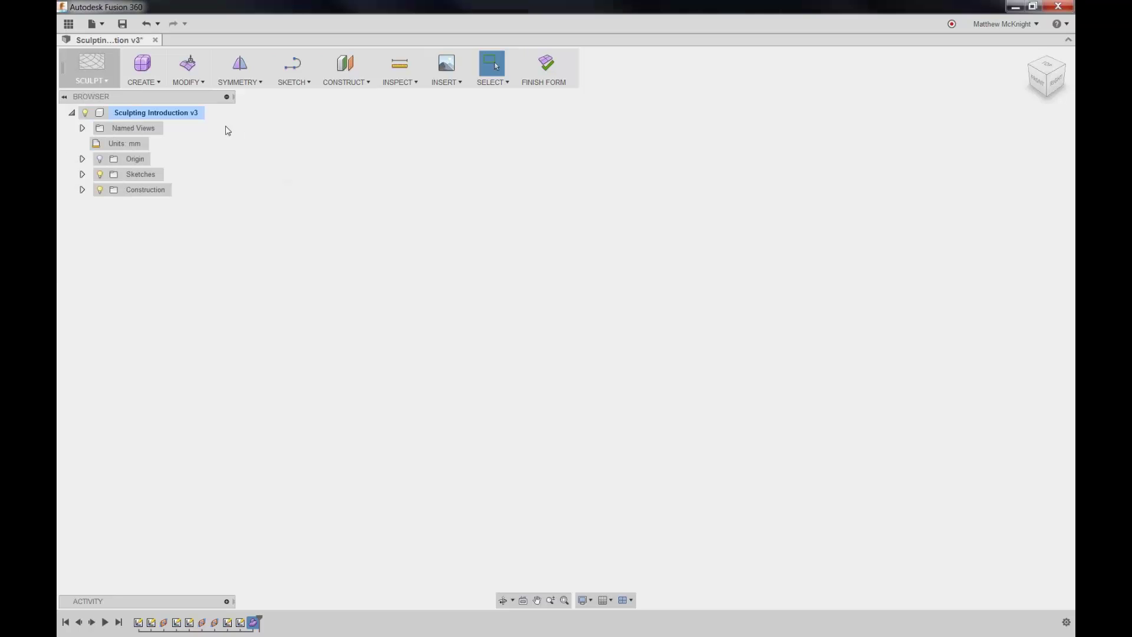
pyautogui.click(153, 85)
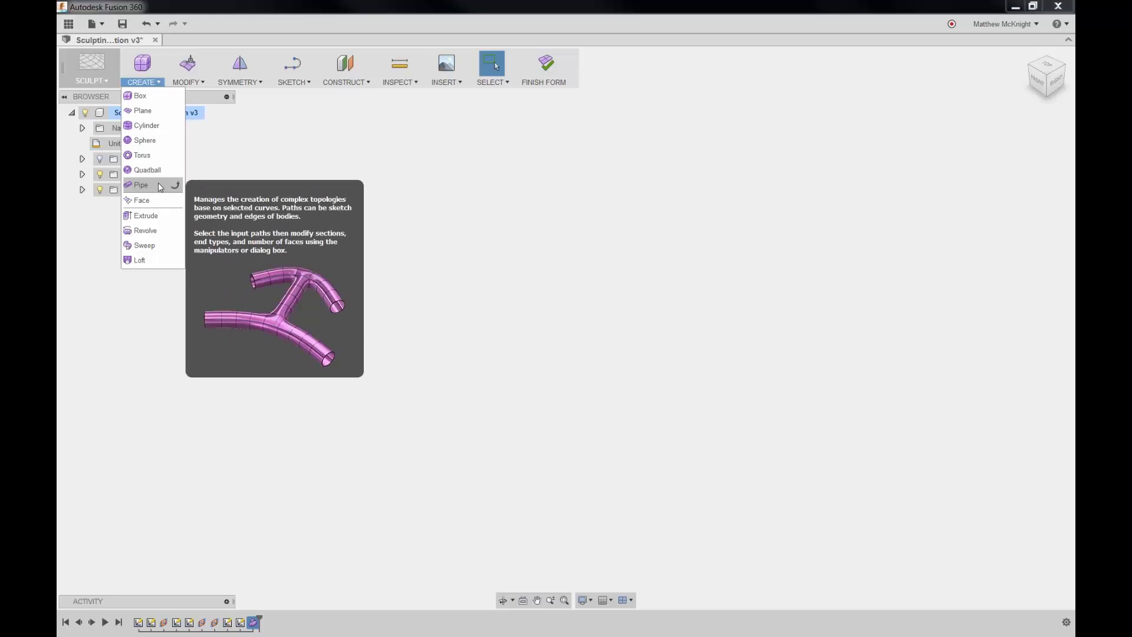
pyautogui.moveTo(193, 86)
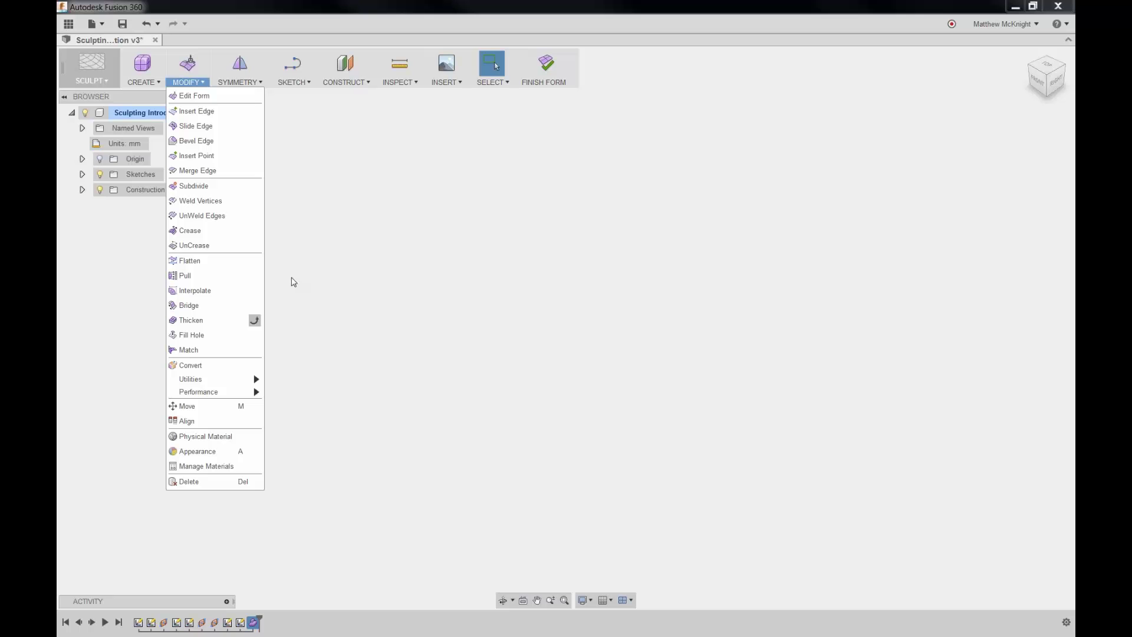
pyautogui.click(300, 176)
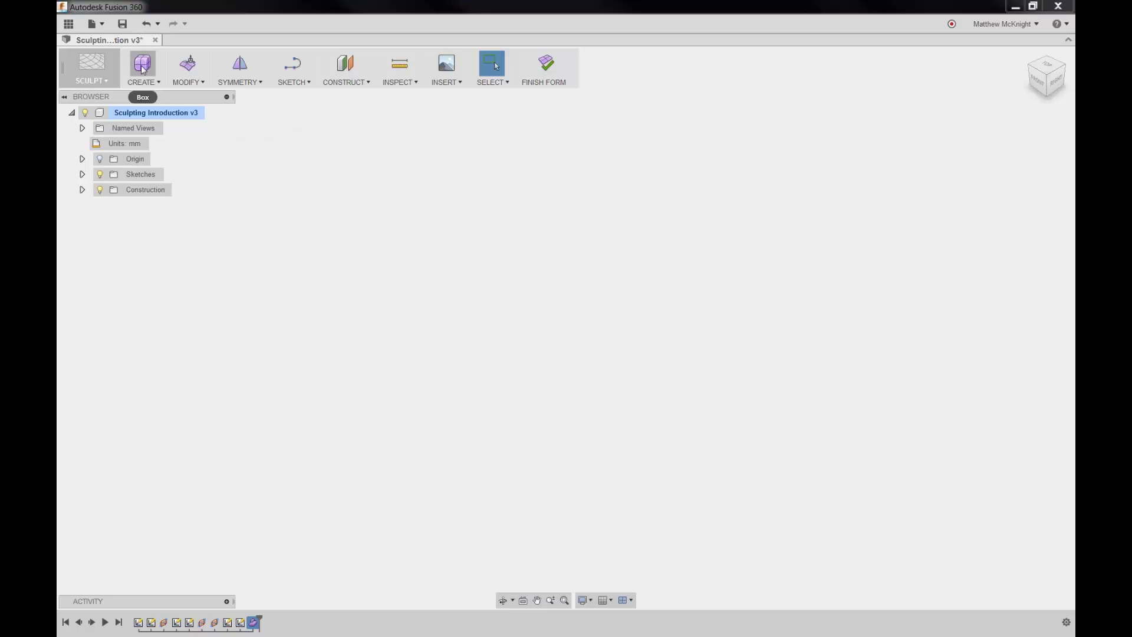
pyautogui.click(144, 69)
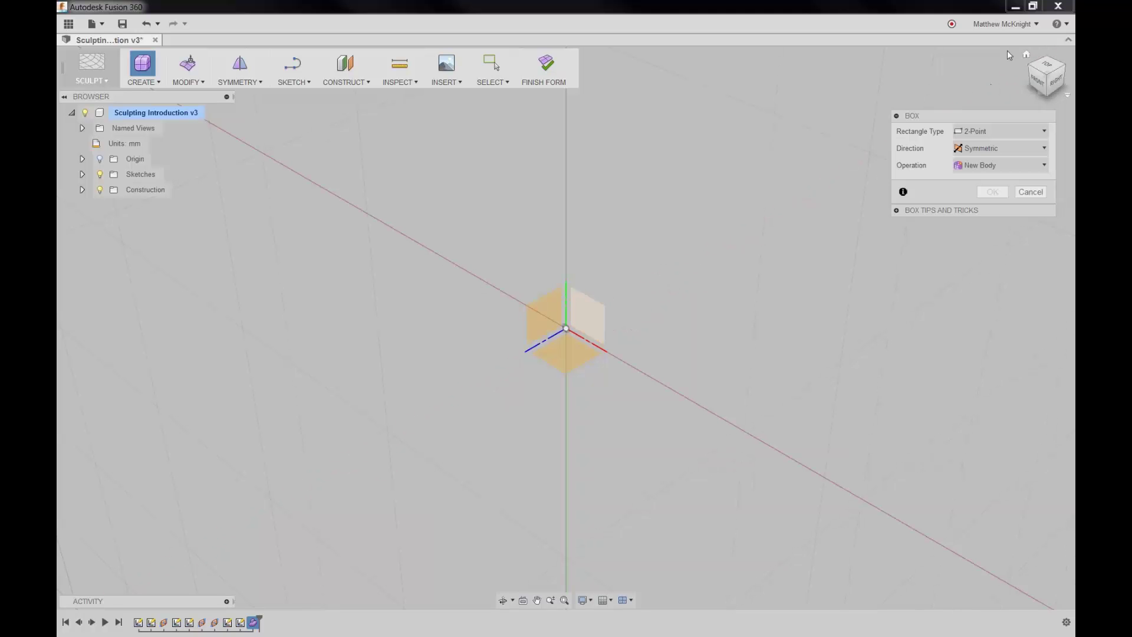
pyautogui.click(583, 363)
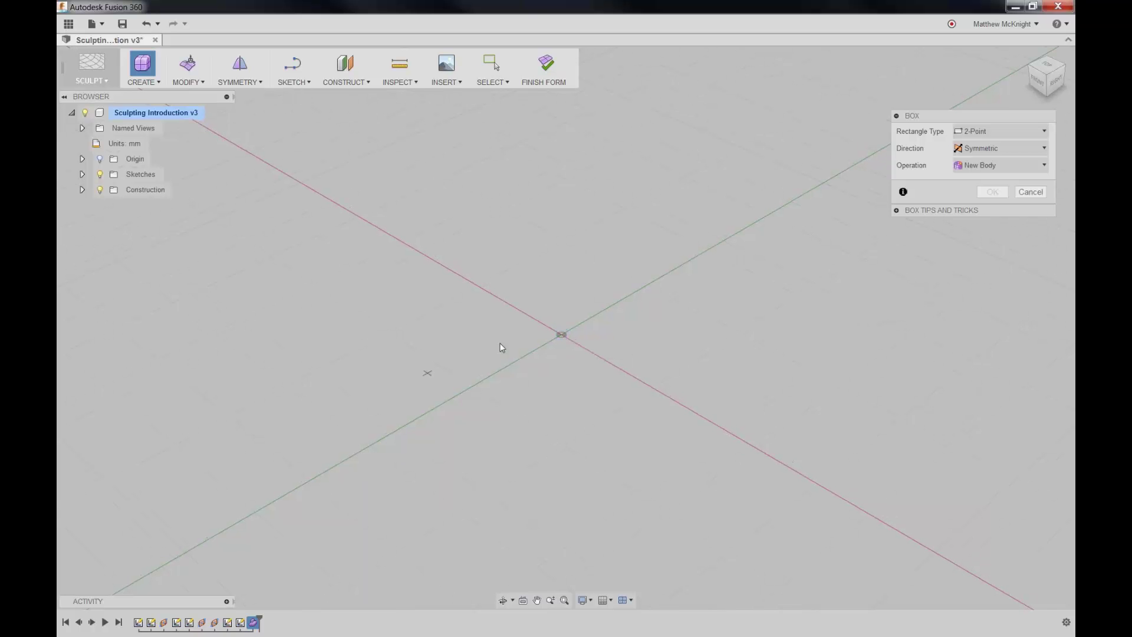
pyautogui.click(562, 335)
pyautogui.press('Escape')
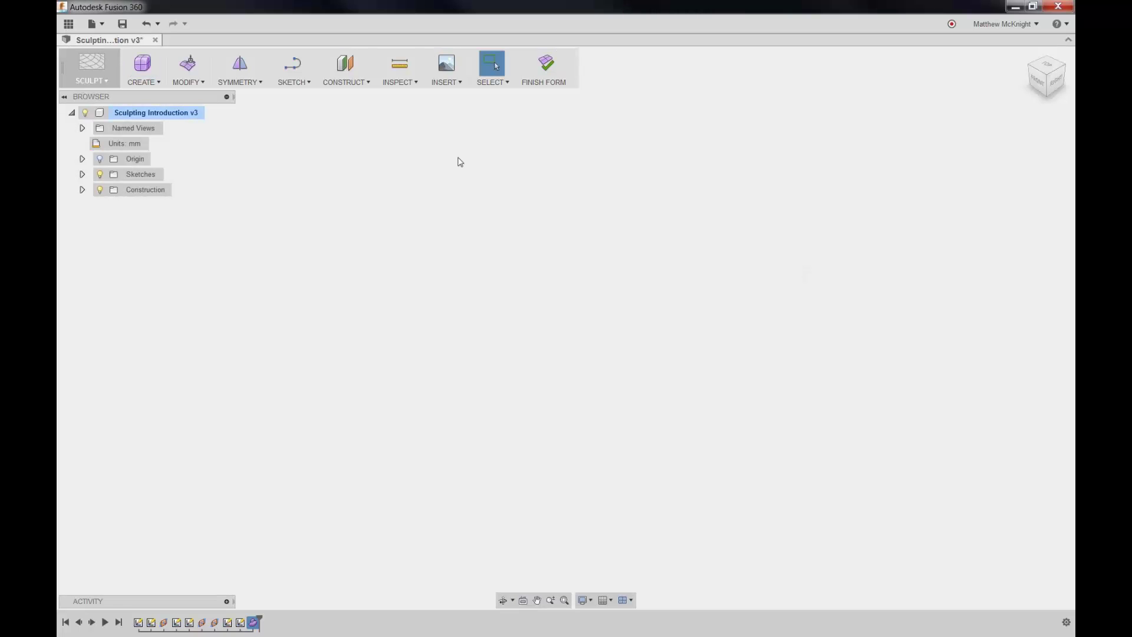
# Step: Create a Center-type sculpt box at the origin on the horizontal plane, about 1995 mm long, 3810 mm wide and 1995 mm high
pyautogui.click(144, 70)
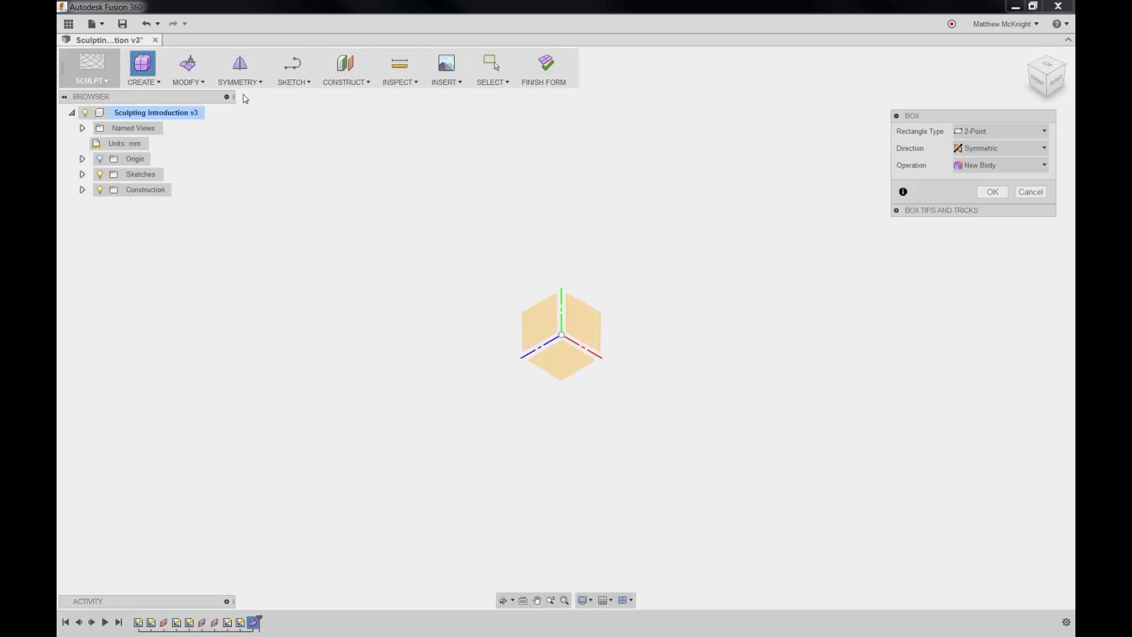
pyautogui.click(986, 132)
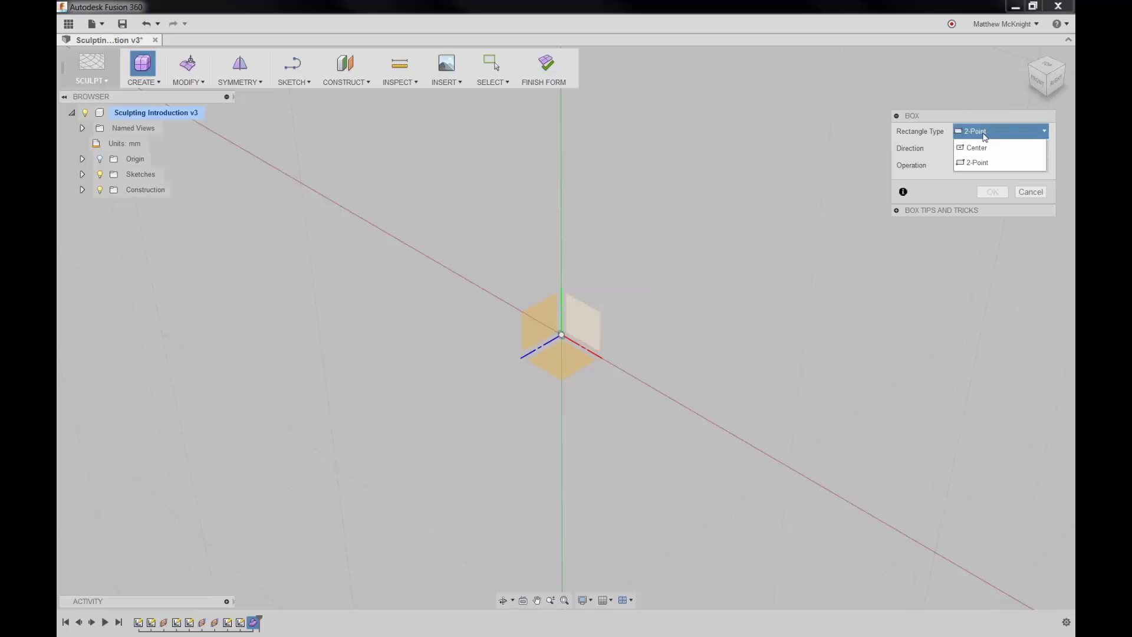
pyautogui.click(988, 149)
pyautogui.click(567, 351)
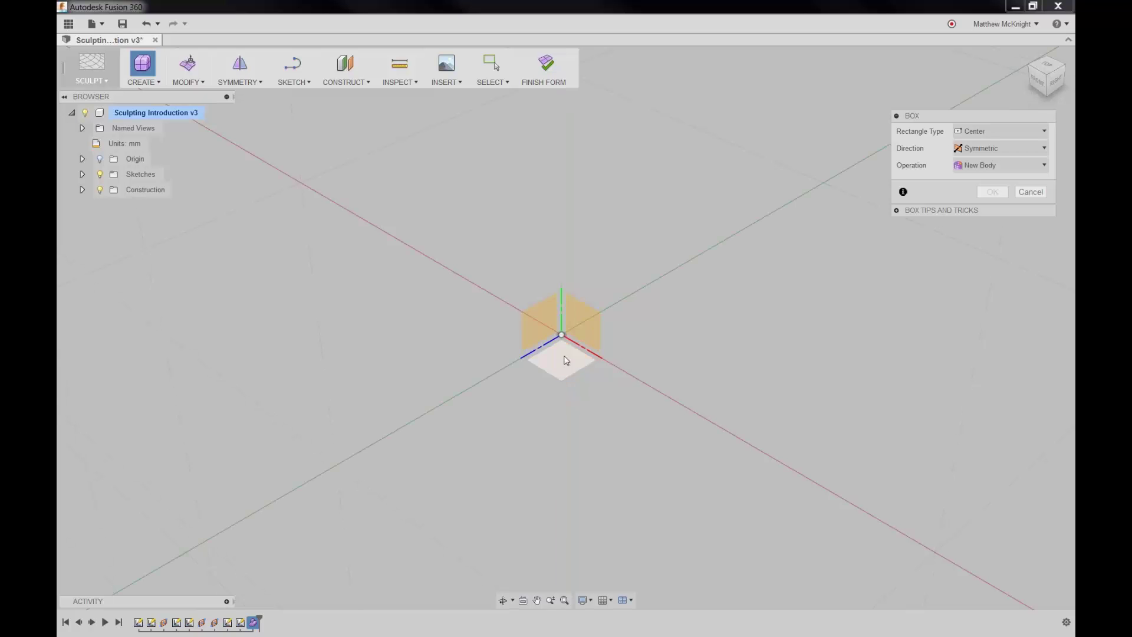
pyautogui.click(561, 334)
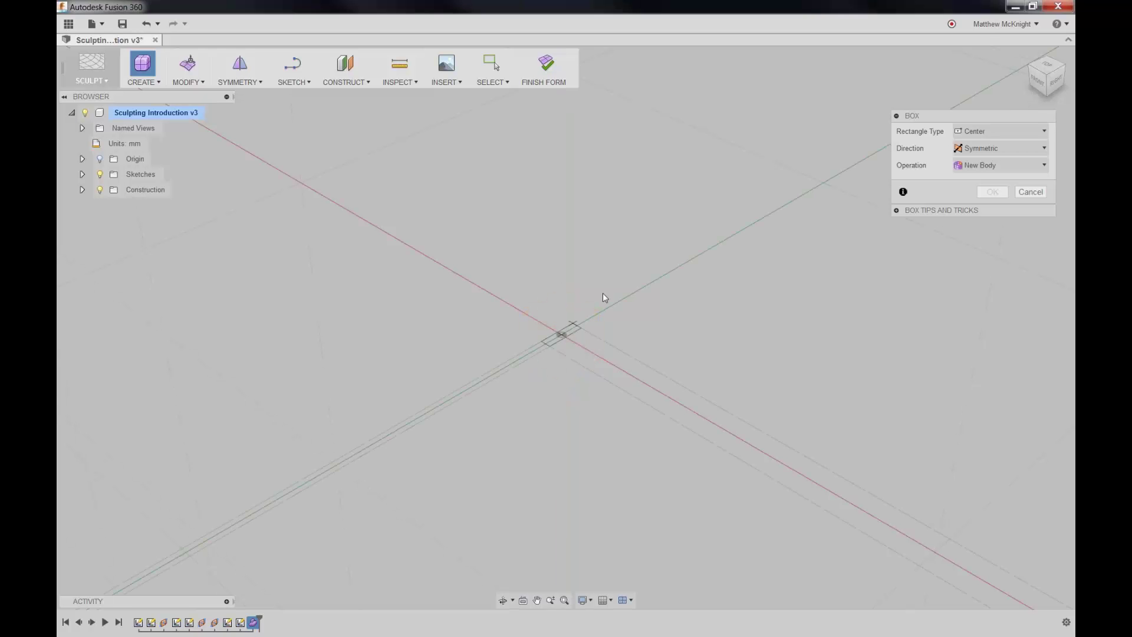
pyautogui.click(624, 219)
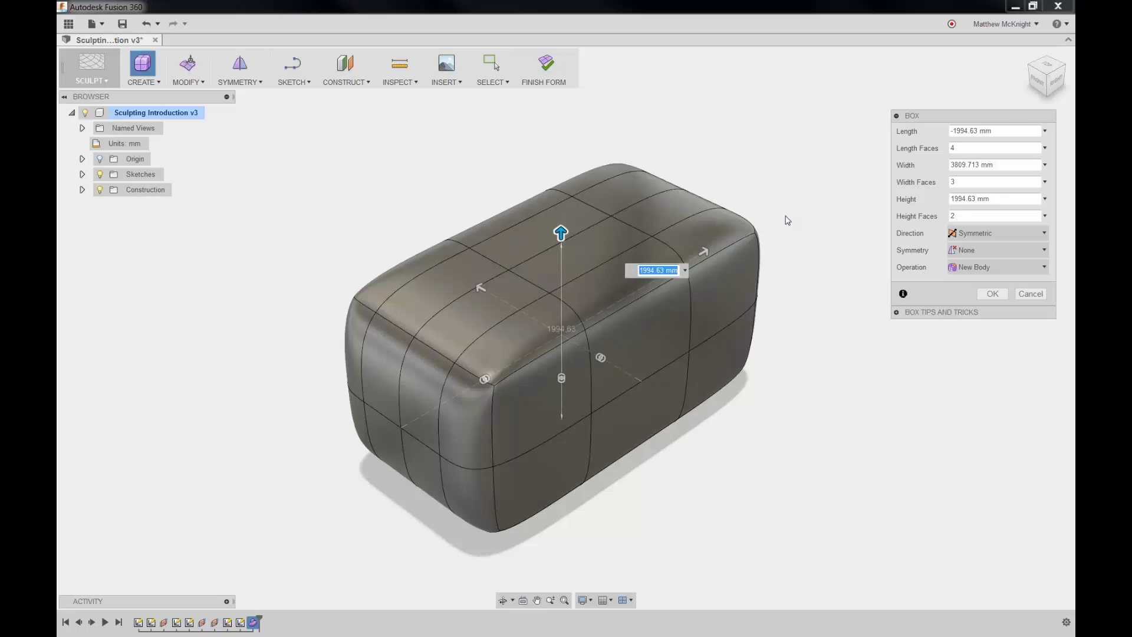
# Step: Set the box's length to 200 mm, width to 100 mm and height to 75 mm, and fit it in the view
pyautogui.click(1003, 131)
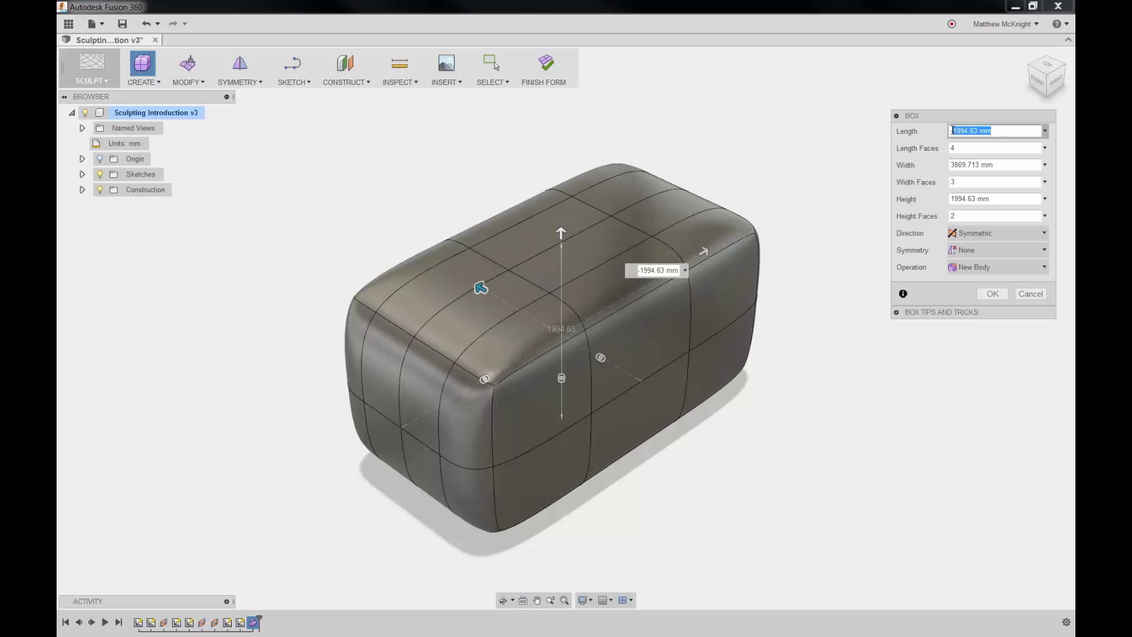
pyautogui.write('200')
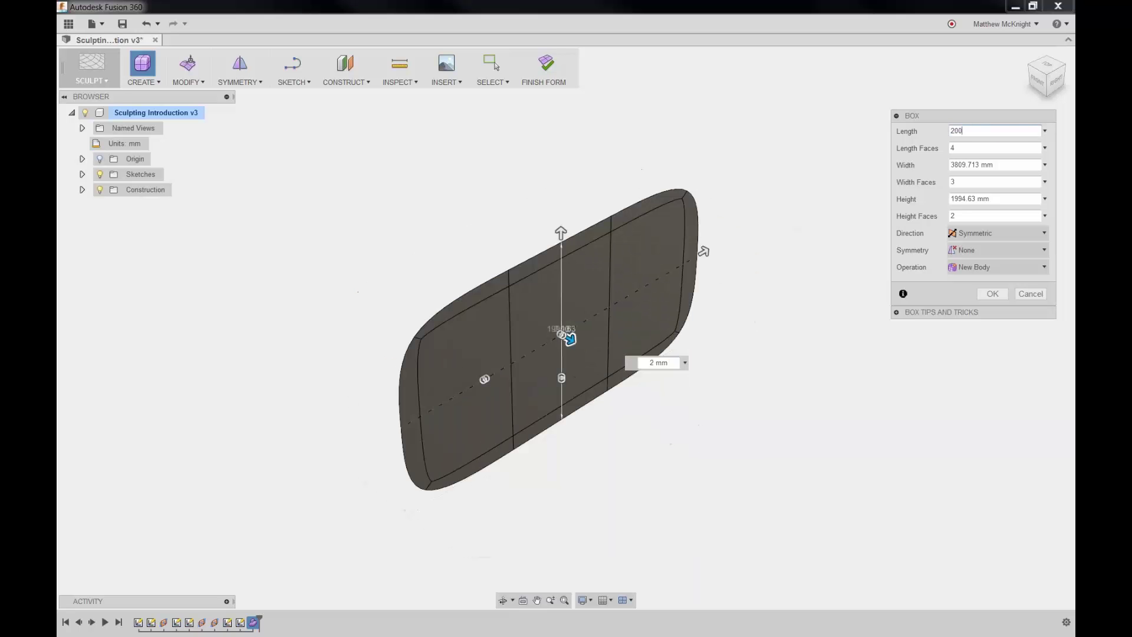
pyautogui.click(998, 165)
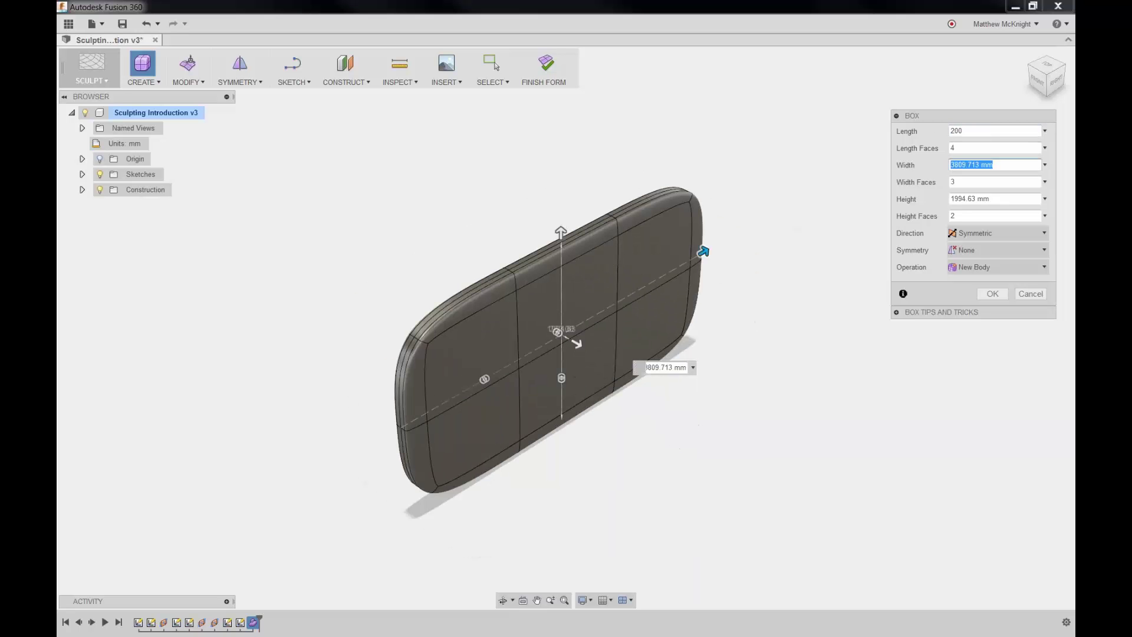
pyautogui.write('100')
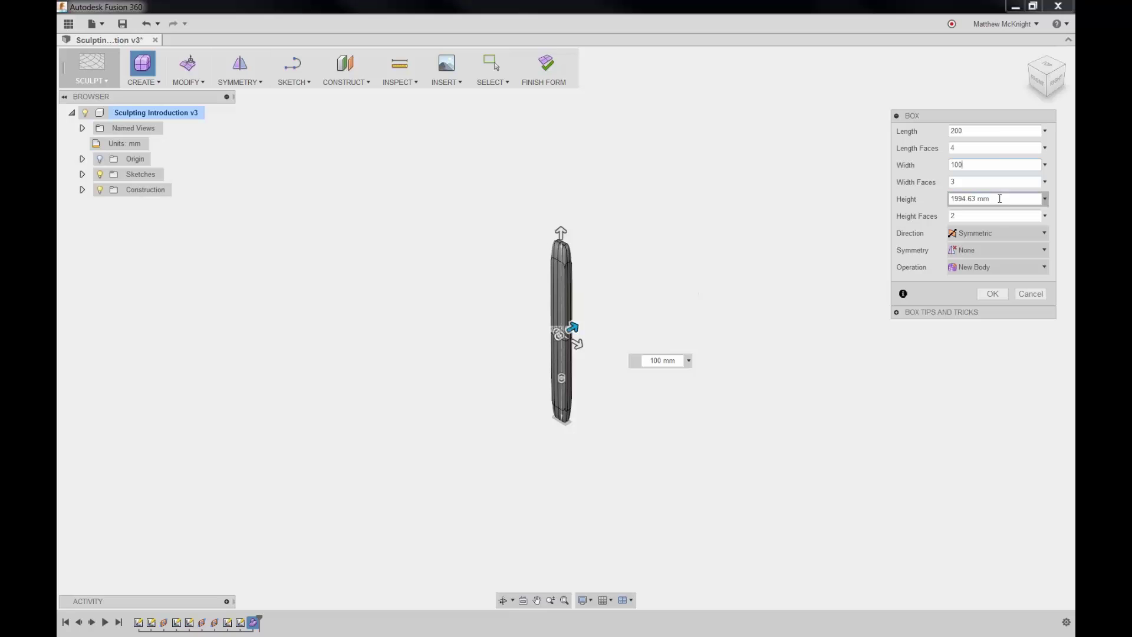
pyautogui.click(1000, 199)
pyautogui.write('75')
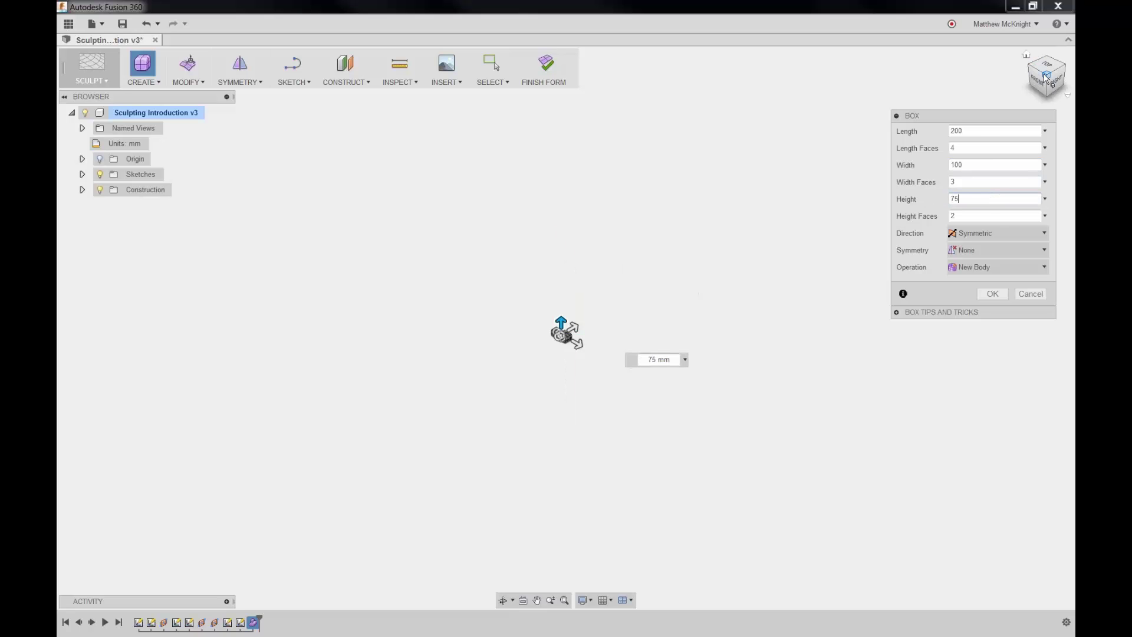
pyautogui.click(565, 600)
pyautogui.scroll(-3, 608, 341)
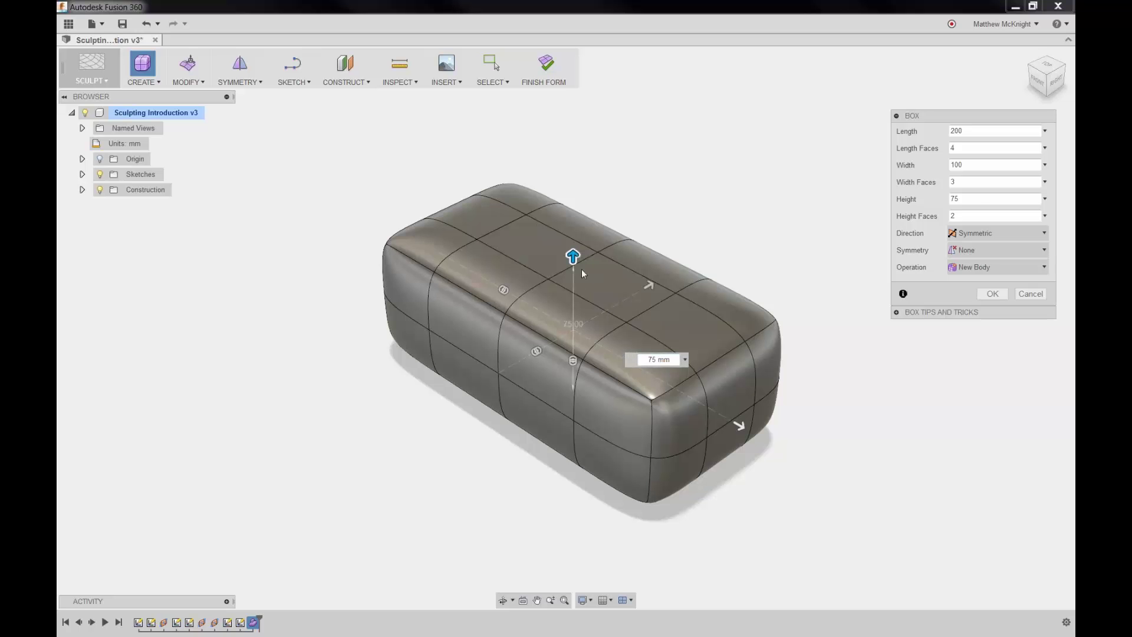
# Step: Adjust the box with its manipulators to 60 mm high, 120 mm wide and 200 mm long, and create it
pyautogui.moveTo(573, 256)
pyautogui.mouseDown()
pyautogui.moveTo(573, 235)
pyautogui.moveTo(574, 265)
pyautogui.mouseUp()
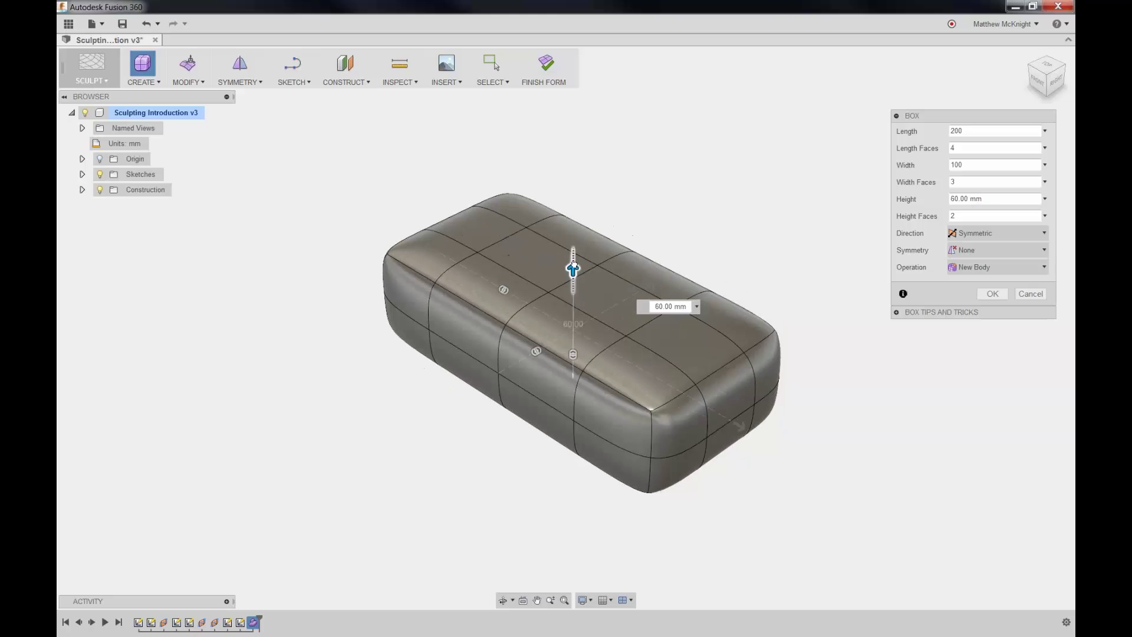
pyautogui.moveTo(652, 284)
pyautogui.mouseDown()
pyautogui.moveTo(678, 273)
pyautogui.moveTo(649, 284)
pyautogui.moveTo(662, 278)
pyautogui.mouseUp()
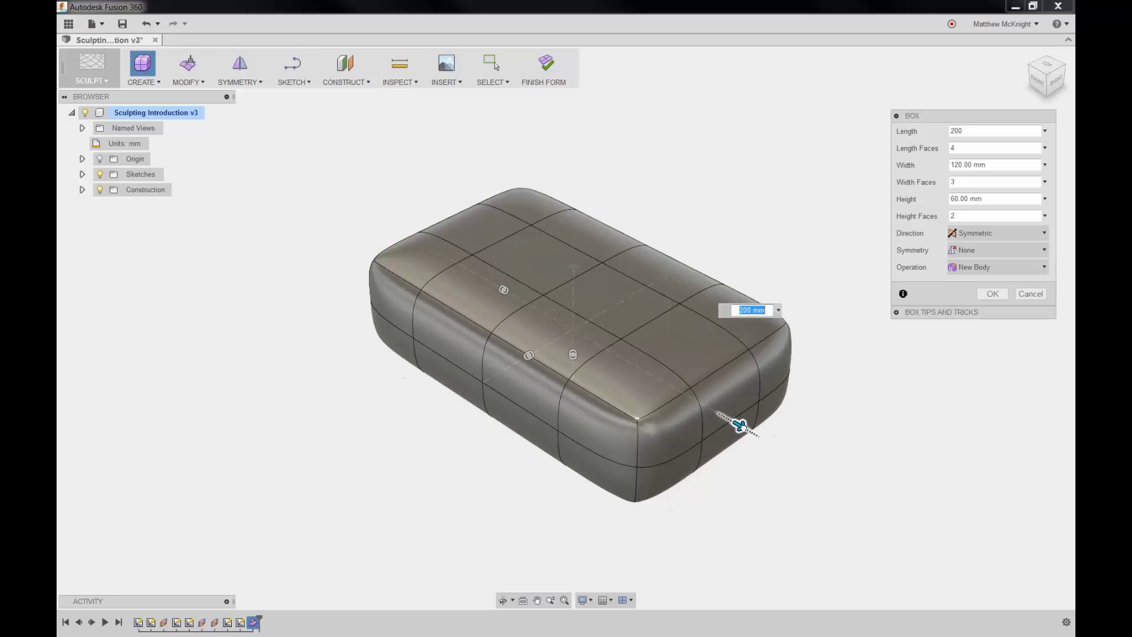
pyautogui.moveTo(739, 425)
pyautogui.mouseDown()
pyautogui.moveTo(757, 435)
pyautogui.moveTo(739, 425)
pyautogui.mouseUp()
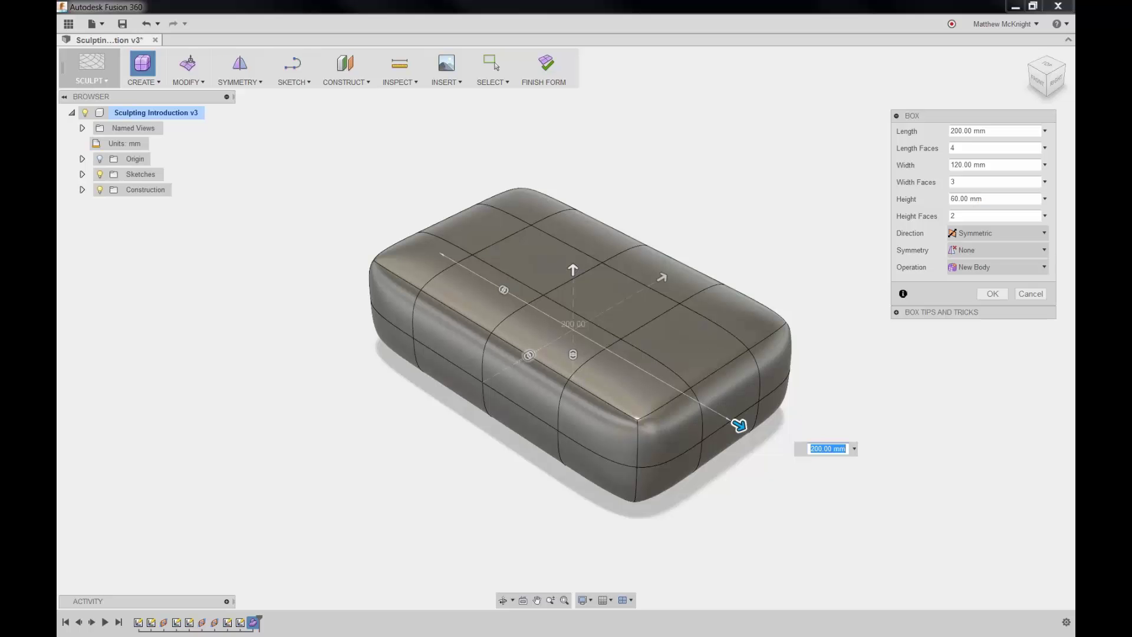
pyautogui.moveTo(529, 354); pyautogui.dragTo(506, 370)
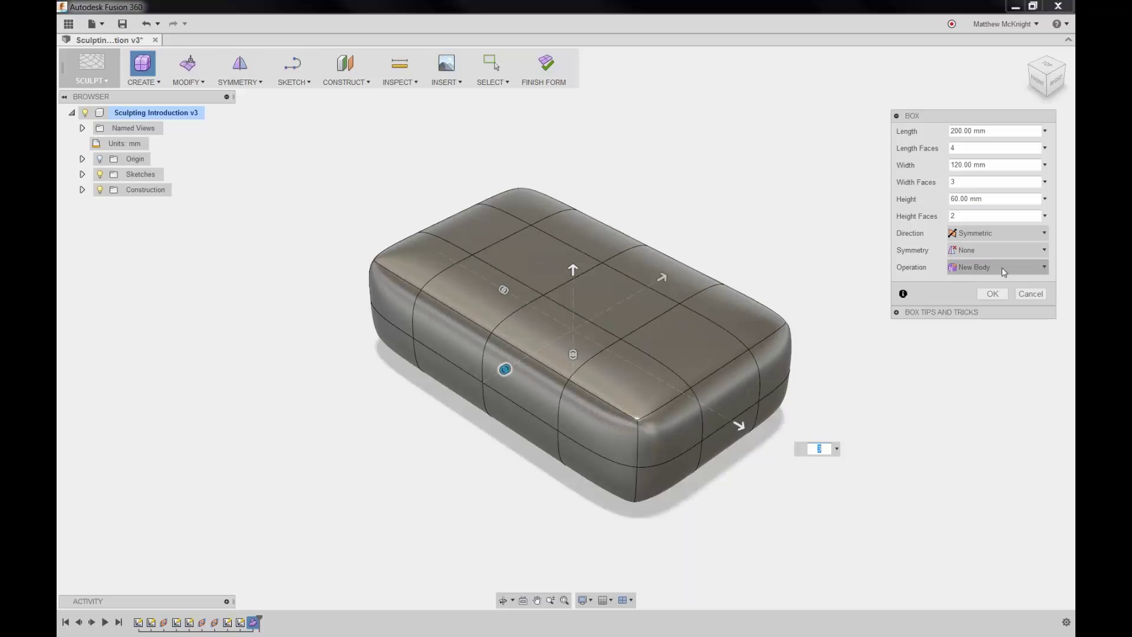
pyautogui.click(992, 294)
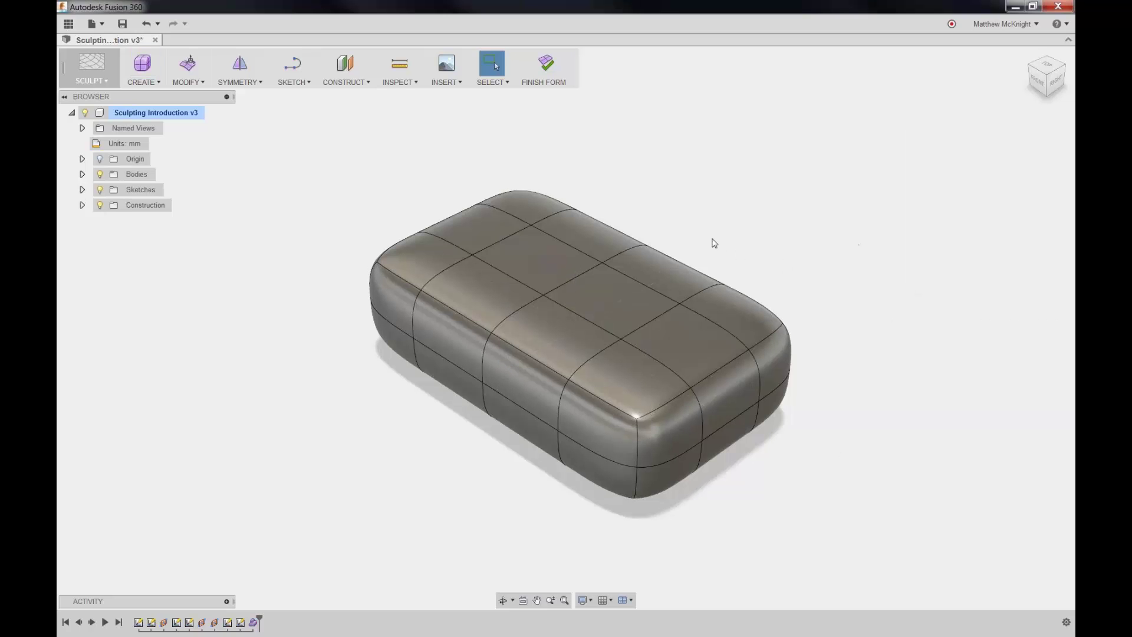
pyautogui.moveTo(708, 241); pyautogui.dragTo(678, 239, button='middle')
pyautogui.press('Escape')
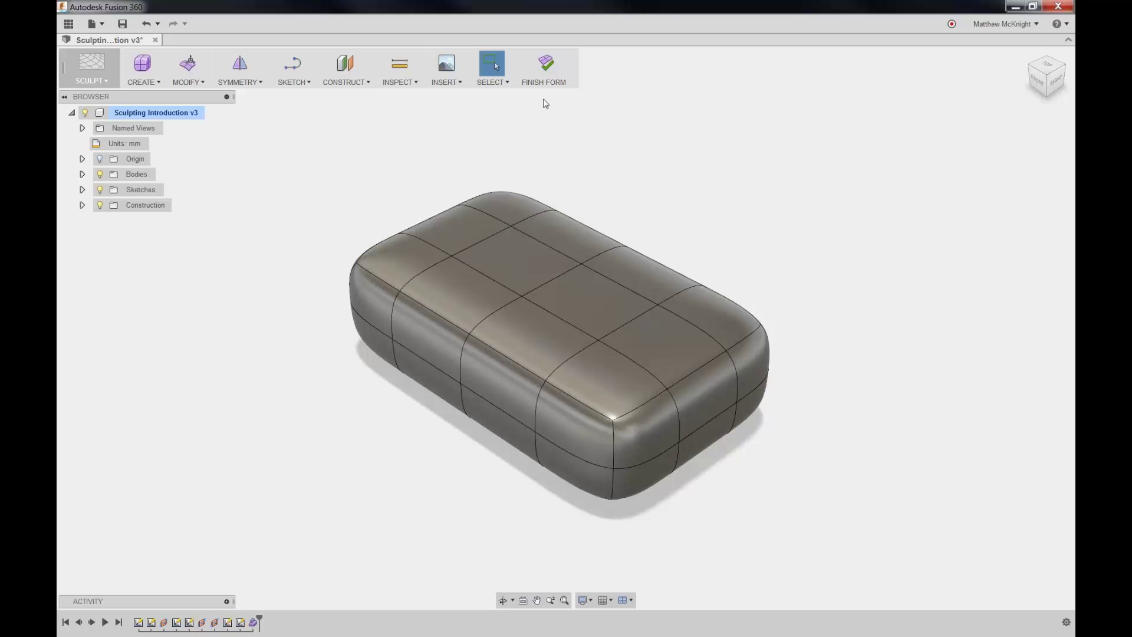
# Step: Finish the form, reopen it for editing from the timeline, and dismiss the Sculpt environment notice so it is not shown again
pyautogui.click(547, 67)
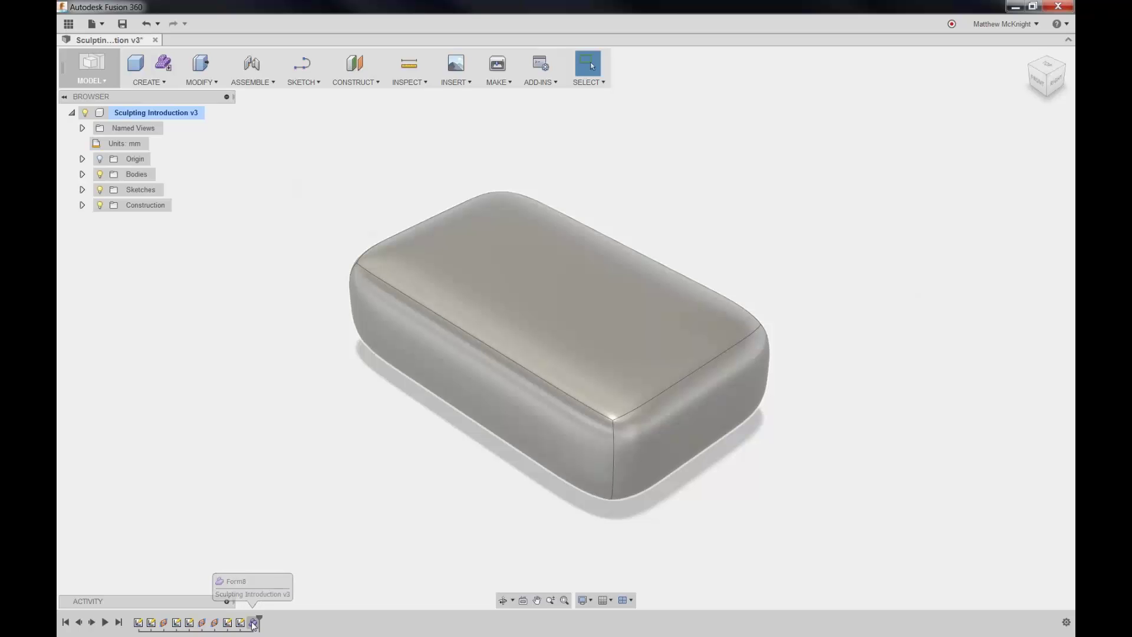
pyautogui.rightClick(253, 624)
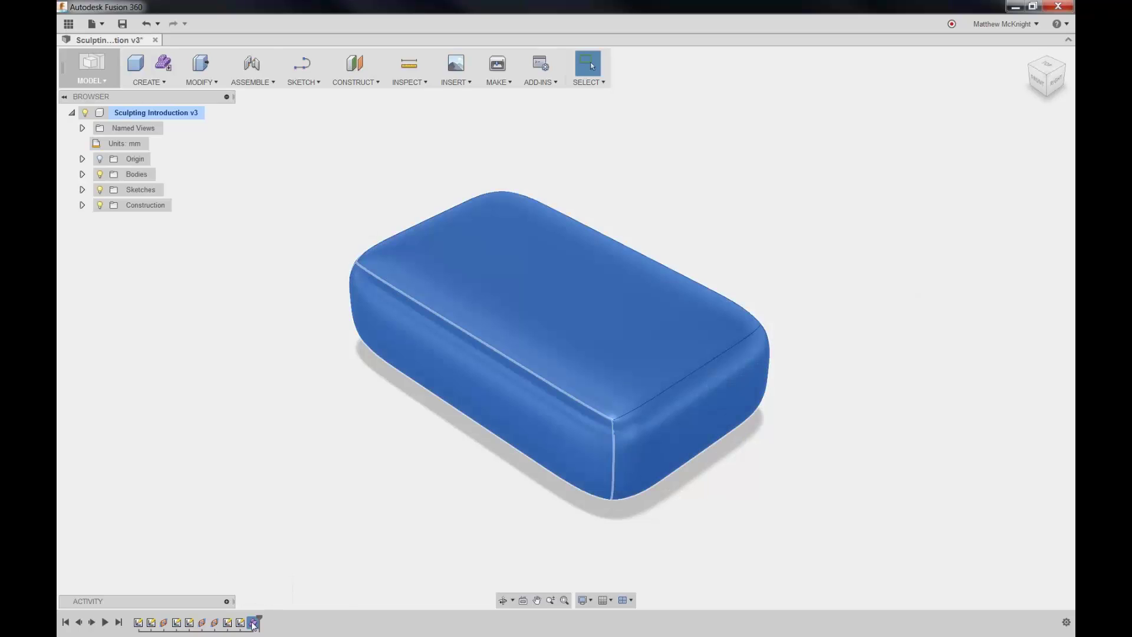
pyautogui.click(275, 551)
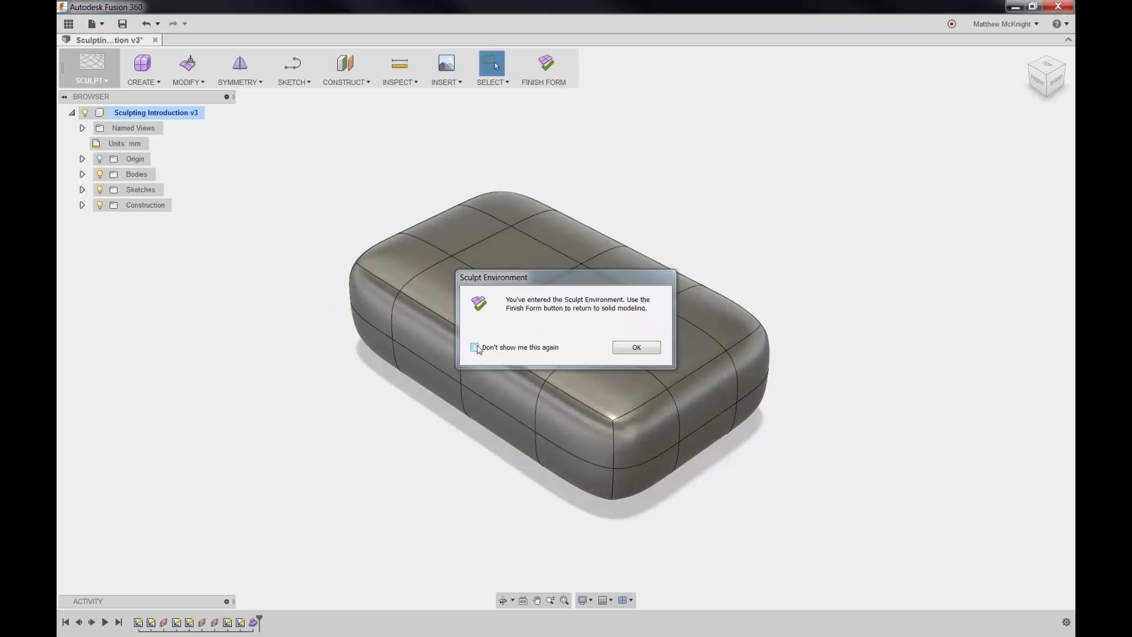
pyautogui.click(475, 348)
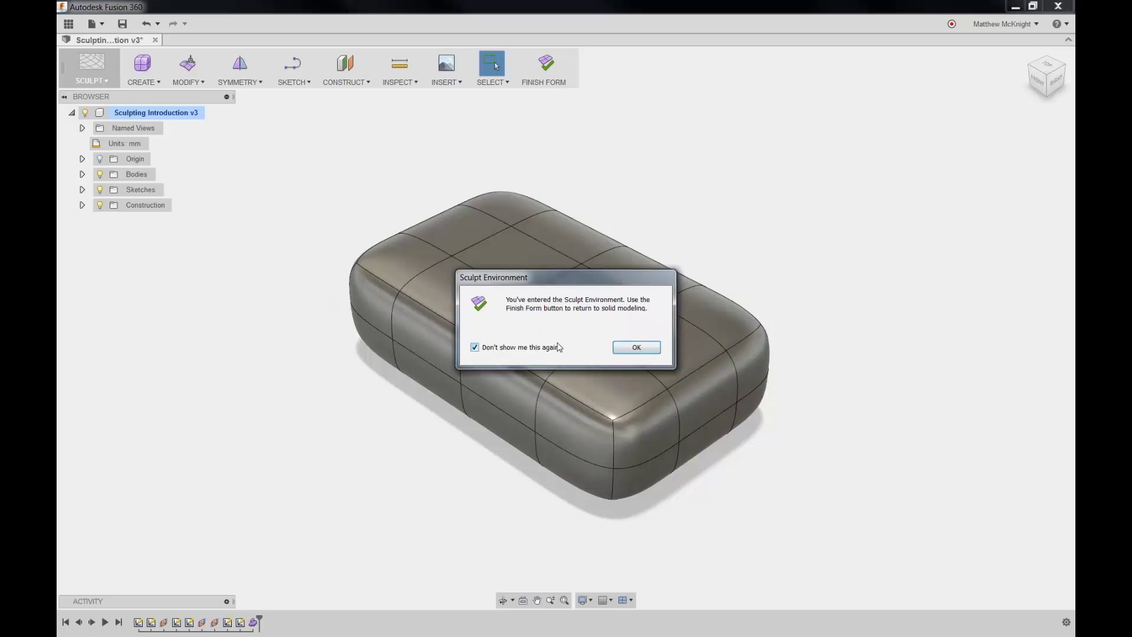
pyautogui.click(637, 347)
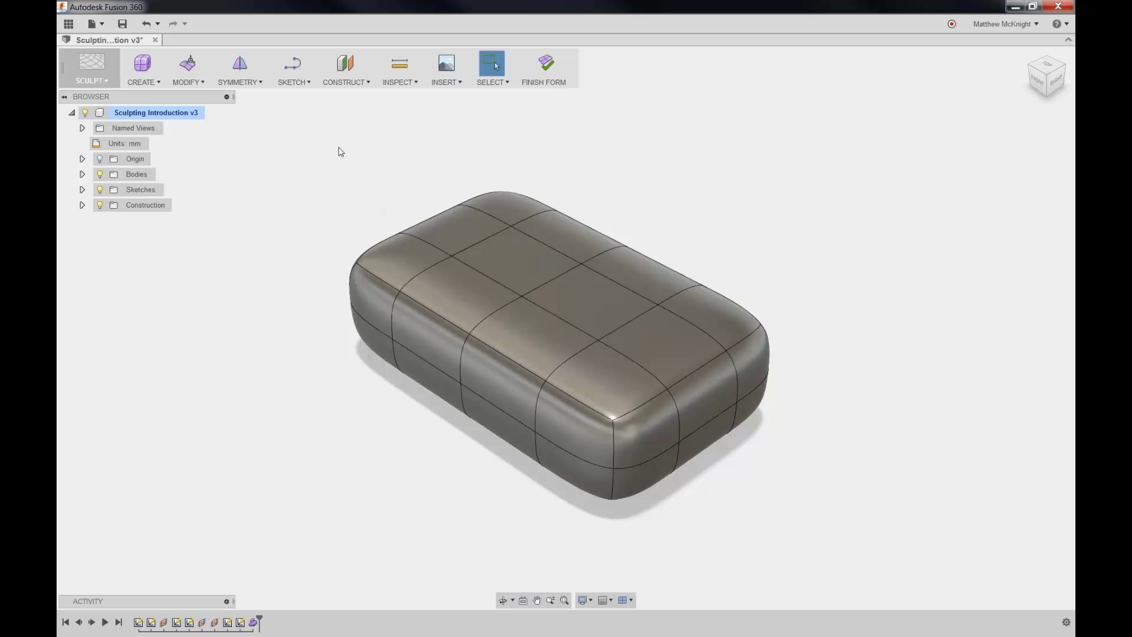
# Step: Finish the form again, hide its body, and display the Revolve sketch
pyautogui.click(155, 83)
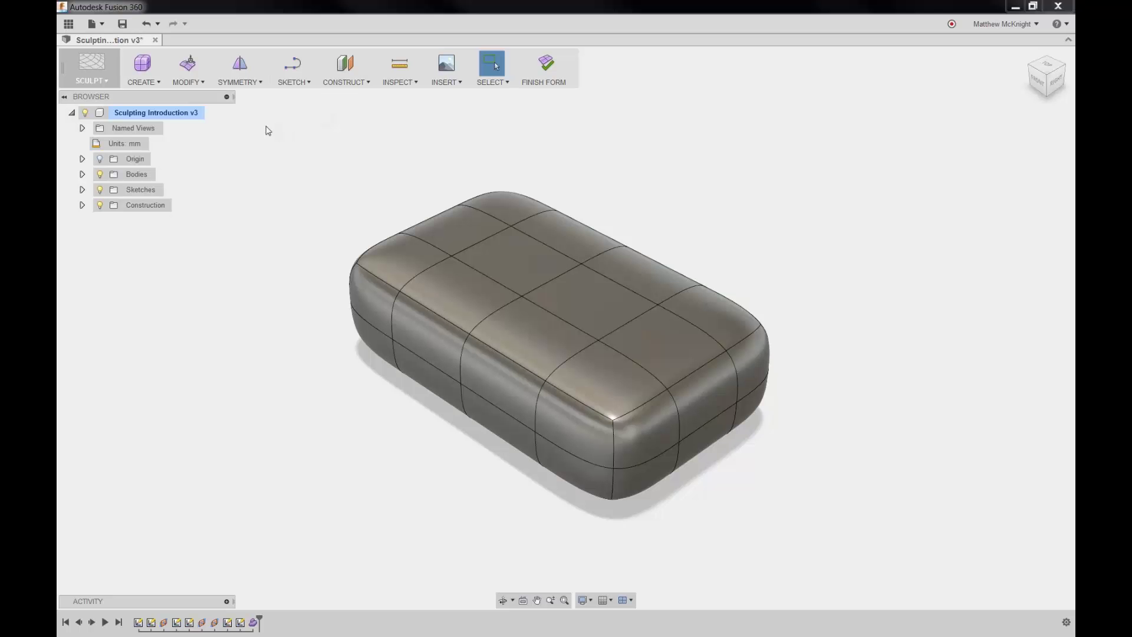
pyautogui.click(543, 70)
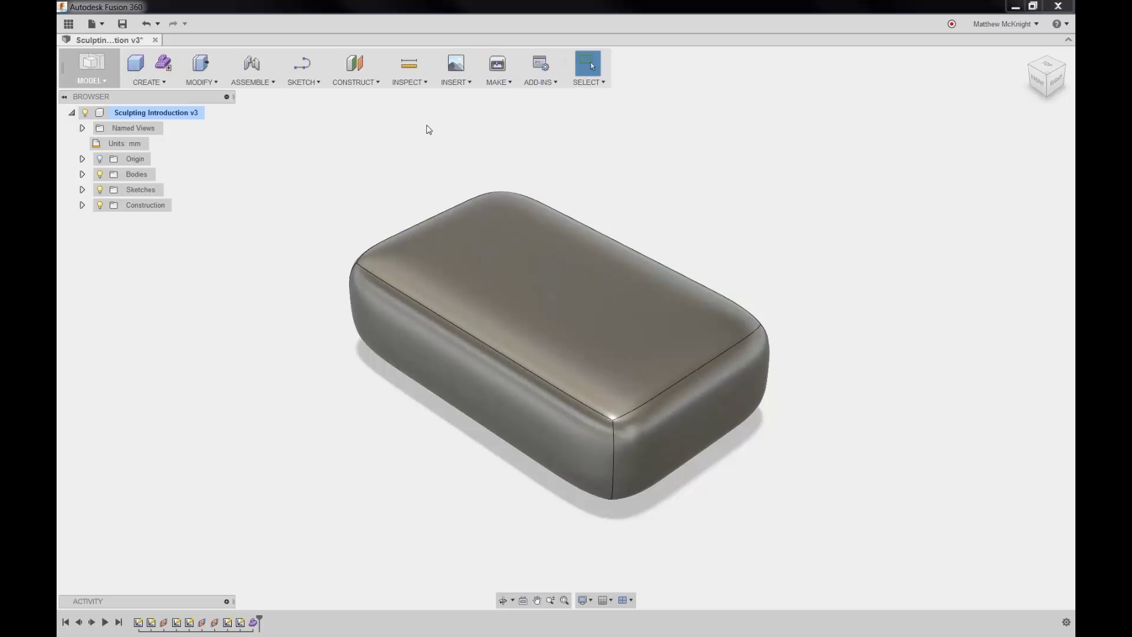
pyautogui.click(82, 174)
pyautogui.click(105, 189)
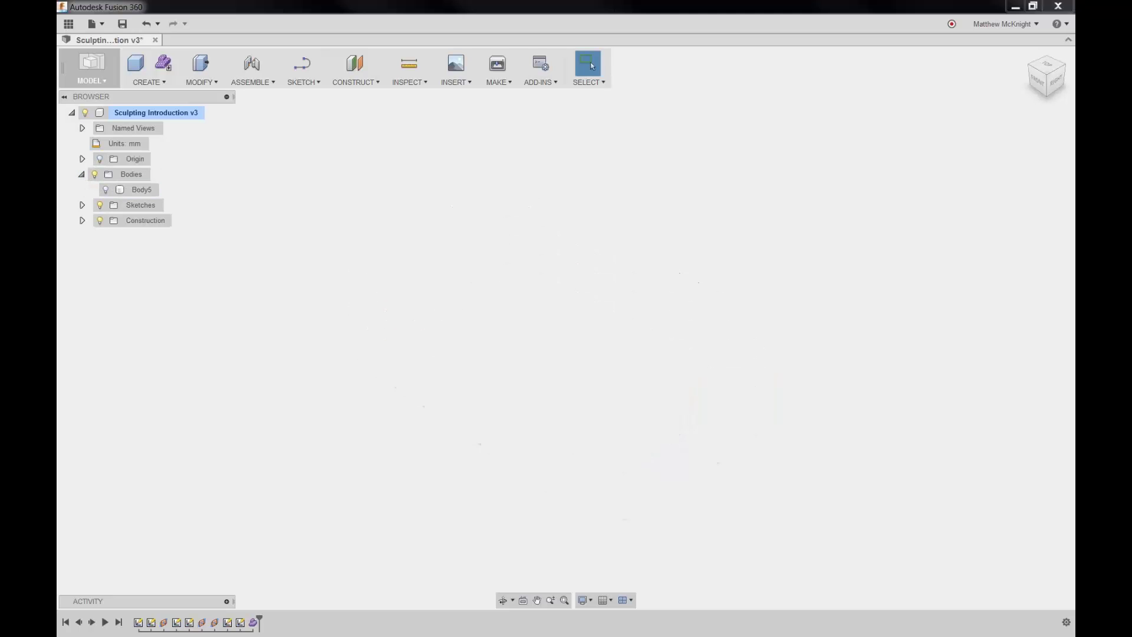
pyautogui.click(82, 204)
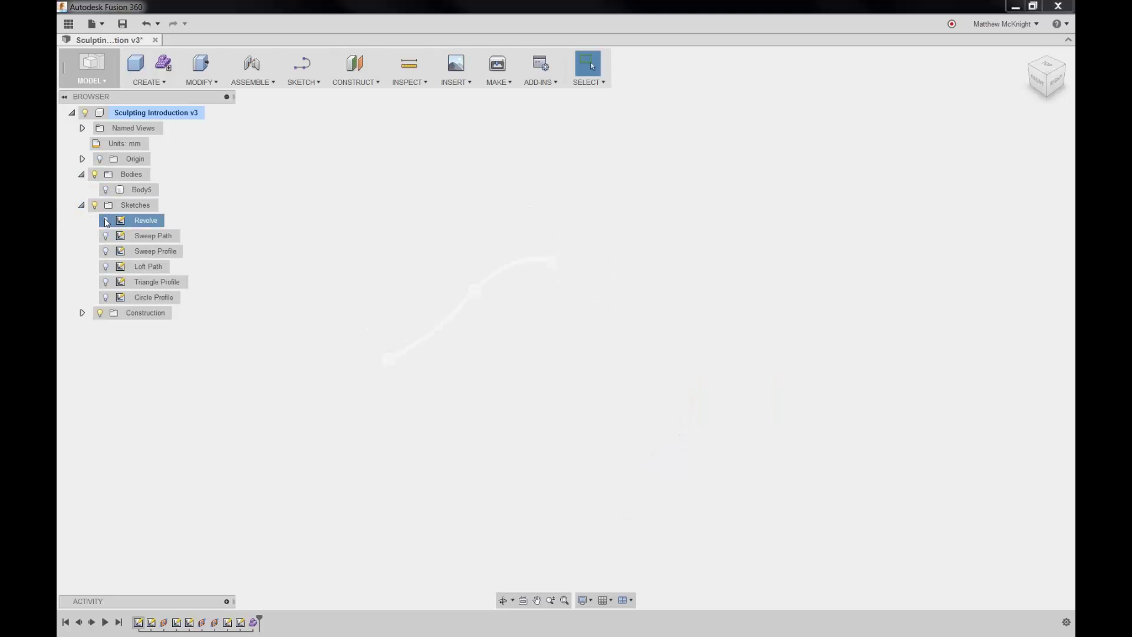
pyautogui.click(106, 221)
pyautogui.scroll(3, 374, 316)
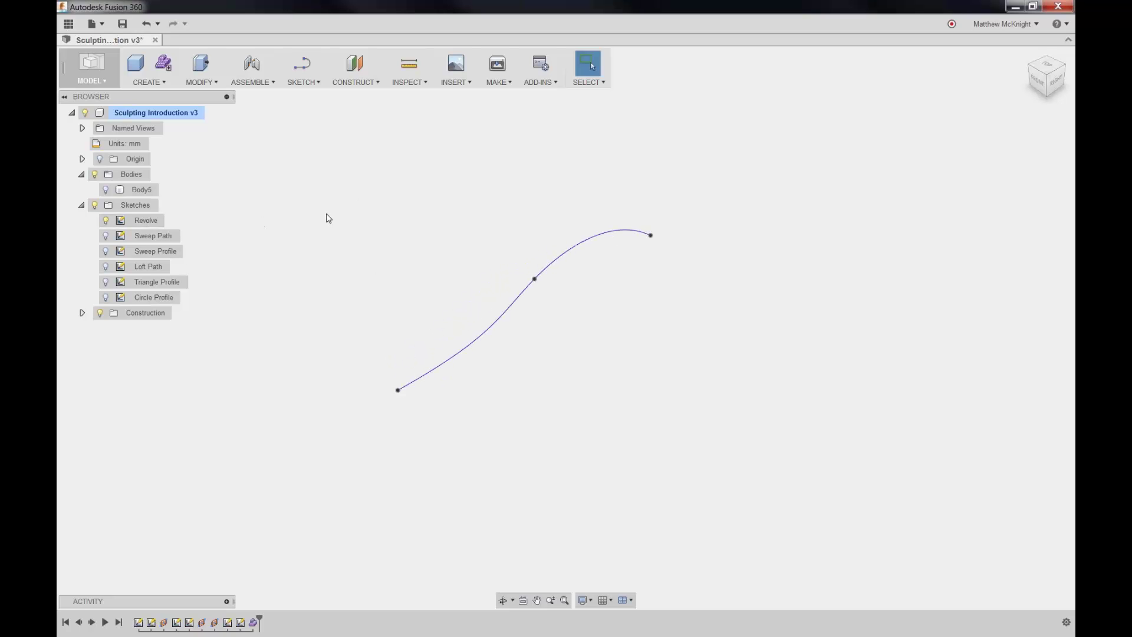
# Step: Create a new form and set up a full Revolve of the Revolve sketch's spline about the origin axis running along its length
pyautogui.click(165, 85)
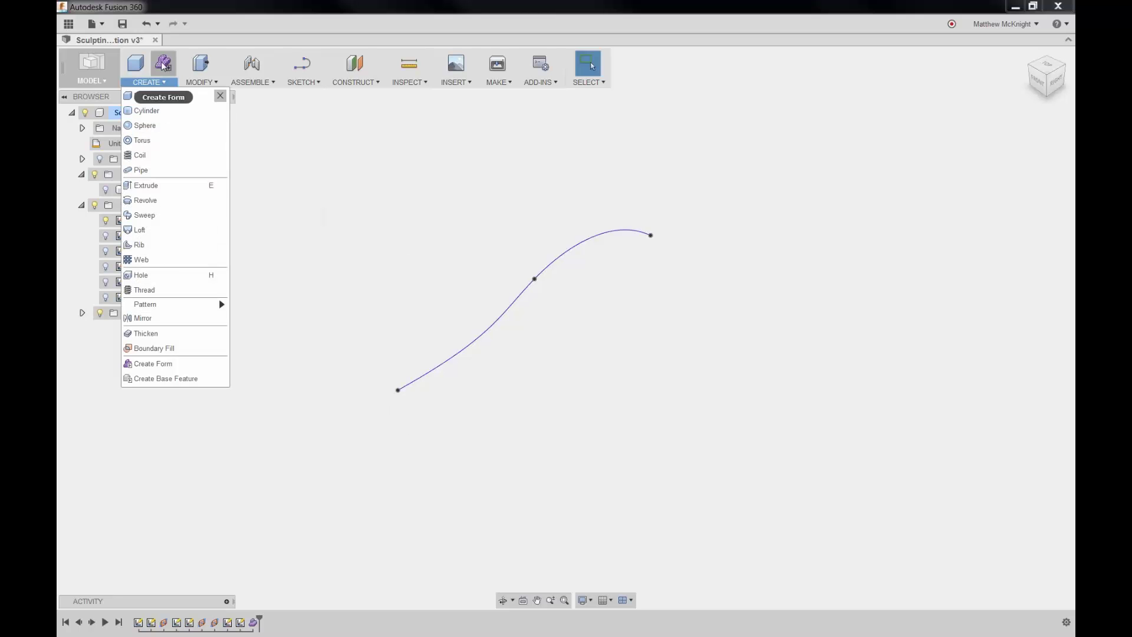
pyautogui.click(164, 63)
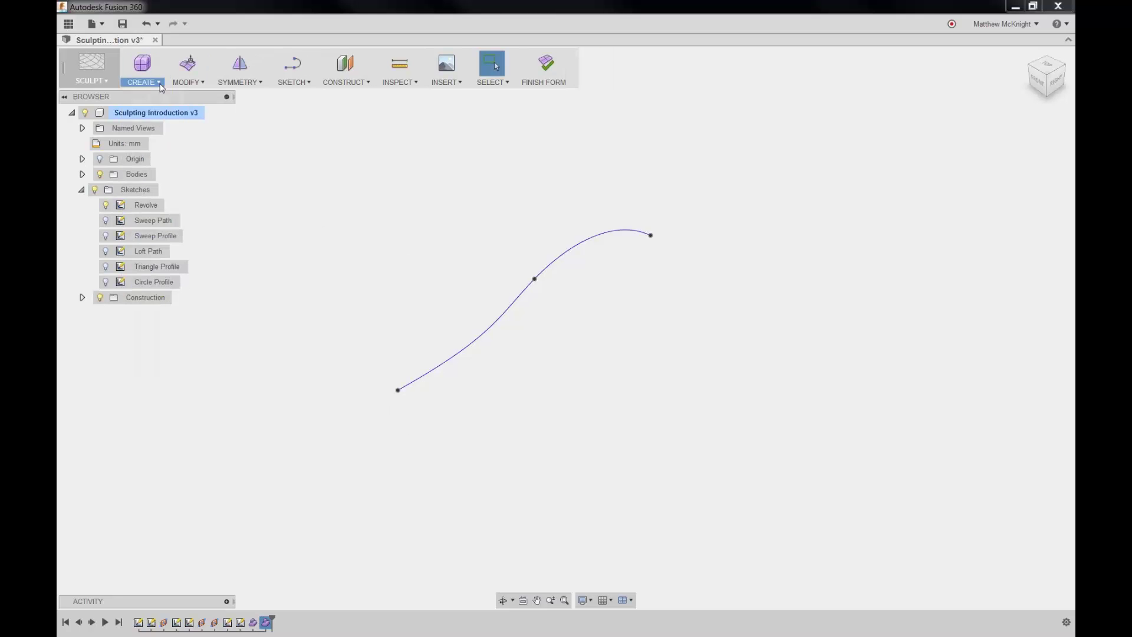
pyautogui.click(143, 82)
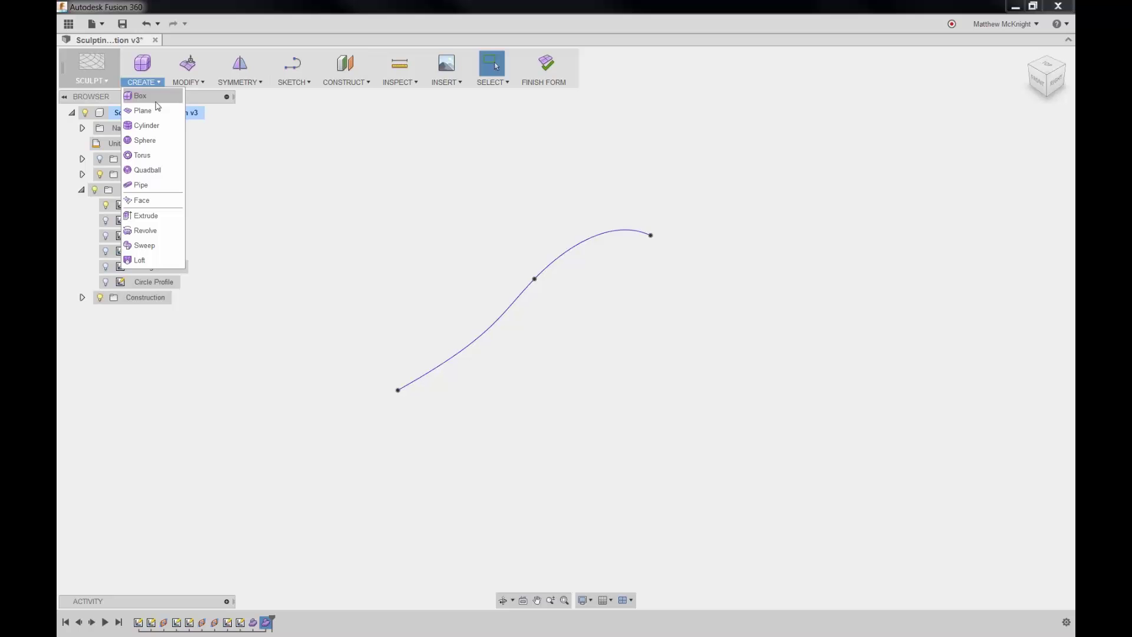
pyautogui.click(153, 230)
pyautogui.click(507, 308)
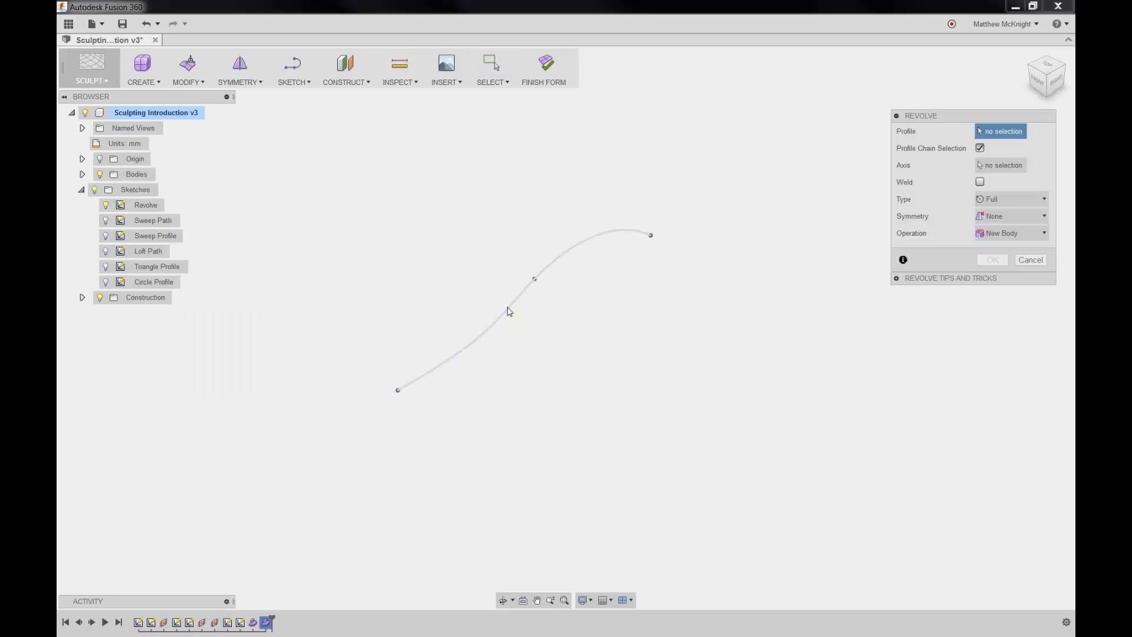
pyautogui.click(996, 166)
pyautogui.click(637, 351)
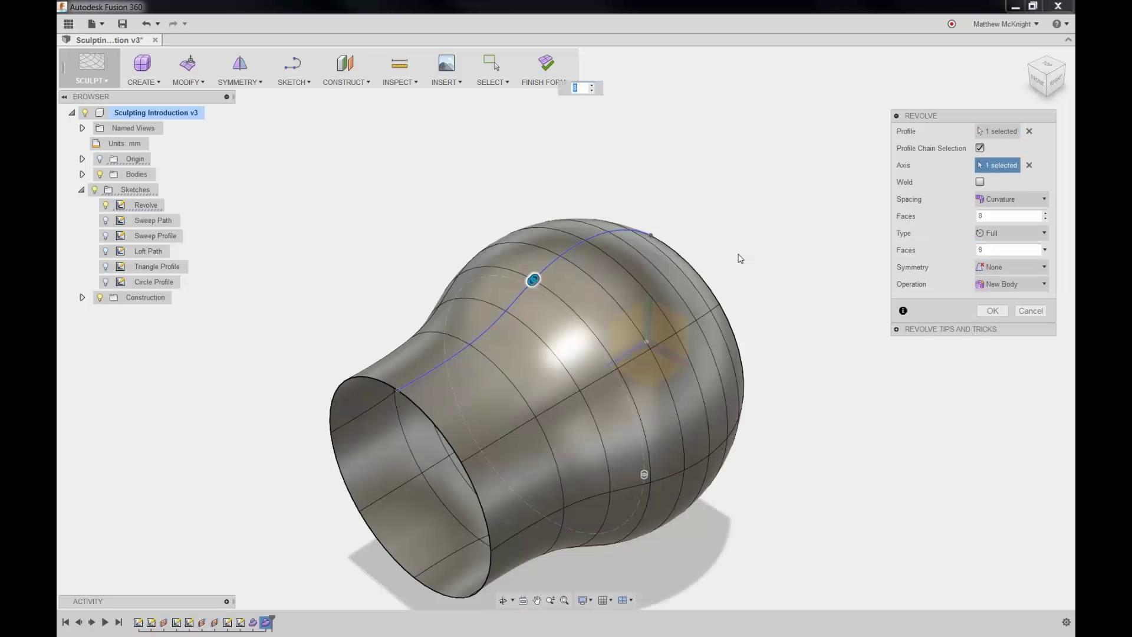
pyautogui.moveTo(740, 255); pyautogui.dragTo(697, 185, button='middle')
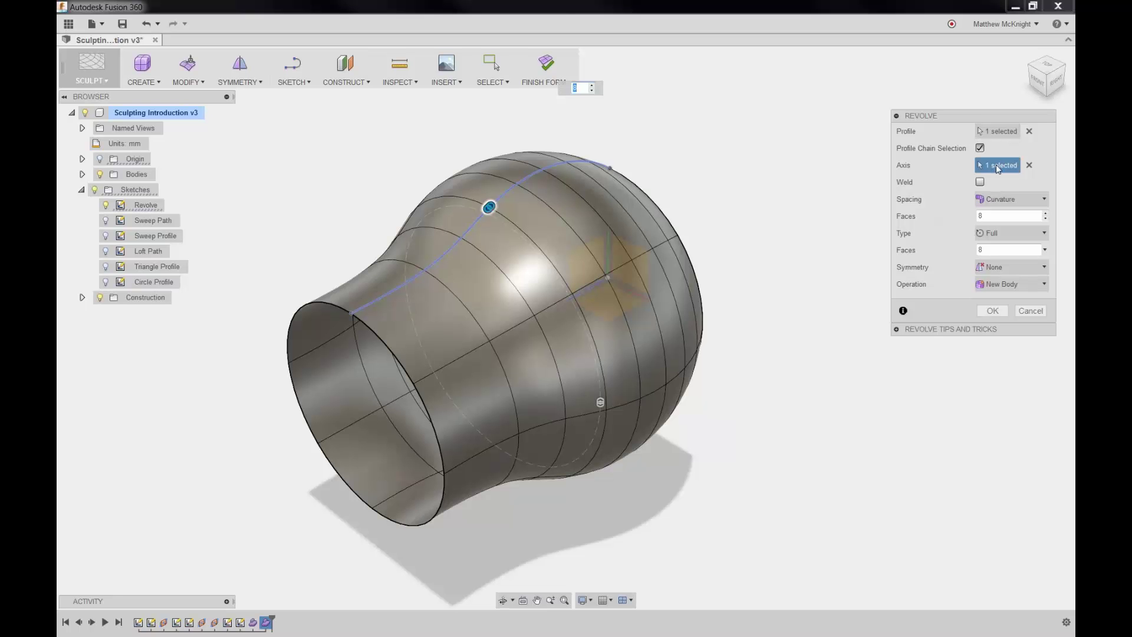
# Step: Compare the revolve's face spacing by switching from Curvature to Uniform and back to Curvature, viewing the body from the side
pyautogui.click(995, 201)
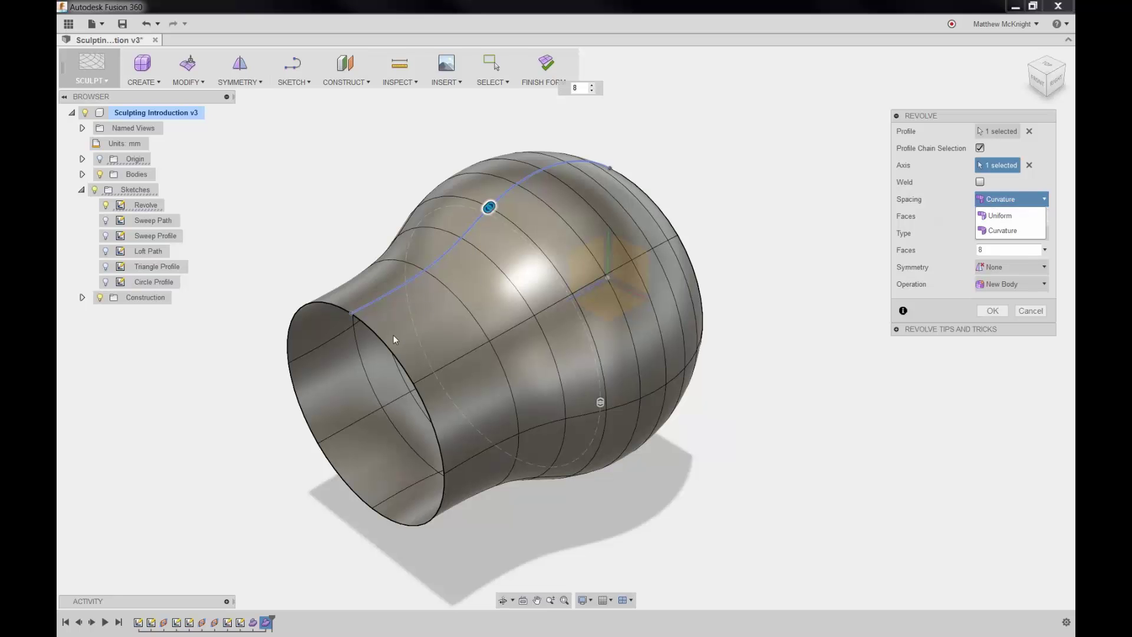
pyautogui.click(1010, 236)
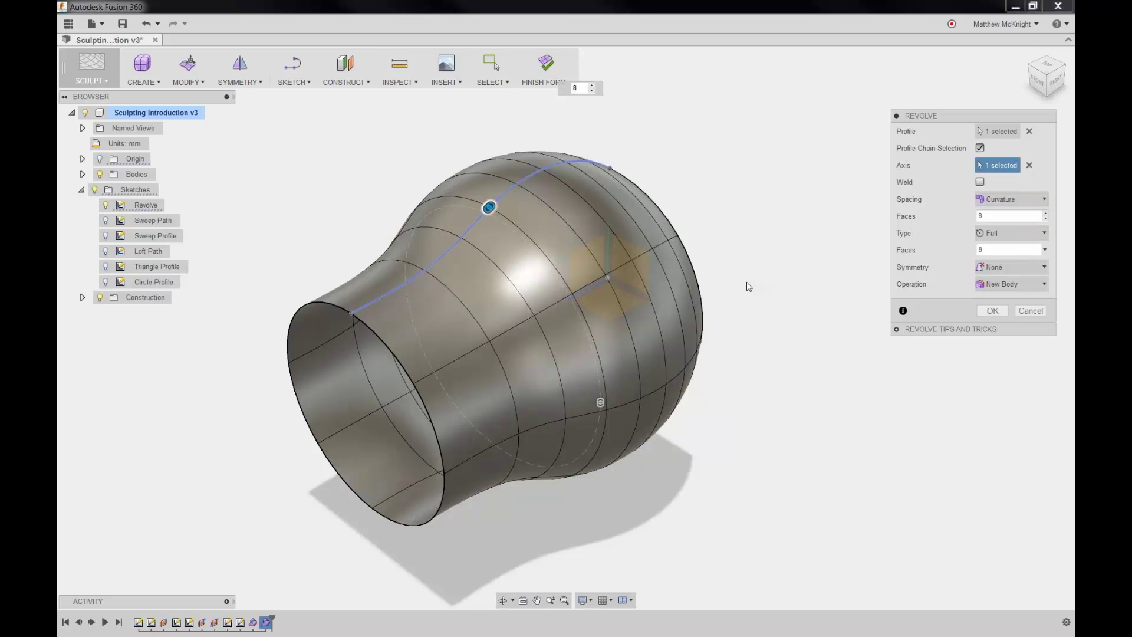
pyautogui.keyDown('shift'); pyautogui.moveTo(748, 285); pyautogui.dragTo(710, 255, button='middle'); pyautogui.keyUp('shift')
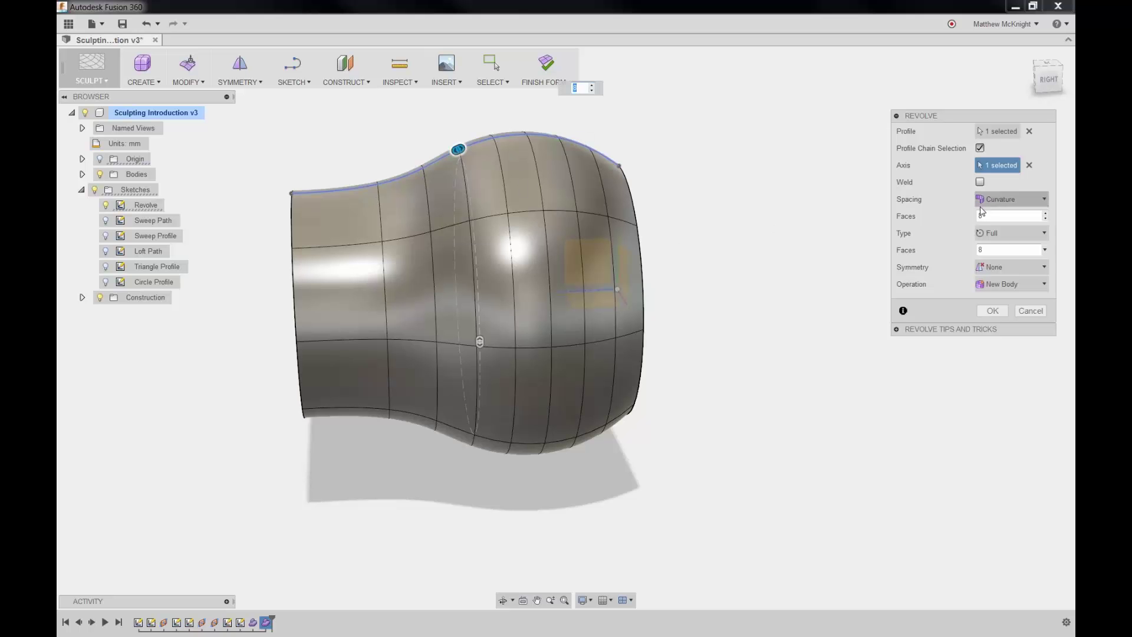
pyautogui.click(1005, 202)
pyautogui.click(1003, 215)
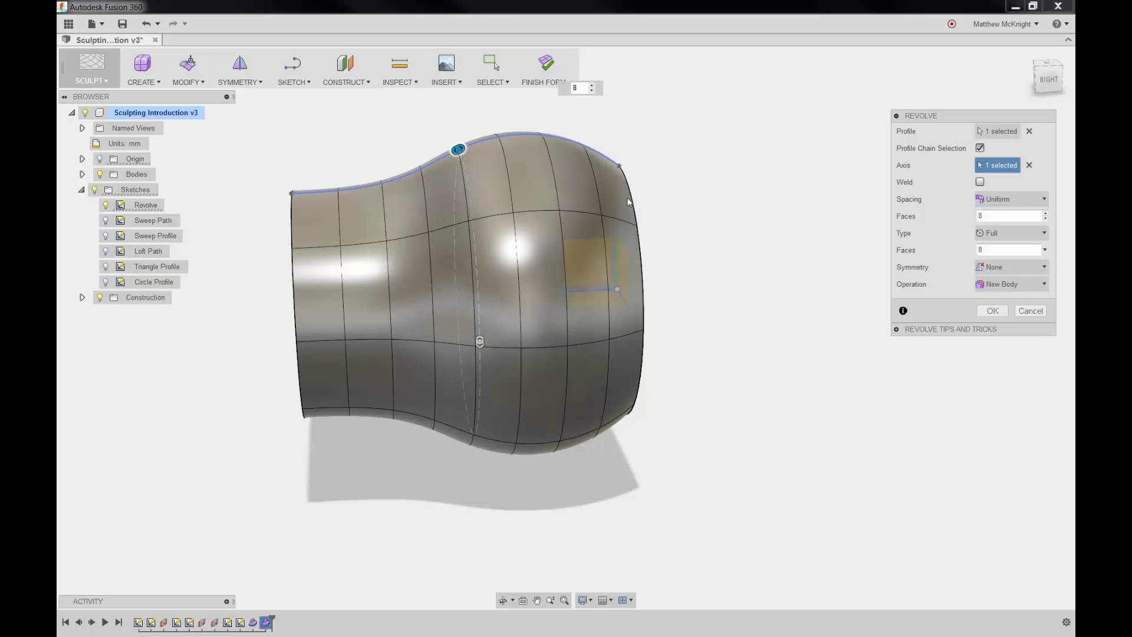
pyautogui.click(1015, 202)
pyautogui.click(1012, 230)
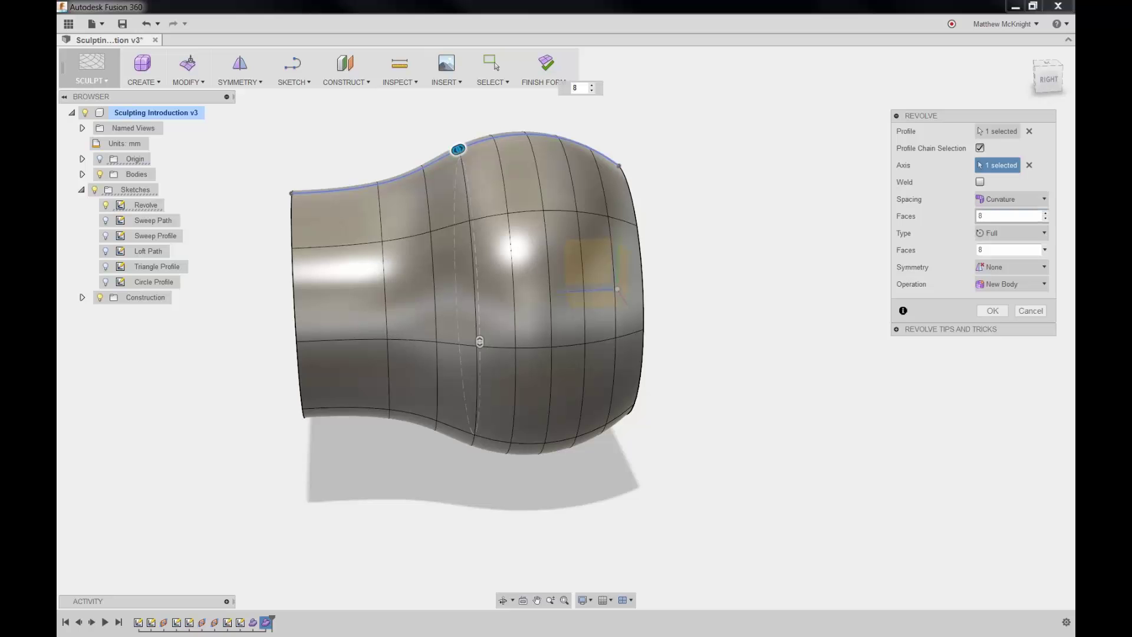
# Step: Set the number of faces along the revolve's profile curve to 7
pyautogui.click(1046, 219)
pyautogui.click(1046, 218)
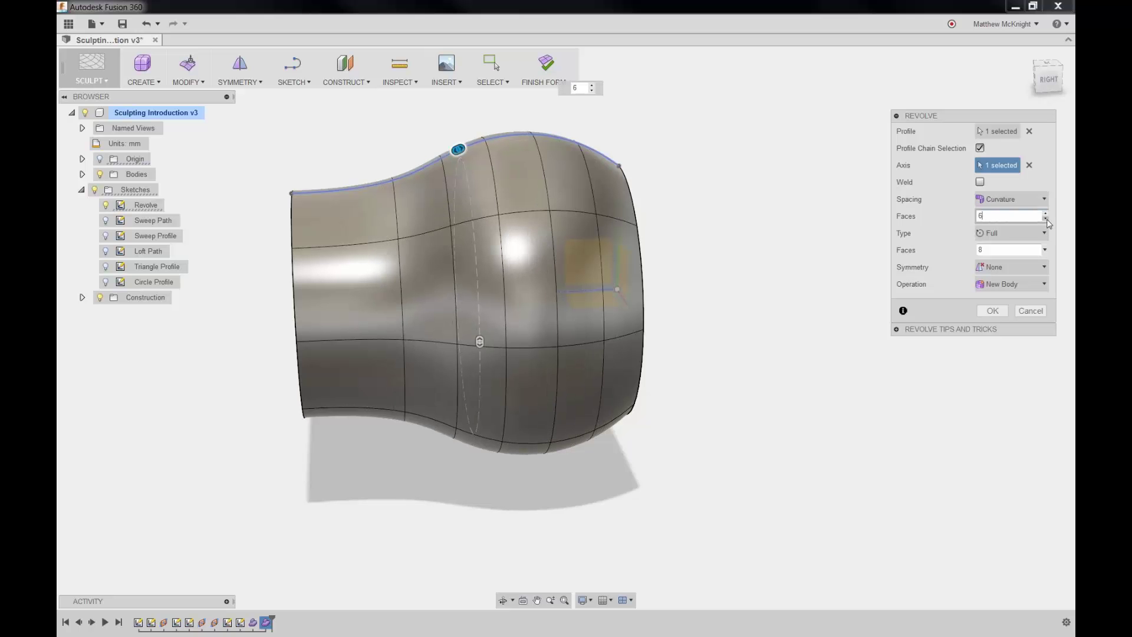
pyautogui.click(1045, 216)
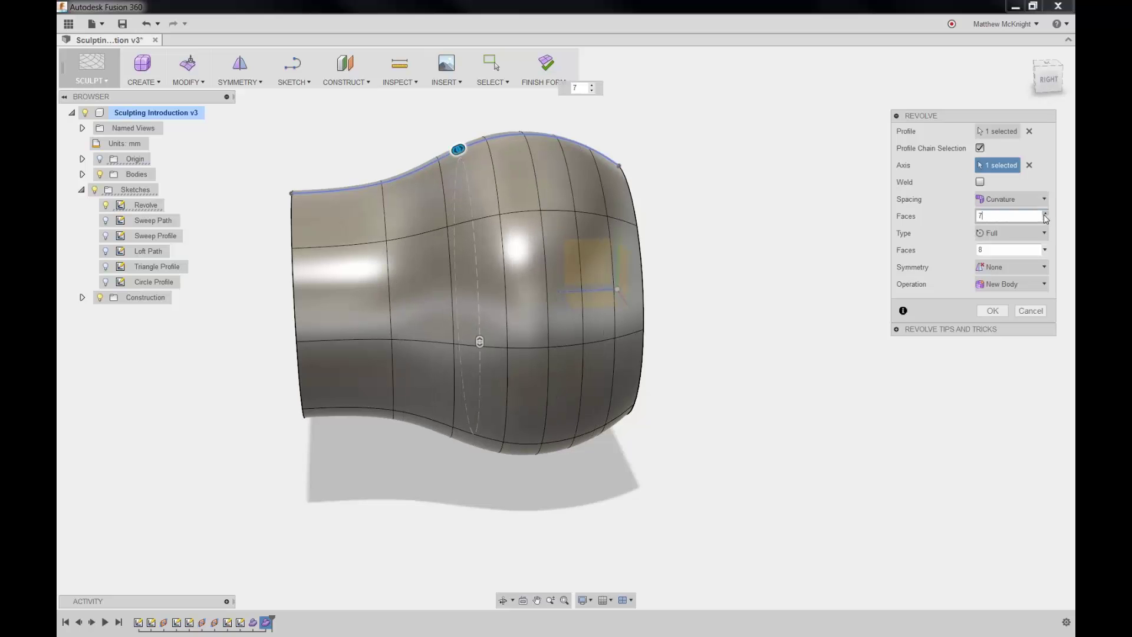
# Step: Try Circular symmetry on the revolve and switch it back to None
pyautogui.keyDown('shift'); pyautogui.moveTo(653, 214); pyautogui.dragTo(688, 221, button='middle'); pyautogui.keyUp('shift')
pyautogui.click(1006, 268)
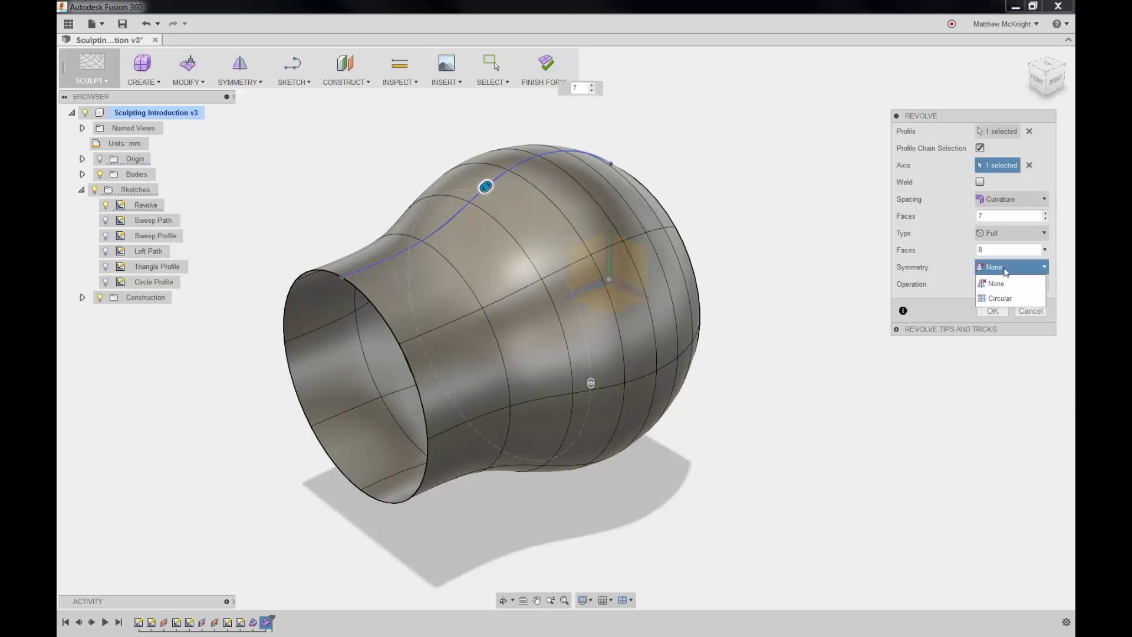
pyautogui.click(1002, 298)
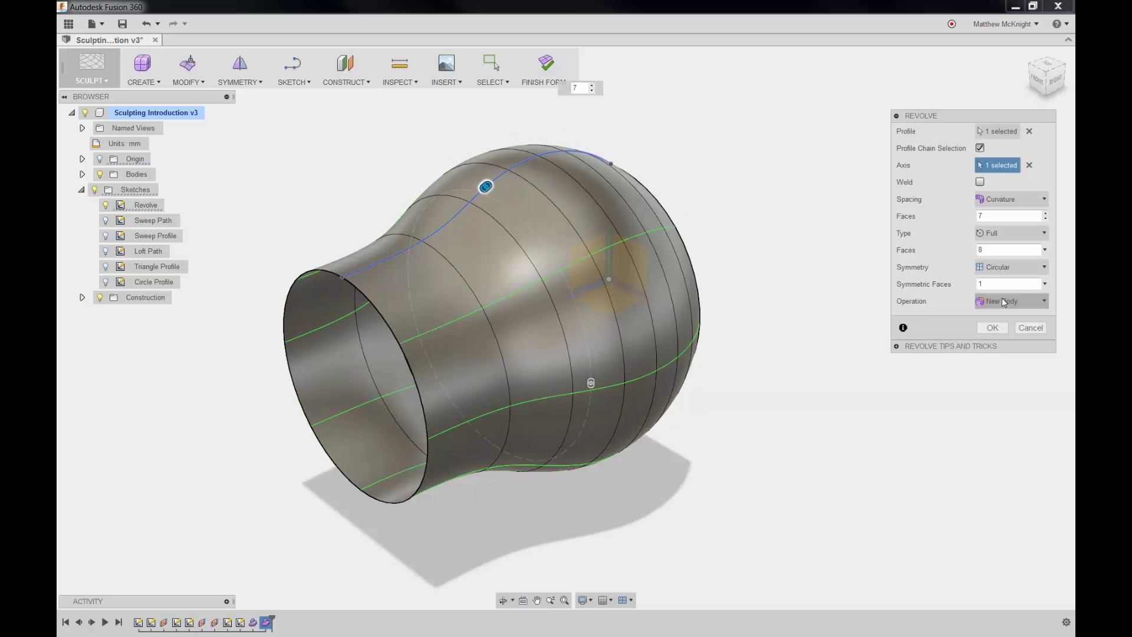
pyautogui.click(1001, 267)
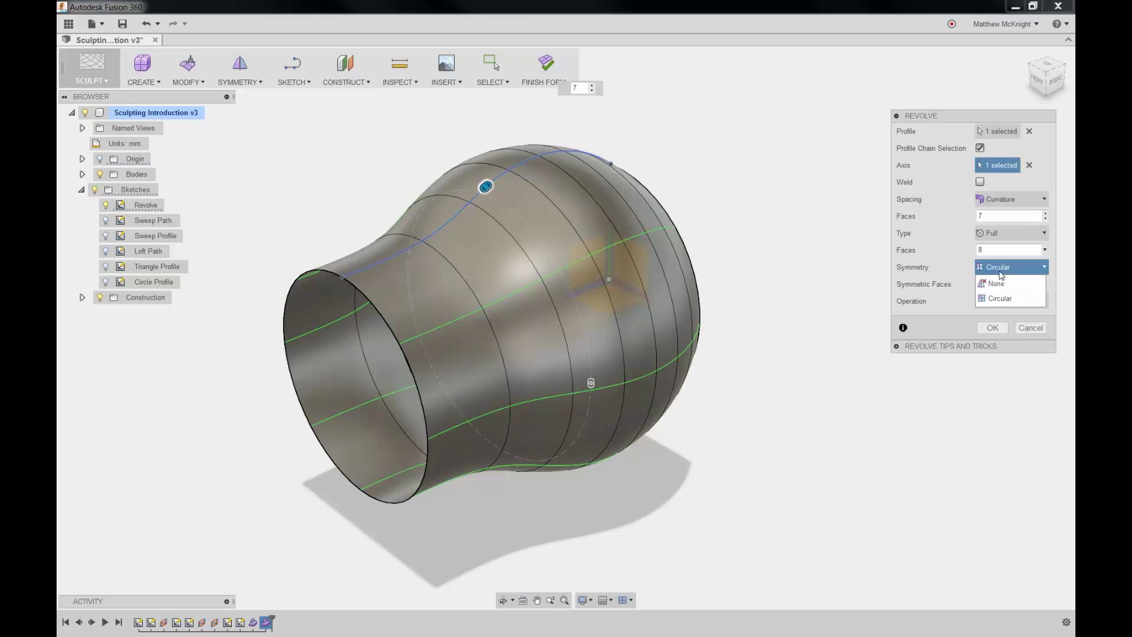
pyautogui.click(996, 284)
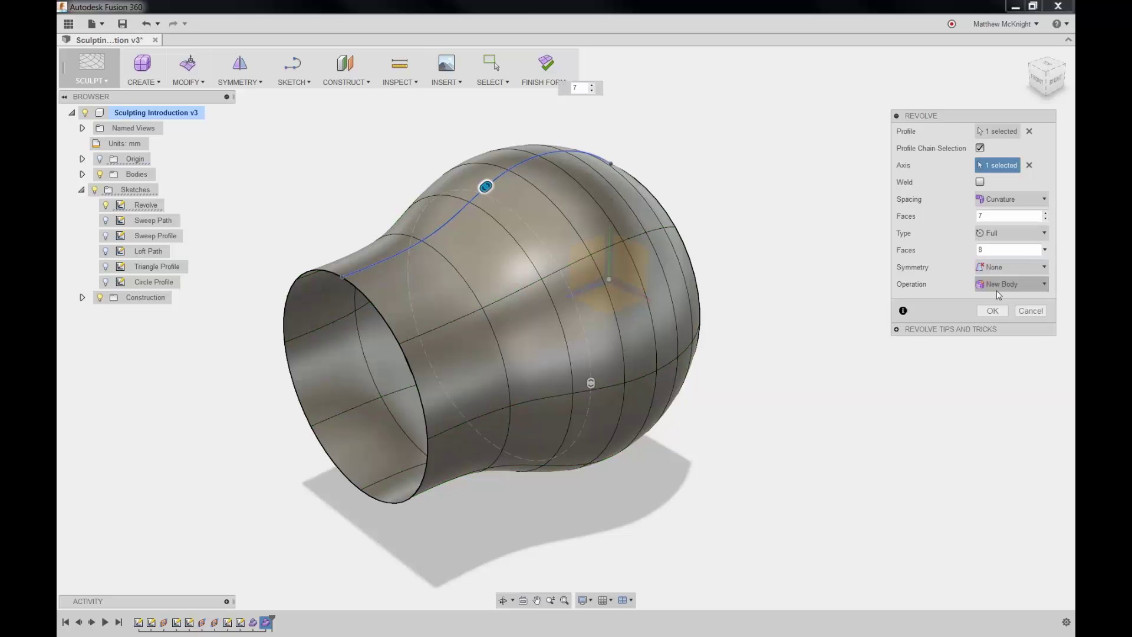
# Step: Accept the revolve as a new body, hide that body in the form, and finish the form
pyautogui.click(993, 310)
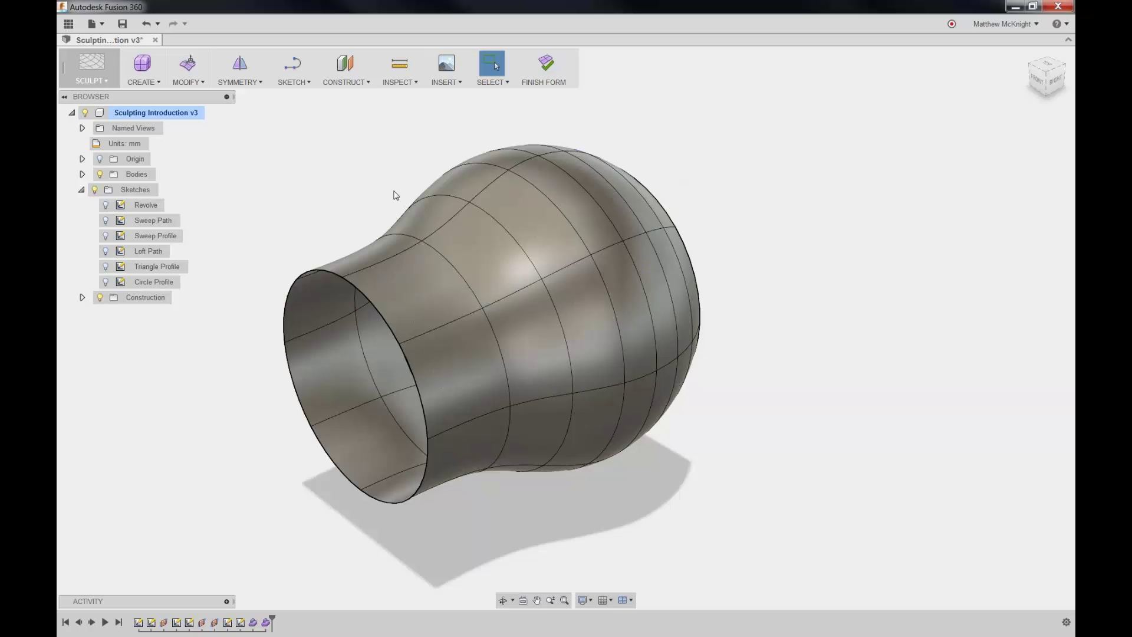
pyautogui.moveTo(395, 194)
pyautogui.keyDown('shift'); pyautogui.mouseDown(button='middle')
pyautogui.moveTo(319, 174)
pyautogui.moveTo(387, 191)
pyautogui.mouseUp(button='middle'); pyautogui.keyUp('shift')
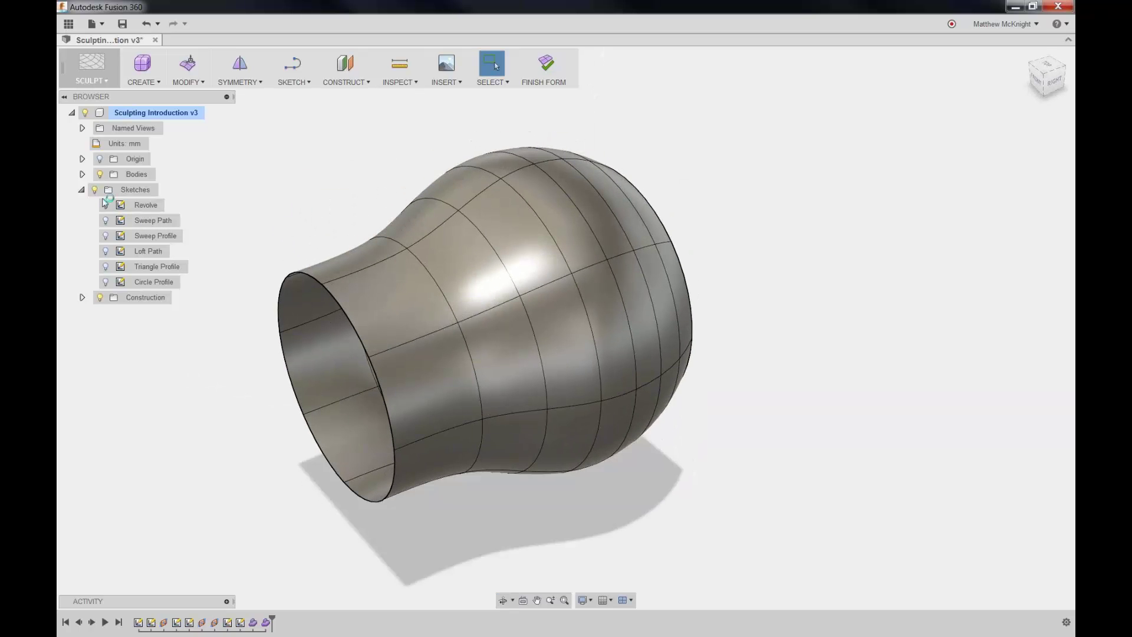
pyautogui.click(82, 174)
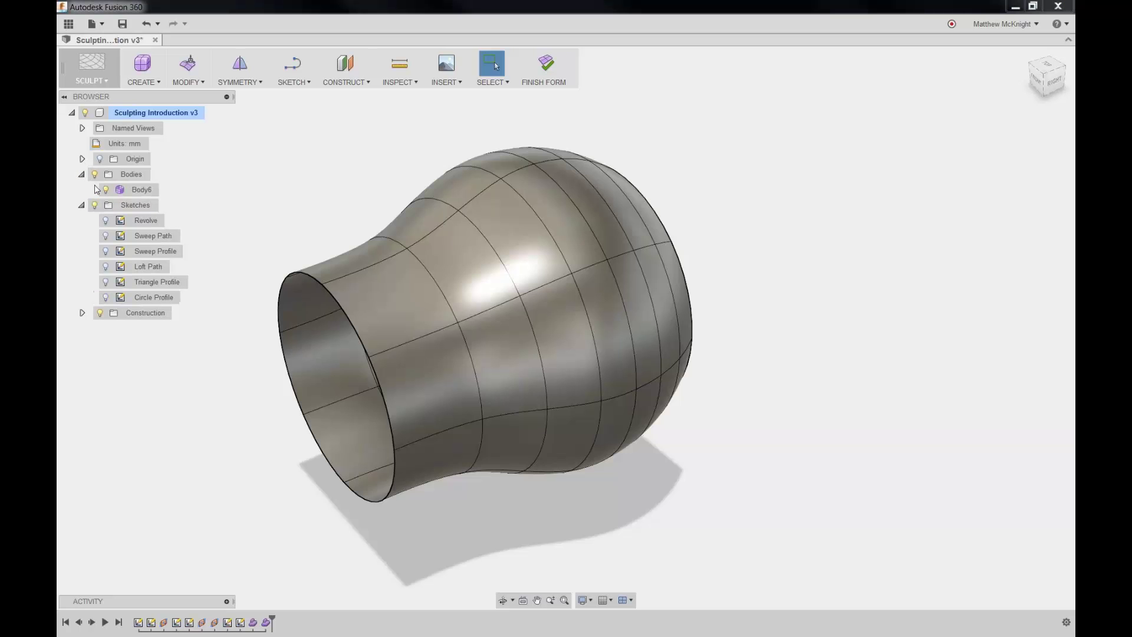
pyautogui.click(107, 190)
pyautogui.click(106, 190)
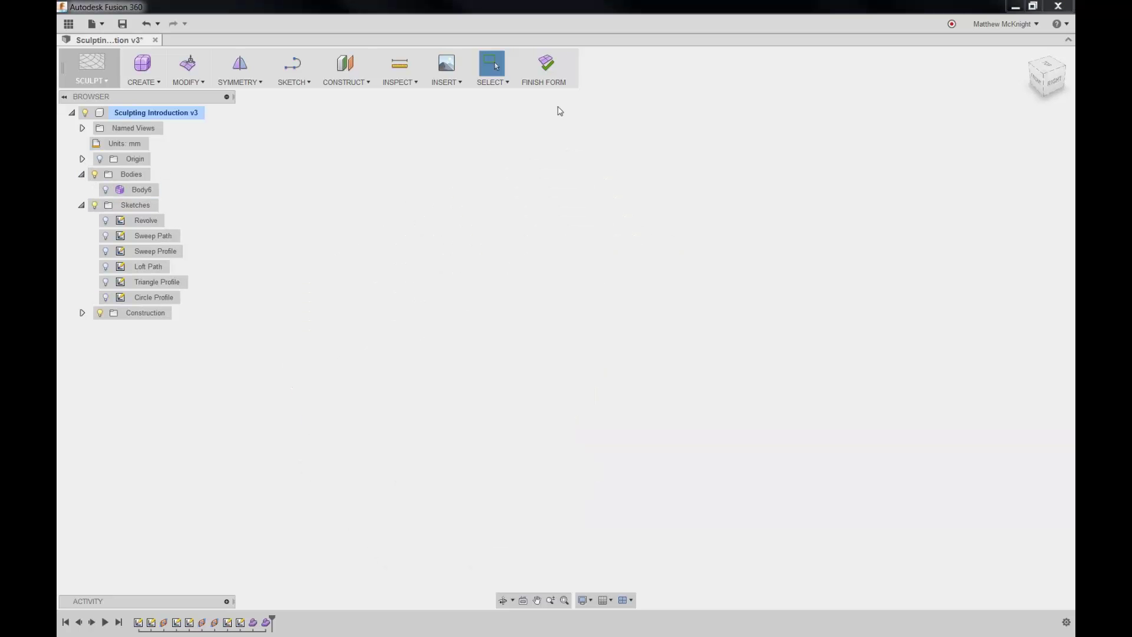
pyautogui.click(543, 67)
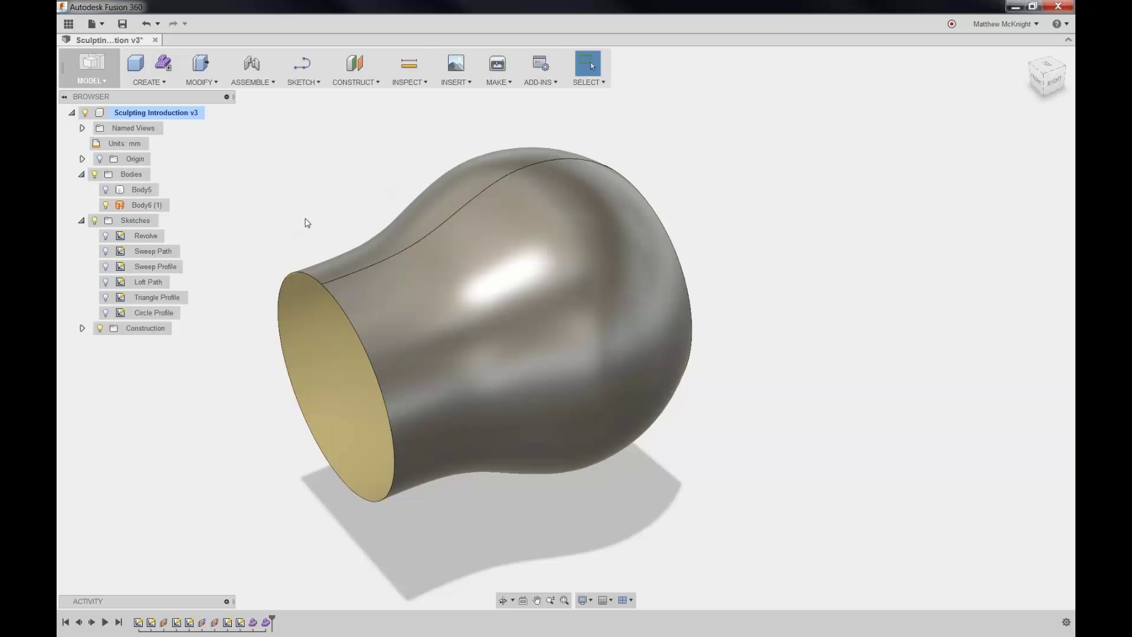
pyautogui.keyDown('shift'); pyautogui.moveTo(548, 193); pyautogui.dragTo(697, 193, button='middle'); pyautogui.keyUp('shift')
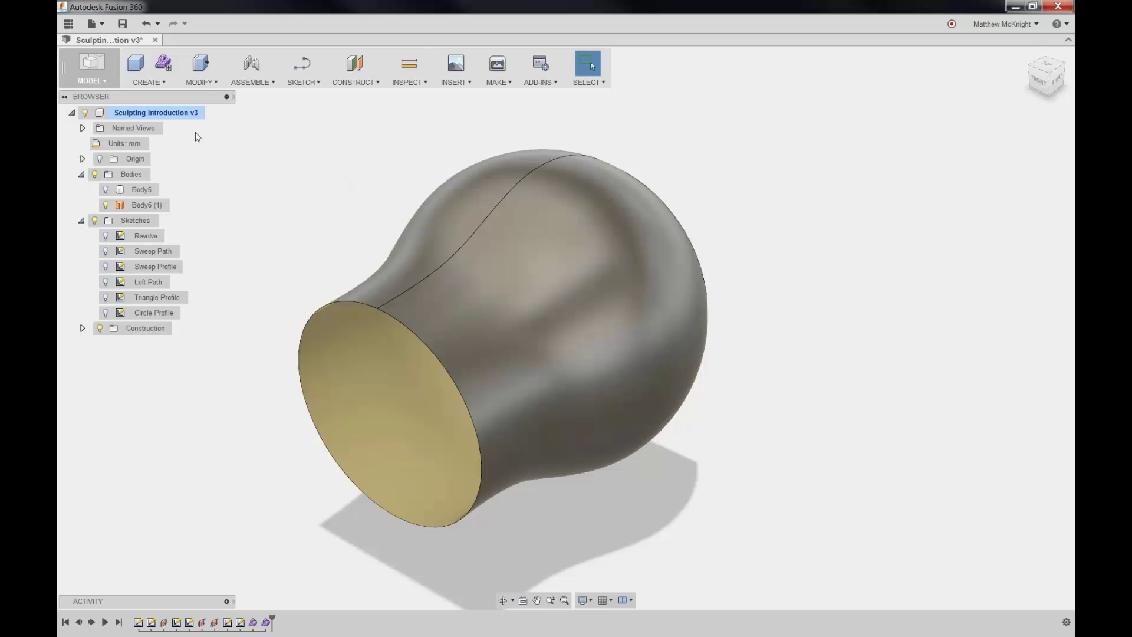
# Step: Hide the finished revolve body and display the Sweep Path and Sweep Profile sketches in full view
pyautogui.click(105, 205)
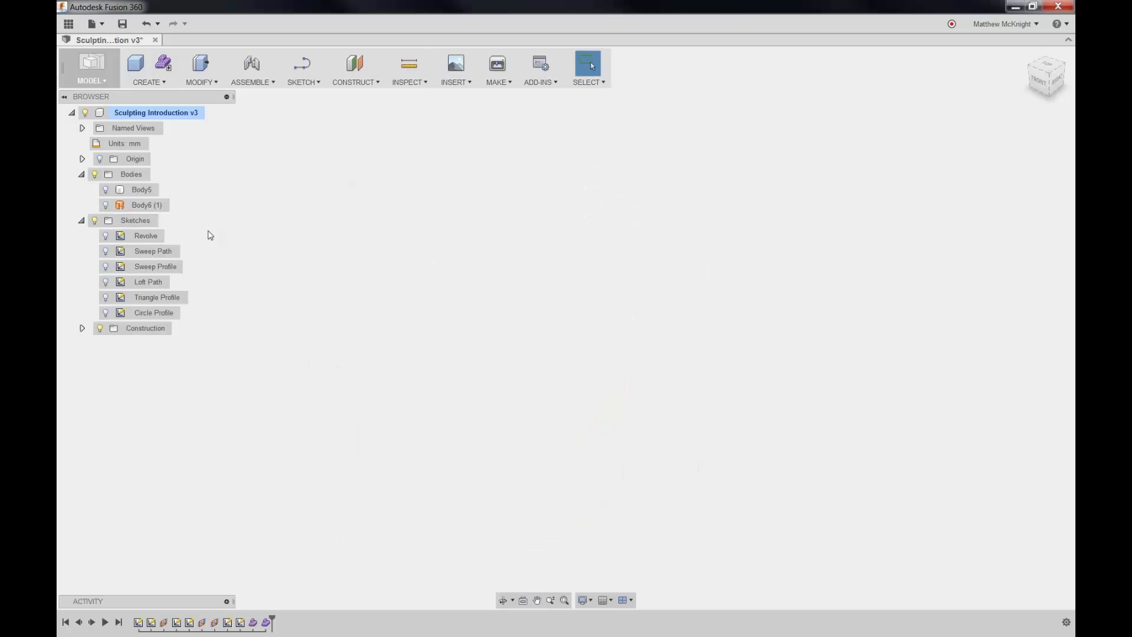
pyautogui.click(105, 252)
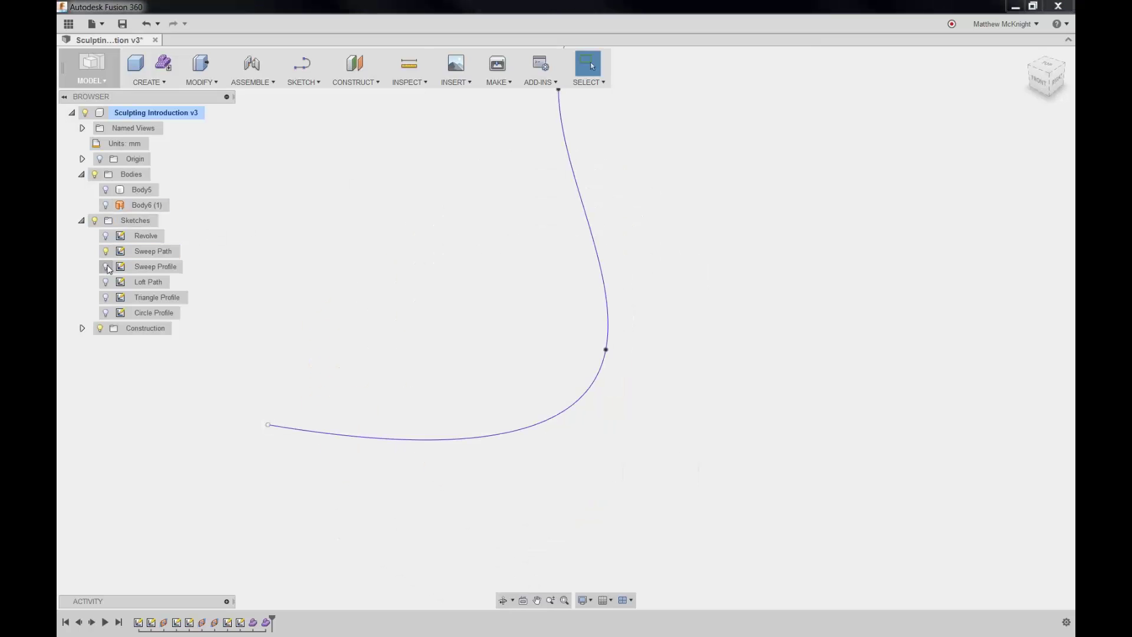
pyautogui.click(107, 268)
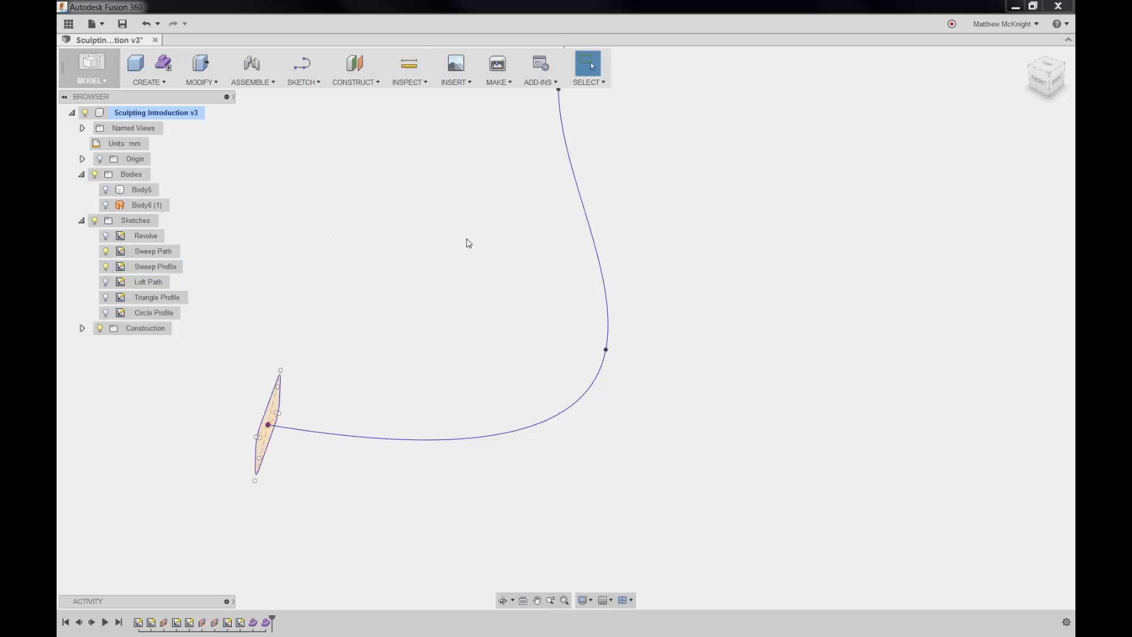
pyautogui.moveTo(468, 243); pyautogui.dragTo(539, 351, button='middle')
pyautogui.scroll(-5, 607, 310)
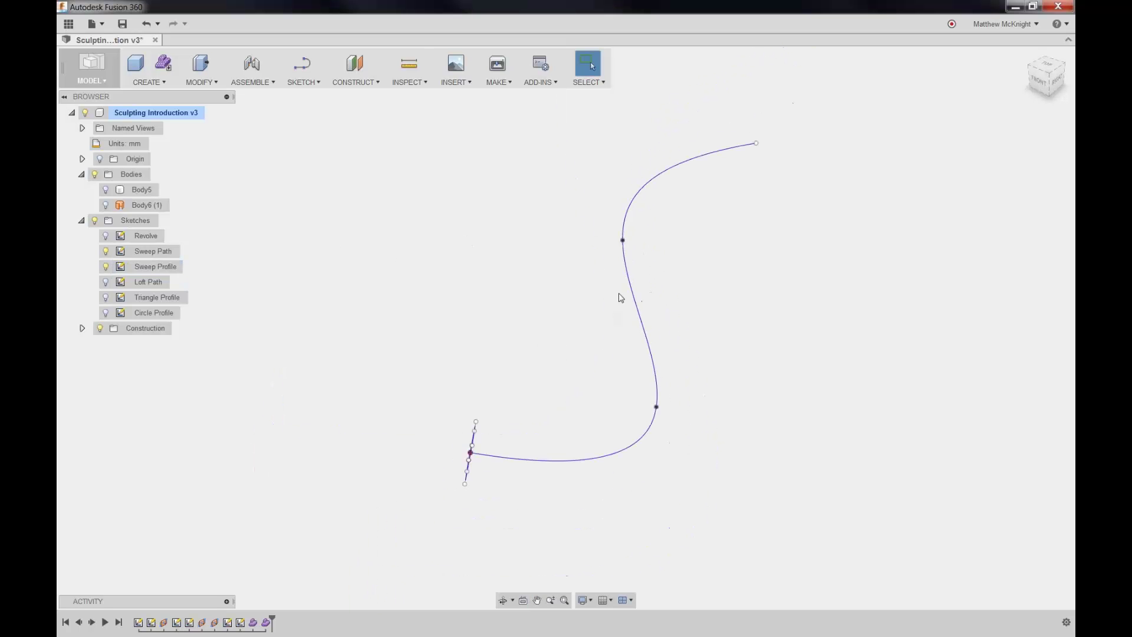
pyautogui.moveTo(625, 242); pyautogui.dragTo(436, 374, button='middle')
pyautogui.press('Escape')
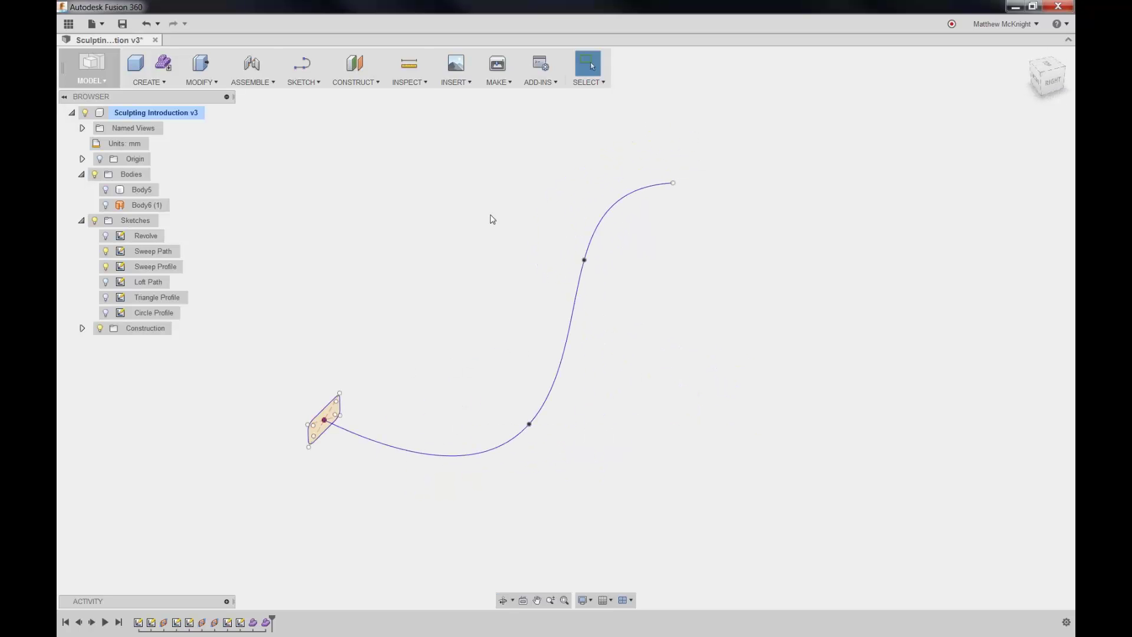
# Step: Create a new form and set up a Sweep of the Sweep Profile outline along the Sweep Path curve
pyautogui.click(166, 68)
pyautogui.click(144, 81)
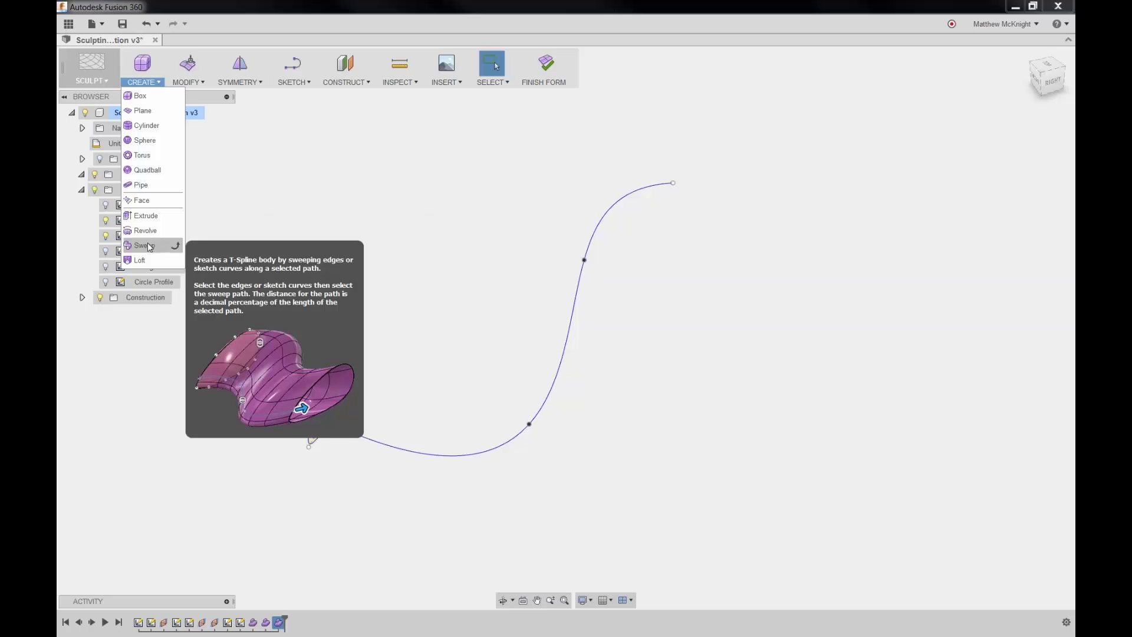
pyautogui.click(150, 246)
pyautogui.scroll(2, 360, 425)
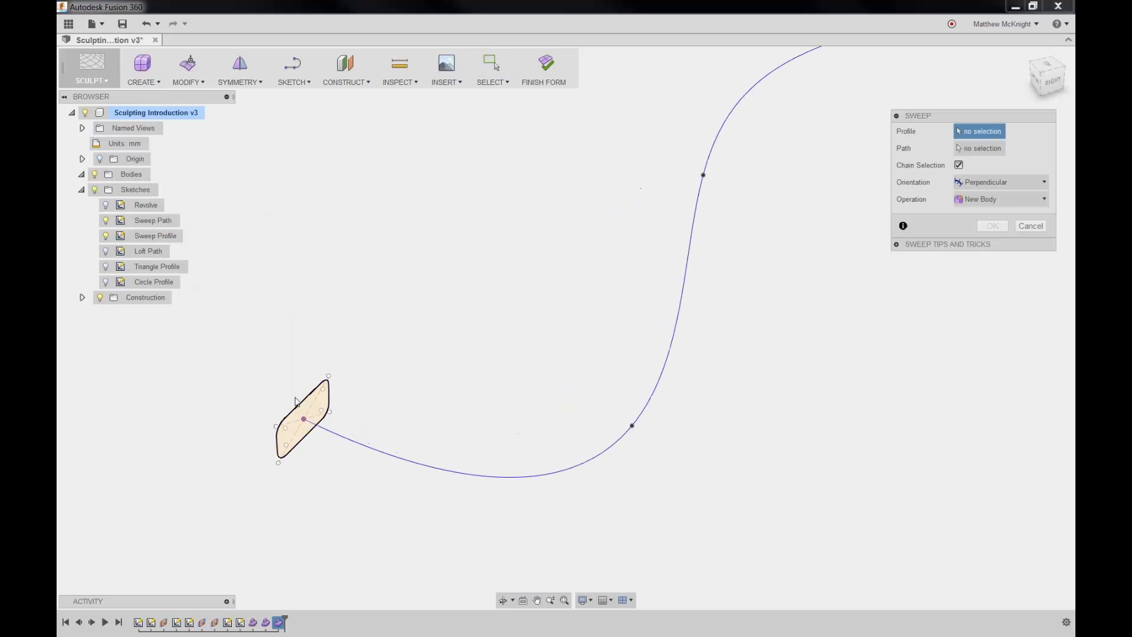
pyautogui.click(315, 407)
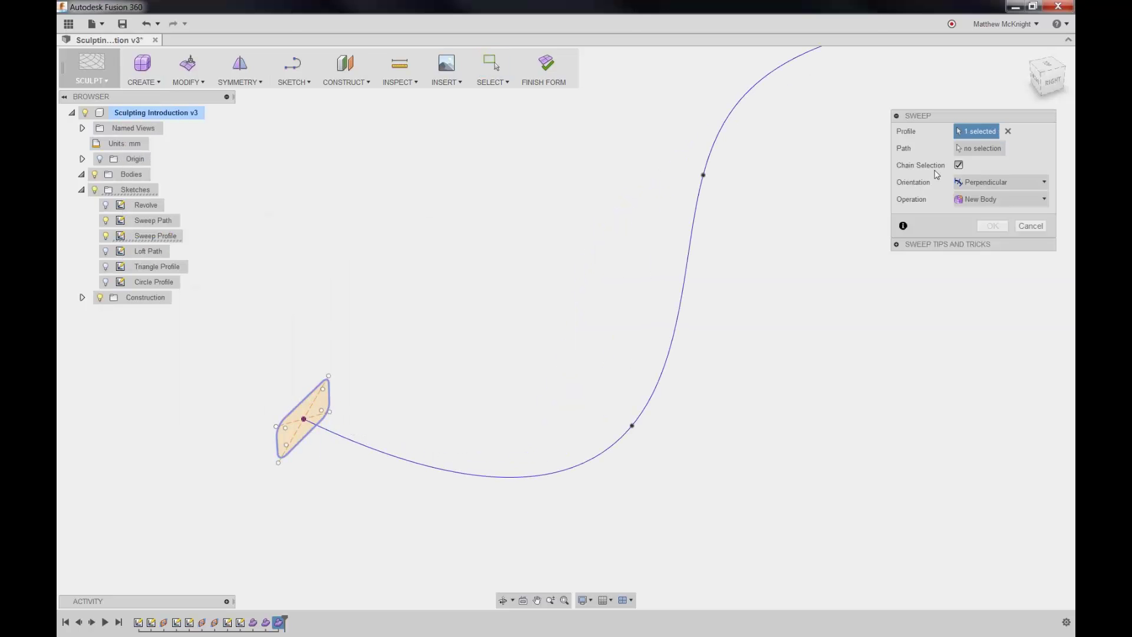
pyautogui.click(978, 148)
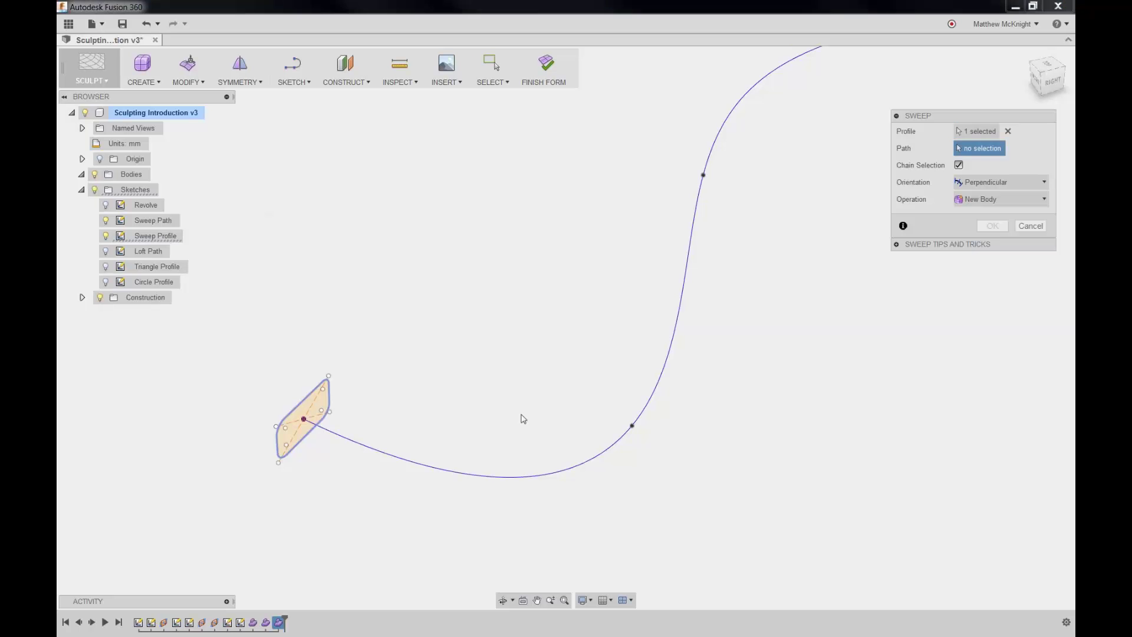
pyautogui.click(473, 475)
pyautogui.moveTo(649, 145); pyautogui.dragTo(534, 237, button='middle')
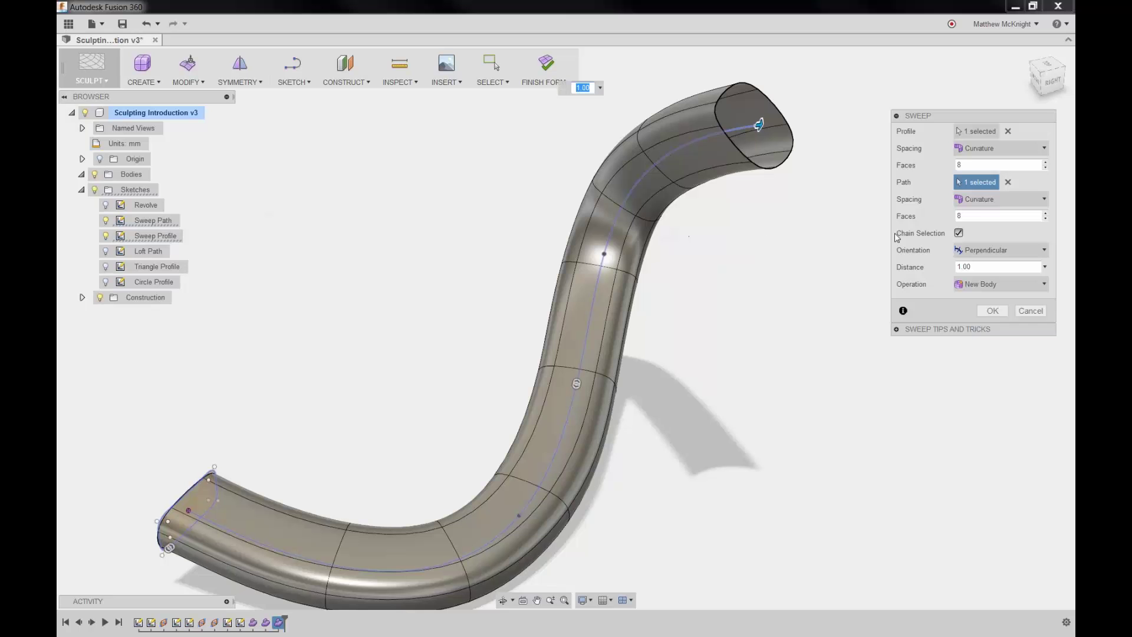
# Step: Compare the face spacing along the sweep path by switching from Curvature to Uniform and back to Curvature
pyautogui.click(977, 203)
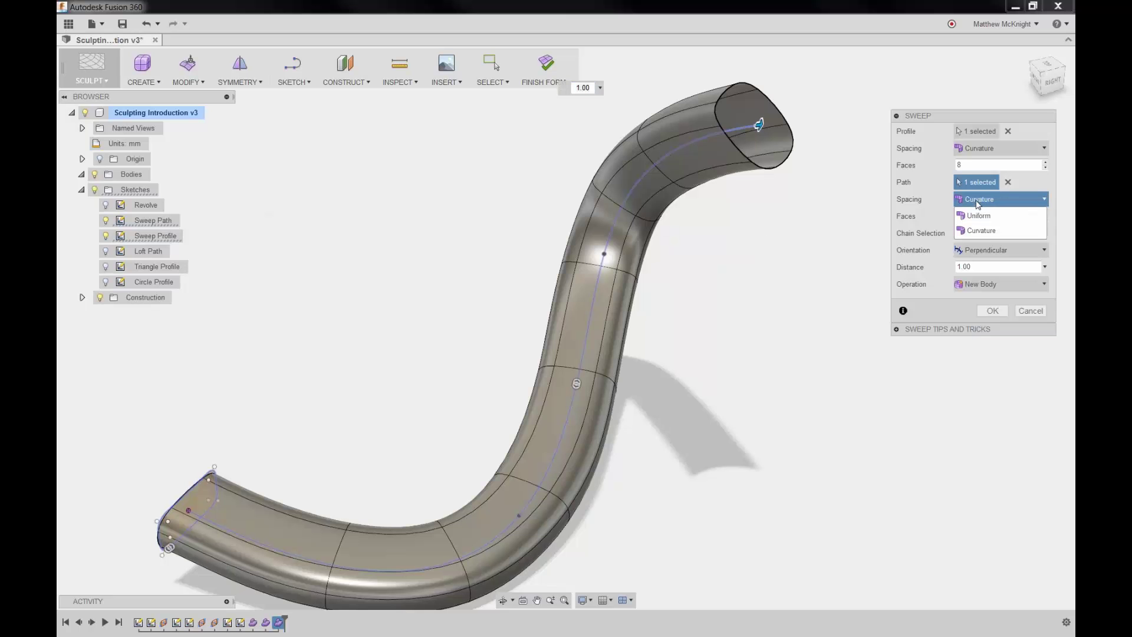
pyautogui.click(978, 217)
pyautogui.click(978, 201)
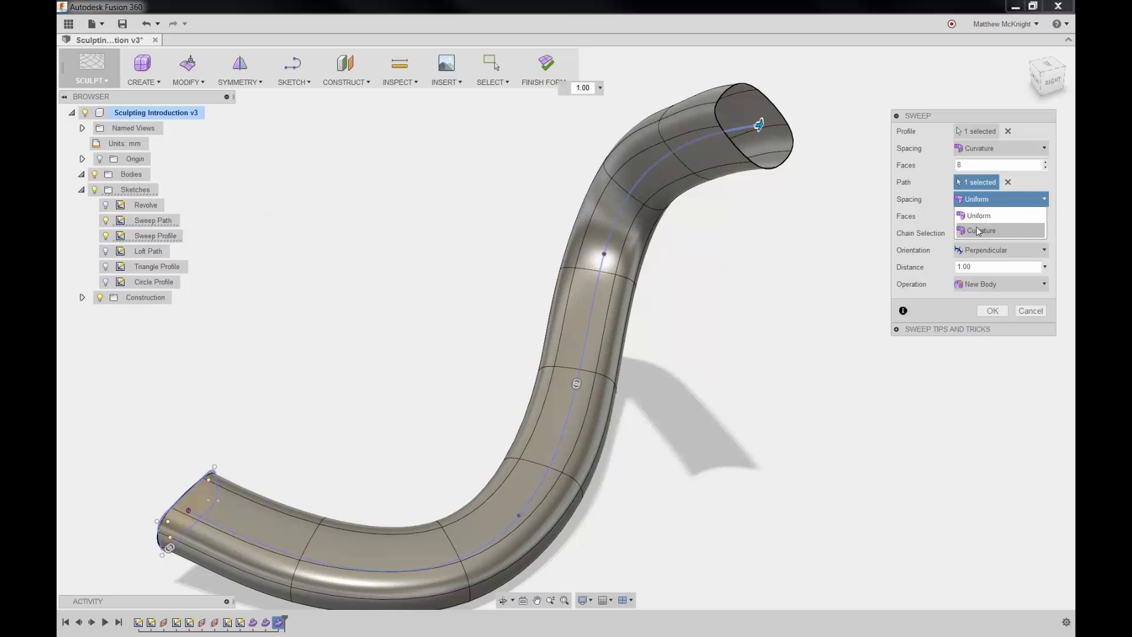
pyautogui.click(978, 230)
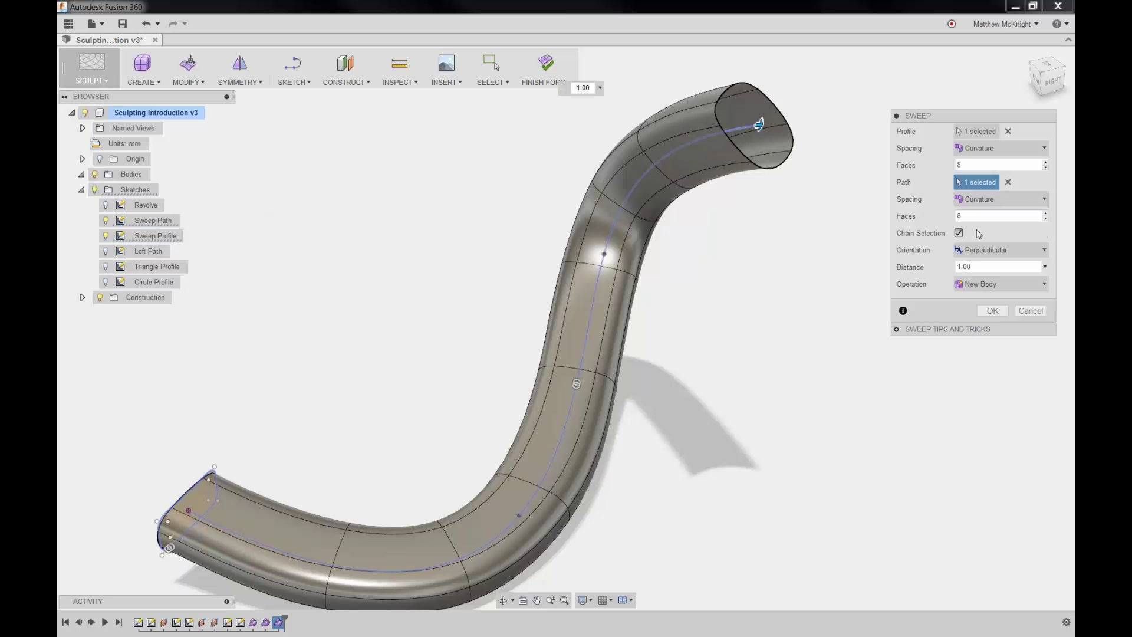
# Step: Set the faces along the sweep path to 10, accept the sweep, and finish the form
pyautogui.click(1045, 213)
pyautogui.click(1046, 212)
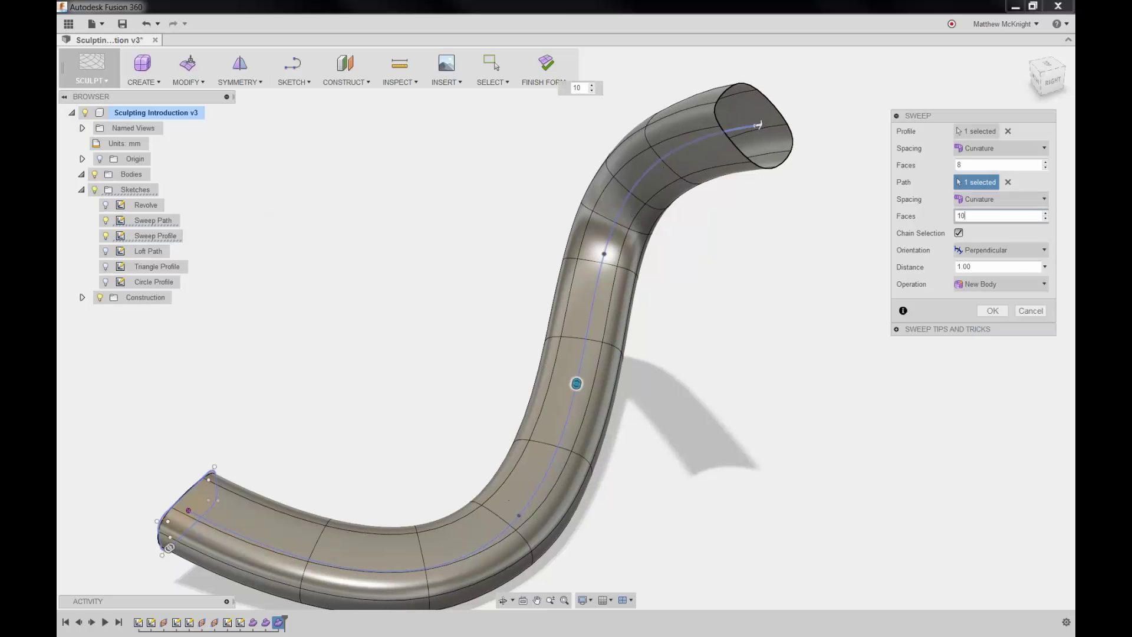
pyautogui.click(996, 311)
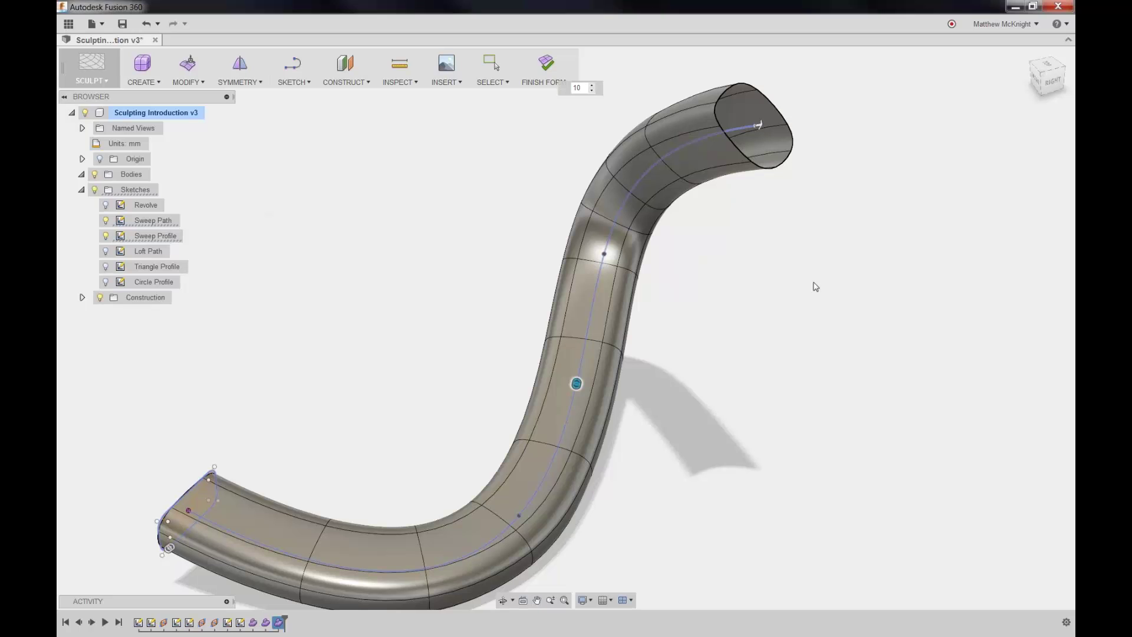
pyautogui.click(542, 65)
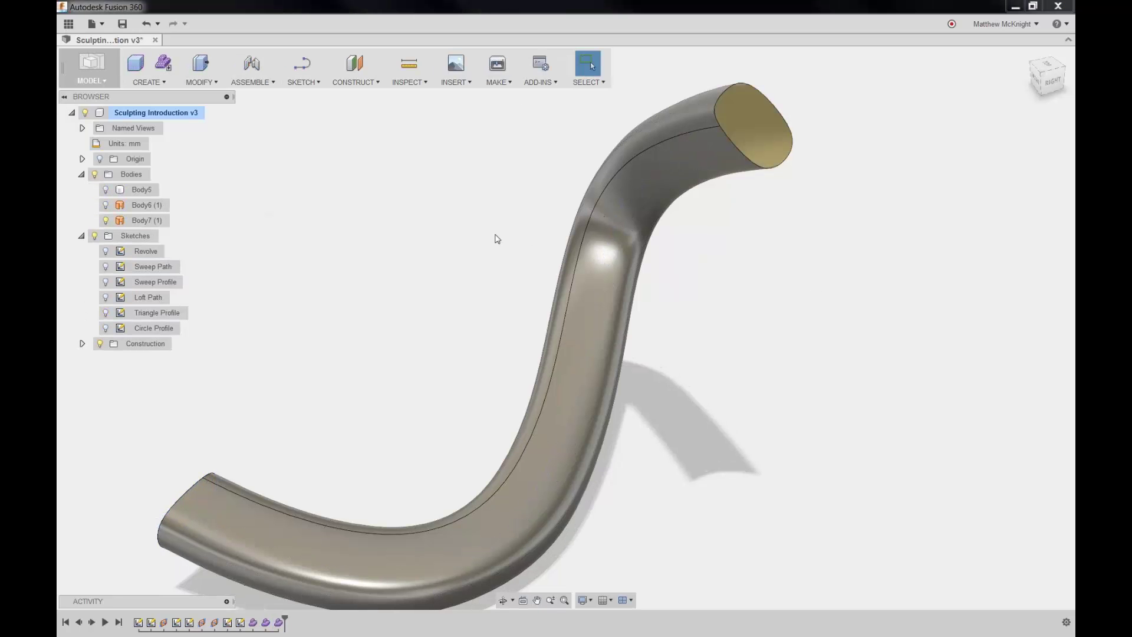
pyautogui.scroll(-3, 422, 310)
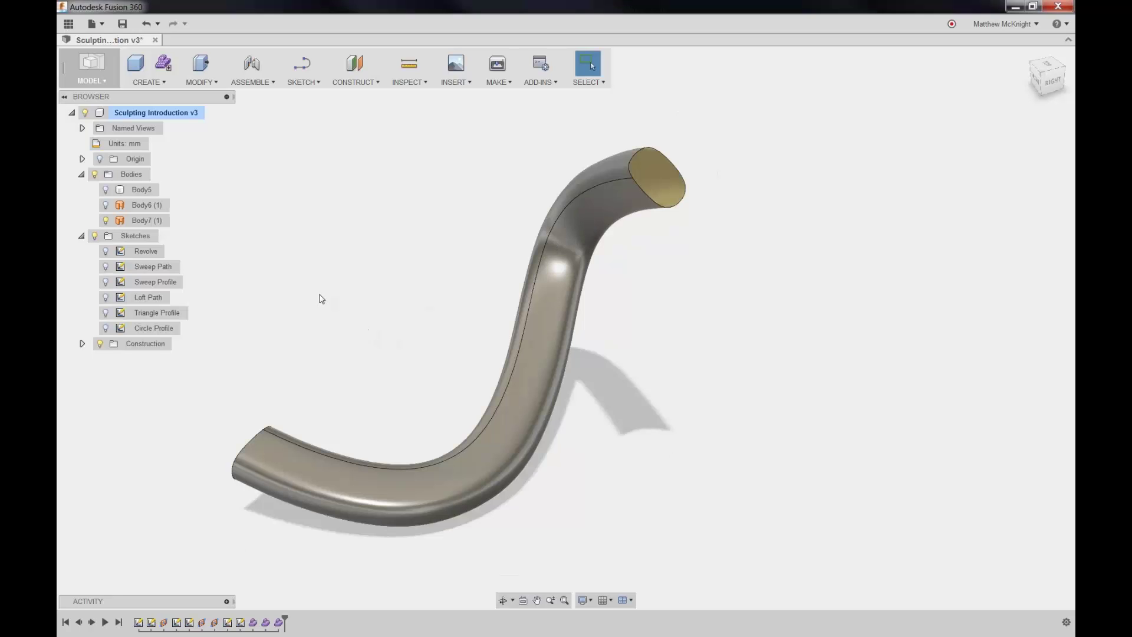
# Step: Hide the sweep body and display the Loft Path, Triangle Profile, and Circle Profile sketches
pyautogui.click(106, 220)
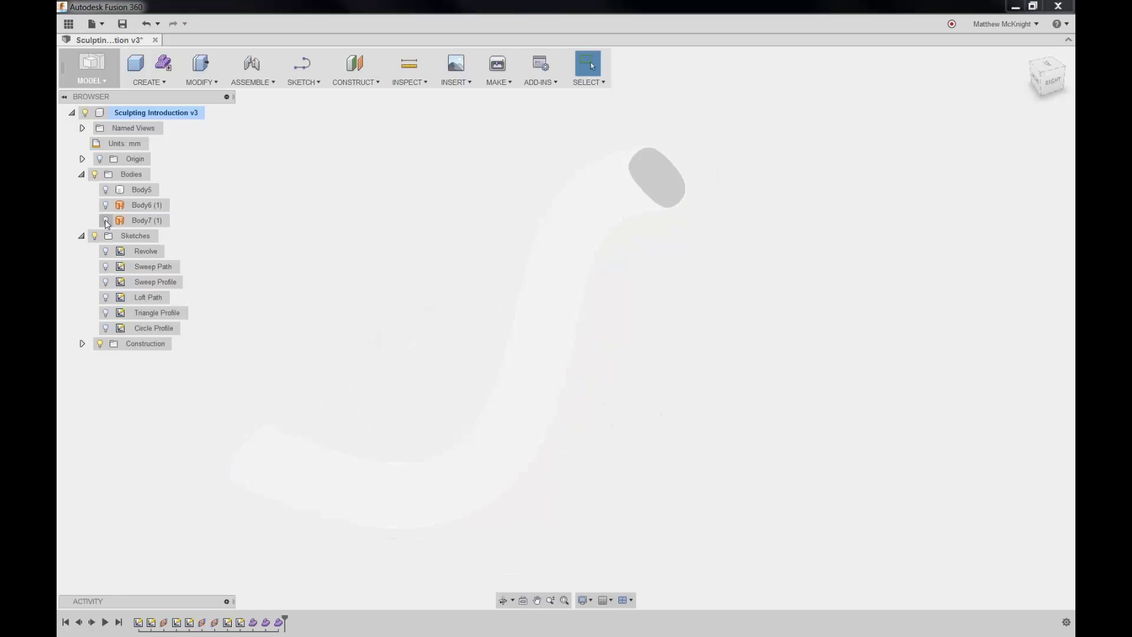
pyautogui.click(106, 297)
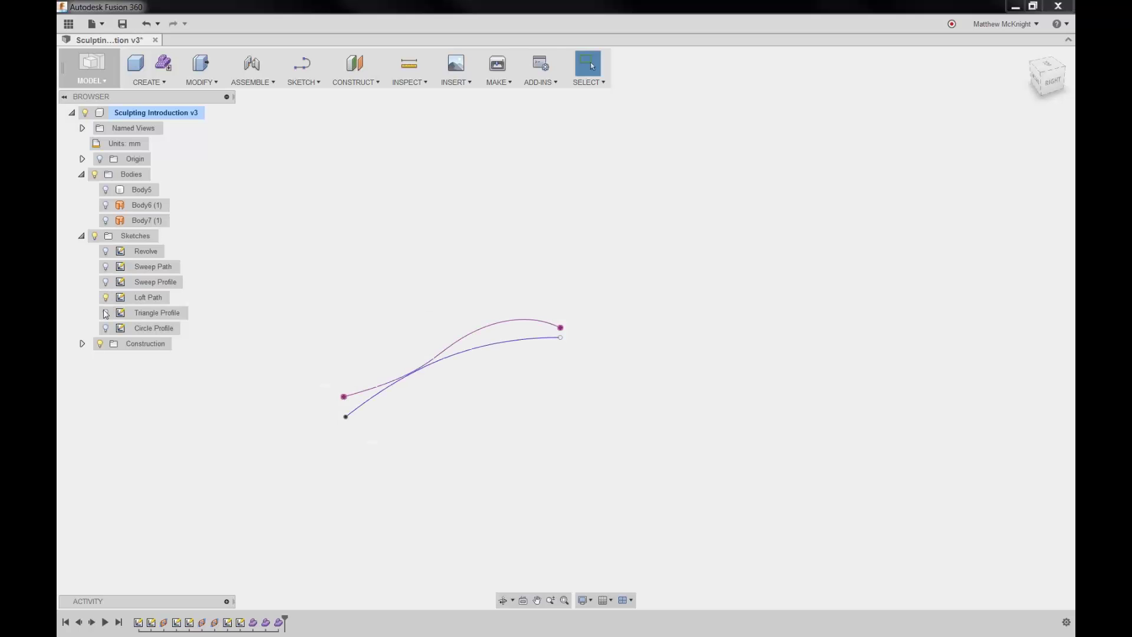
pyautogui.click(106, 312)
pyautogui.click(106, 328)
pyautogui.moveTo(316, 346)
pyautogui.keyDown('shift'); pyautogui.mouseDown(button='middle')
pyautogui.moveTo(332, 353)
pyautogui.moveTo(329, 298)
pyautogui.moveTo(360, 291)
pyautogui.moveTo(342, 285)
pyautogui.moveTo(338, 248)
pyautogui.mouseUp(button='middle'); pyautogui.keyUp('shift')
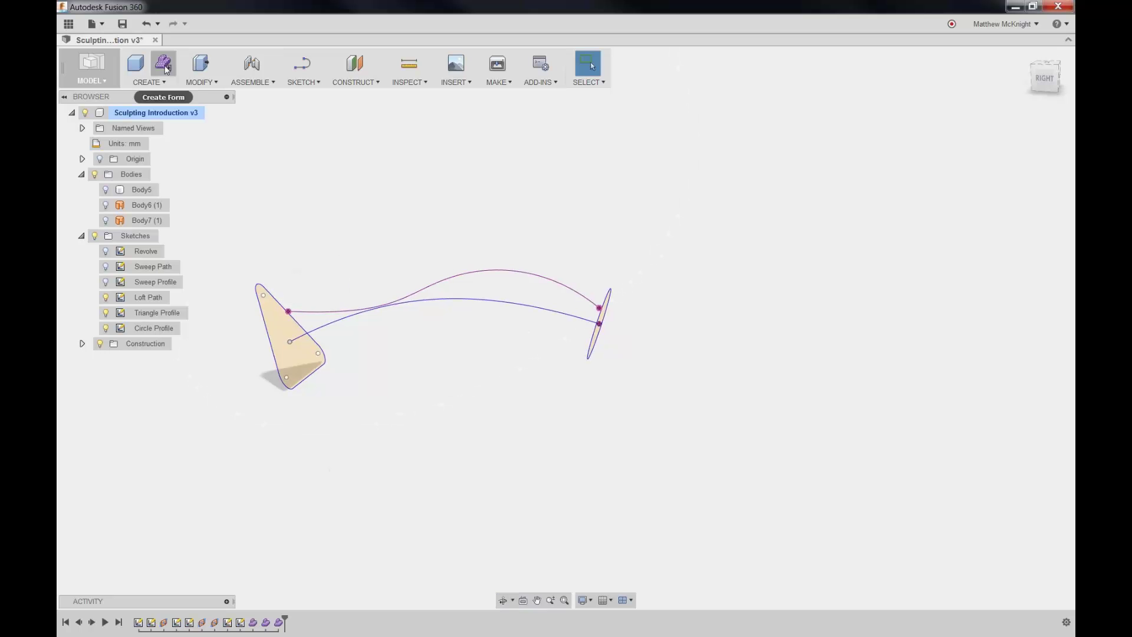
# Step: Create a new form and set up a Loft from the Triangle Profile to the Circle Profile
pyautogui.click(163, 63)
pyautogui.click(144, 81)
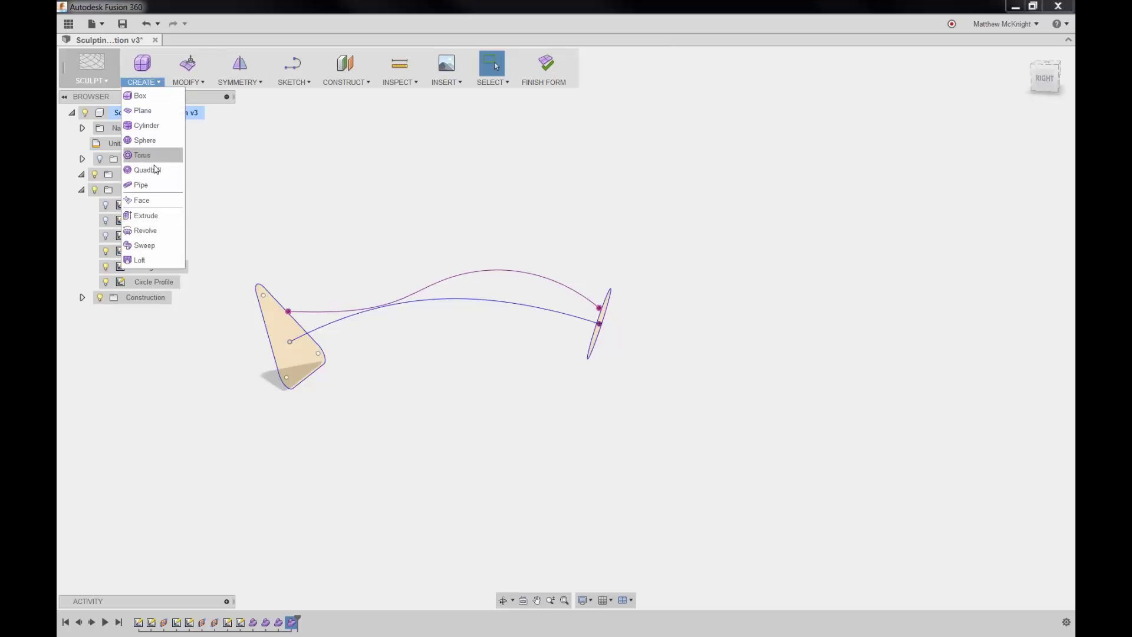
pyautogui.click(167, 256)
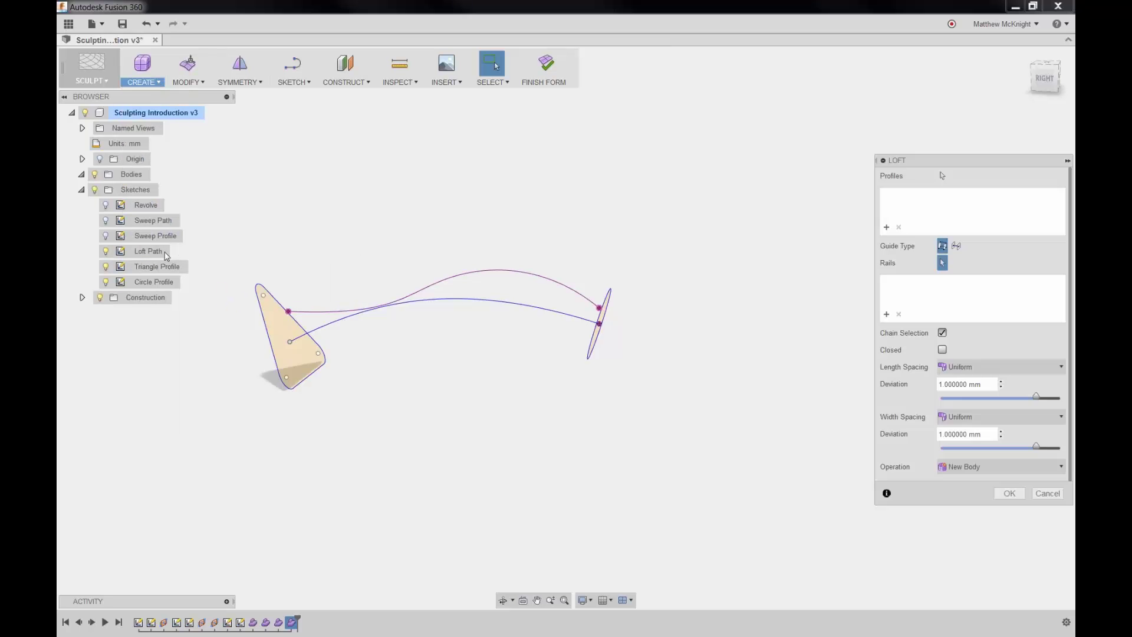
pyautogui.click(266, 327)
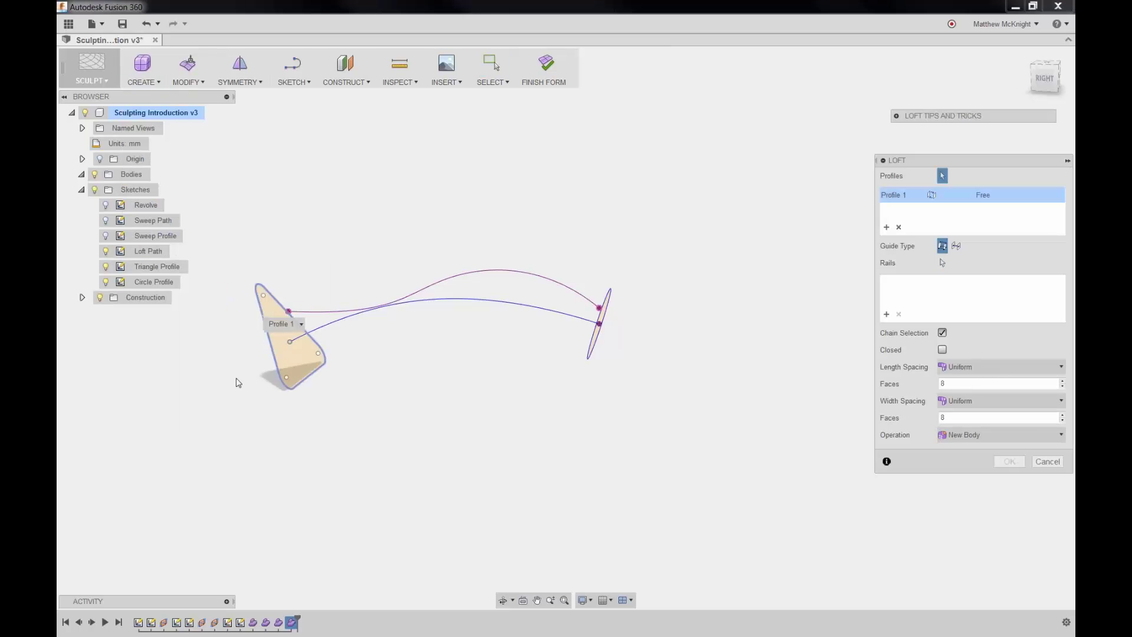
pyautogui.click(596, 347)
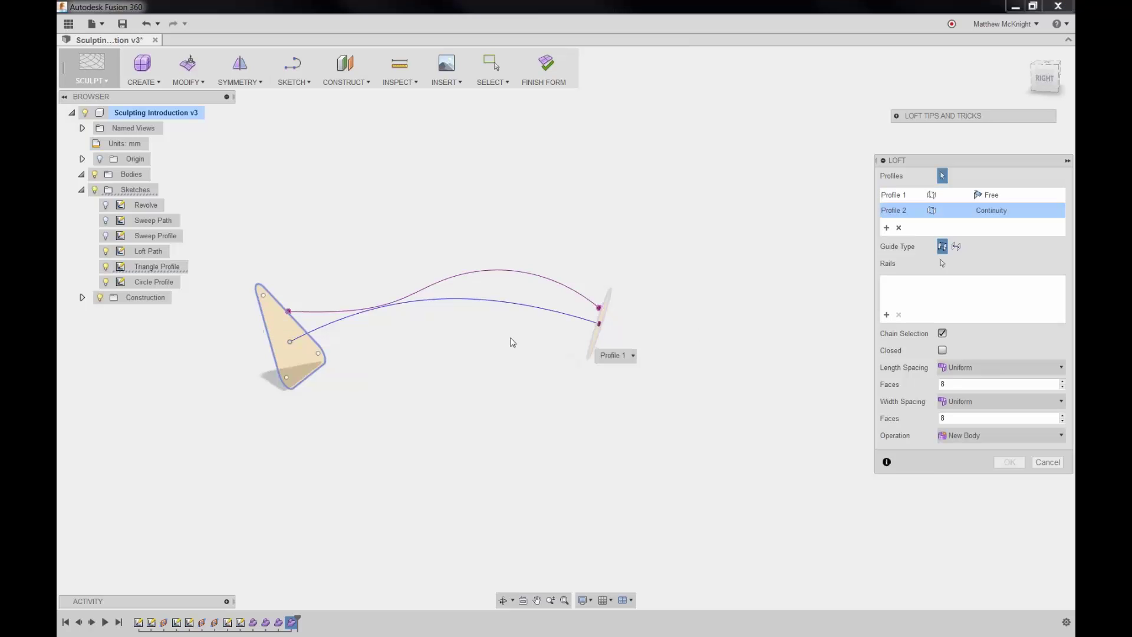
pyautogui.keyDown('shift'); pyautogui.moveTo(503, 323); pyautogui.dragTo(599, 270, button='middle'); pyautogui.keyUp('shift')
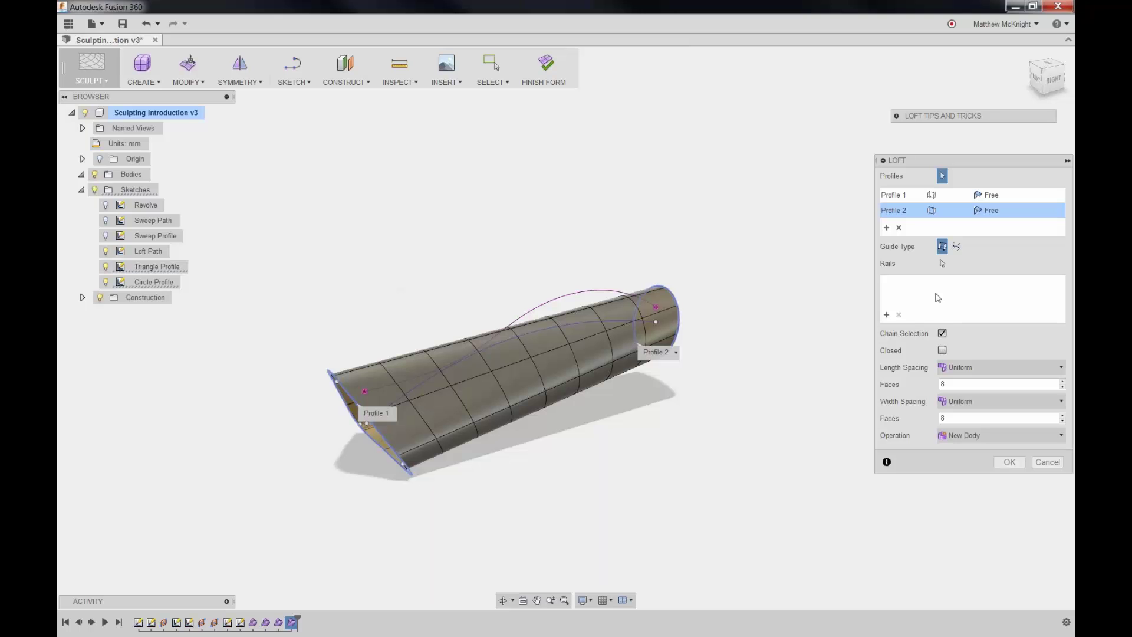
# Step: Change the loft's guide type to Centerline, use the Loft Path curve between the profile centres as the centerline, and accept the loft
pyautogui.click(942, 264)
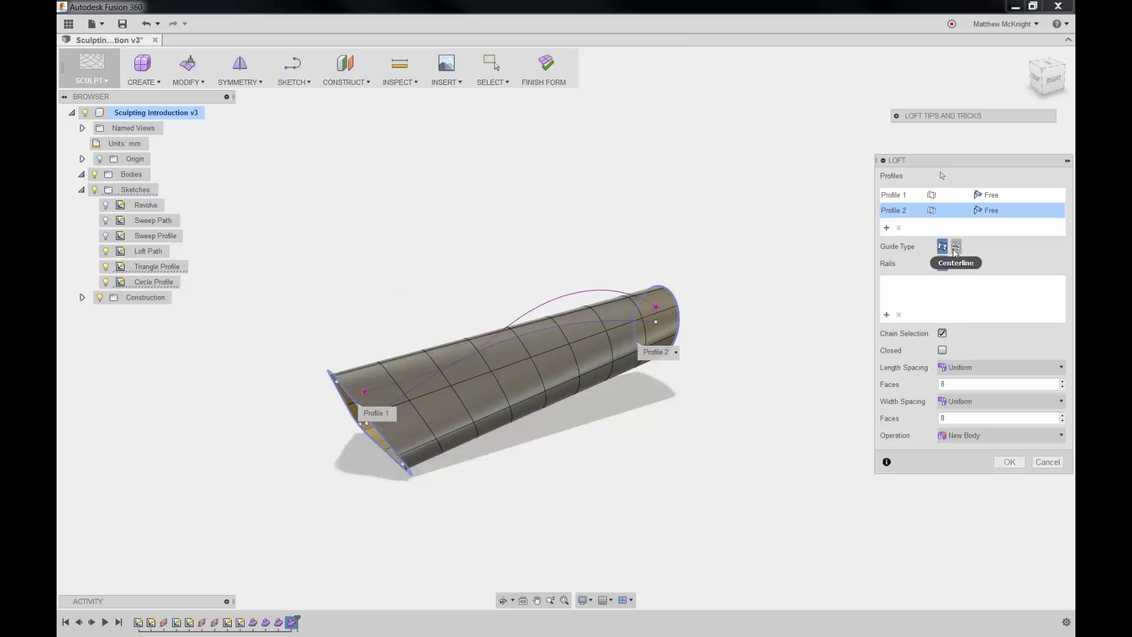
pyautogui.click(955, 246)
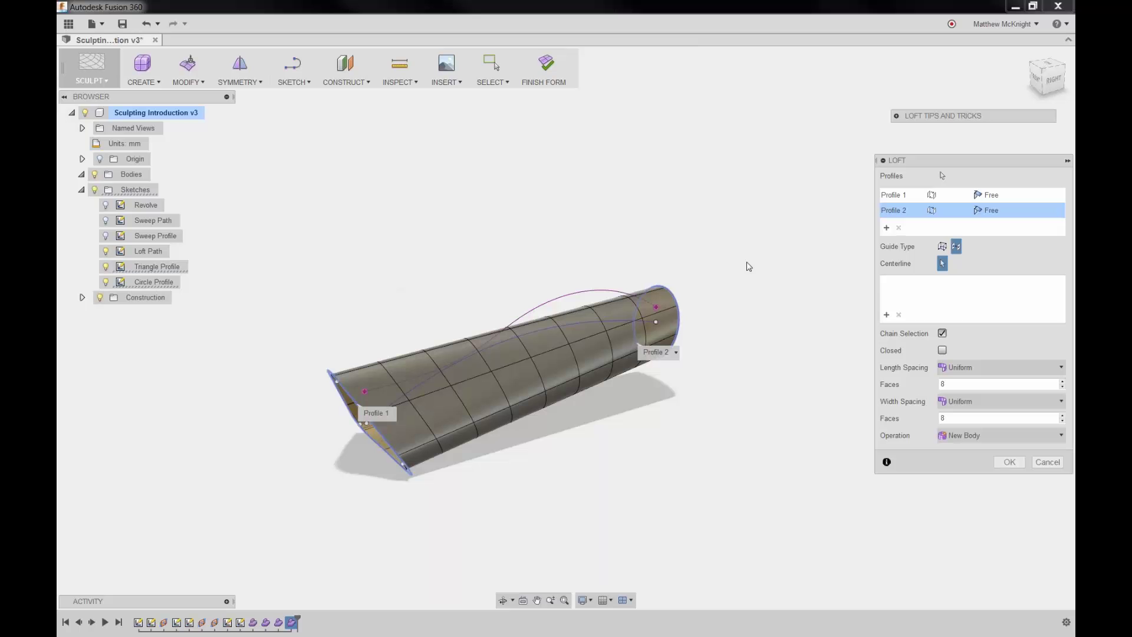
pyautogui.click(588, 323)
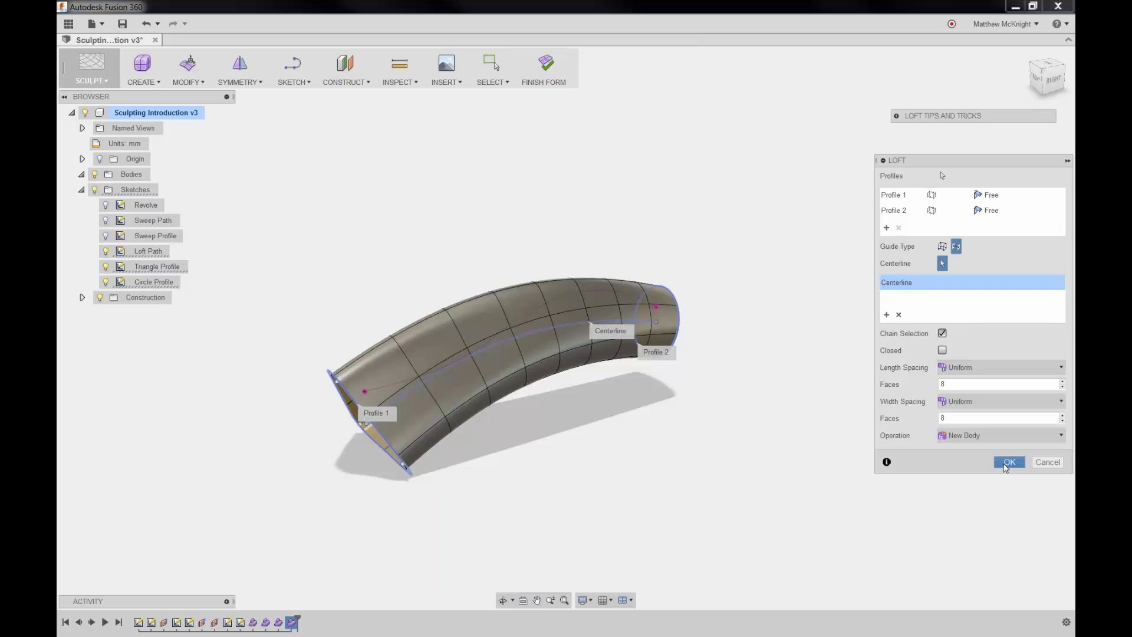
pyautogui.click(1007, 464)
# Step: Inspect the lofted body from the circular end and finish the form
pyautogui.scroll(2, 458, 398)
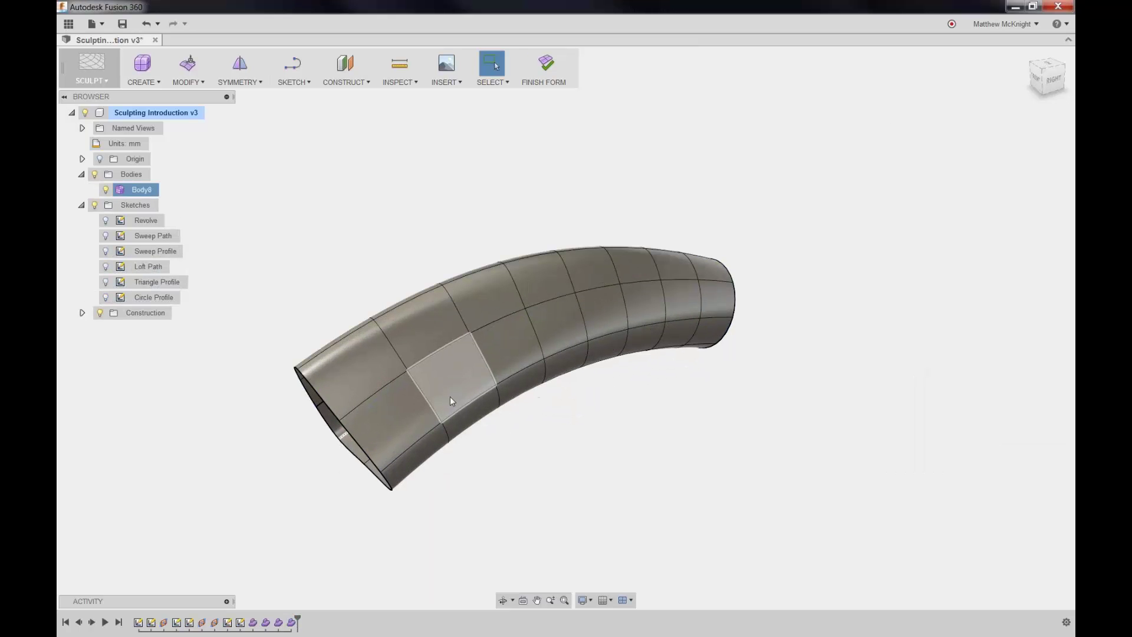
pyautogui.keyDown('shift'); pyautogui.moveTo(450, 355); pyautogui.dragTo(396, 335, button='middle'); pyautogui.keyUp('shift')
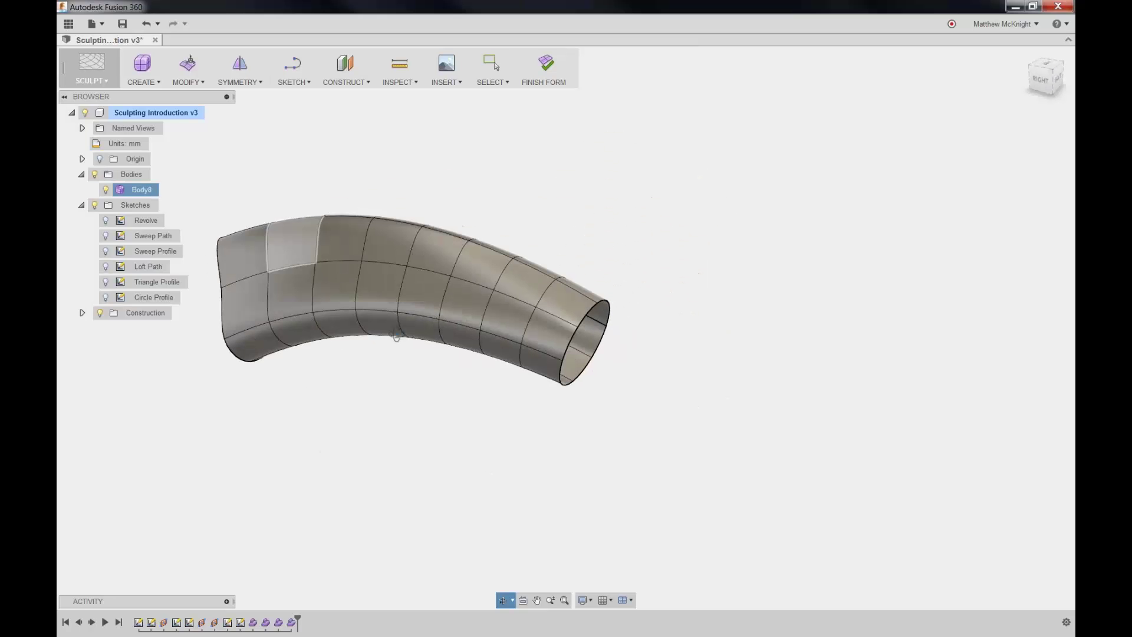
pyautogui.click(544, 63)
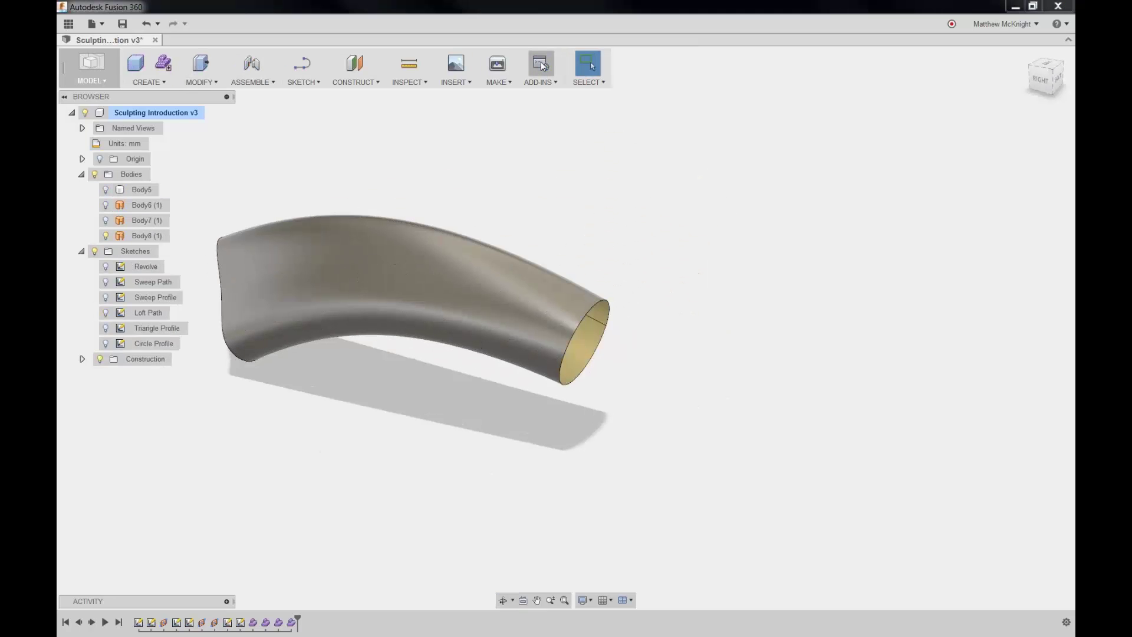
pyautogui.moveTo(465, 141); pyautogui.dragTo(550, 188, button='middle')
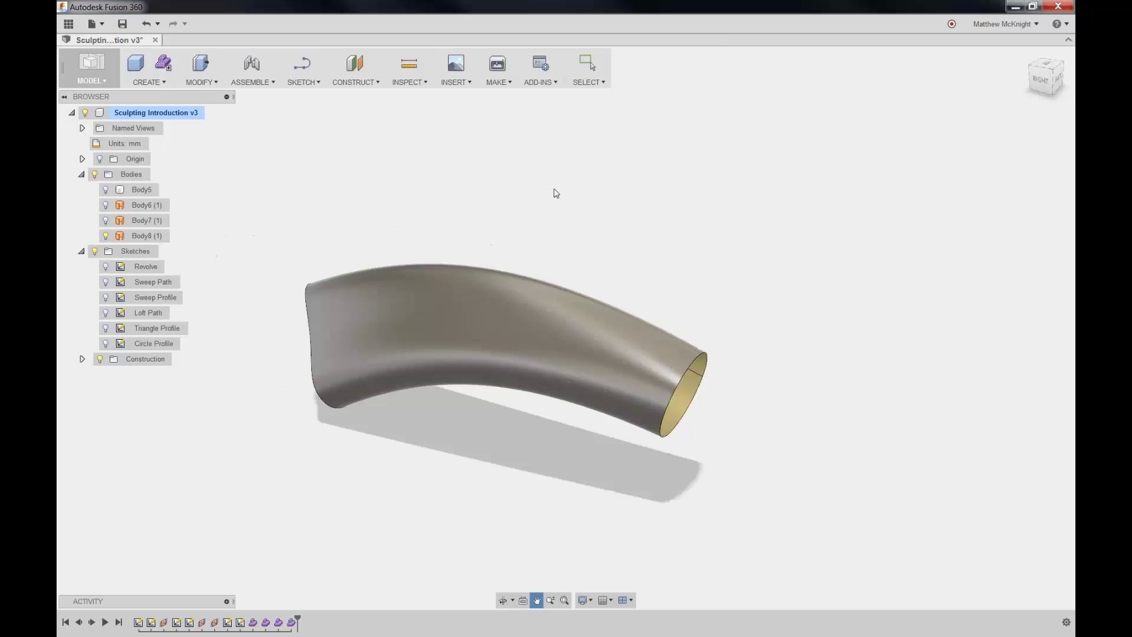
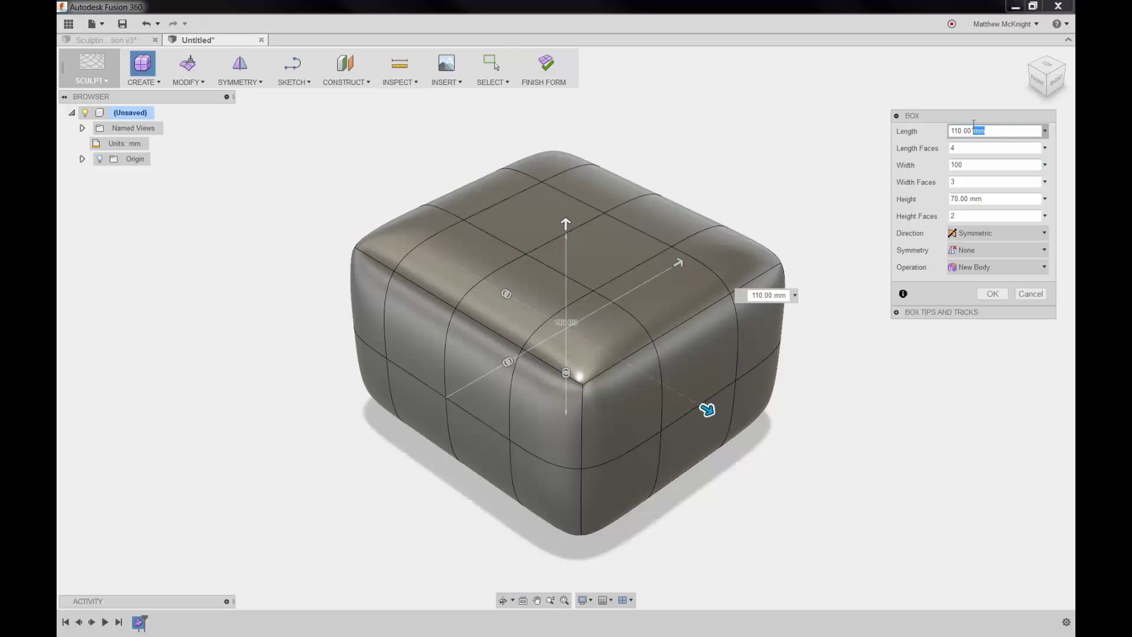
# Step: Set the T-spline box's length to 150 mm and height to 50 mm, and accept the box
pyautogui.write('150')
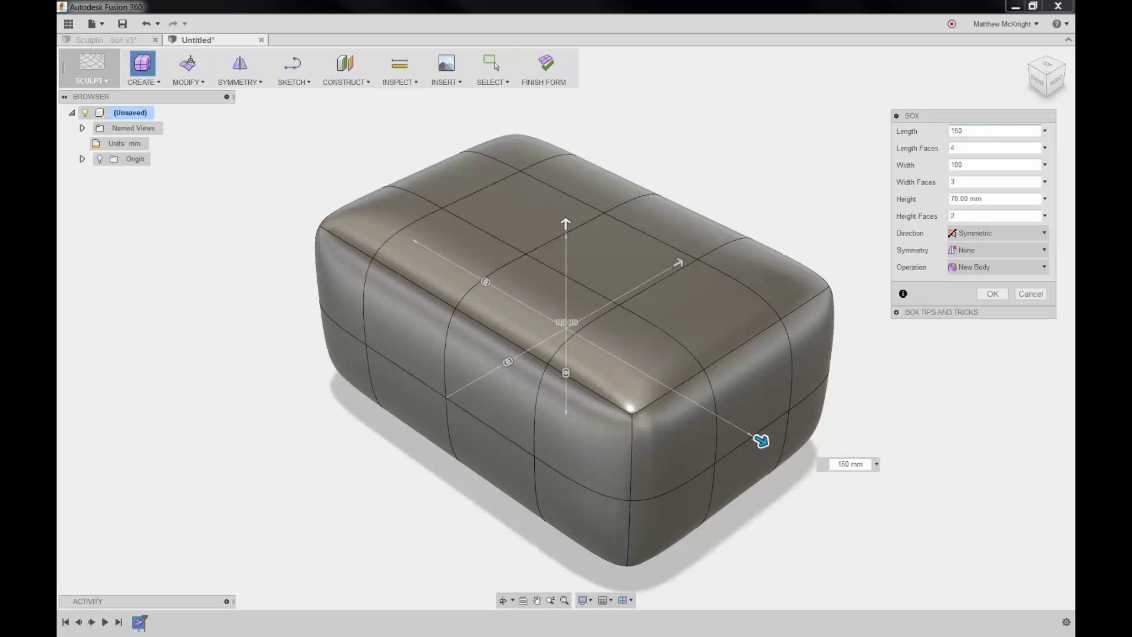
pyautogui.press('Tab')
pyautogui.press('Tab')
pyautogui.press('Tab')
pyautogui.press('Tab')
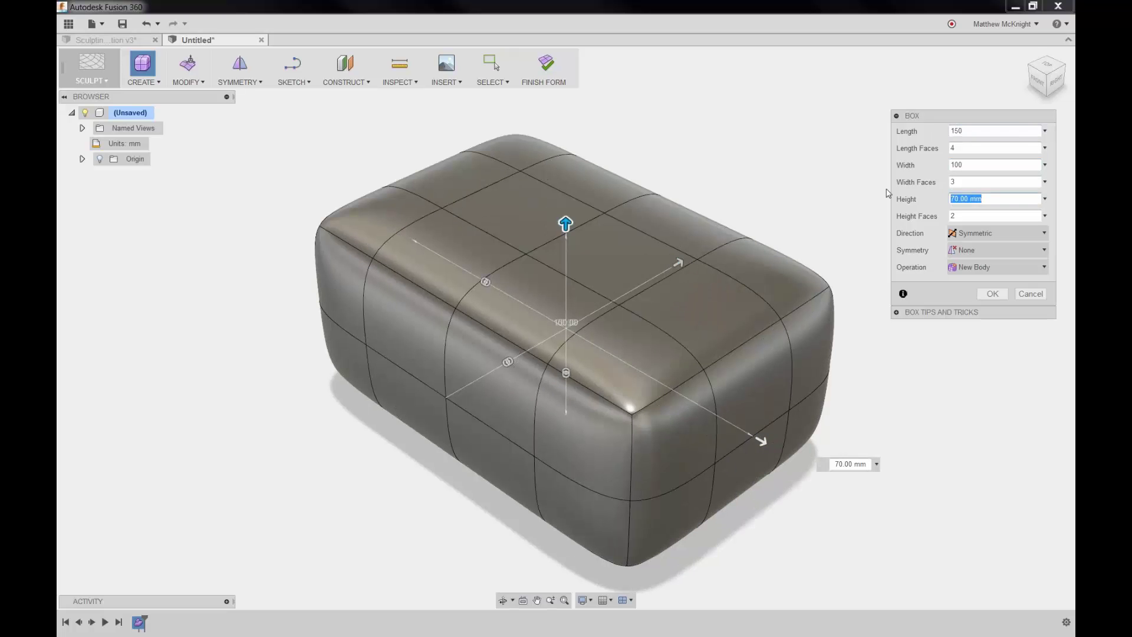
pyautogui.write('50')
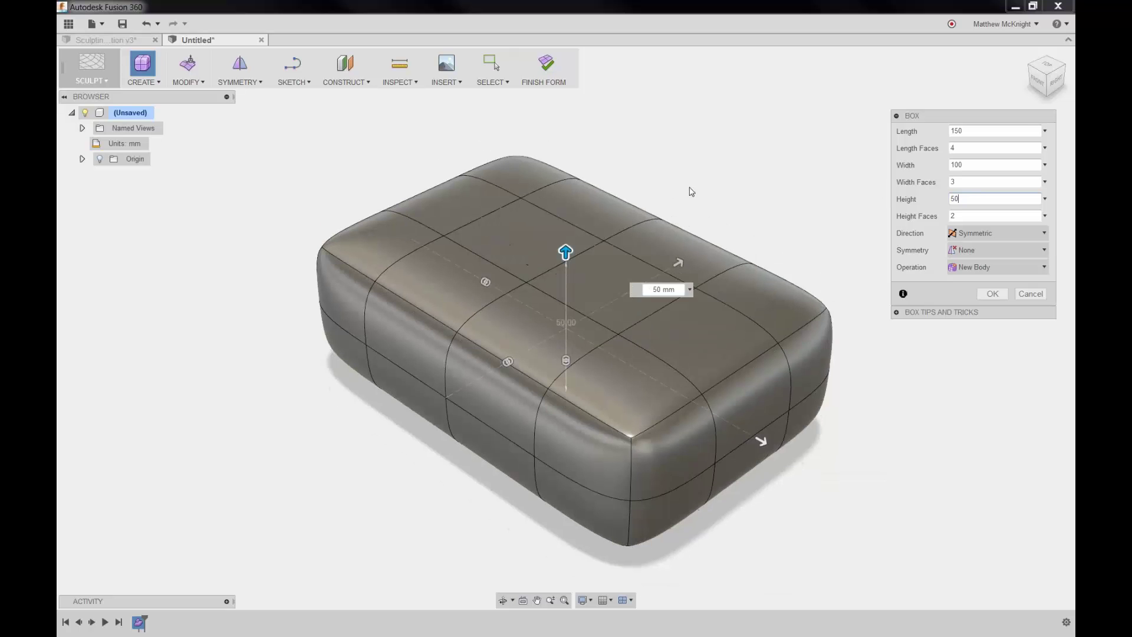
pyautogui.moveTo(688, 189); pyautogui.dragTo(610, 180, button='middle')
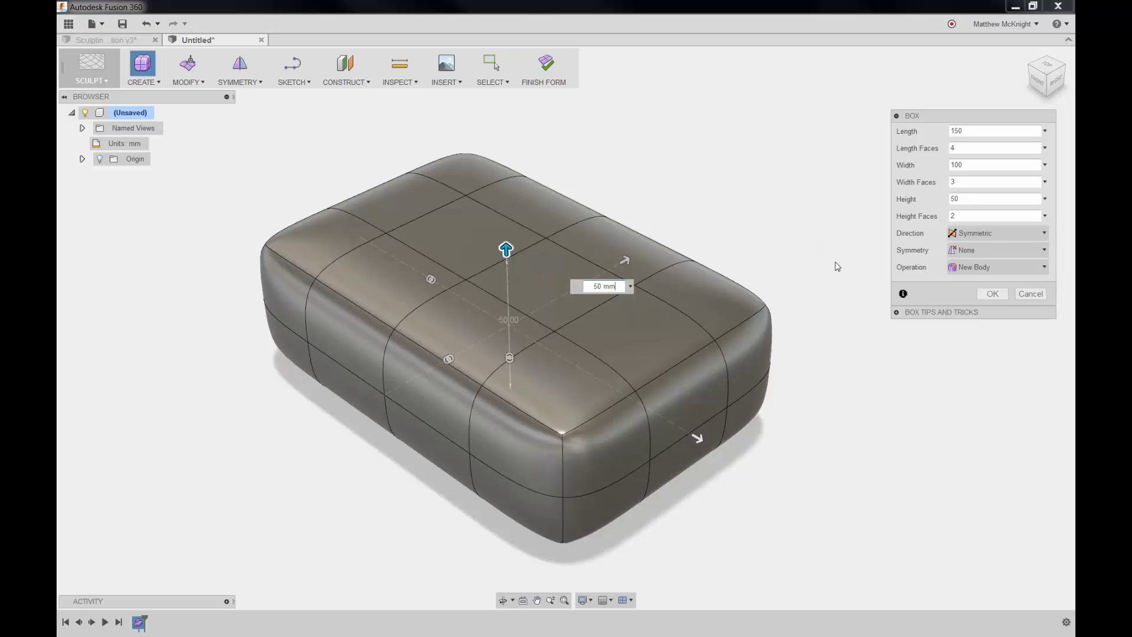
pyautogui.click(993, 294)
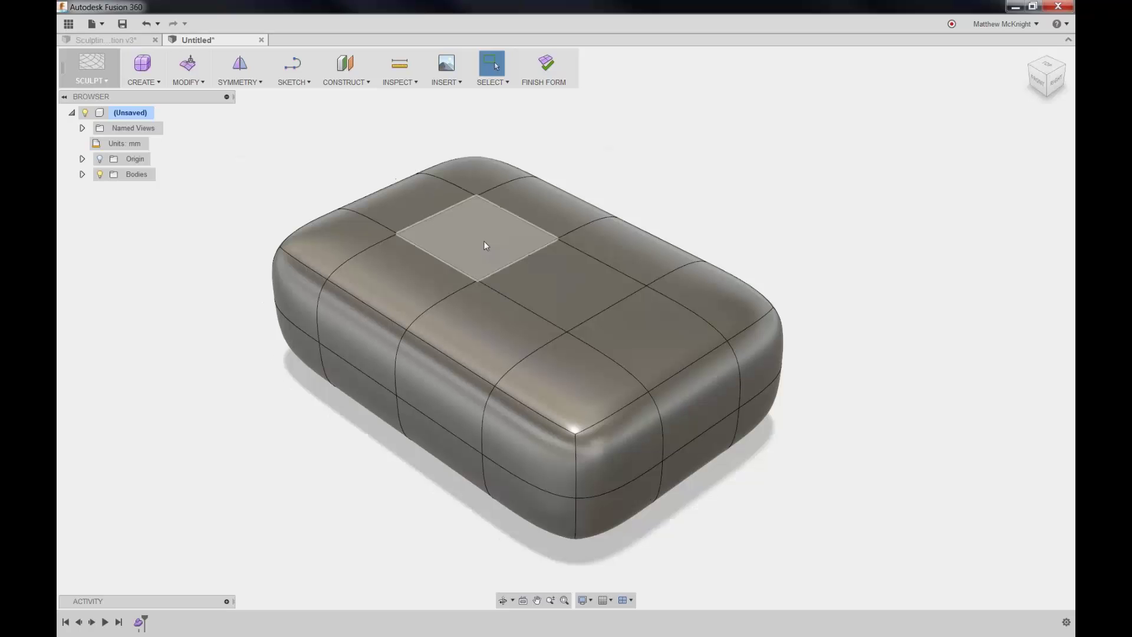
# Step: Finish the box form and reopen it for editing from the design history
pyautogui.click(545, 65)
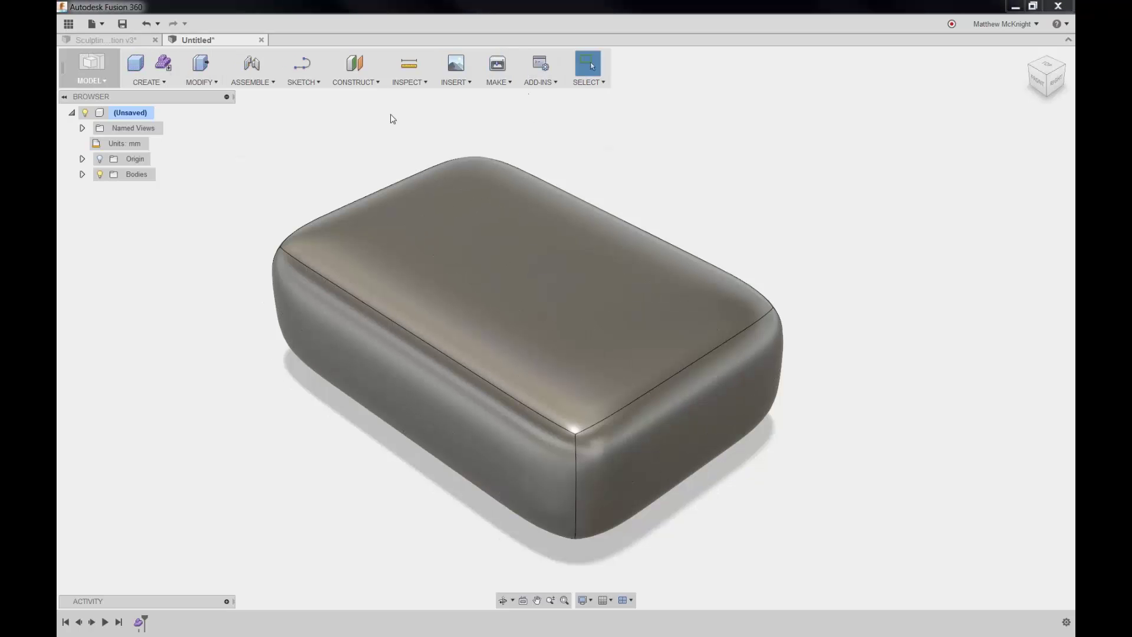
pyautogui.rightClick(140, 622)
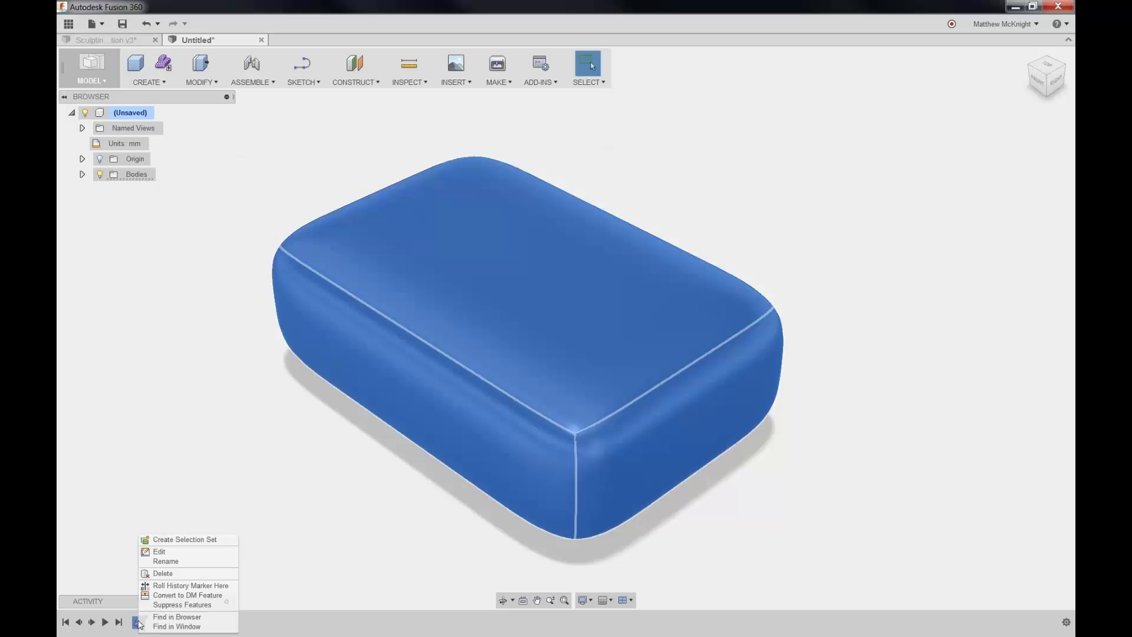
pyautogui.click(162, 552)
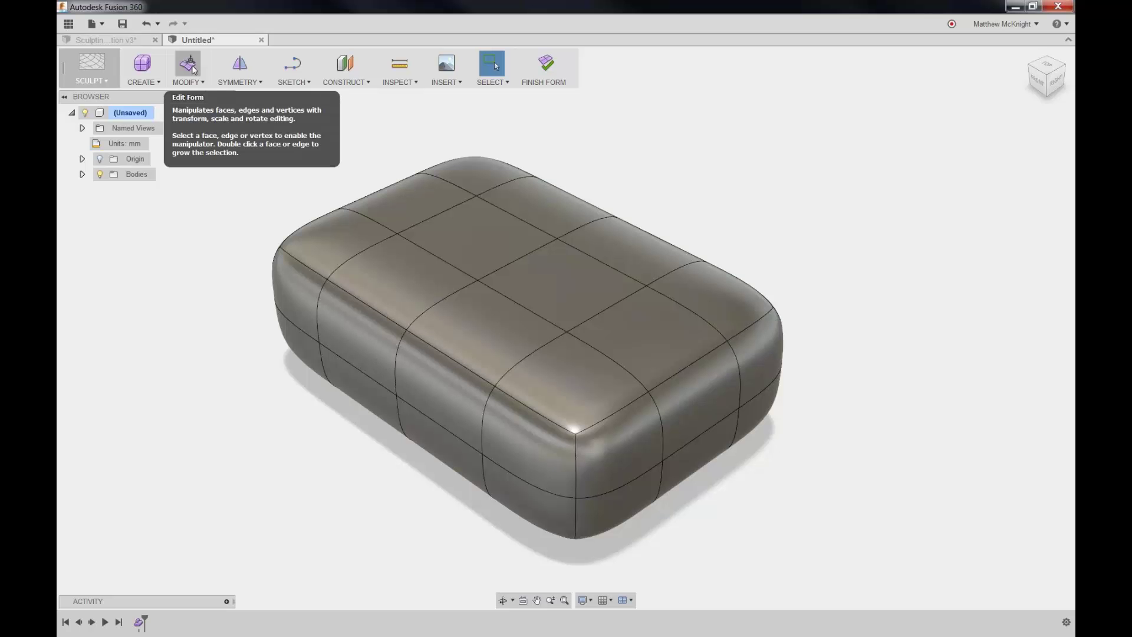
# Step: Start Edit Form and switch the selection filter from whole bodies to vertices, edges, and faces together
pyautogui.click(188, 82)
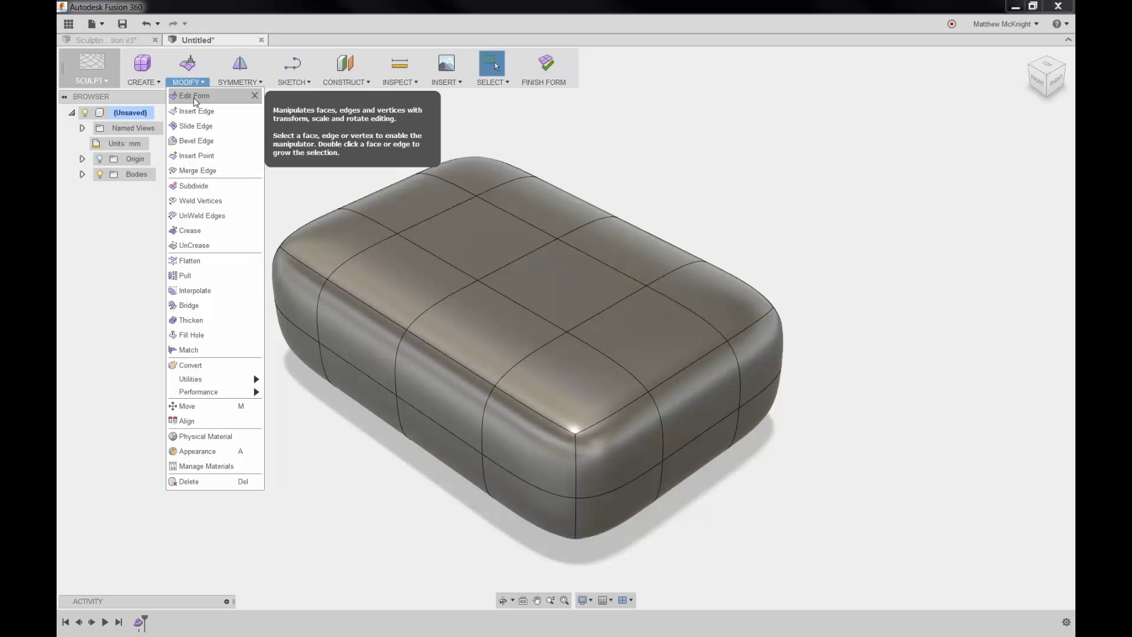
pyautogui.click(196, 100)
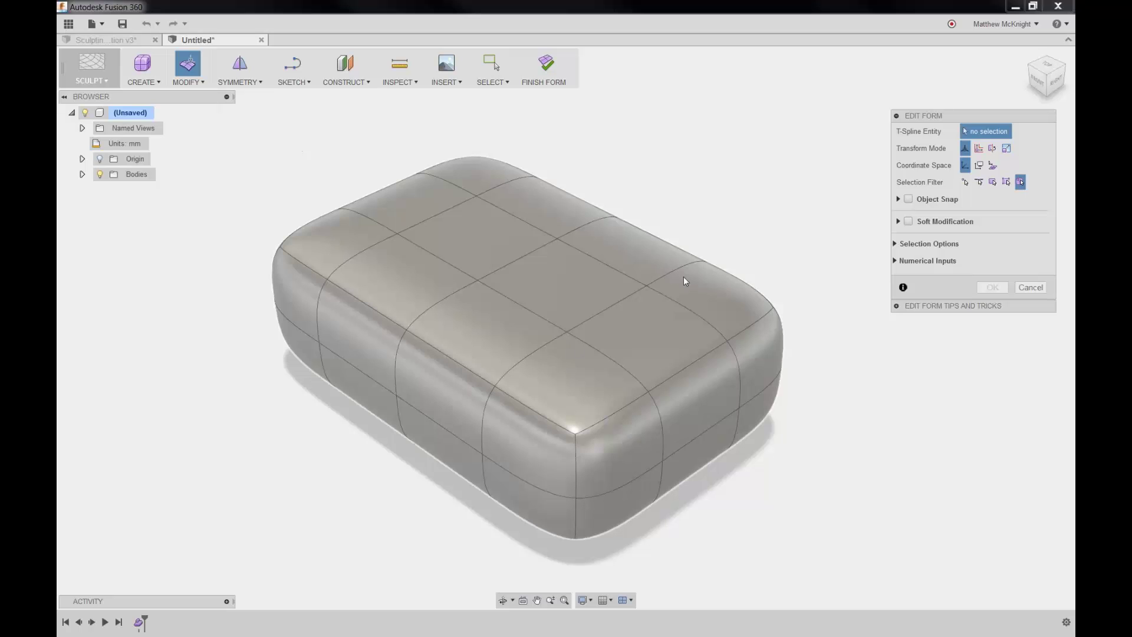
pyautogui.click(1007, 182)
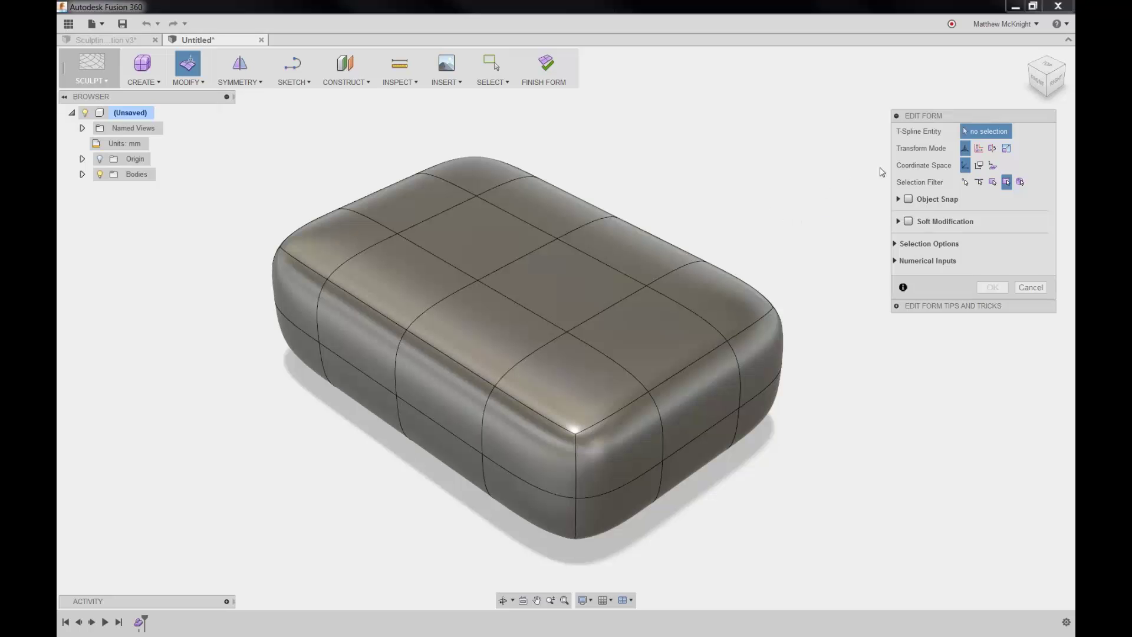
pyautogui.click(1021, 182)
pyautogui.click(1007, 182)
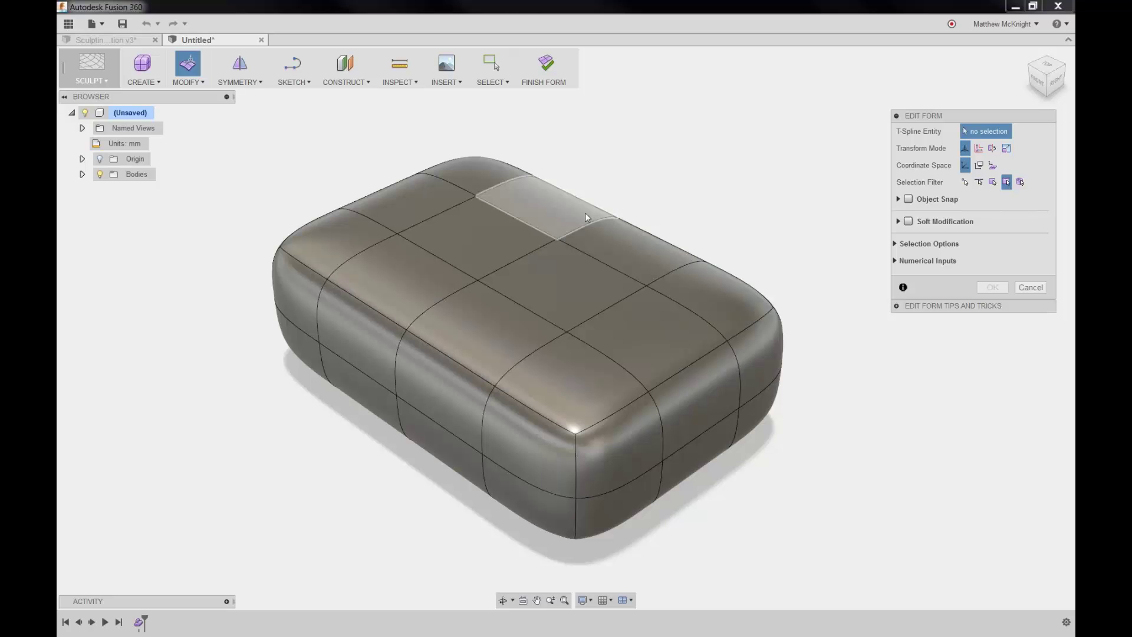
# Step: Raise the box's front top corner face 10 mm and try selecting its inner edge and vertex
pyautogui.click(563, 353)
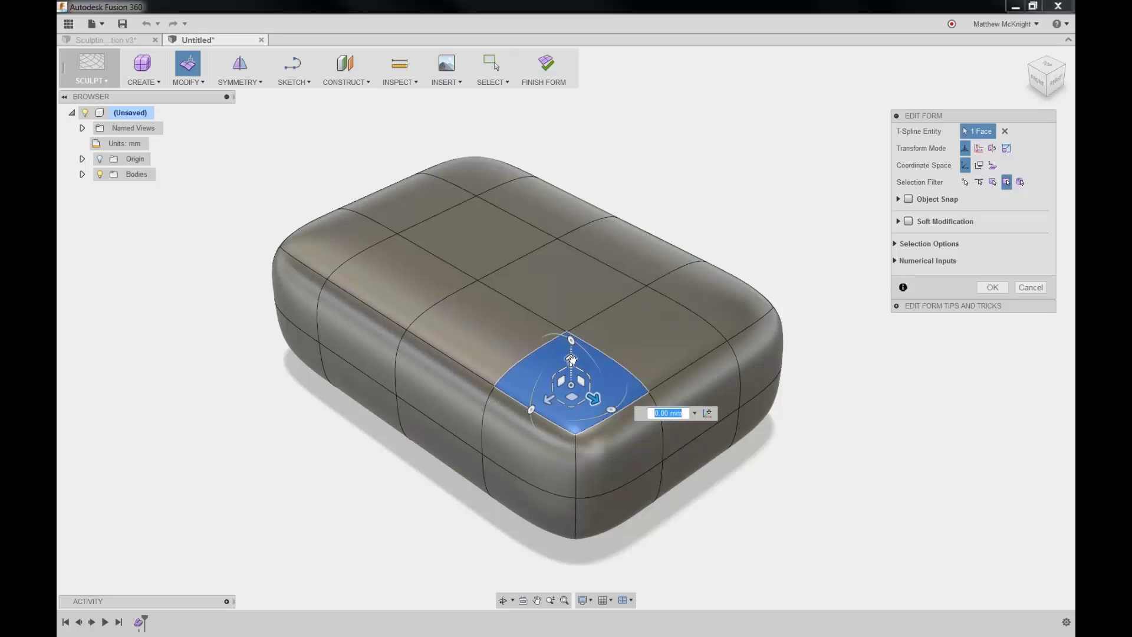
pyautogui.moveTo(571, 359); pyautogui.dragTo(571, 329)
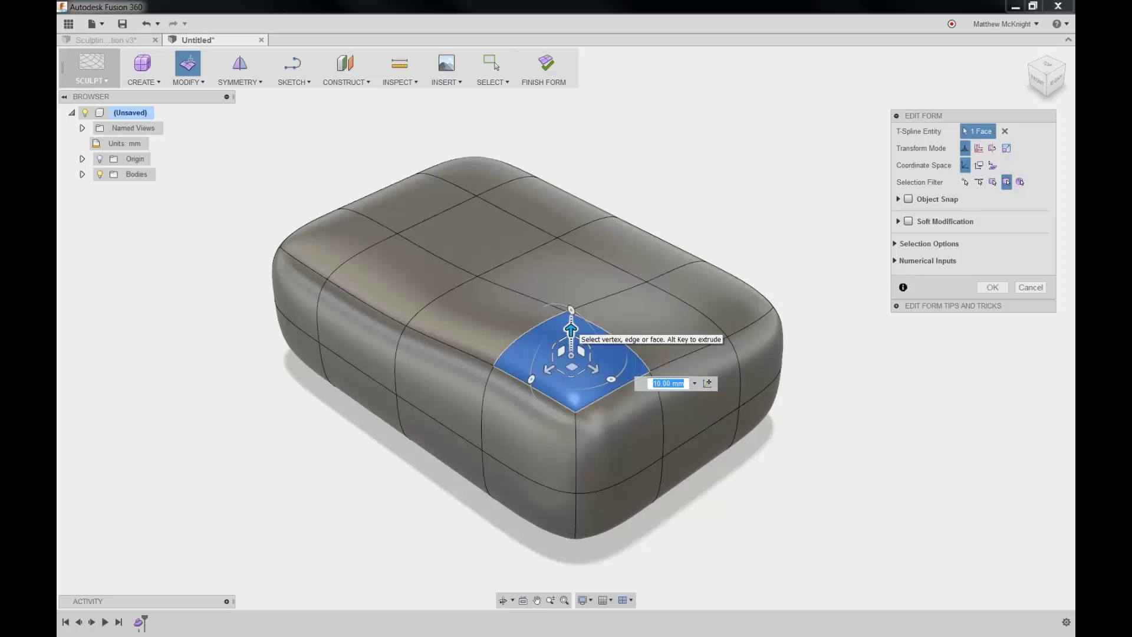
pyautogui.click(625, 348)
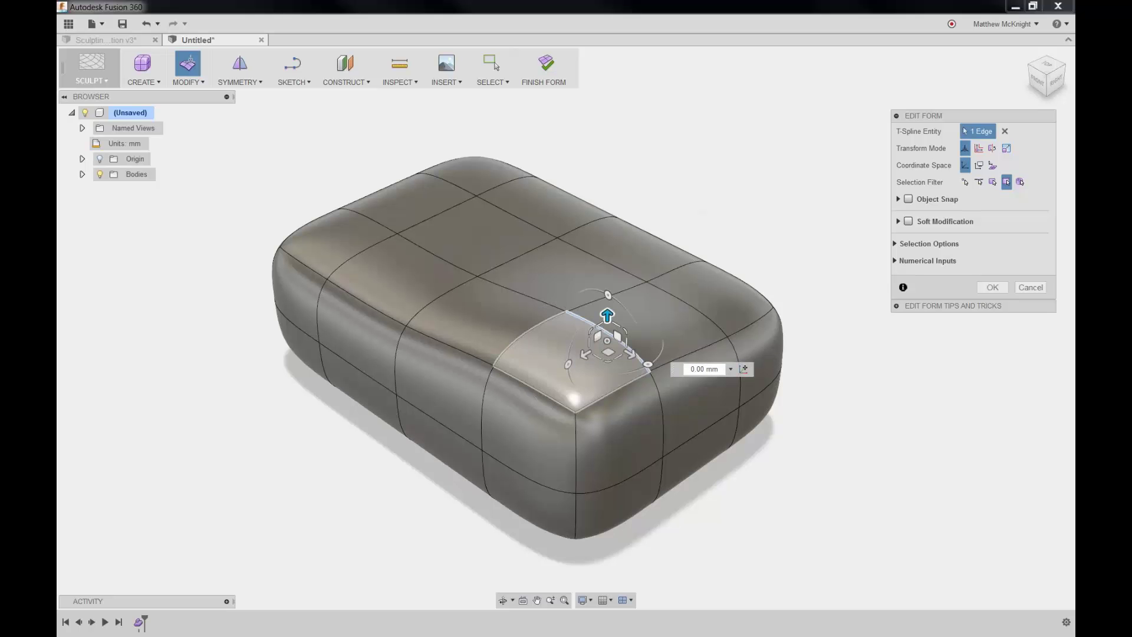
pyautogui.click(568, 313)
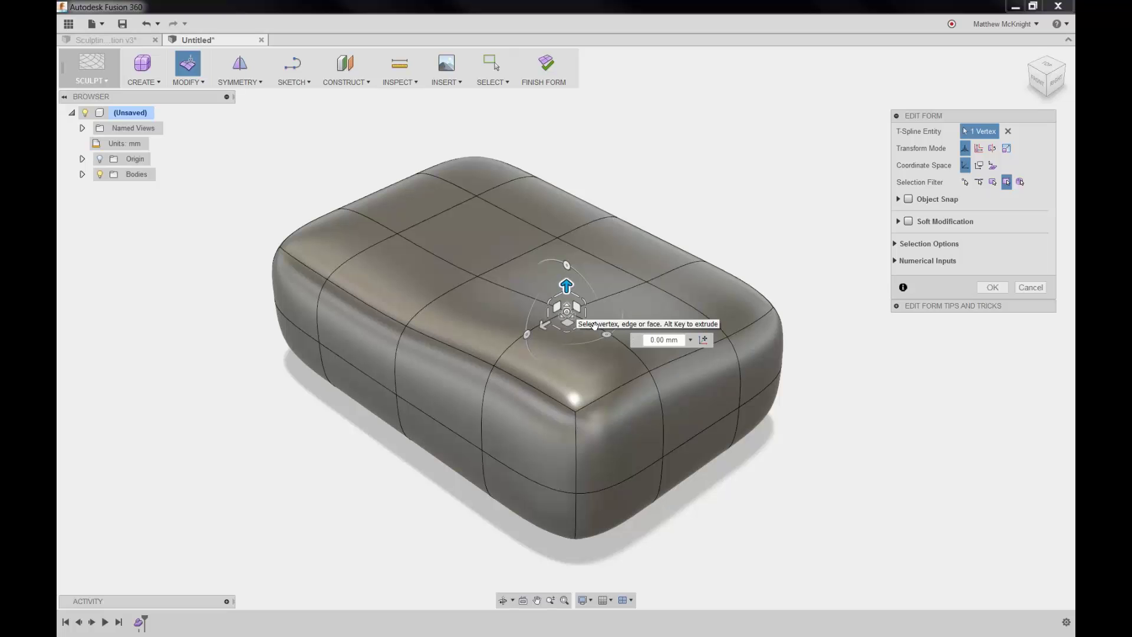
# Step: Raise the front top corner face another 15 mm, reposition it freehand, and move it 10 mm in X
pyautogui.click(571, 361)
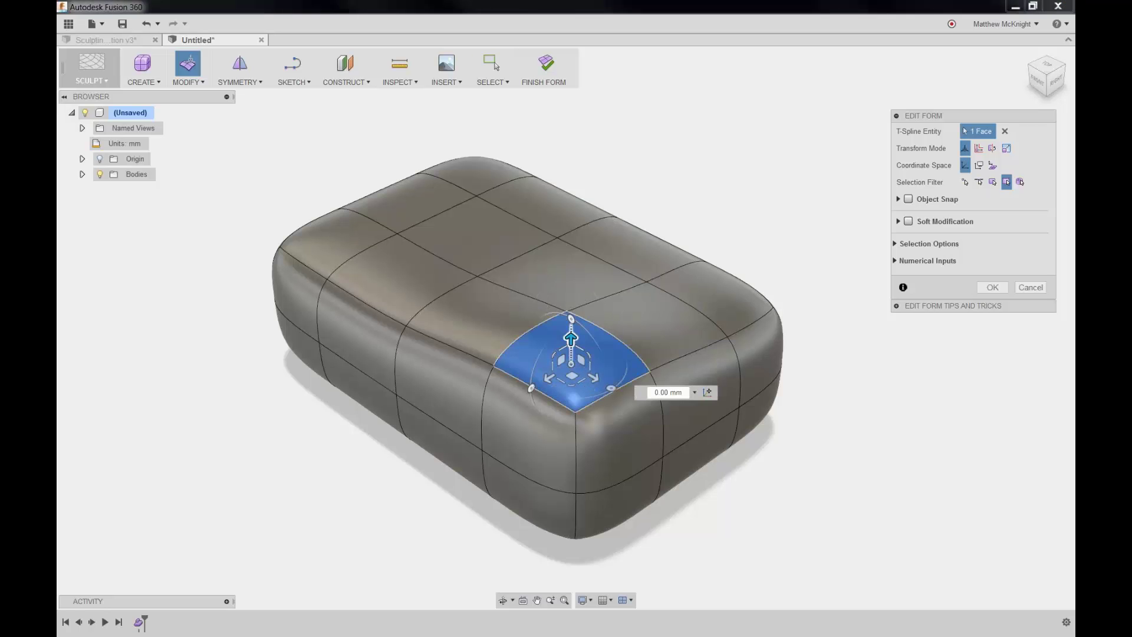
pyautogui.moveTo(572, 336); pyautogui.dragTo(572, 291)
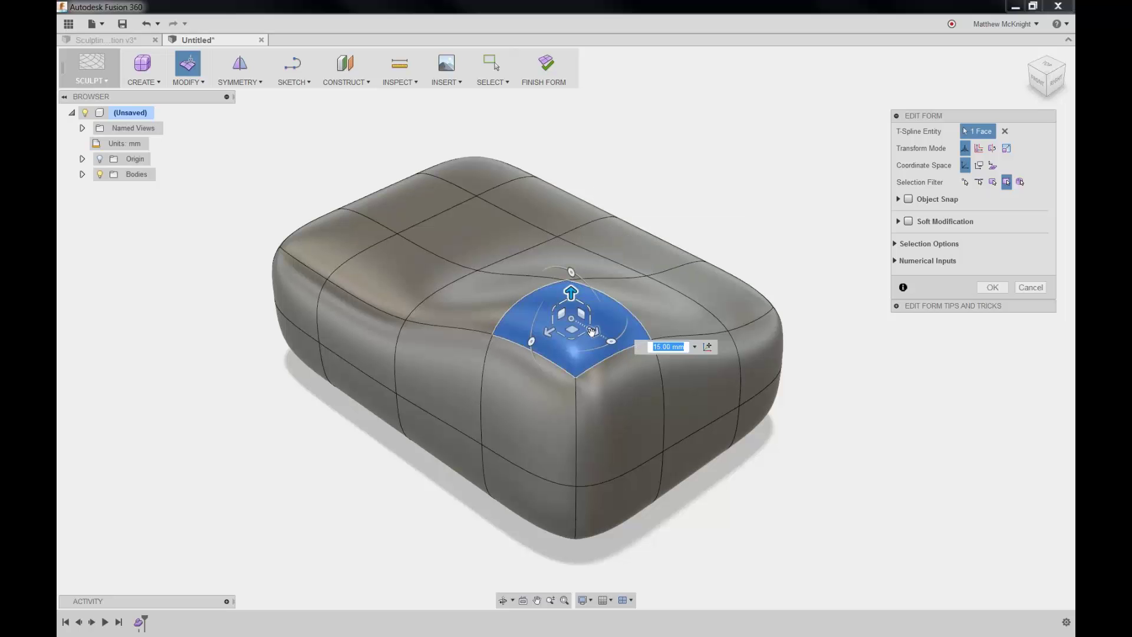
pyautogui.moveTo(592, 330); pyautogui.dragTo(581, 373)
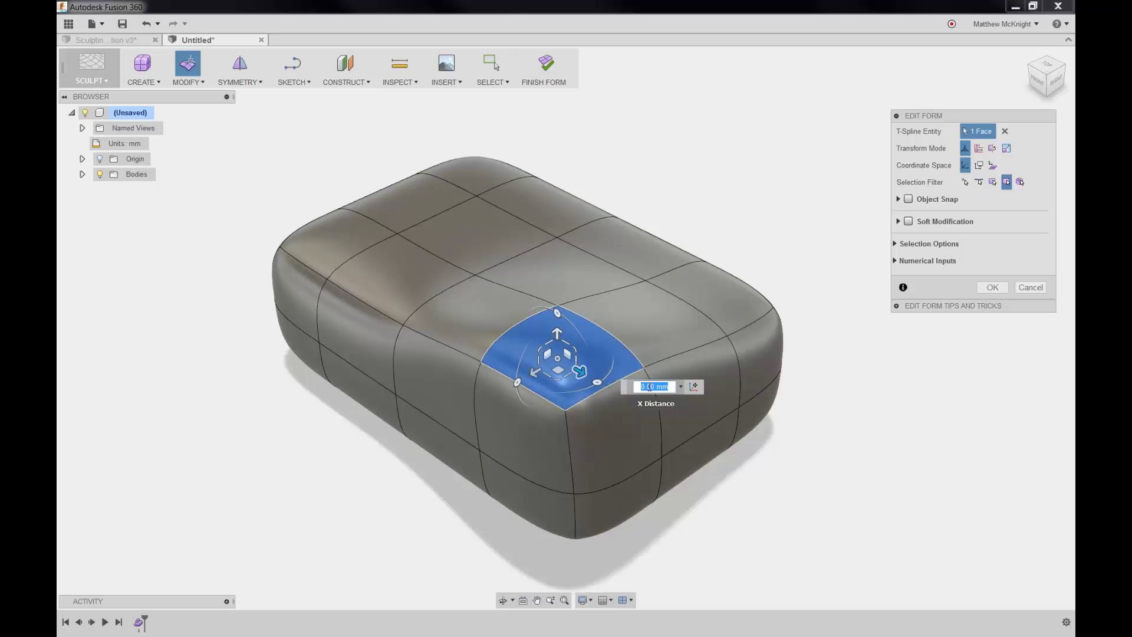
pyautogui.write('10')
pyautogui.press('Return')
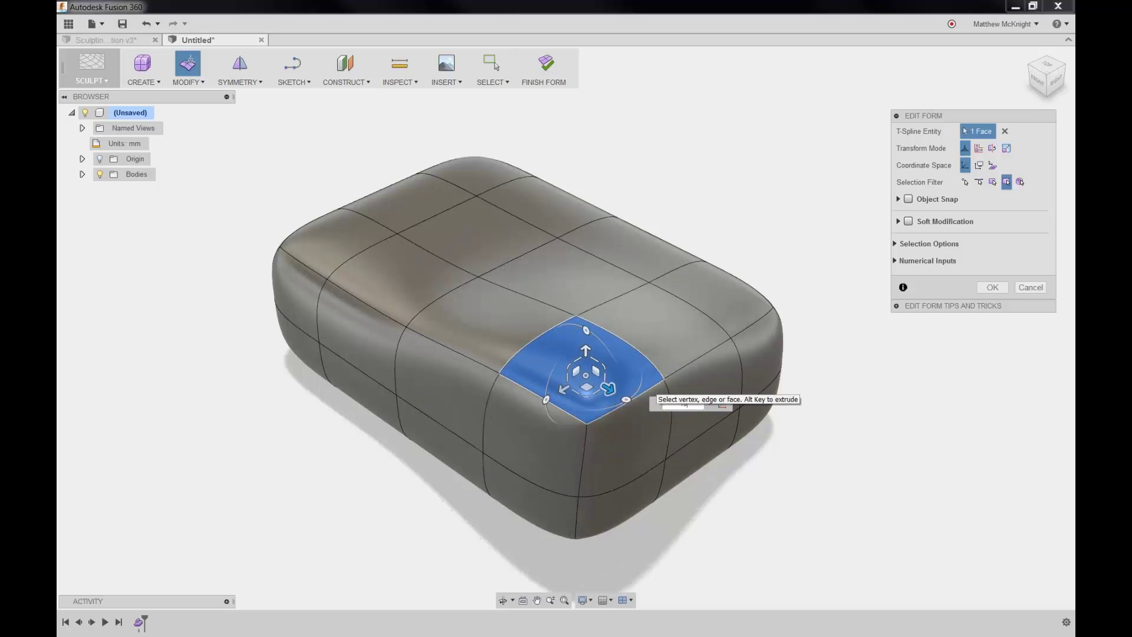
# Step: Move the front top corner face freehand within the horizontal plane by about 9.2 mm and 7.1 mm
pyautogui.click(585, 351)
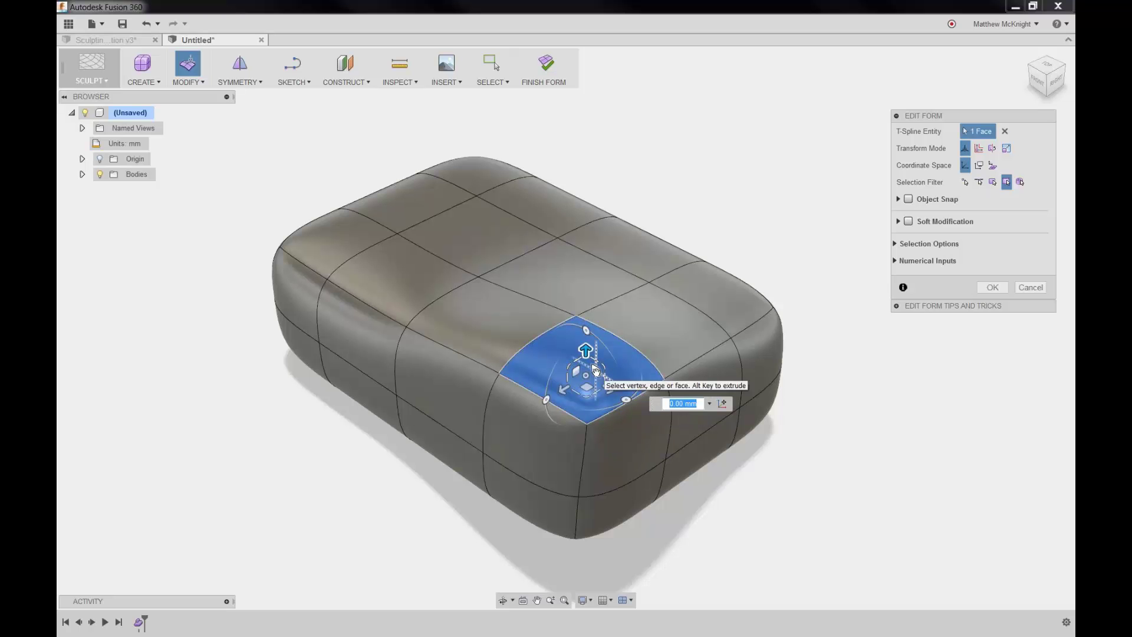
pyautogui.moveTo(595, 370)
pyautogui.mouseDown()
pyautogui.moveTo(578, 327)
pyautogui.moveTo(583, 361)
pyautogui.moveTo(608, 332)
pyautogui.moveTo(576, 304)
pyautogui.moveTo(580, 354)
pyautogui.moveTo(609, 326)
pyautogui.moveTo(578, 310)
pyautogui.moveTo(587, 351)
pyautogui.moveTo(602, 334)
pyautogui.moveTo(582, 307)
pyautogui.moveTo(612, 324)
pyautogui.moveTo(592, 330)
pyautogui.moveTo(608, 319)
pyautogui.moveTo(603, 333)
pyautogui.moveTo(589, 311)
pyautogui.moveTo(557, 331)
pyautogui.moveTo(574, 336)
pyautogui.moveTo(604, 407)
pyautogui.moveTo(652, 412)
pyautogui.moveTo(576, 405)
pyautogui.moveTo(518, 369)
pyautogui.moveTo(577, 361)
pyautogui.mouseUp()
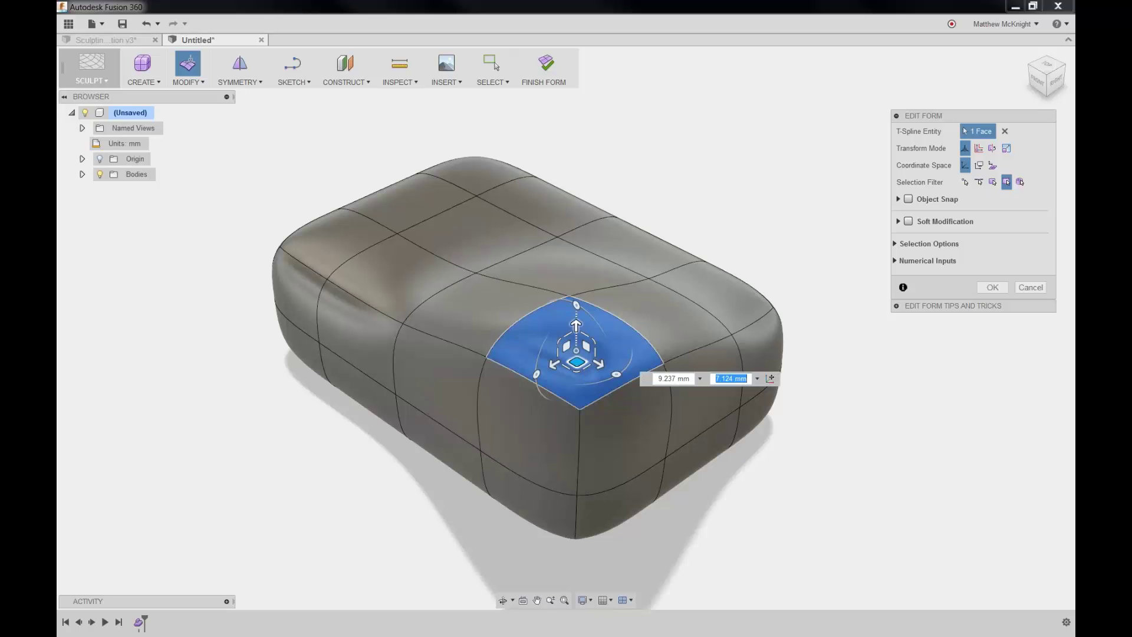
# Step: Rotate the front top corner face 20 degrees and scale it freehand within two planes by about 1.33 and 1.3
pyautogui.moveTo(576, 304); pyautogui.dragTo(549, 394)
pyautogui.moveTo(548, 377); pyautogui.dragTo(551, 380)
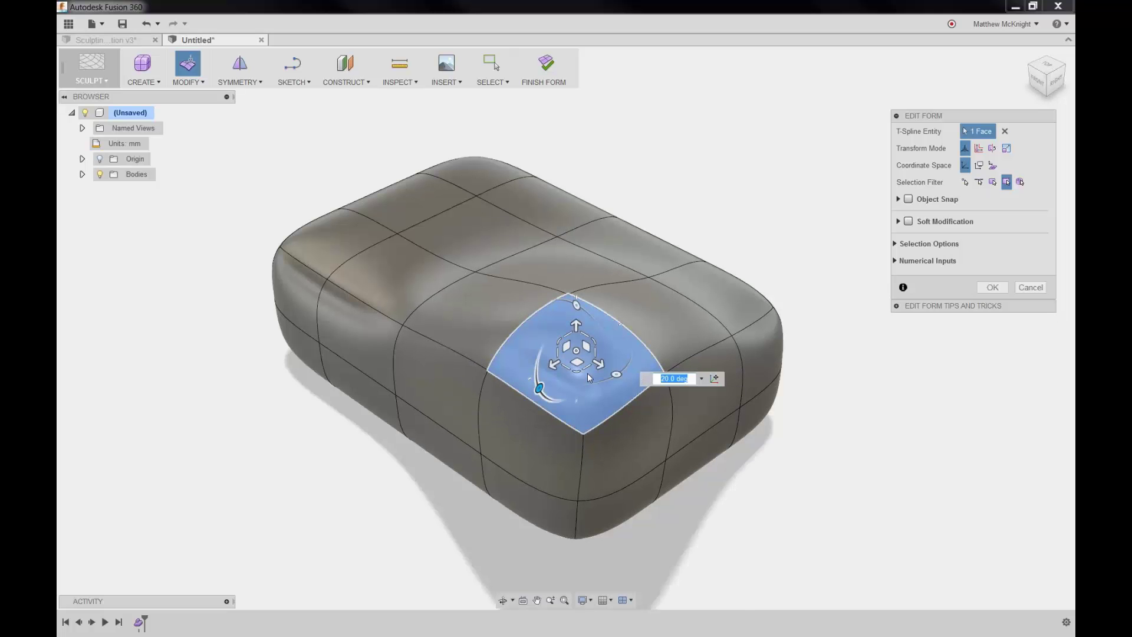
pyautogui.scroll(4, 588, 372)
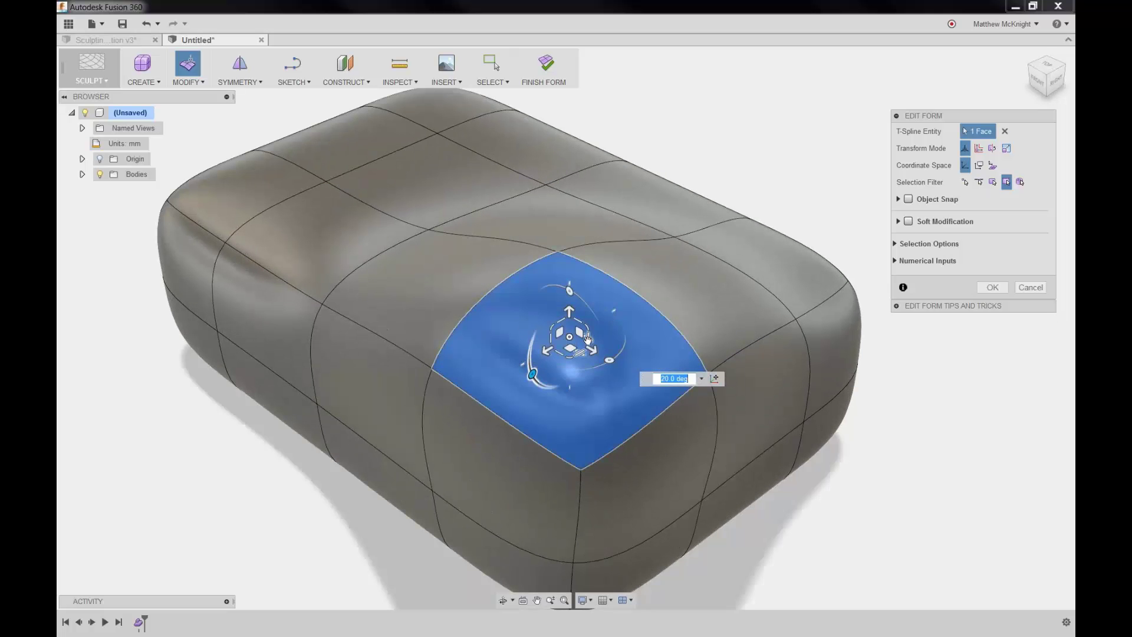
pyautogui.moveTo(587, 342); pyautogui.dragTo(595, 341)
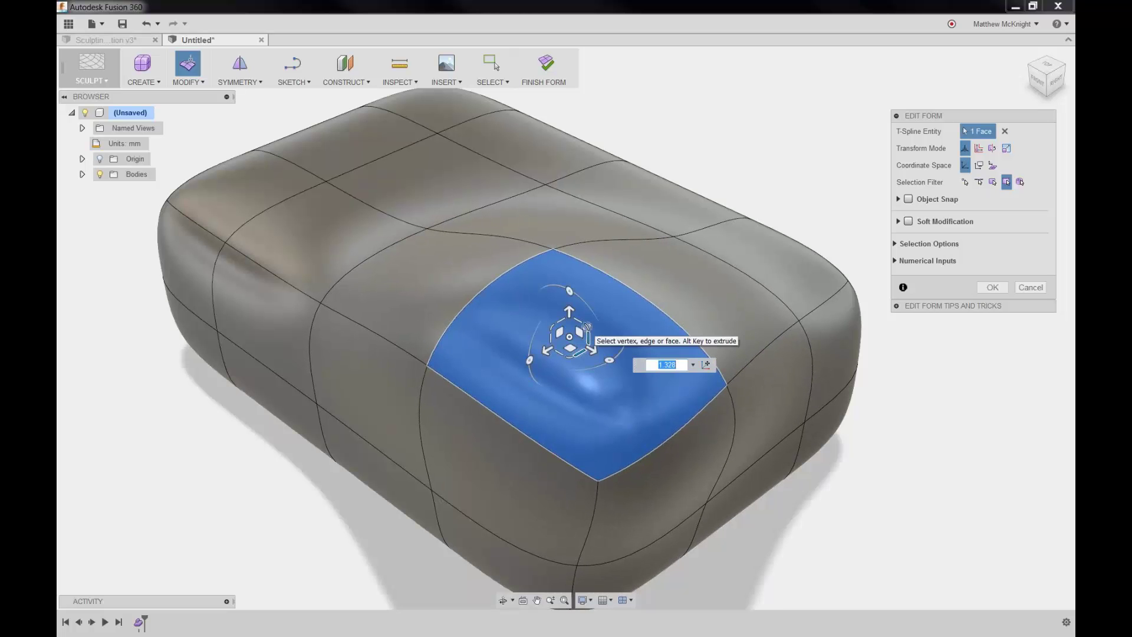
pyautogui.moveTo(588, 326)
pyautogui.mouseDown()
pyautogui.moveTo(600, 326)
pyautogui.moveTo(577, 327)
pyautogui.moveTo(587, 328)
pyautogui.moveTo(580, 307)
pyautogui.moveTo(578, 319)
pyautogui.mouseUp()
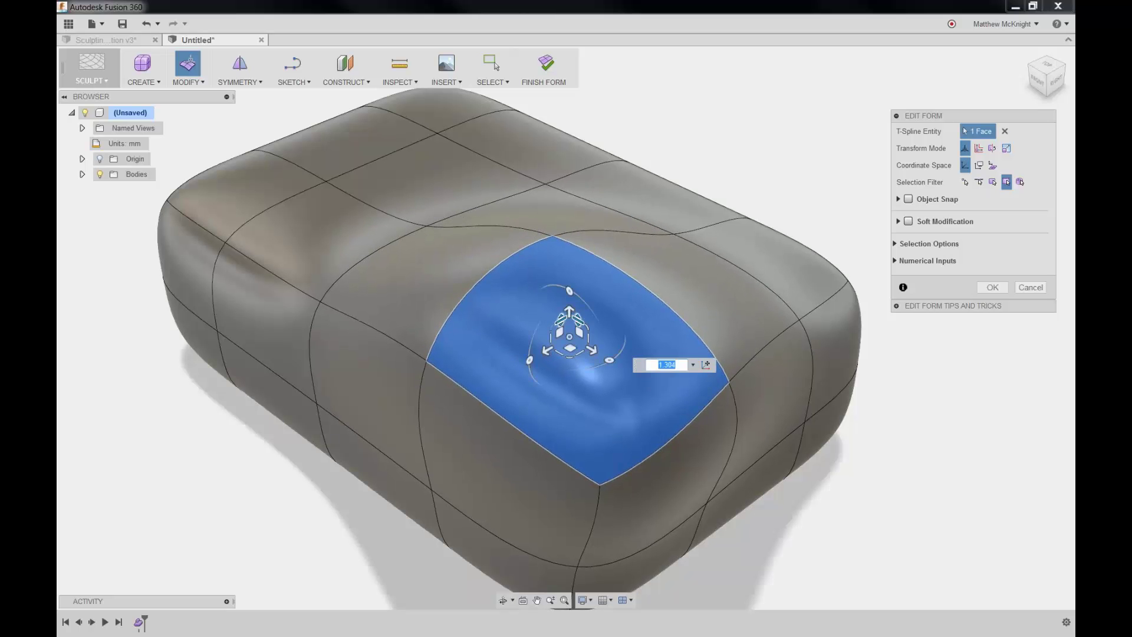
# Step: Lower the vertex at the front top corner face's inner corner by 11 mm
pyautogui.click(553, 236)
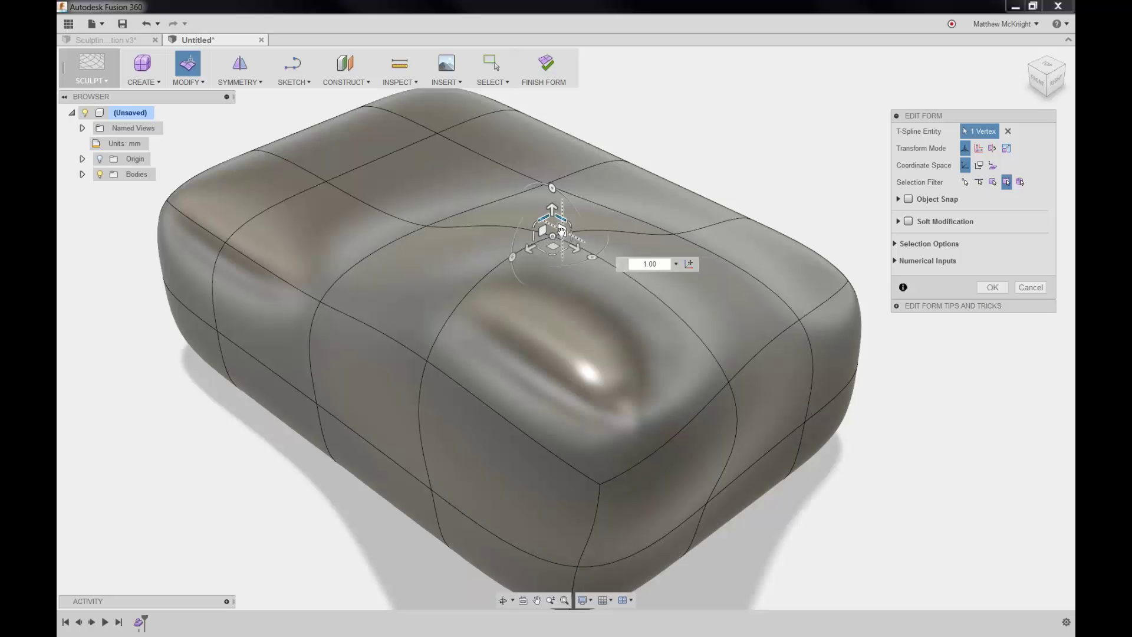
pyautogui.moveTo(552, 209); pyautogui.dragTo(552, 269)
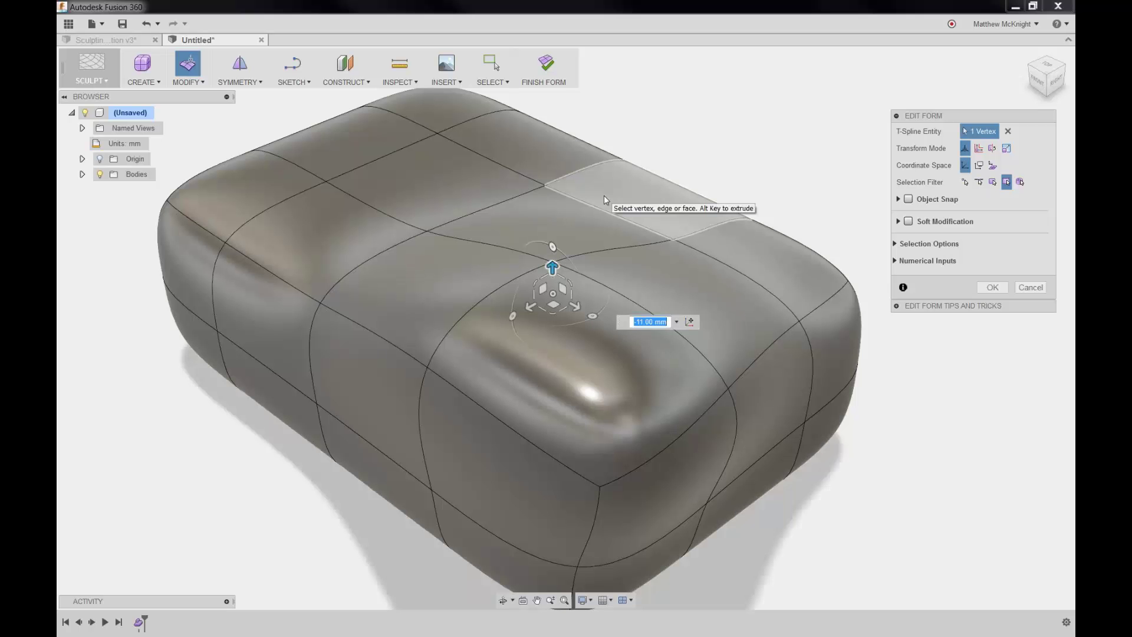
# Step: Undo all the face and vertex edits on the box form back to its original shape
pyautogui.hotkey('ctrl', 'z')
pyautogui.hotkey('ctrl', 'z')
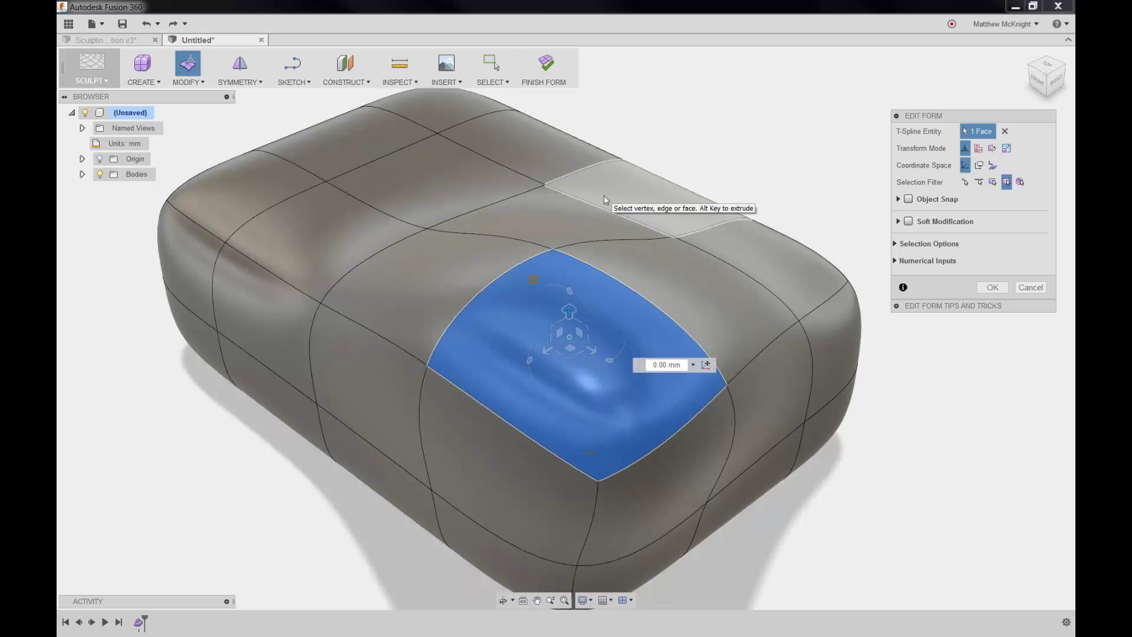
pyautogui.hotkey('ctrl', 'z')
pyautogui.hotkey('ctrl', 'z')
pyautogui.hotkey('ctrl', 'z')
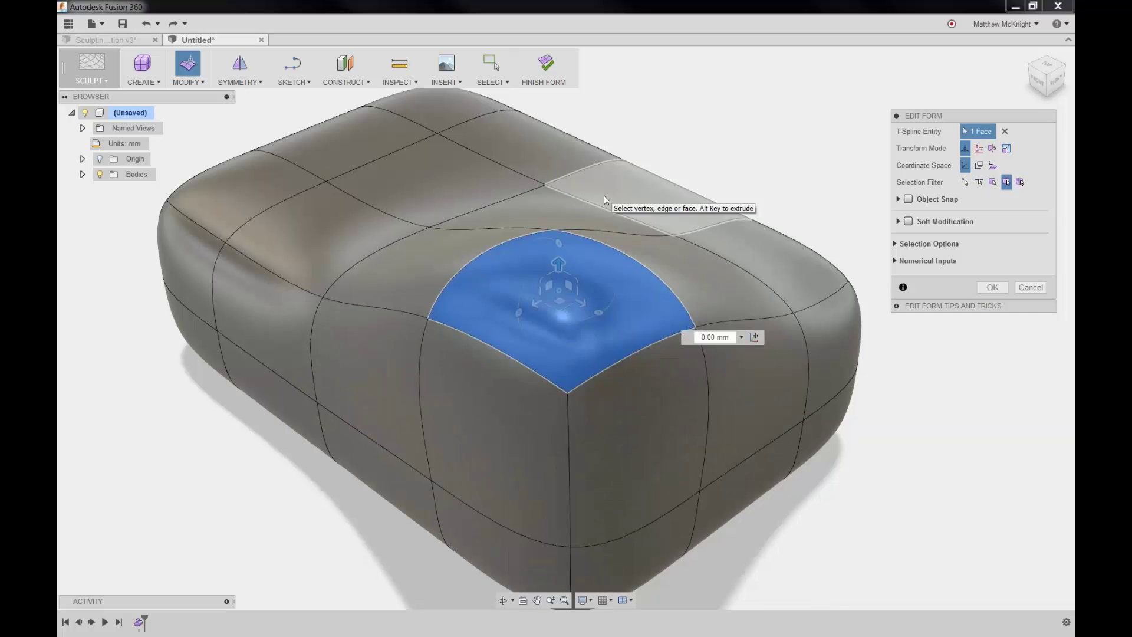
pyautogui.hotkey('ctrl', 'z')
pyautogui.hotkey('ctrl', 'z')
pyautogui.hotkey('ctrl', 'z')
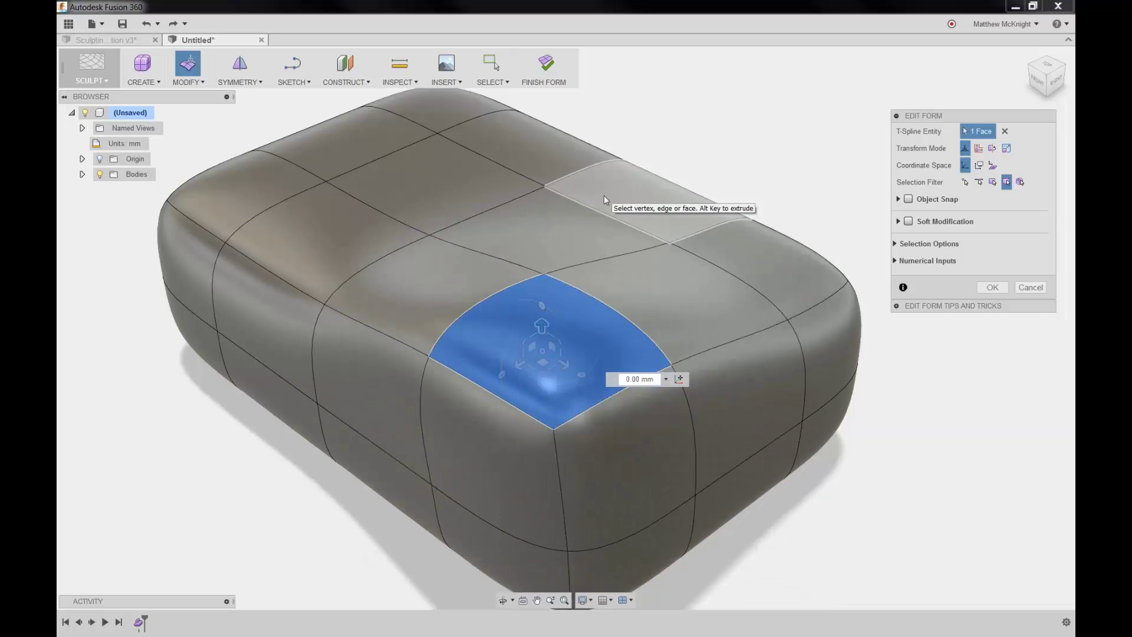
pyautogui.hotkey('ctrl', 'z')
pyautogui.hotkey('ctrl', 'z')
pyautogui.hotkey('ctrl', 'z')
pyautogui.hotkey('ctrl', 'z')
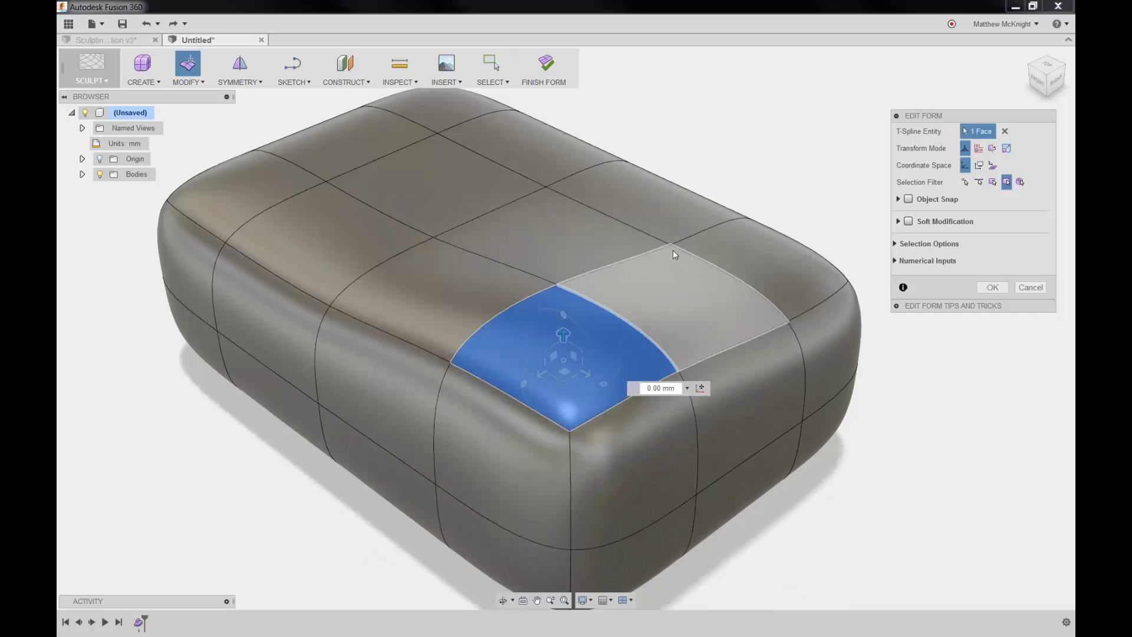
pyautogui.hotkey('ctrl', 'z')
pyautogui.hotkey('ctrl', 'z')
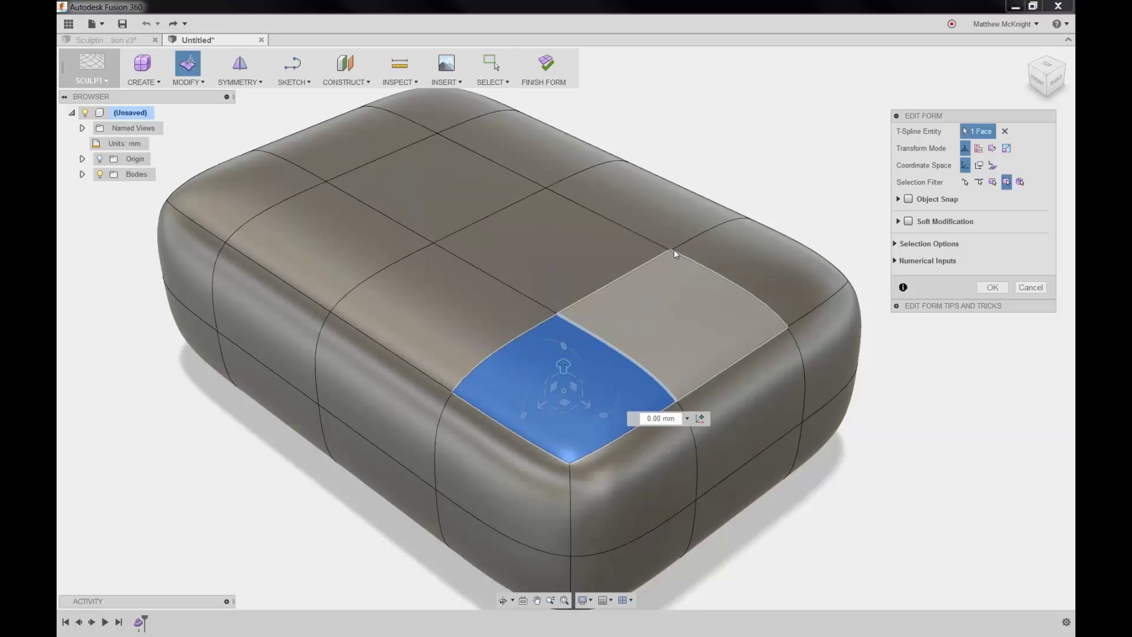
pyautogui.hotkey('ctrl', 'z')
# Step: Apply internal mirror symmetry across the box's middle edge loop using the two adjacent top faces along the front side
pyautogui.keyDown('shift'); pyautogui.moveTo(674, 250); pyautogui.dragTo(513, 258, button='middle'); pyautogui.keyUp('shift')
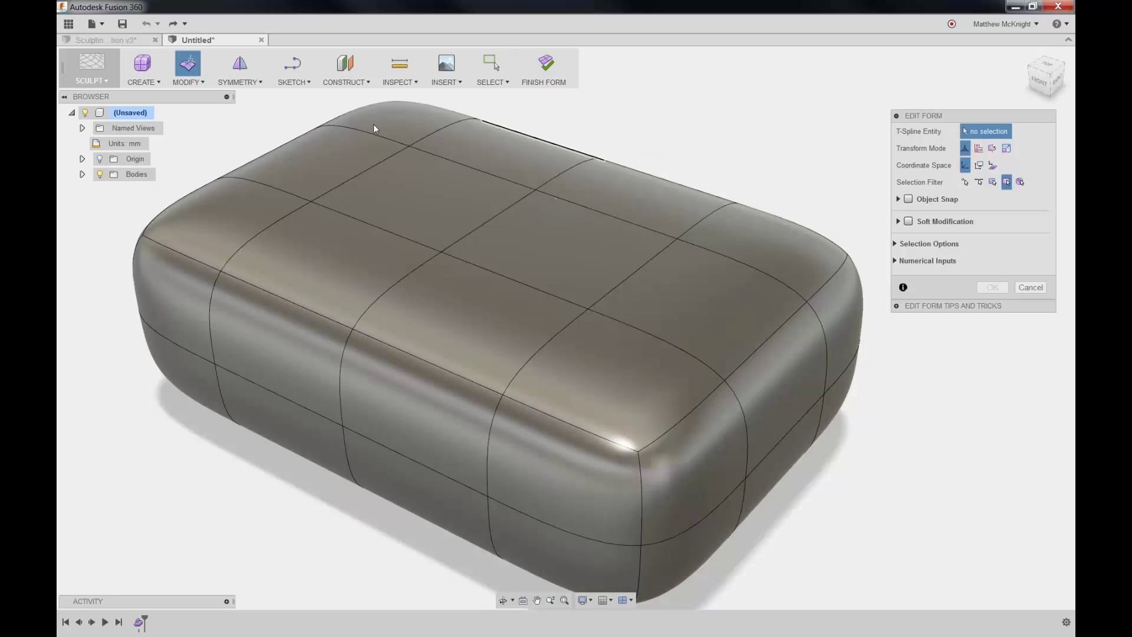
pyautogui.click(240, 66)
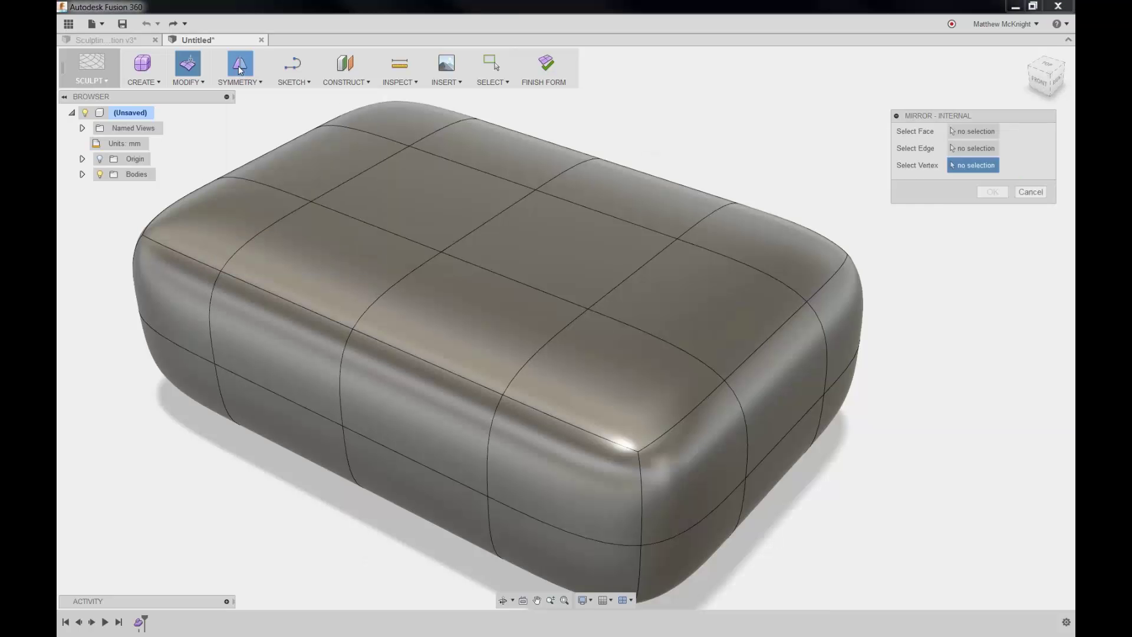
pyautogui.click(324, 246)
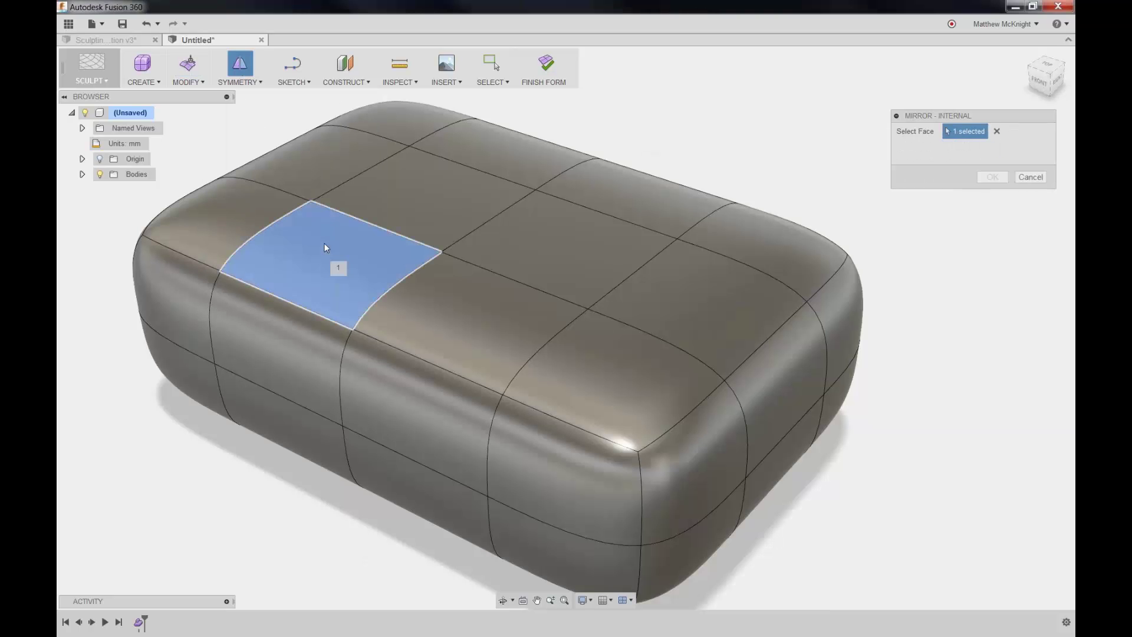
pyautogui.click(454, 297)
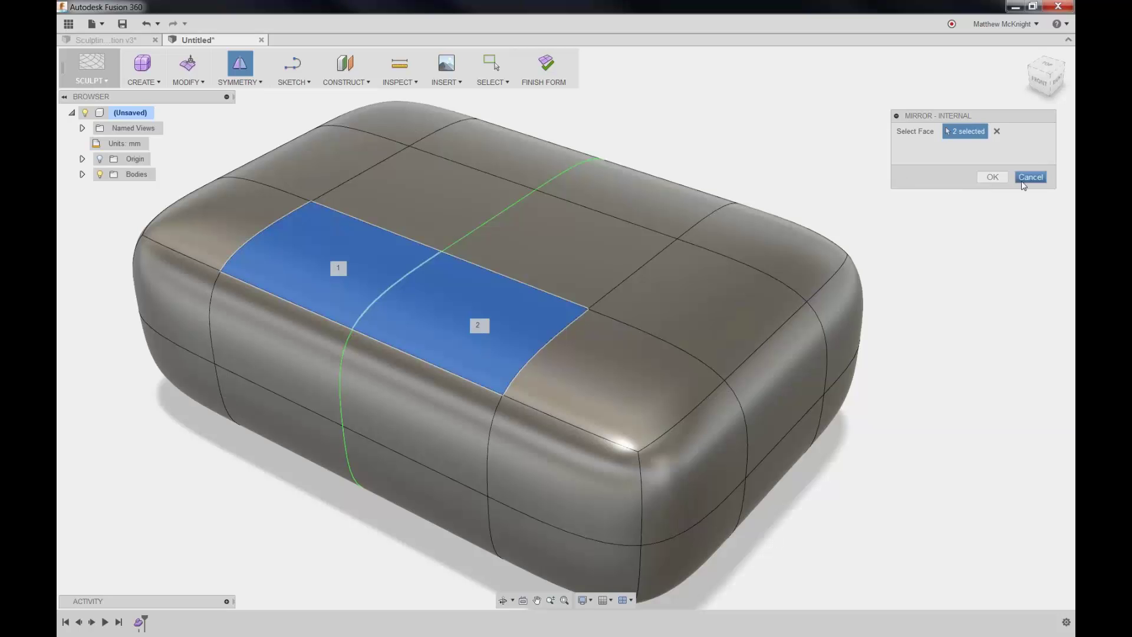
pyautogui.click(993, 177)
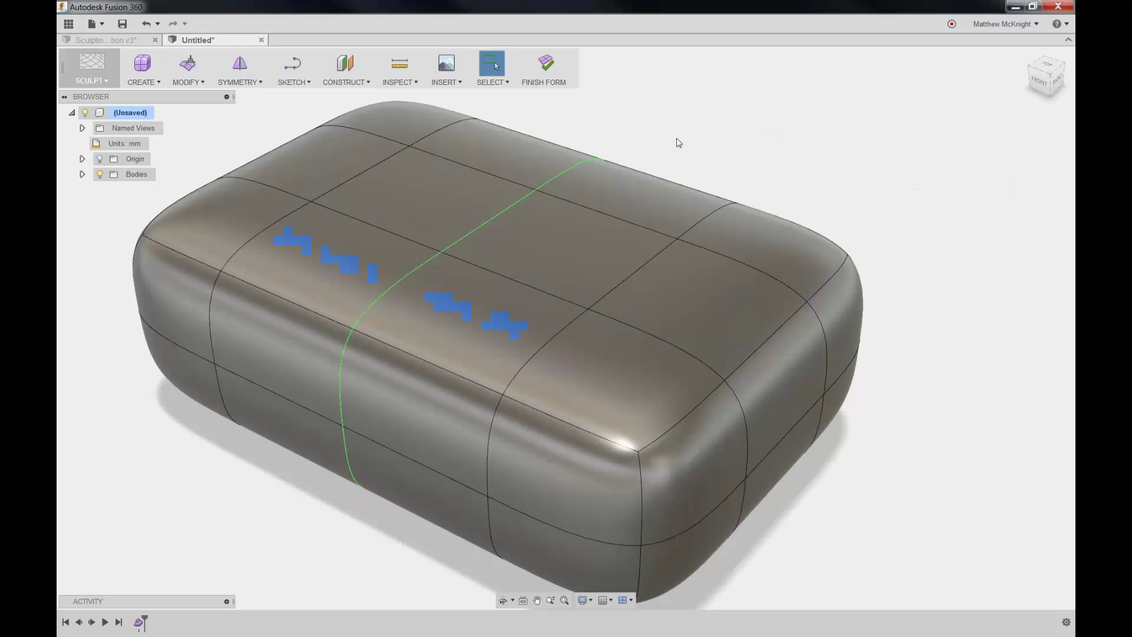
# Step: With Edit Form, raise the front top corner vertex 33 mm and the rear top corner face on the same end 21 mm
pyautogui.moveTo(698, 145); pyautogui.dragTo(694, 161, button='middle')
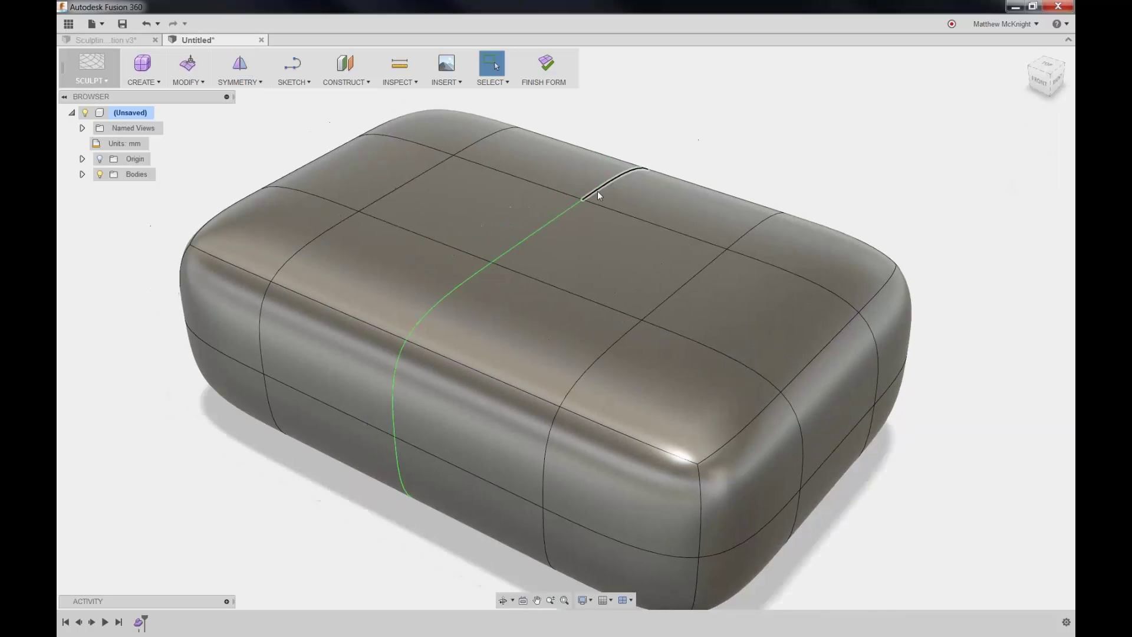
pyautogui.click(188, 63)
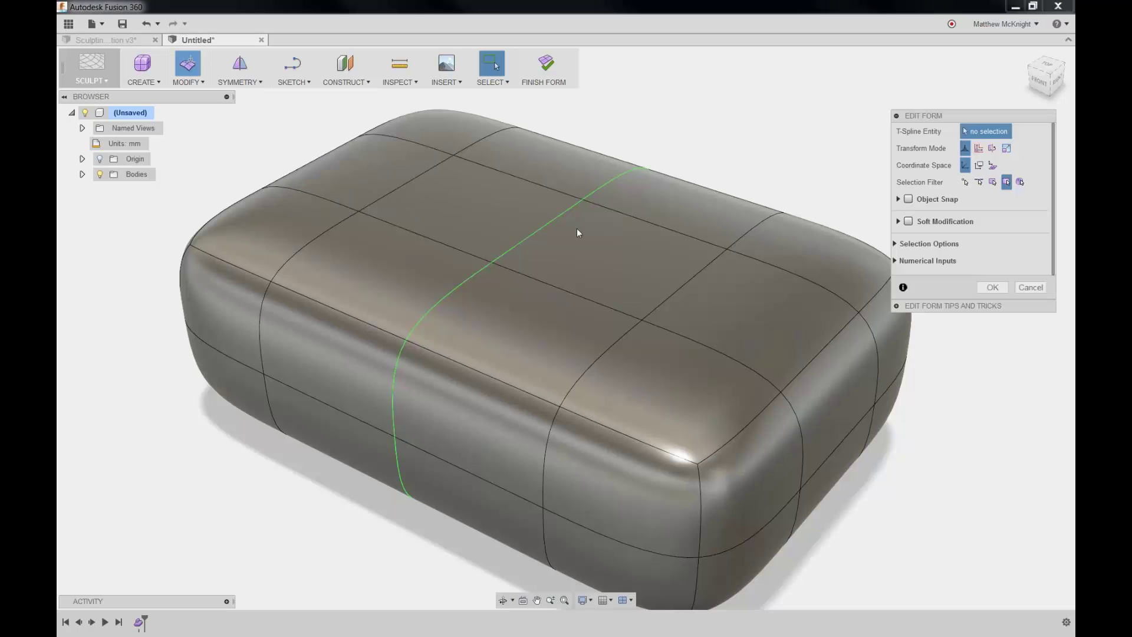
pyautogui.click(696, 463)
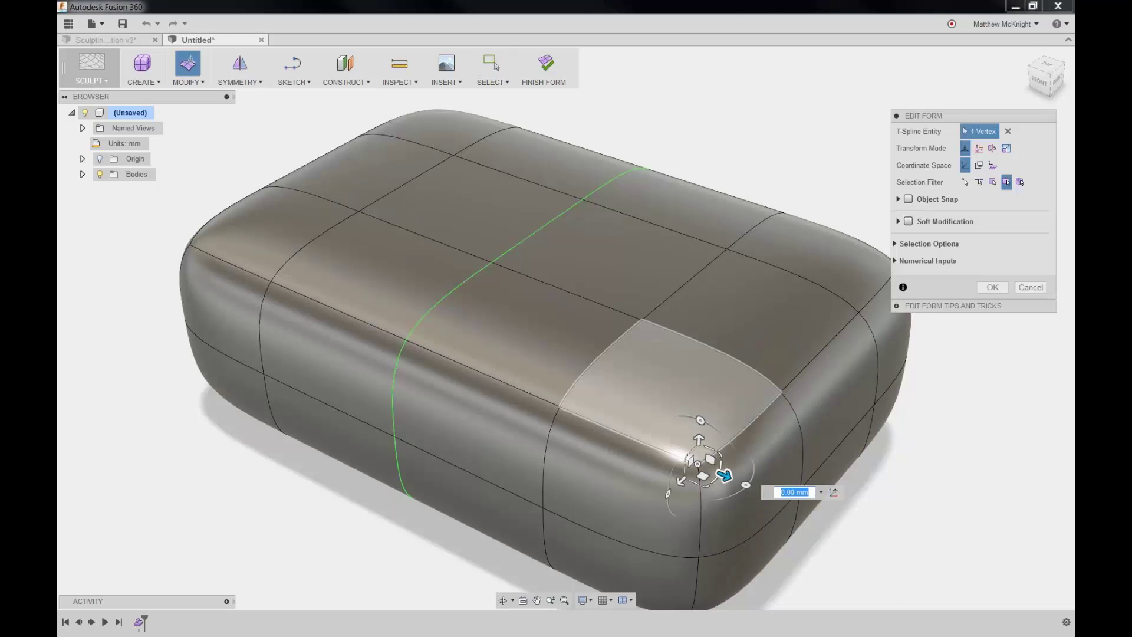
pyautogui.moveTo(700, 436); pyautogui.dragTo(689, 285)
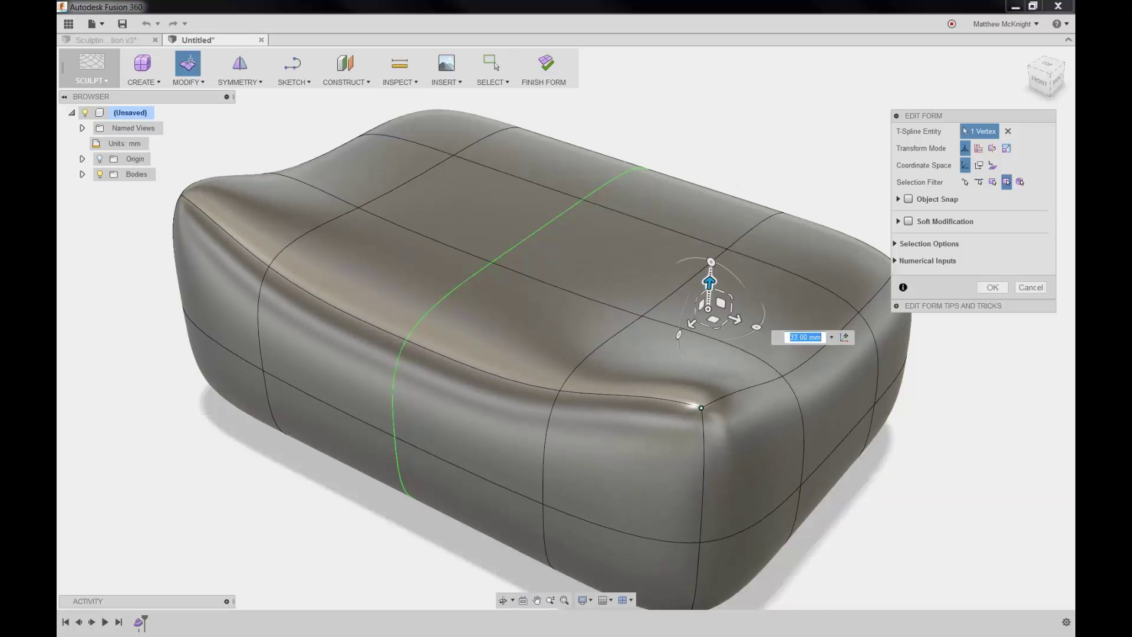
pyautogui.click(798, 247)
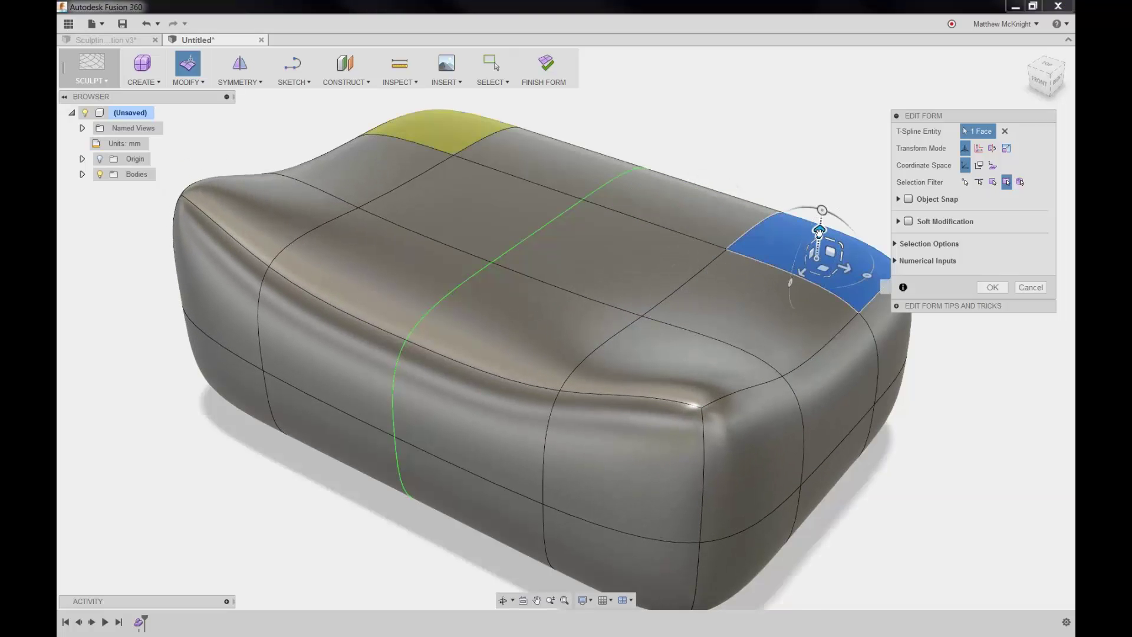
pyautogui.moveTo(819, 232); pyautogui.dragTo(829, 145)
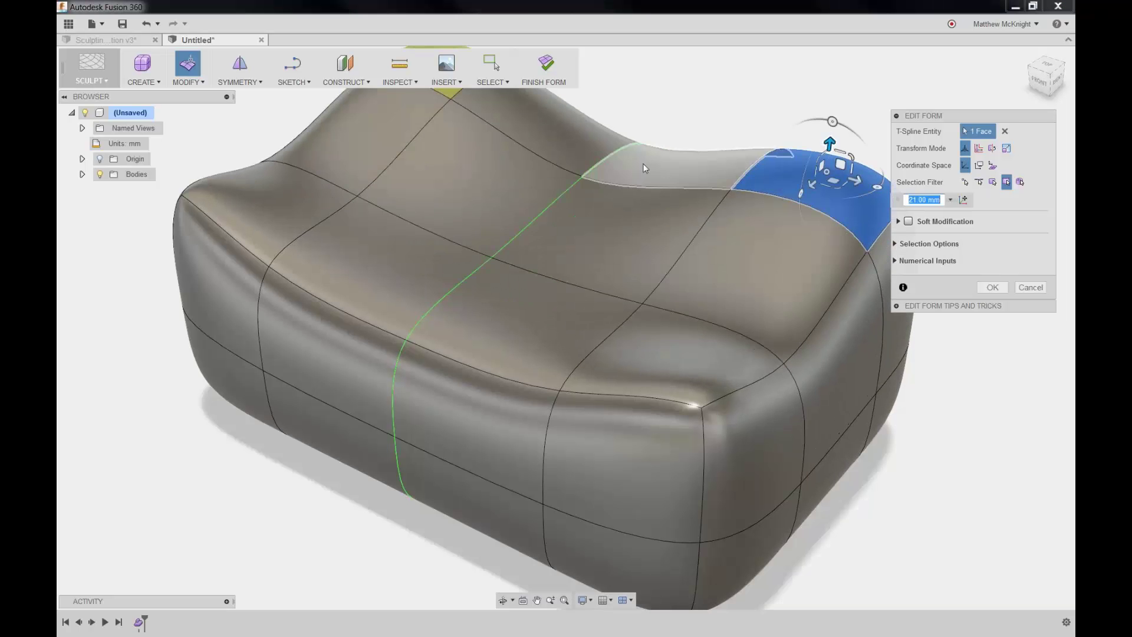
# Step: Move the upper face on the box's end outward 35 mm and finish the Edit Form command
pyautogui.scroll(-3, 643, 164)
pyautogui.scroll(-3, 586, 252)
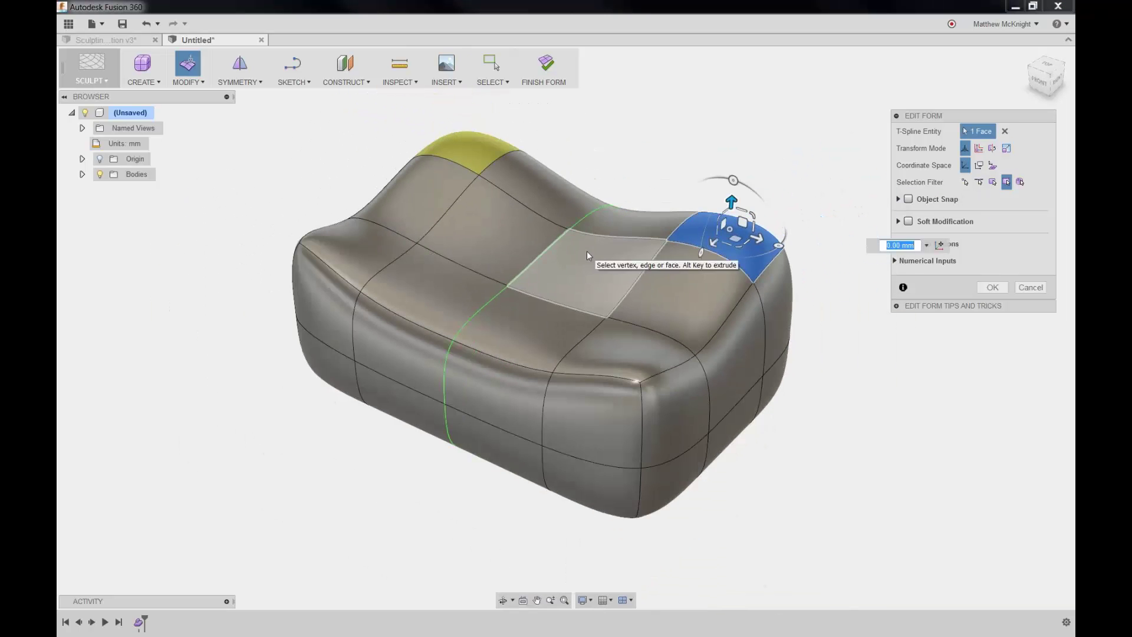
pyautogui.moveTo(585, 223); pyautogui.dragTo(586, 267, button='middle')
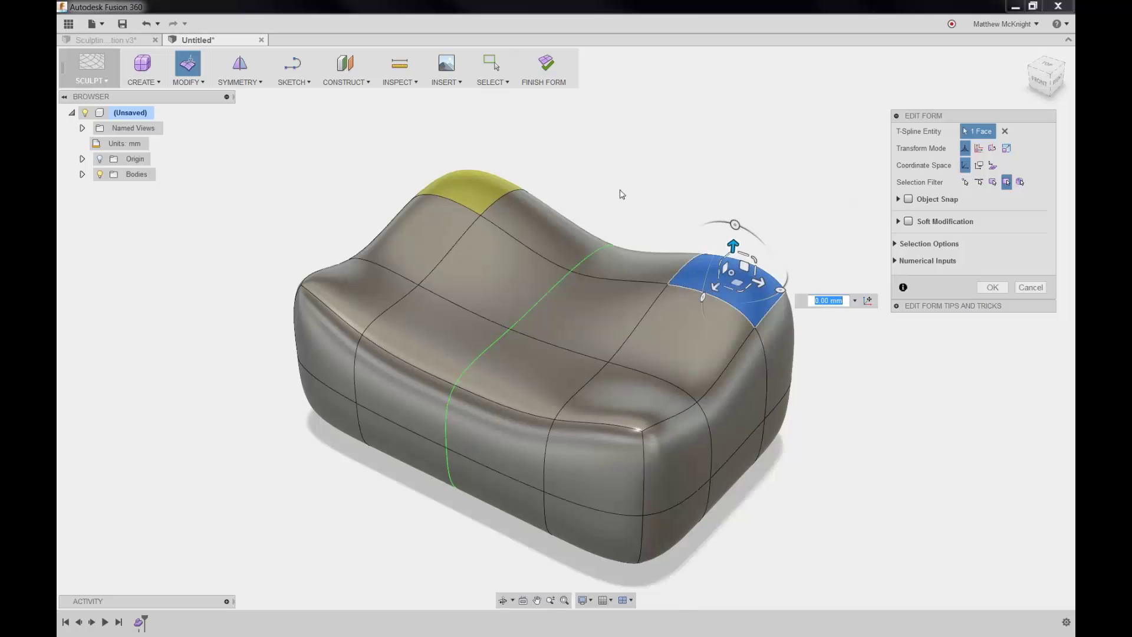
pyautogui.click(748, 420)
pyautogui.moveTo(761, 417); pyautogui.dragTo(881, 433)
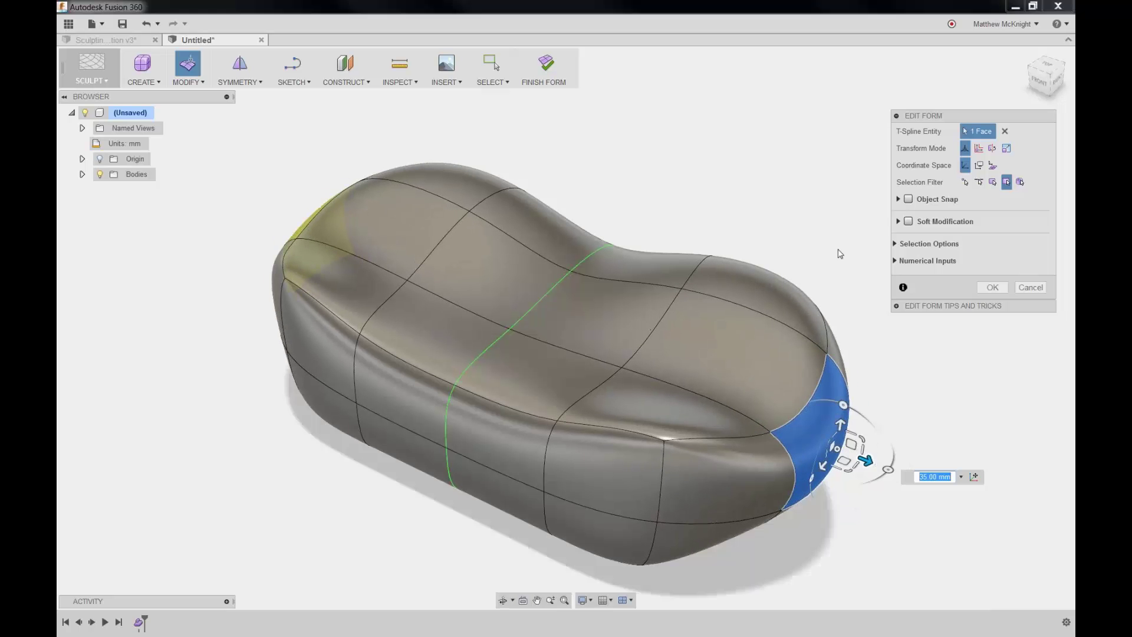
pyautogui.click(991, 287)
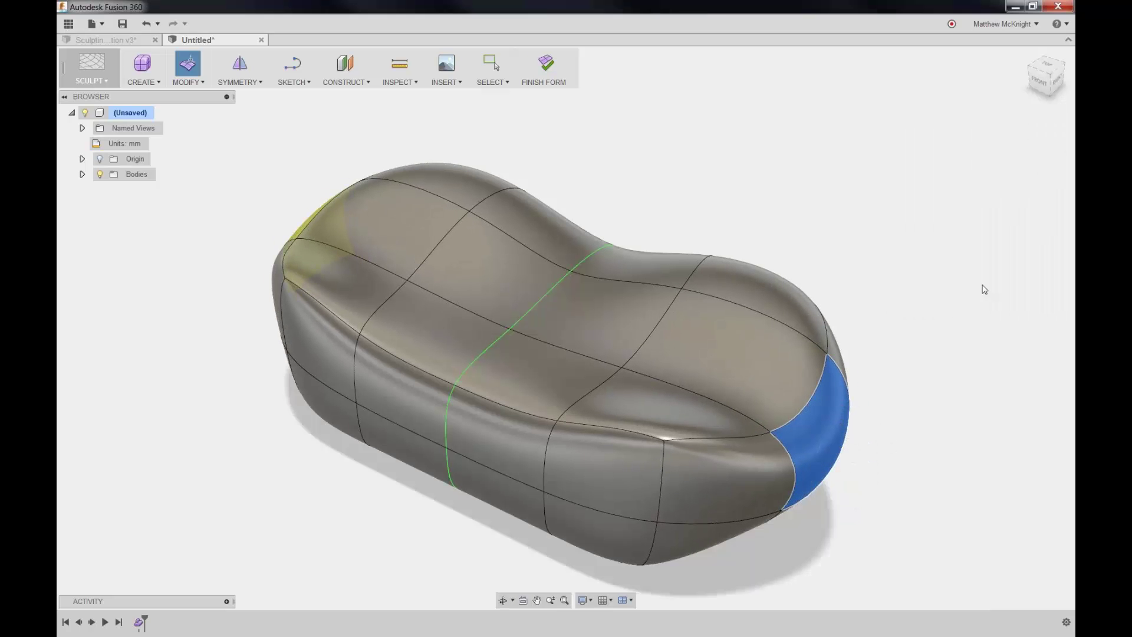
pyautogui.click(774, 170)
# Step: Finish the form and reopen the form feature for editing
pyautogui.click(554, 71)
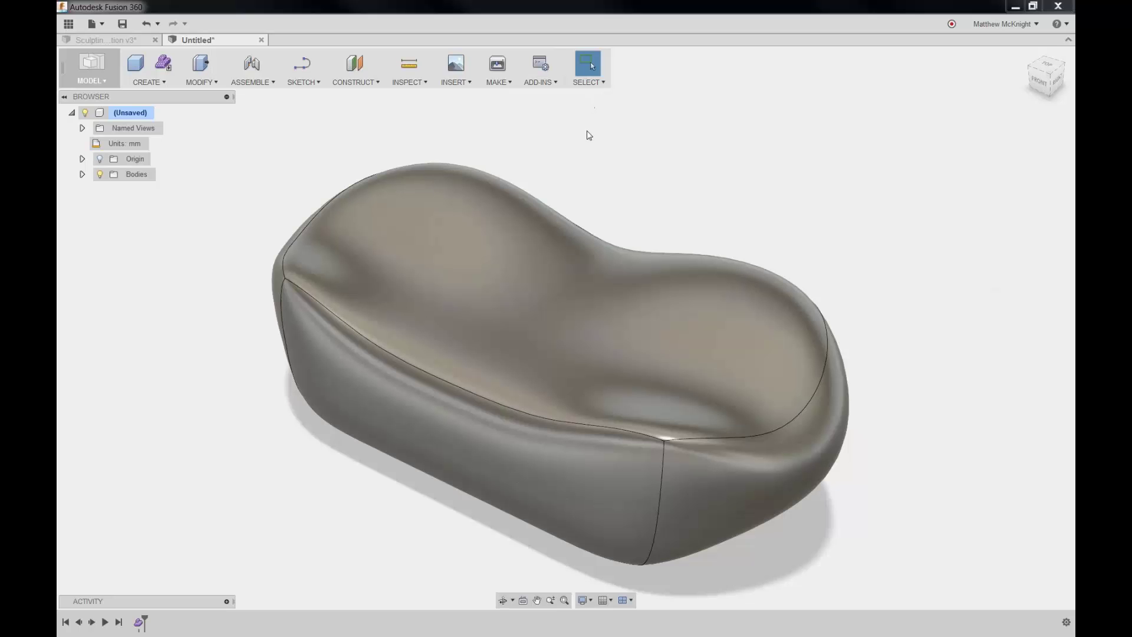
pyautogui.rightClick(139, 623)
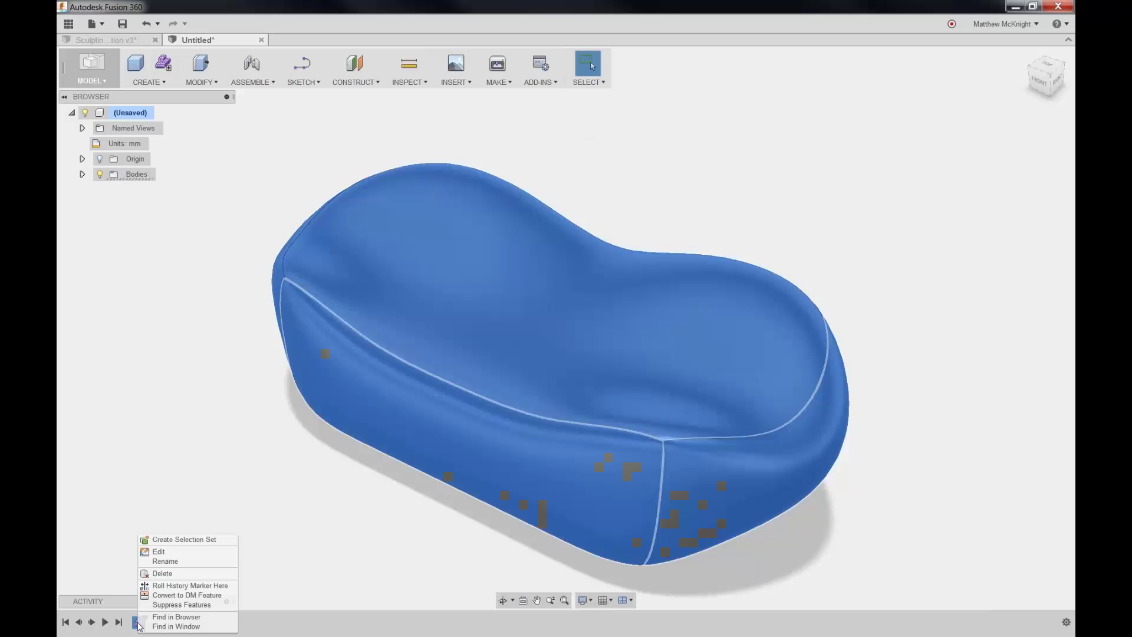
pyautogui.click(175, 552)
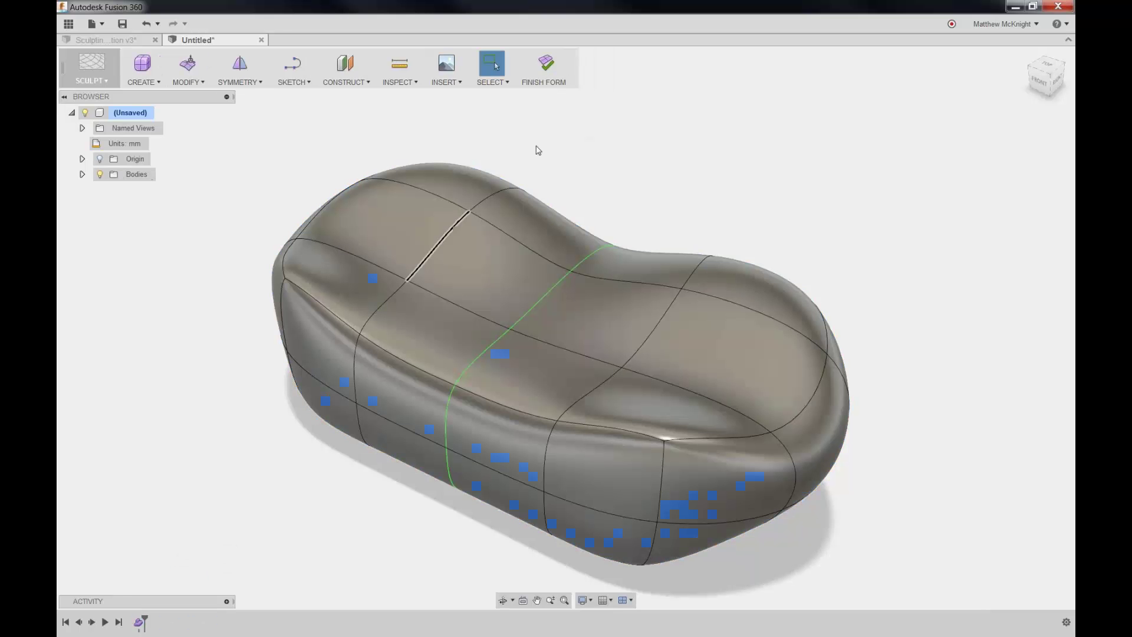
# Step: Review Edit Form's selection options, numerical inputs, object snap, and soft modification settings, leaving the command without changes
pyautogui.click(184, 72)
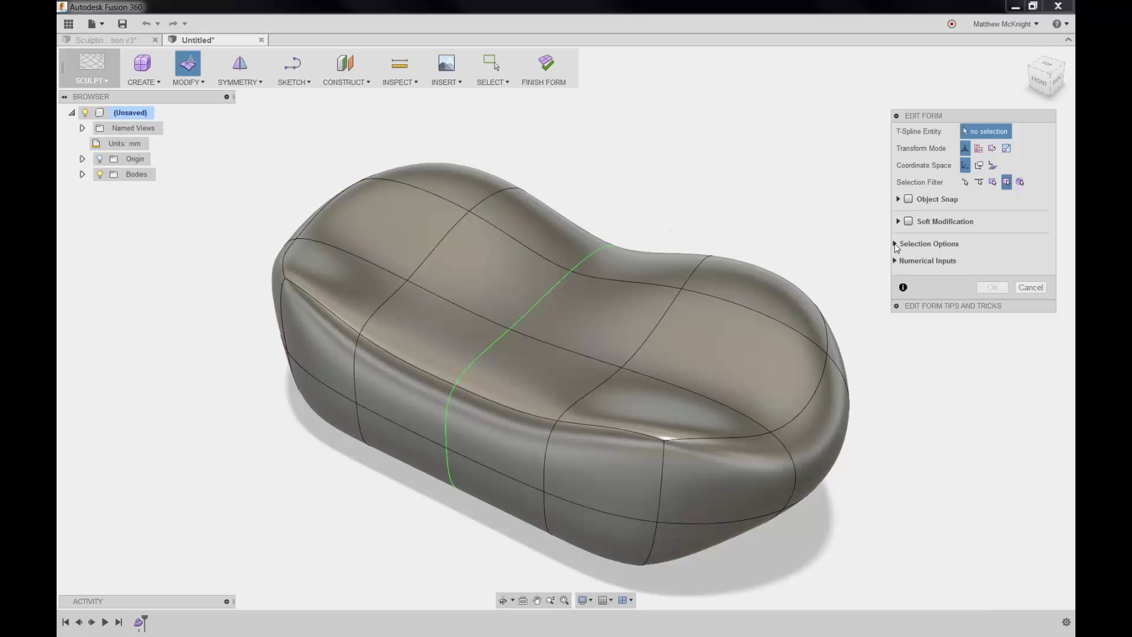
pyautogui.click(896, 245)
pyautogui.click(896, 245)
pyautogui.click(902, 261)
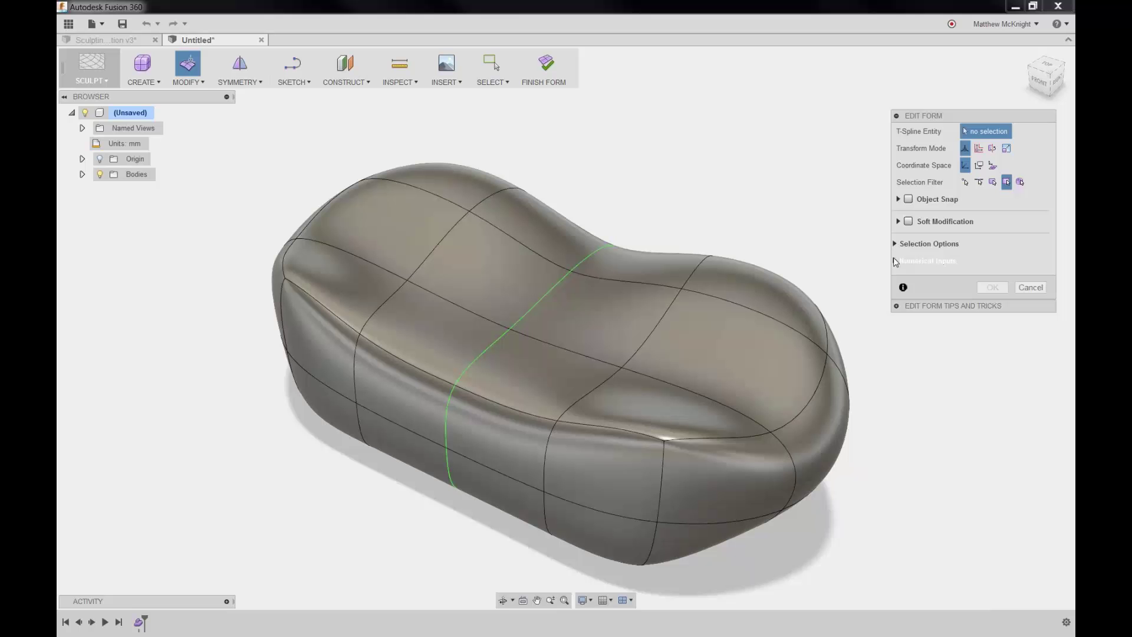
pyautogui.click(899, 199)
pyautogui.click(898, 200)
pyautogui.click(898, 221)
pyautogui.click(899, 221)
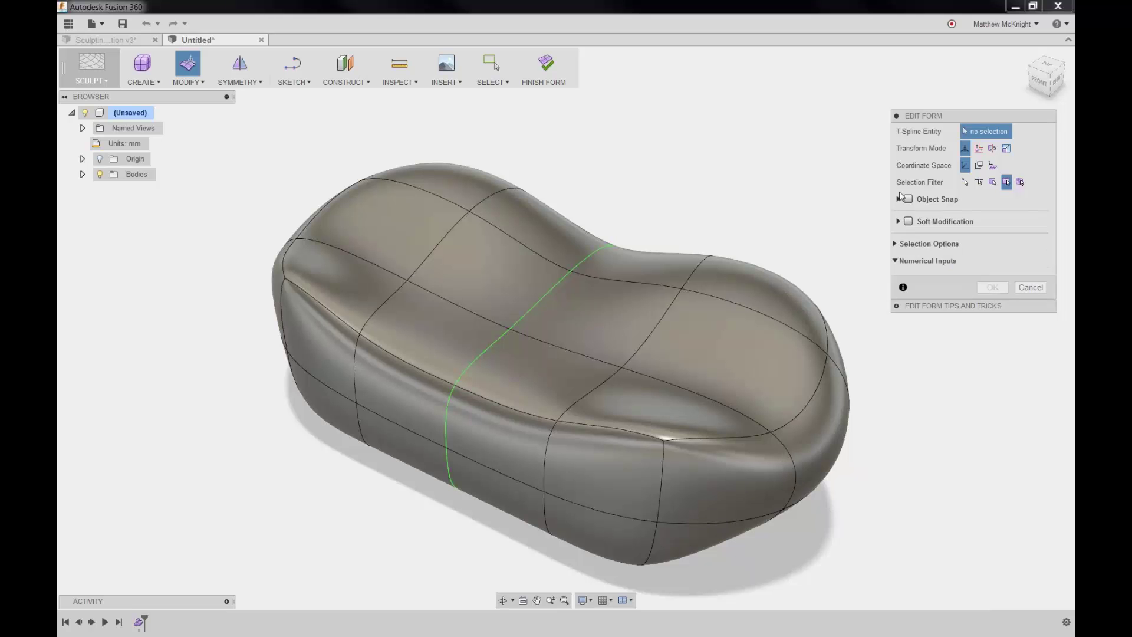
pyautogui.click(1031, 288)
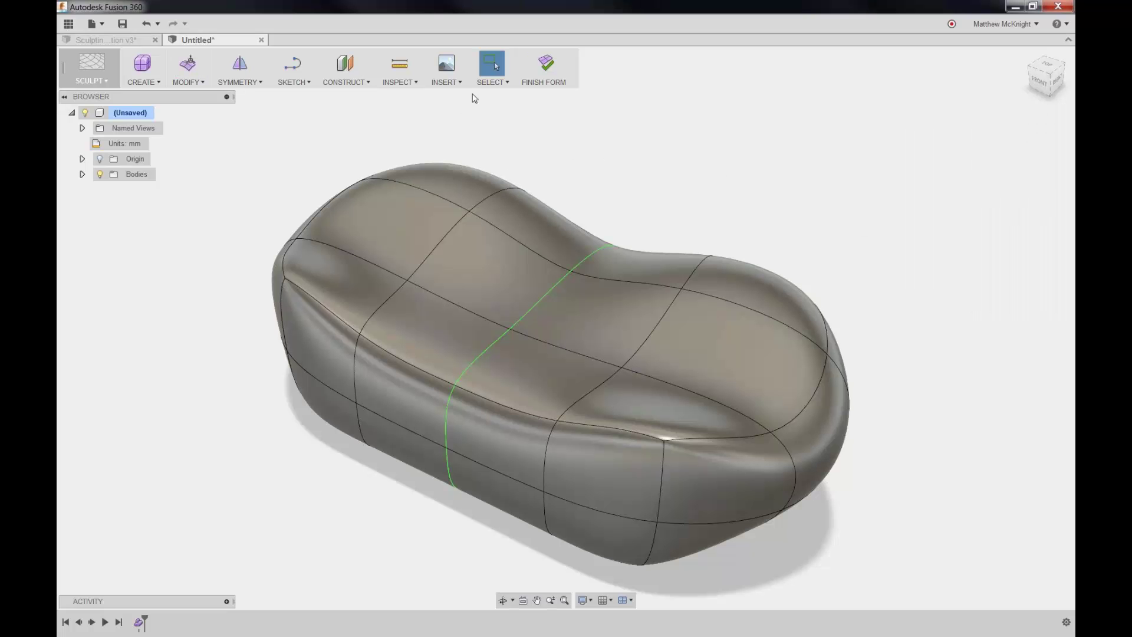
# Step: Finish the mirrored form and create a new empty design
pyautogui.click(546, 64)
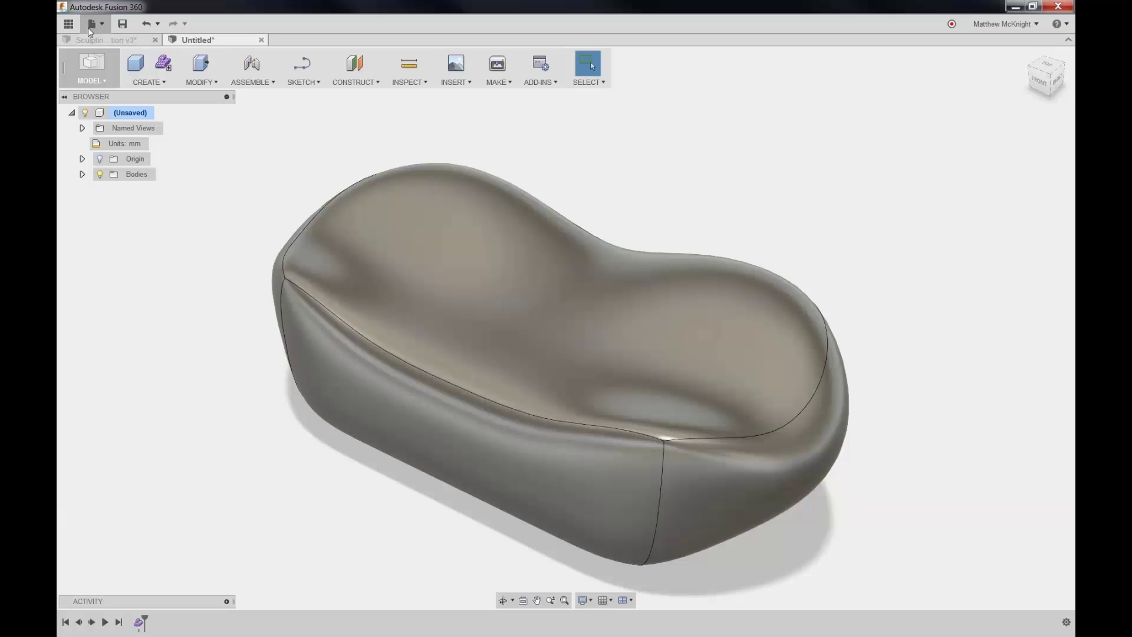
pyautogui.click(91, 24)
pyautogui.click(106, 43)
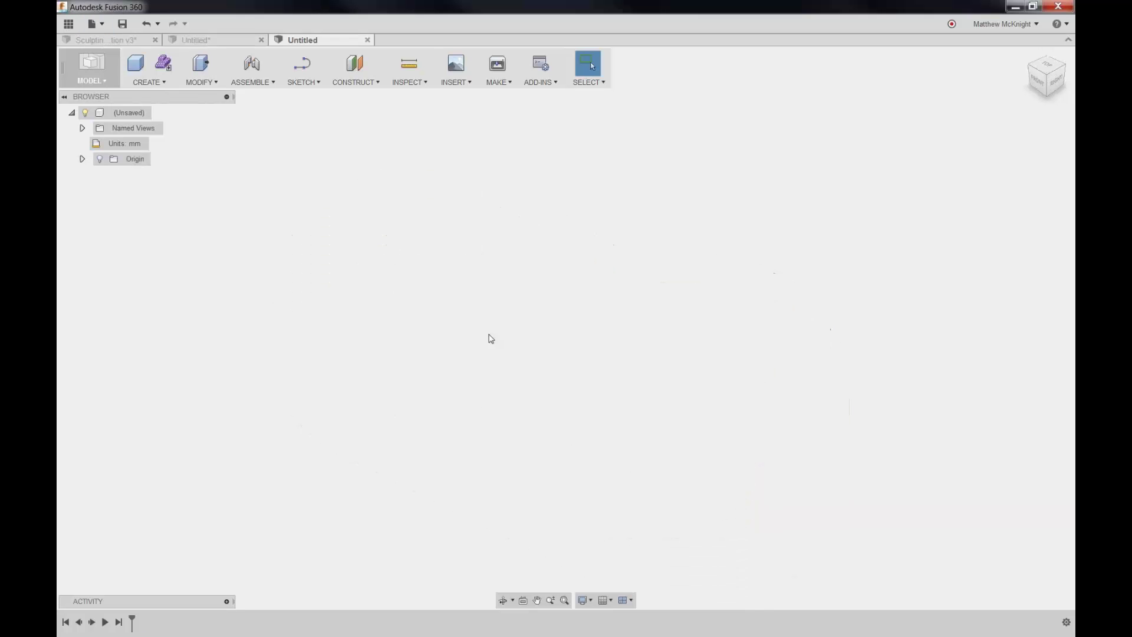
# Step: Start a form and create a T-spline box centered at the origin on the horizontal plane, 50 by 50 mm and 150 mm high
pyautogui.click(163, 63)
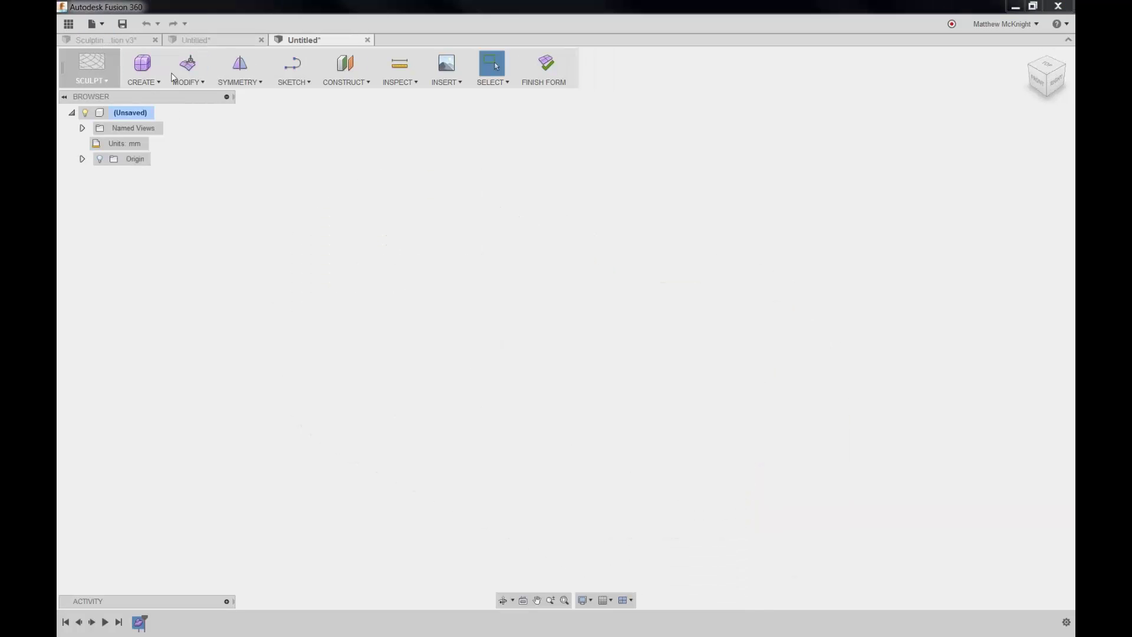
pyautogui.click(142, 62)
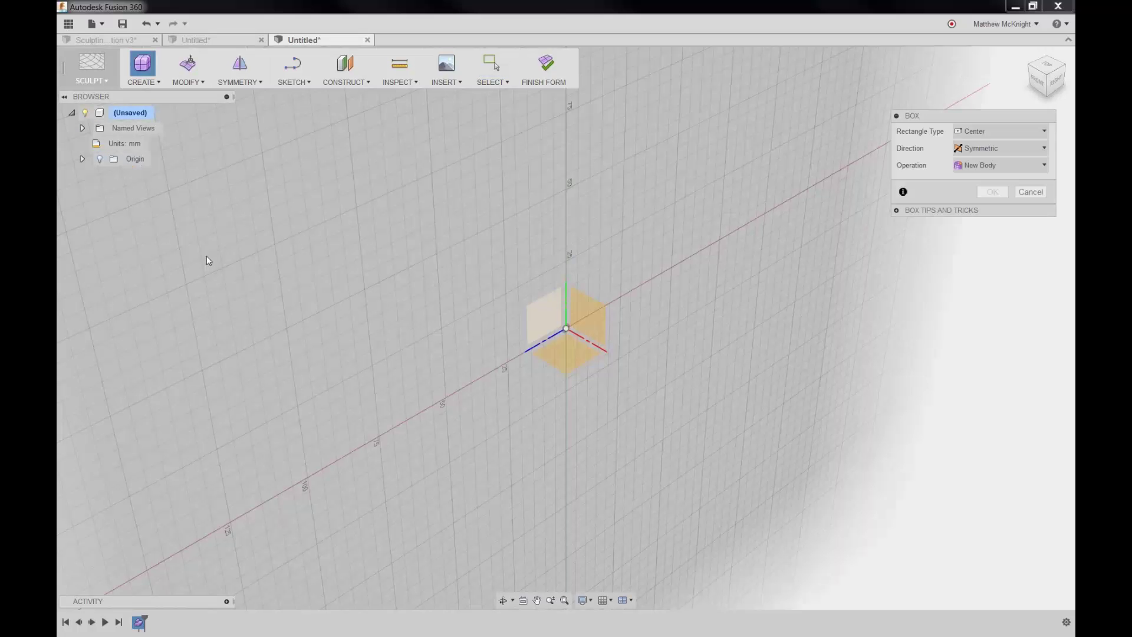
pyautogui.click(539, 316)
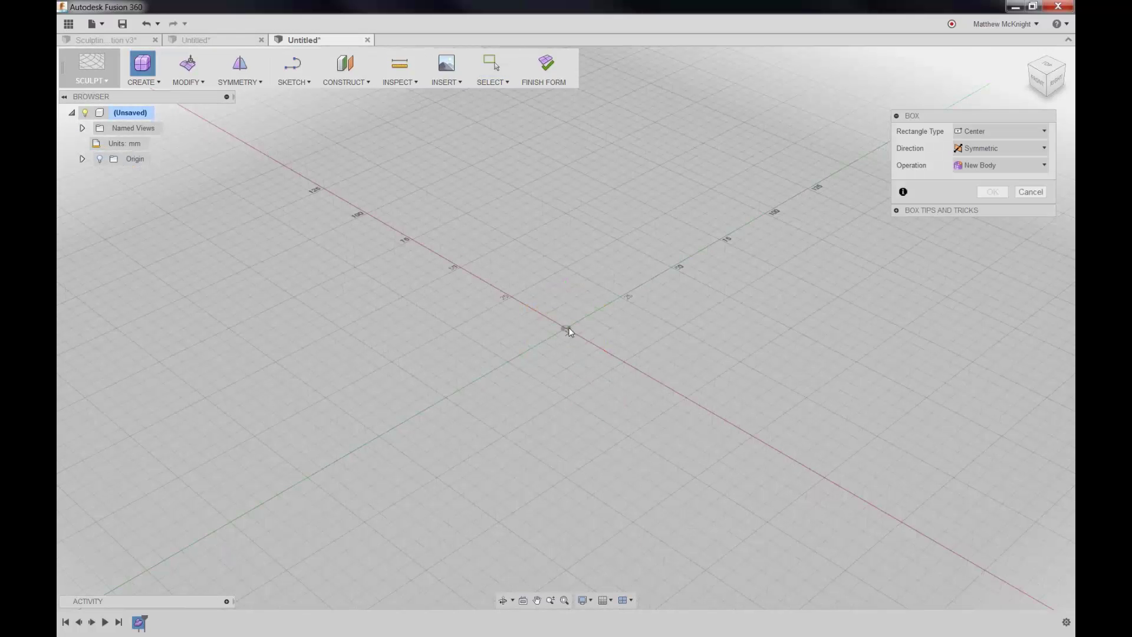
pyautogui.click(569, 327)
pyautogui.click(571, 401)
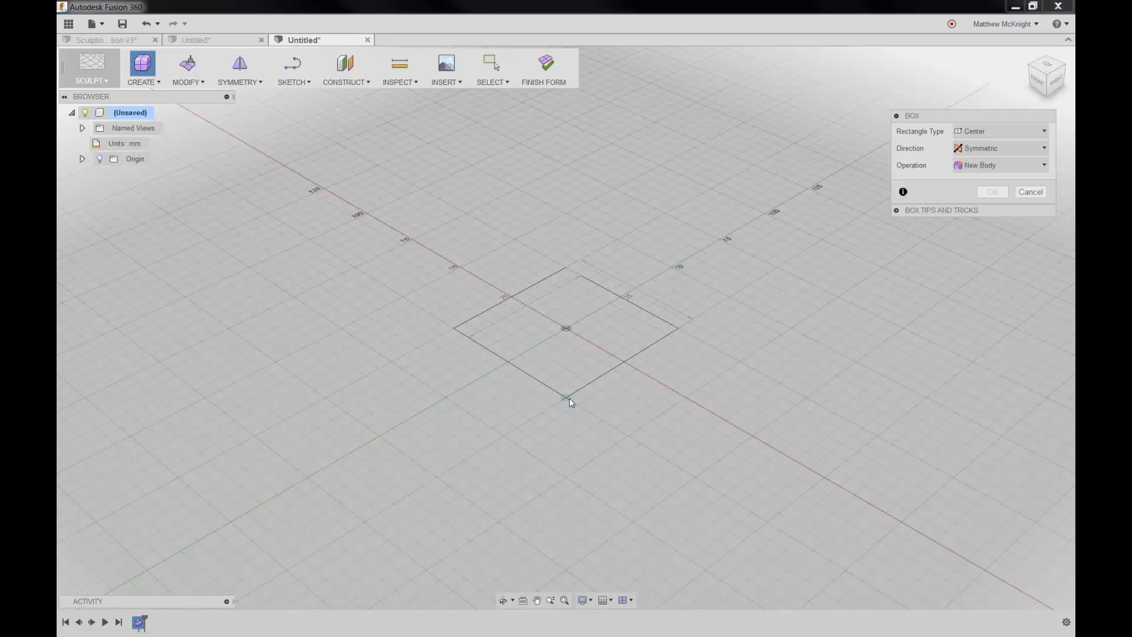
pyautogui.moveTo(565, 251); pyautogui.dragTo(566, 104)
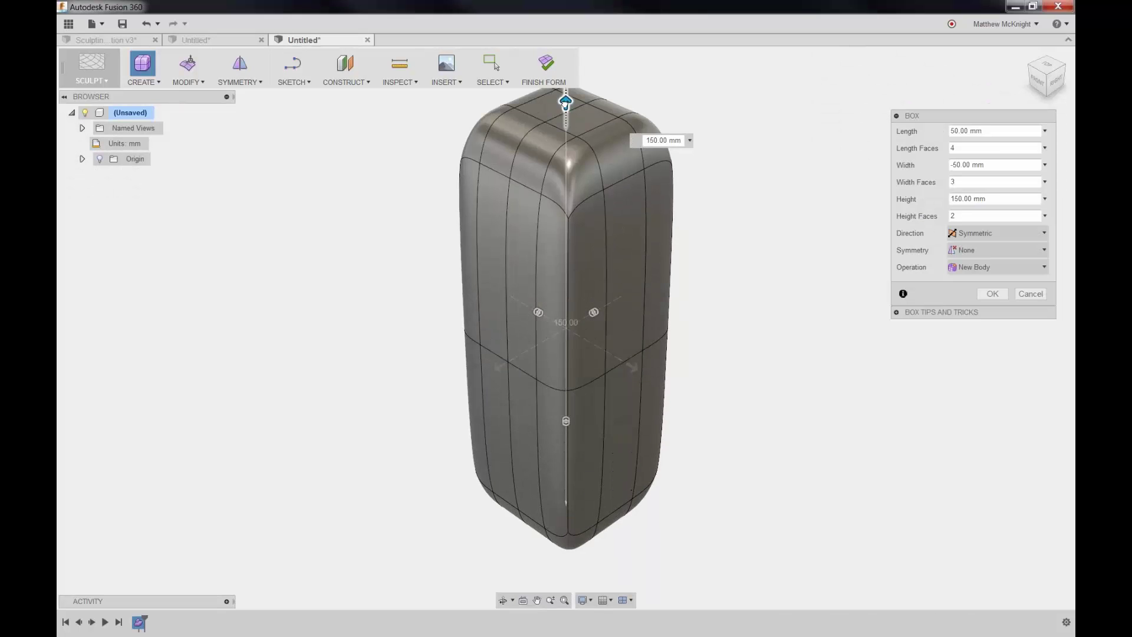
pyautogui.moveTo(639, 240); pyautogui.dragTo(563, 284, button='middle')
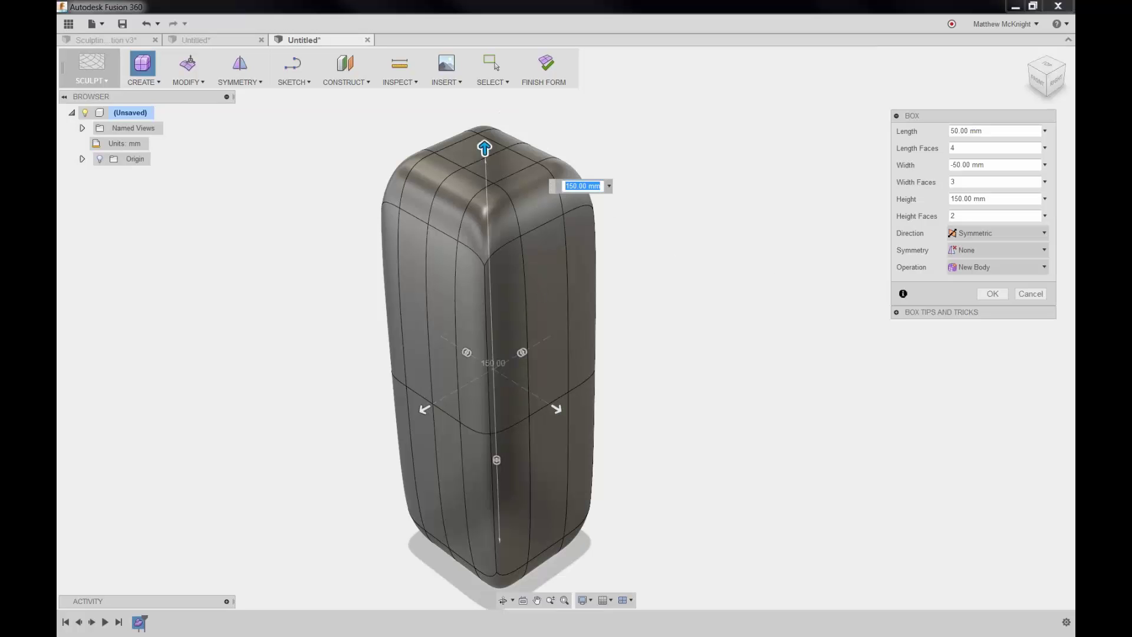
pyautogui.moveTo(485, 148); pyautogui.dragTo(485, 177)
pyautogui.moveTo(487, 166); pyautogui.dragTo(486, 147)
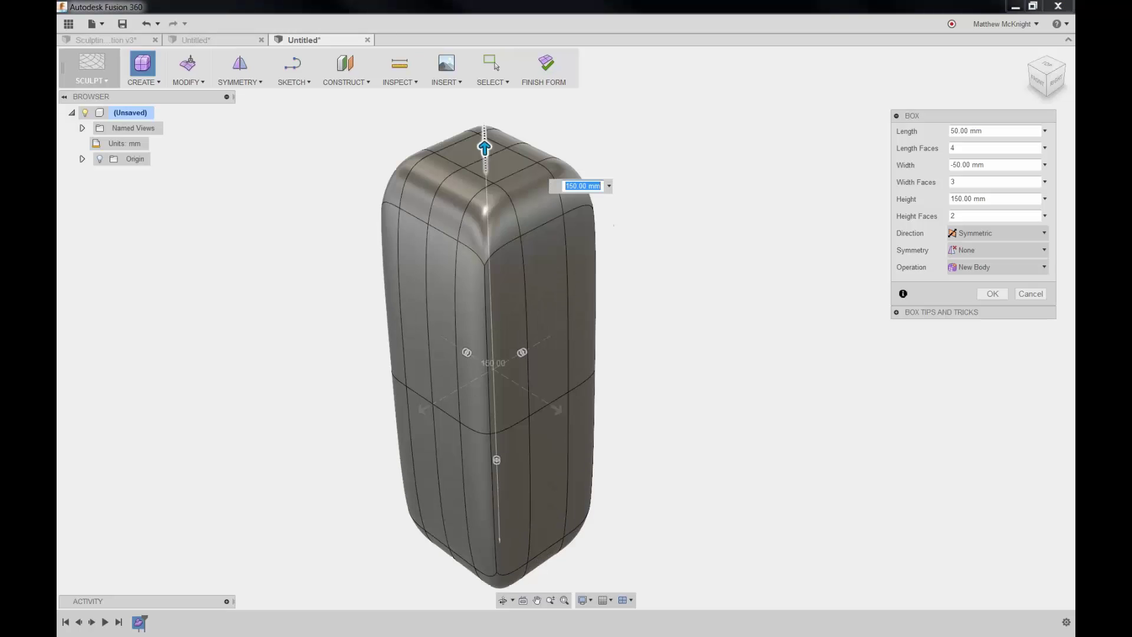
# Step: Try the One Side direction for the box and return it to Symmetric
pyautogui.click(992, 233)
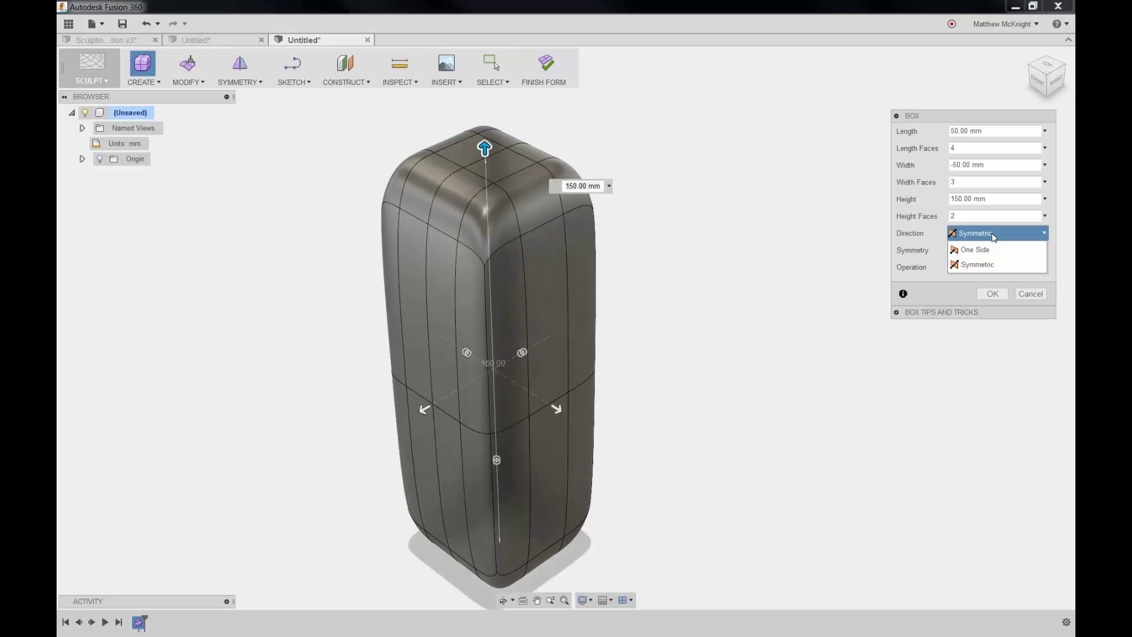
pyautogui.click(991, 249)
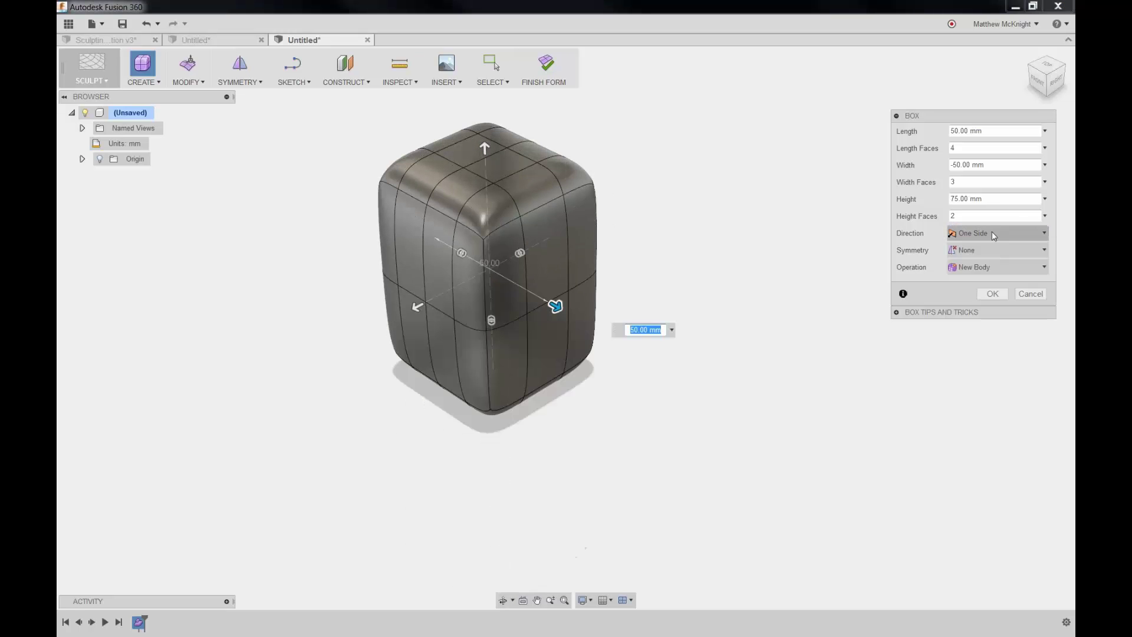
pyautogui.click(992, 232)
pyautogui.click(989, 265)
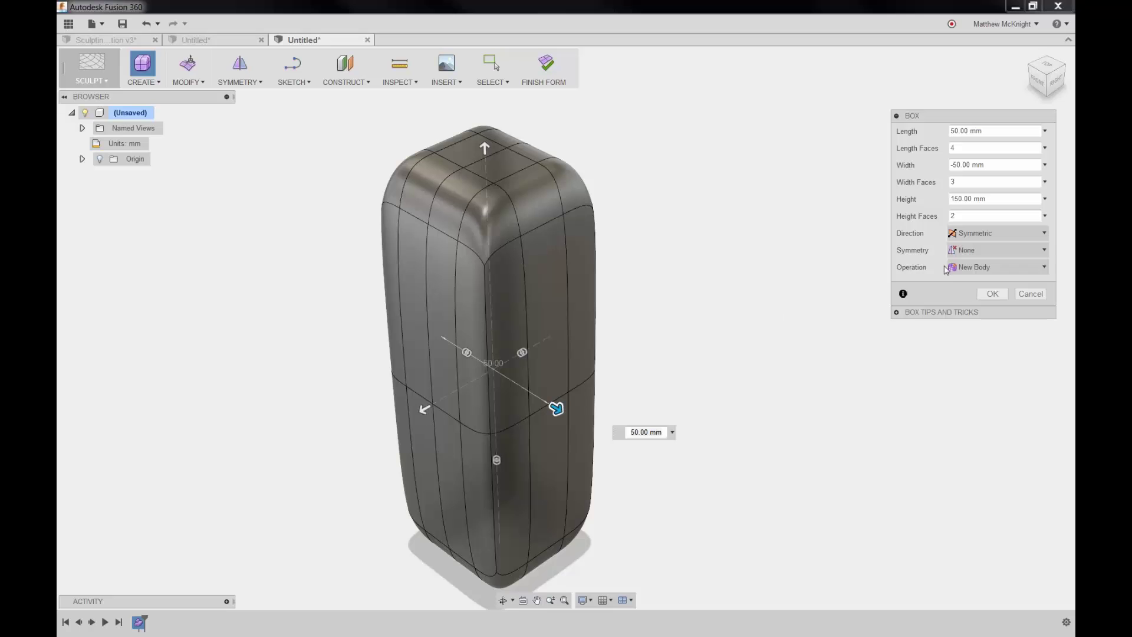
# Step: Set the box's symmetry to Mirror with only Height Symmetry enabled and create the body
pyautogui.click(968, 250)
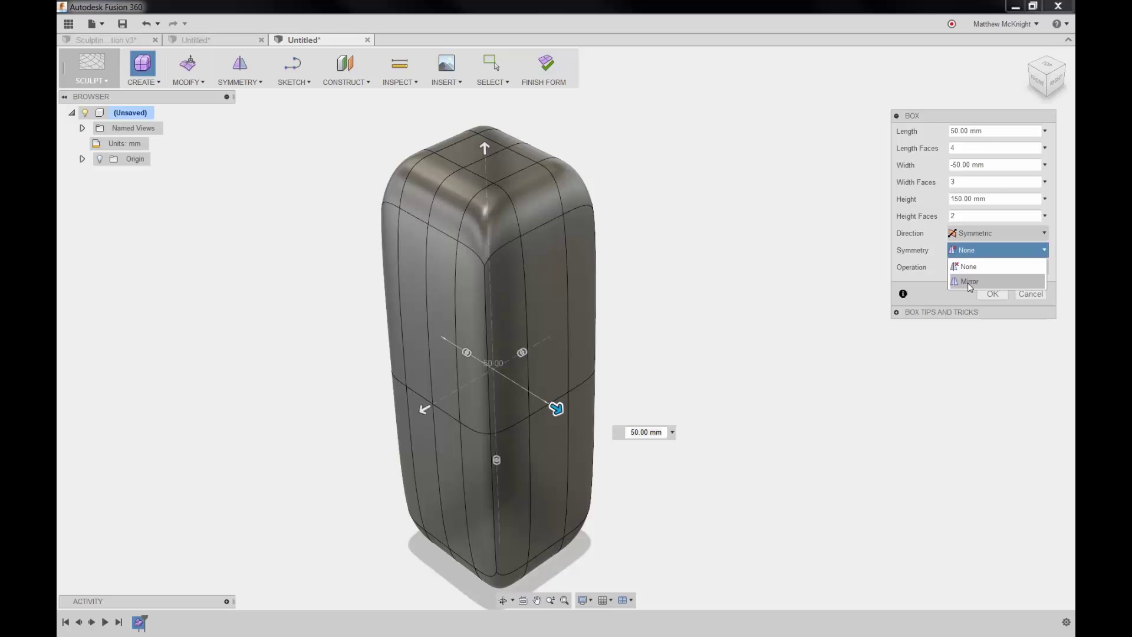
pyautogui.click(969, 282)
pyautogui.click(965, 267)
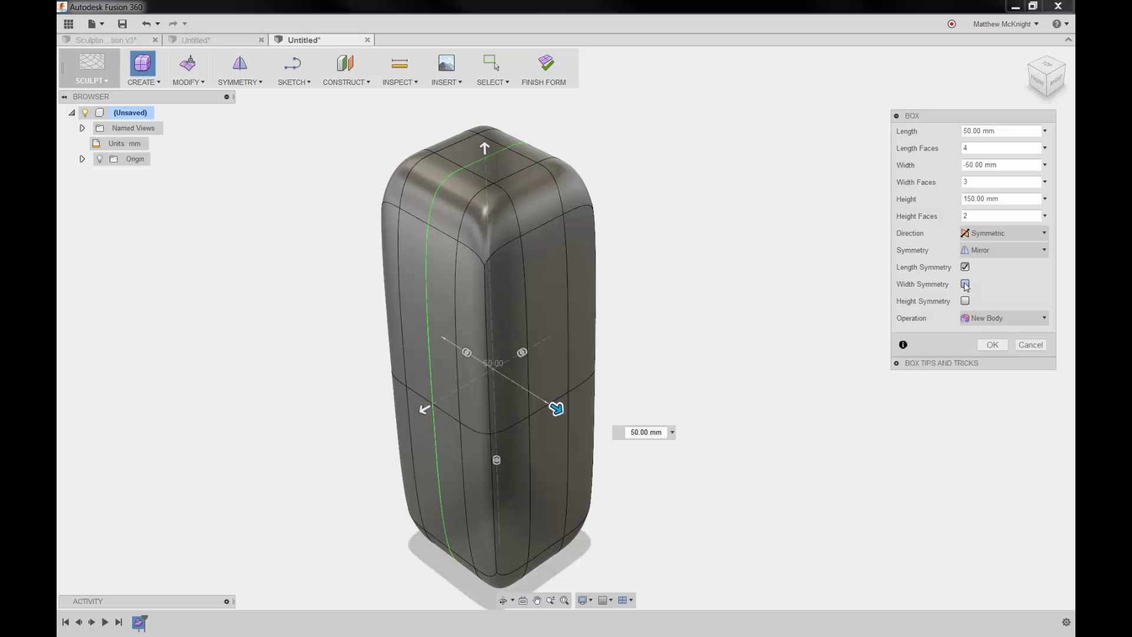
pyautogui.click(965, 284)
pyautogui.click(966, 267)
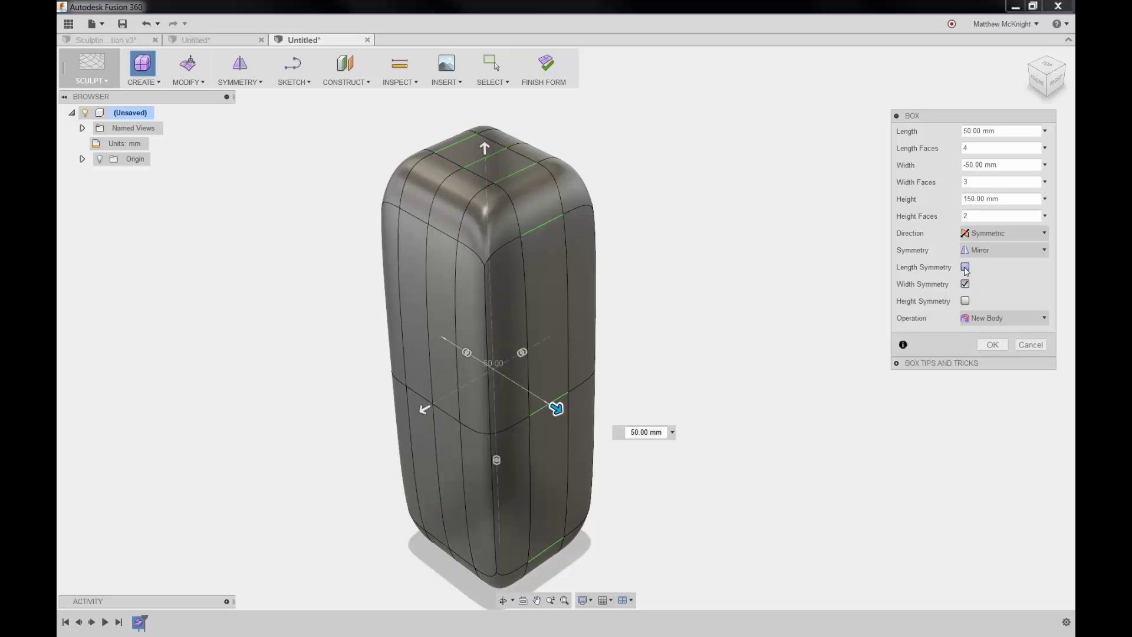
pyautogui.click(966, 284)
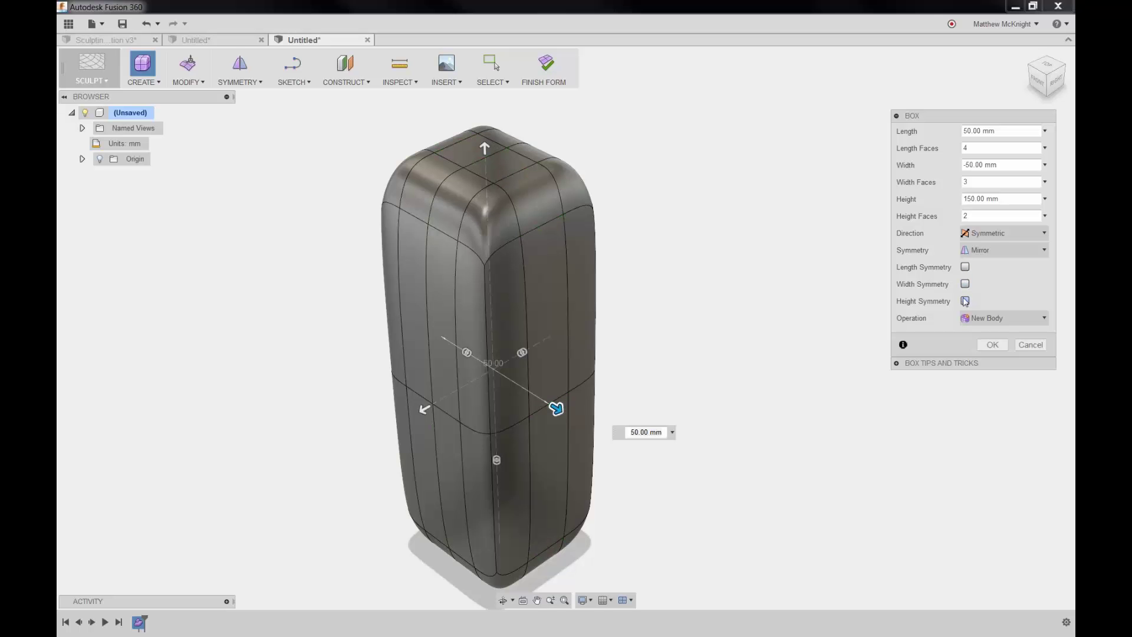
pyautogui.click(965, 301)
pyautogui.click(994, 346)
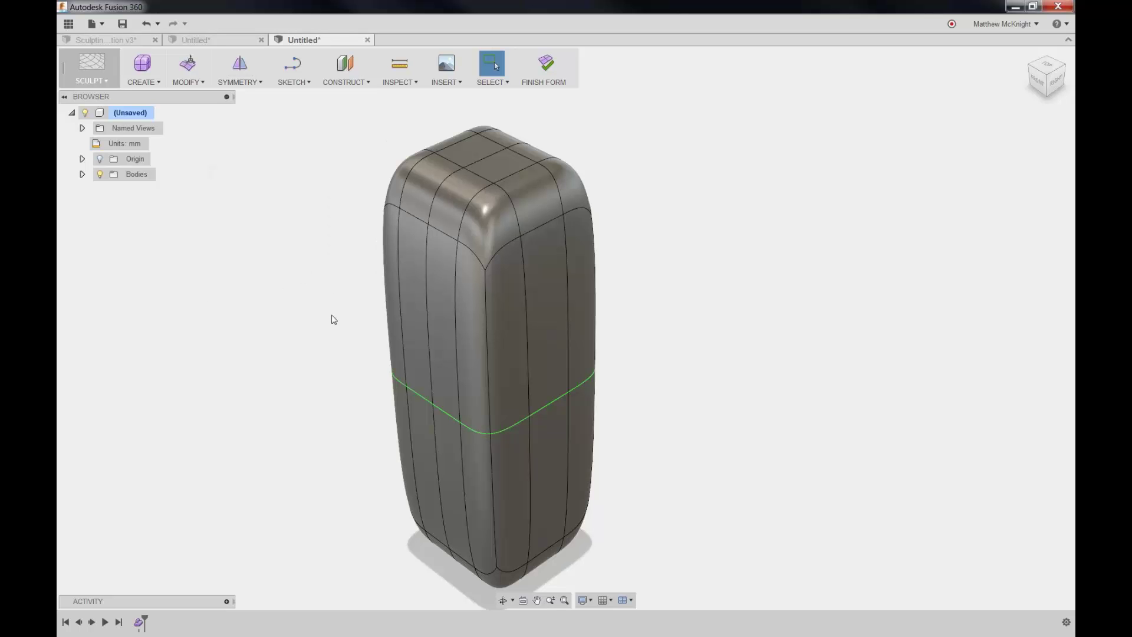
# Step: Begin an Insert Edge from one front segment of the symmetry line, with Simple insertion mode and Single insertion side
pyautogui.keyDown('shift'); pyautogui.moveTo(322, 320); pyautogui.dragTo(334, 303, button='middle'); pyautogui.keyUp('shift')
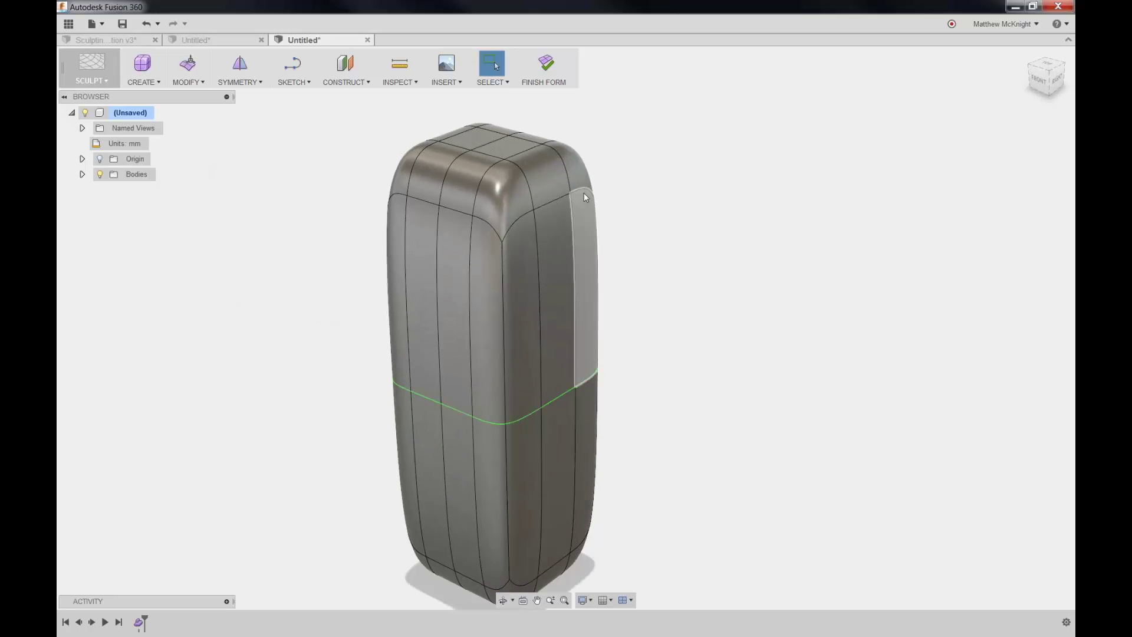
pyautogui.keyDown('shift'); pyautogui.moveTo(584, 193); pyautogui.dragTo(963, 549, button='middle'); pyautogui.keyUp('shift')
pyautogui.keyDown('shift'); pyautogui.moveTo(999, 582); pyautogui.dragTo(1024, 558, button='middle'); pyautogui.keyUp('shift')
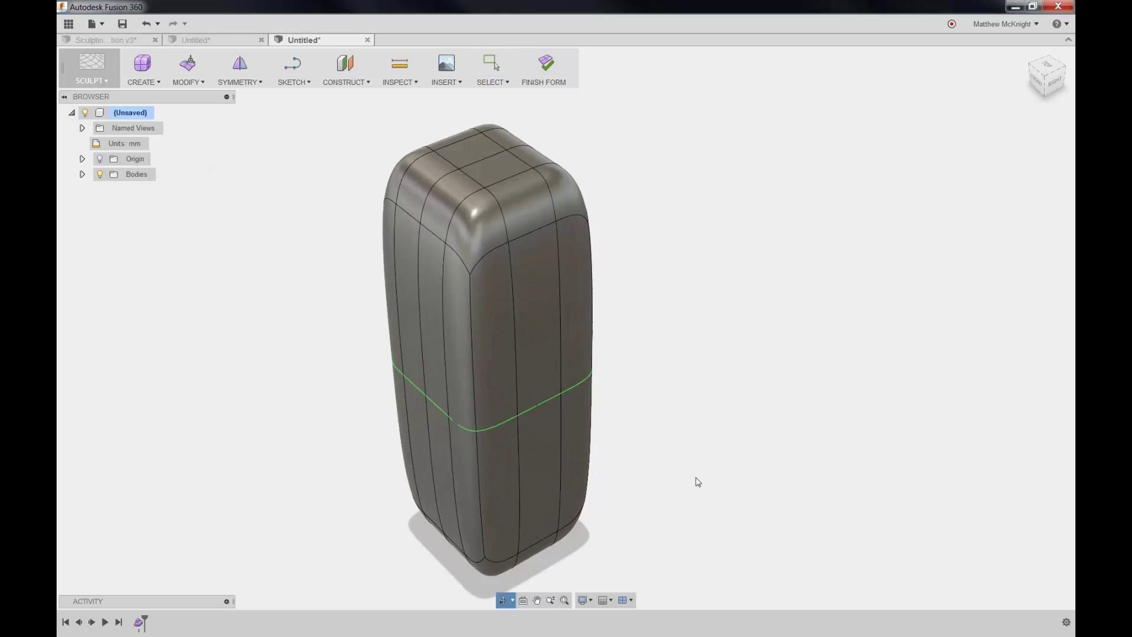
pyautogui.keyDown('shift'); pyautogui.moveTo(384, 336); pyautogui.dragTo(406, 303, button='middle'); pyautogui.keyUp('shift')
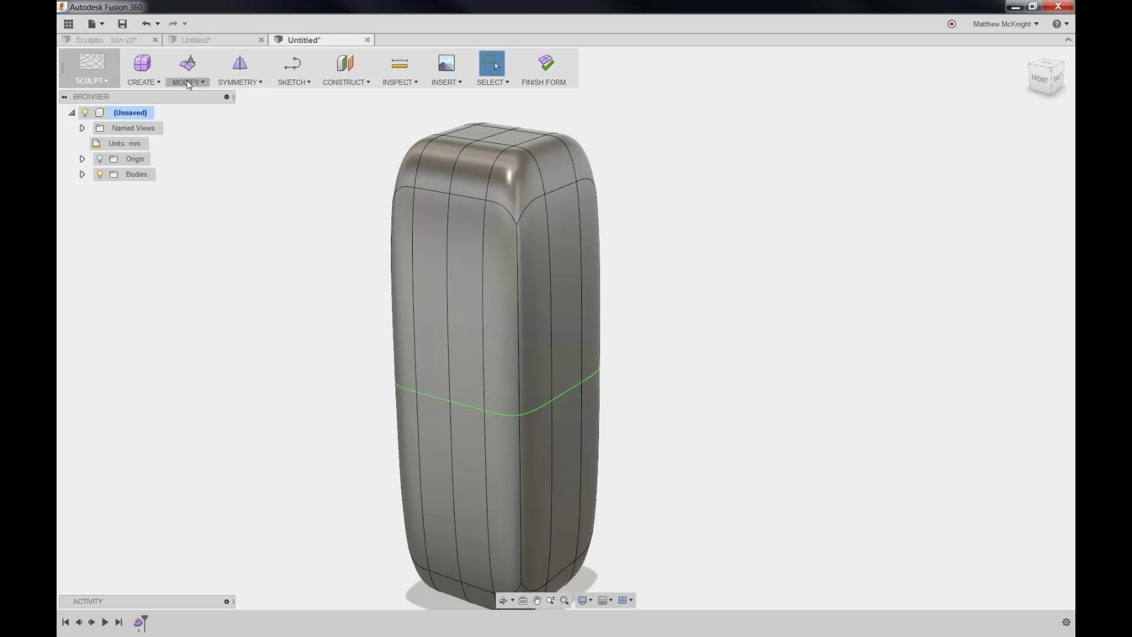
pyautogui.click(188, 83)
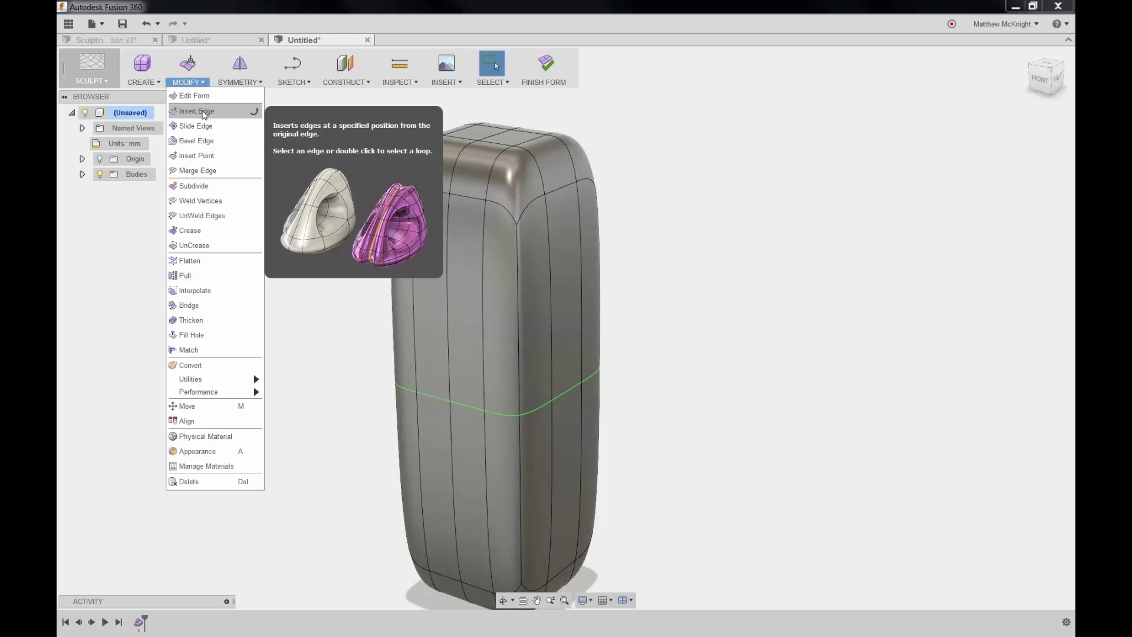
pyautogui.click(201, 111)
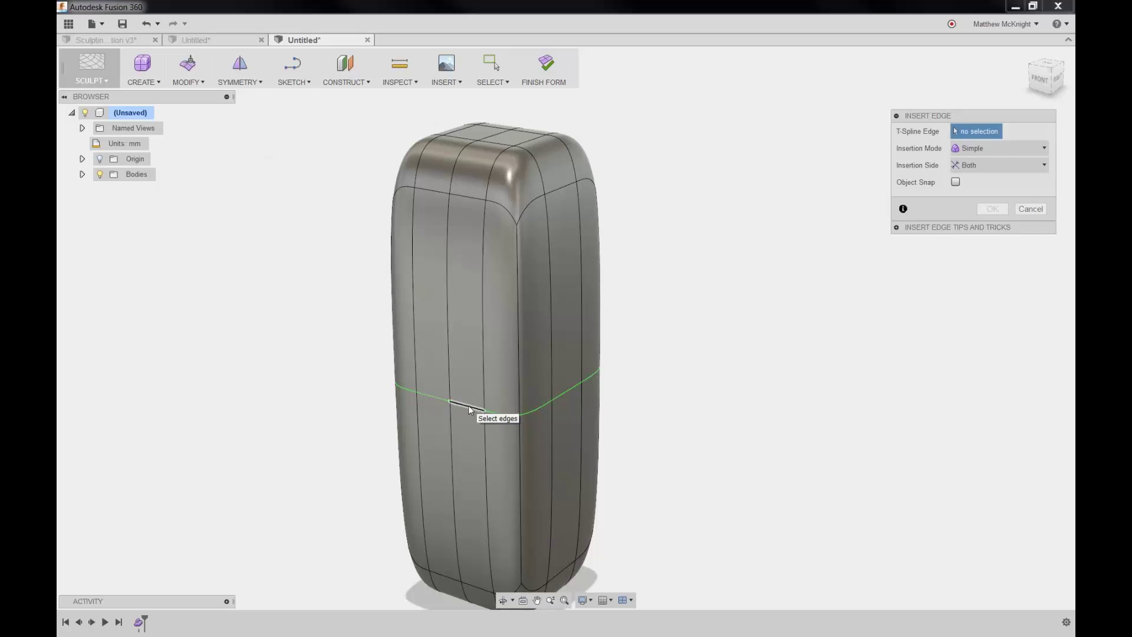
pyautogui.click(468, 405)
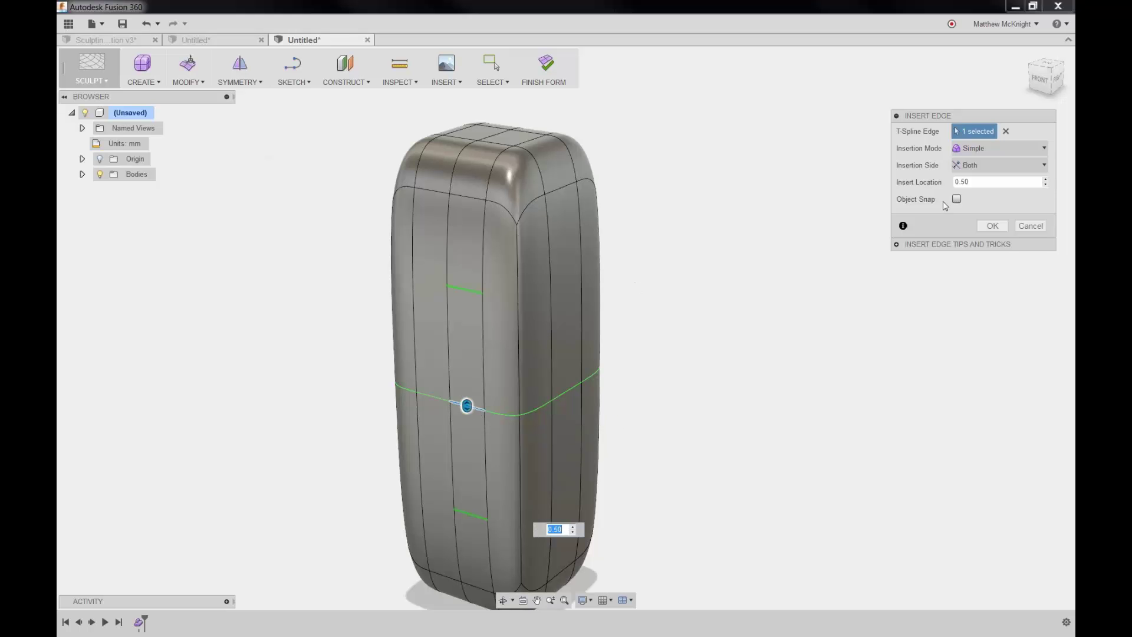
pyautogui.click(1003, 165)
pyautogui.click(973, 179)
pyautogui.click(969, 168)
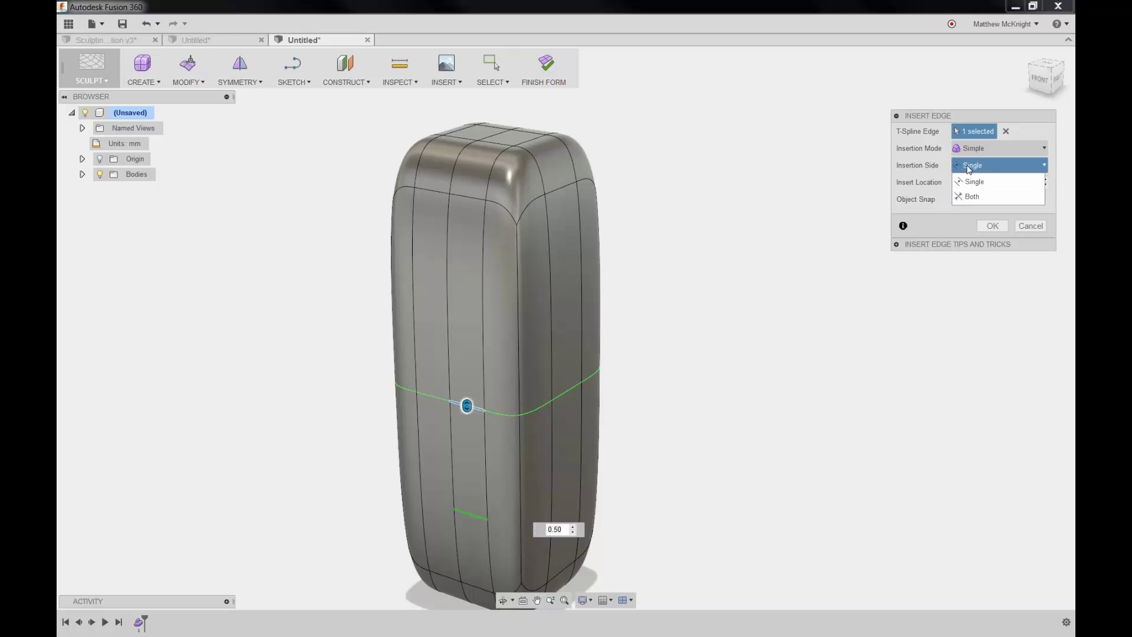
pyautogui.click(969, 197)
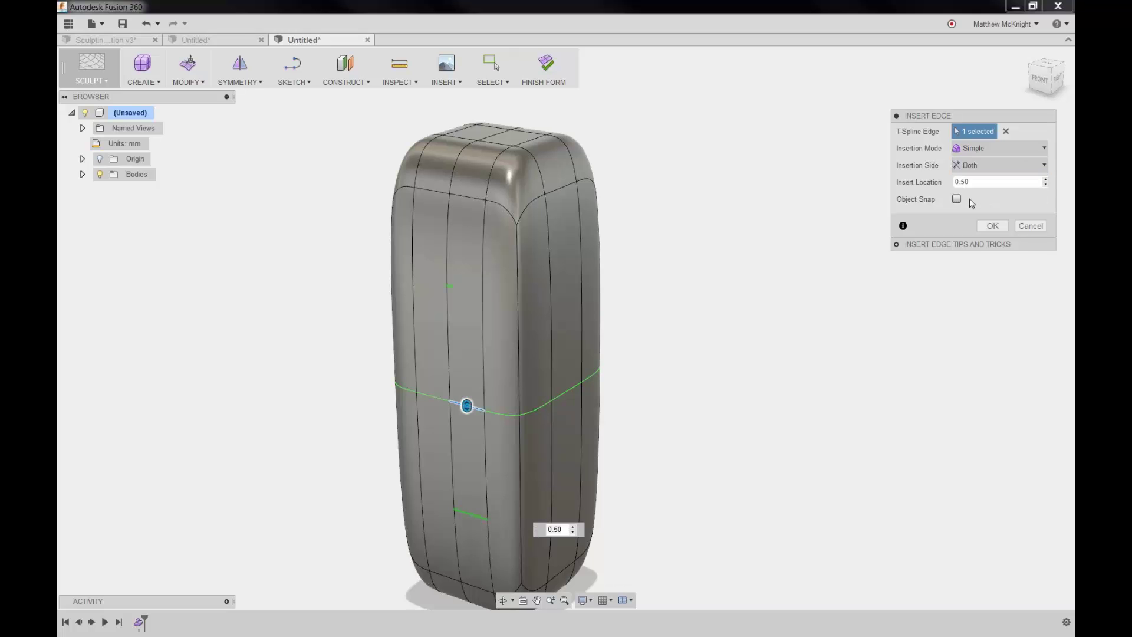
pyautogui.click(978, 166)
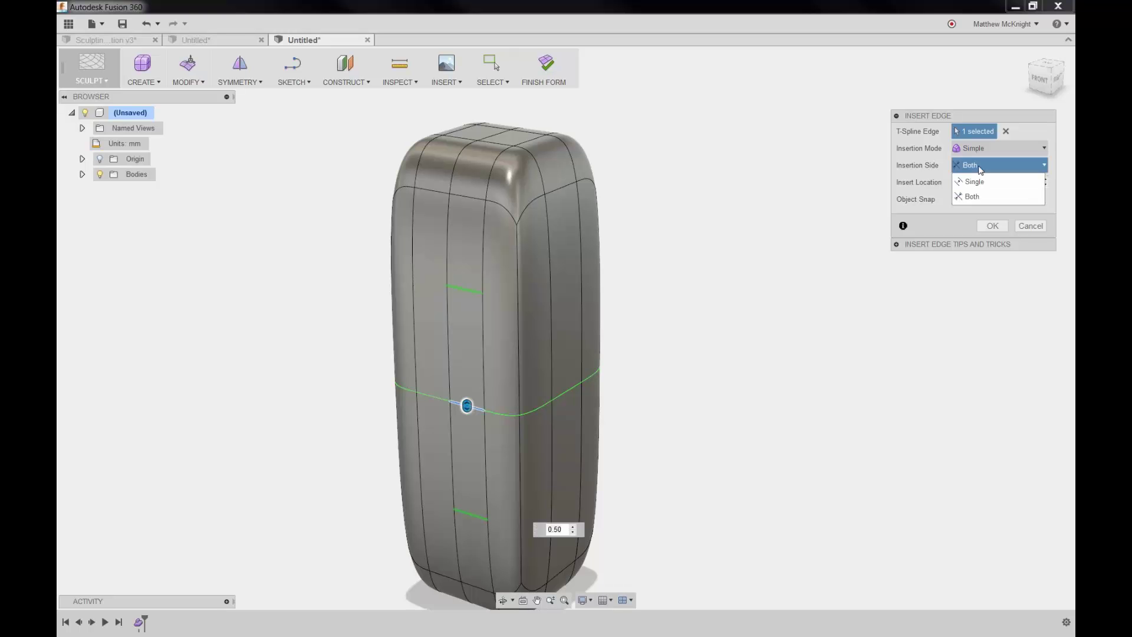
pyautogui.click(981, 182)
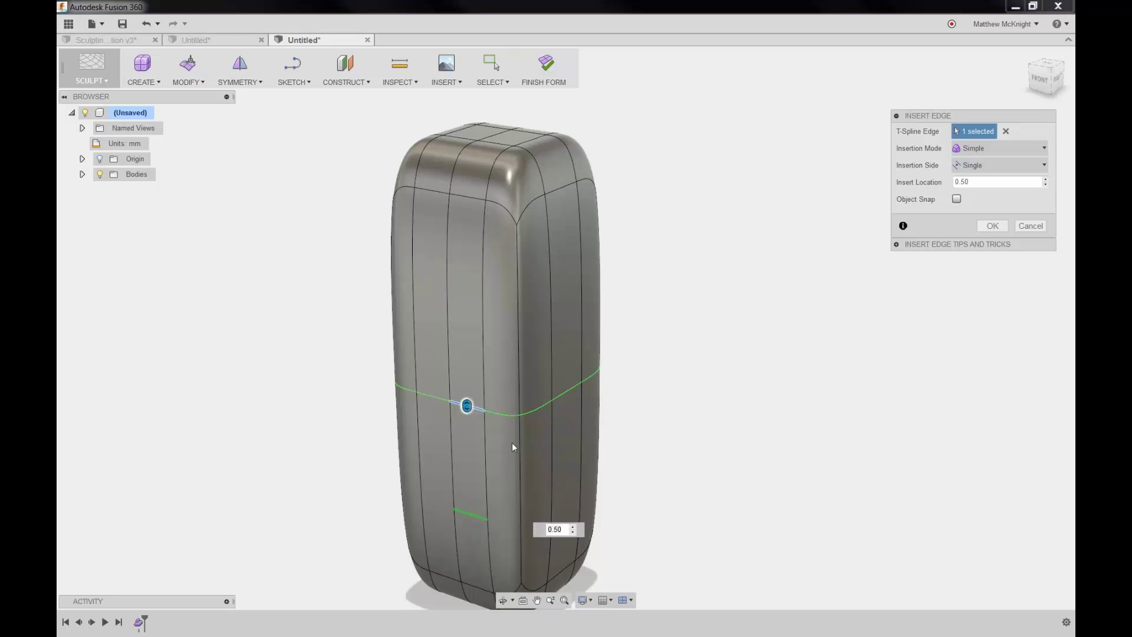
# Step: Move the inserted edge's location to about 0.74, apply it, and undo the insertion
pyautogui.moveTo(466, 406); pyautogui.dragTo(472, 458)
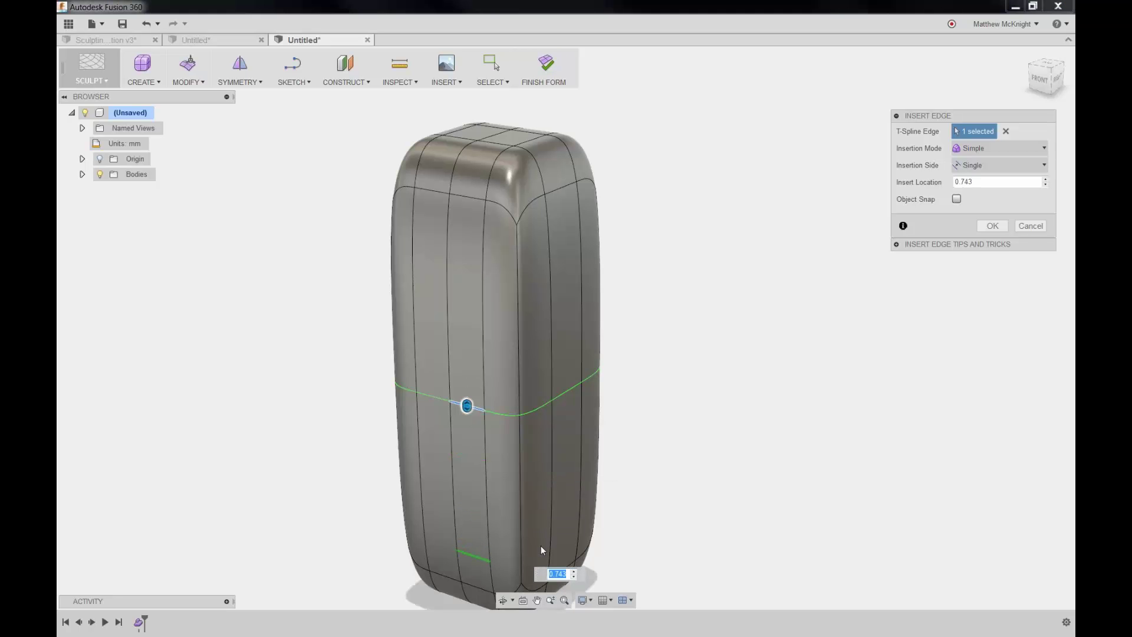
pyautogui.press('BackSpace')
pyautogui.press('Return')
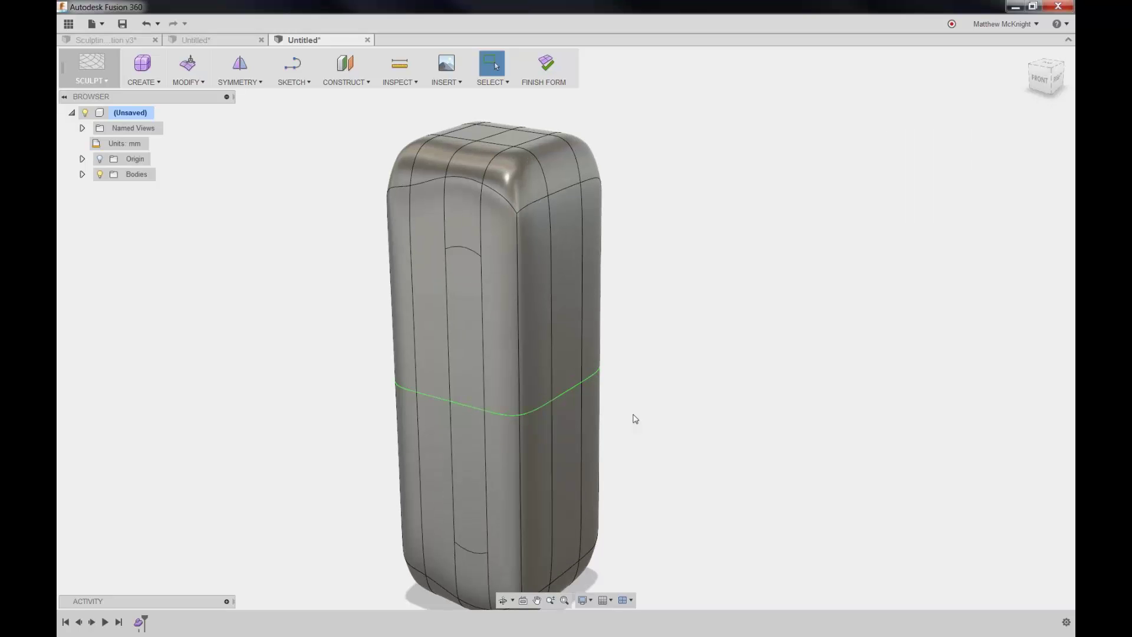
pyautogui.moveTo(614, 369); pyautogui.dragTo(621, 324, button='middle')
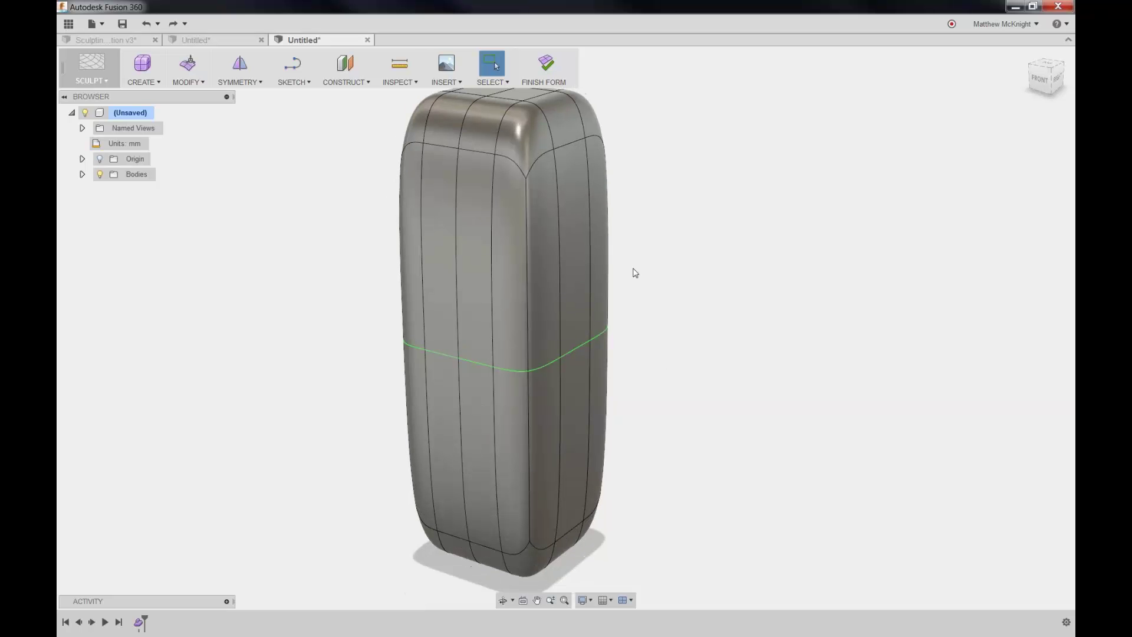
# Step: Insert a single-sided edge loop from the entire symmetry loop at an insert location of about 0.707
pyautogui.click(189, 83)
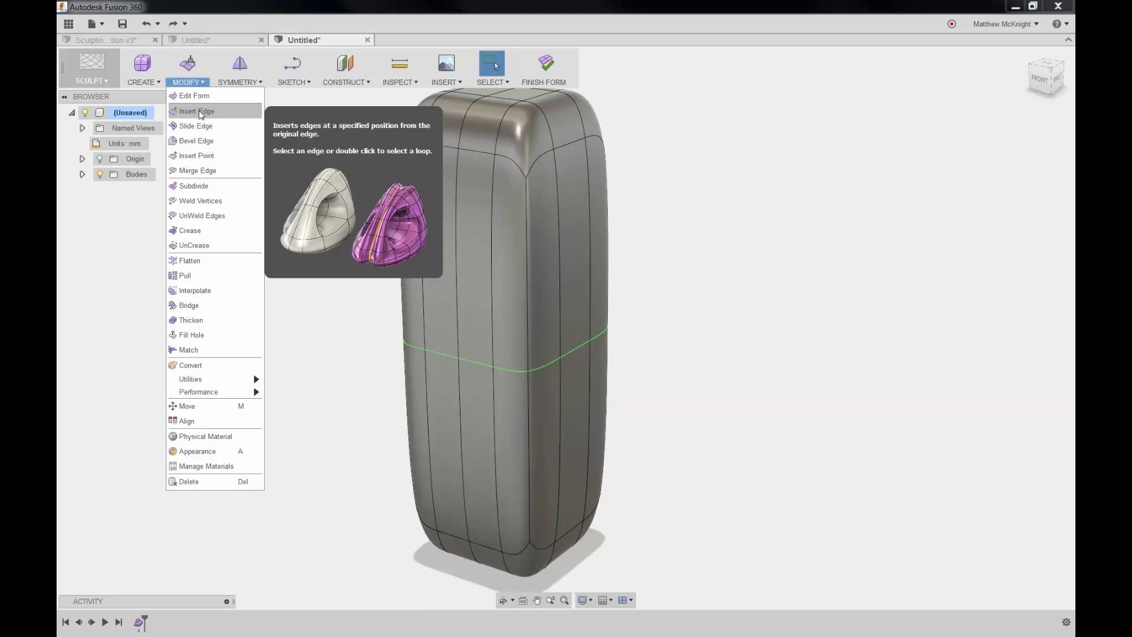
pyautogui.click(197, 112)
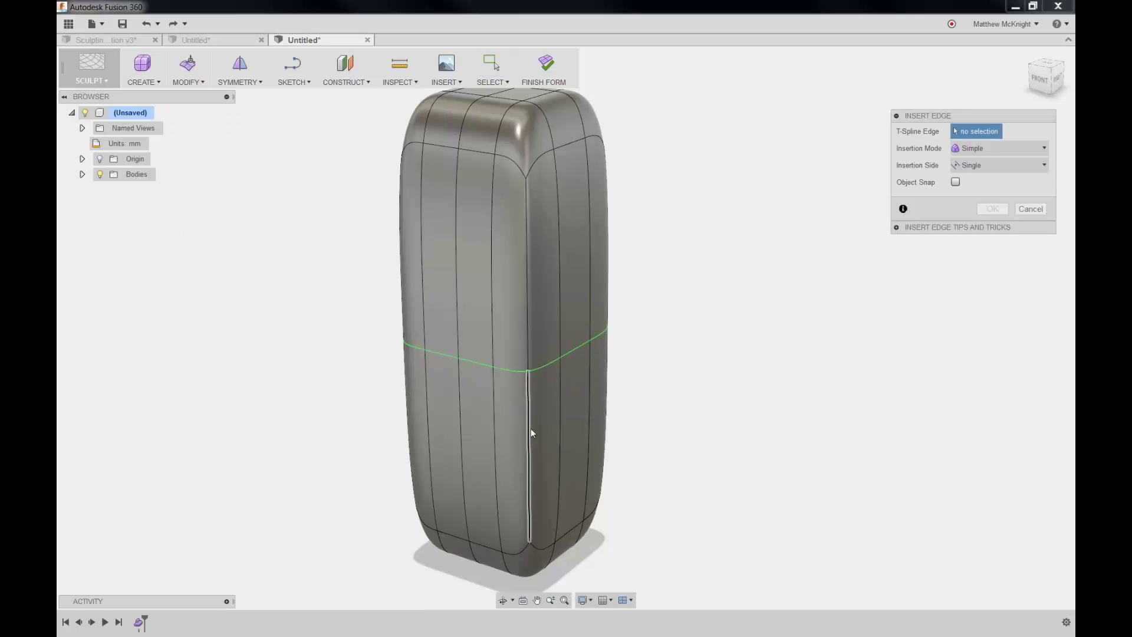
pyautogui.doubleClick(483, 370)
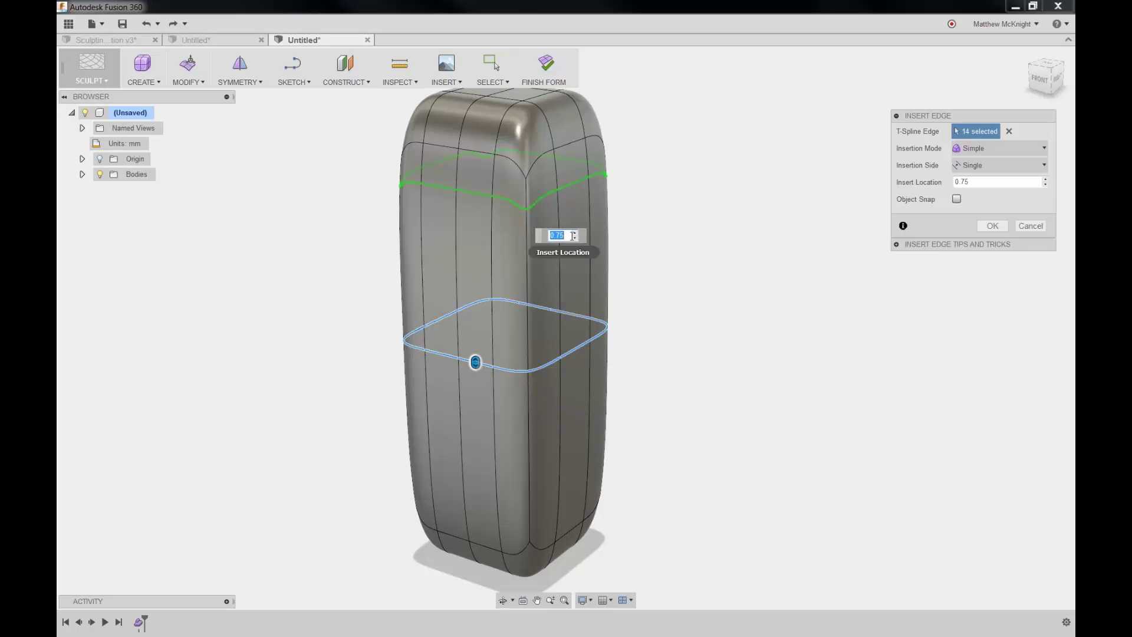
pyautogui.moveTo(475, 361)
pyautogui.mouseDown()
pyautogui.moveTo(476, 349)
pyautogui.moveTo(480, 378)
pyautogui.moveTo(474, 361)
pyautogui.mouseUp()
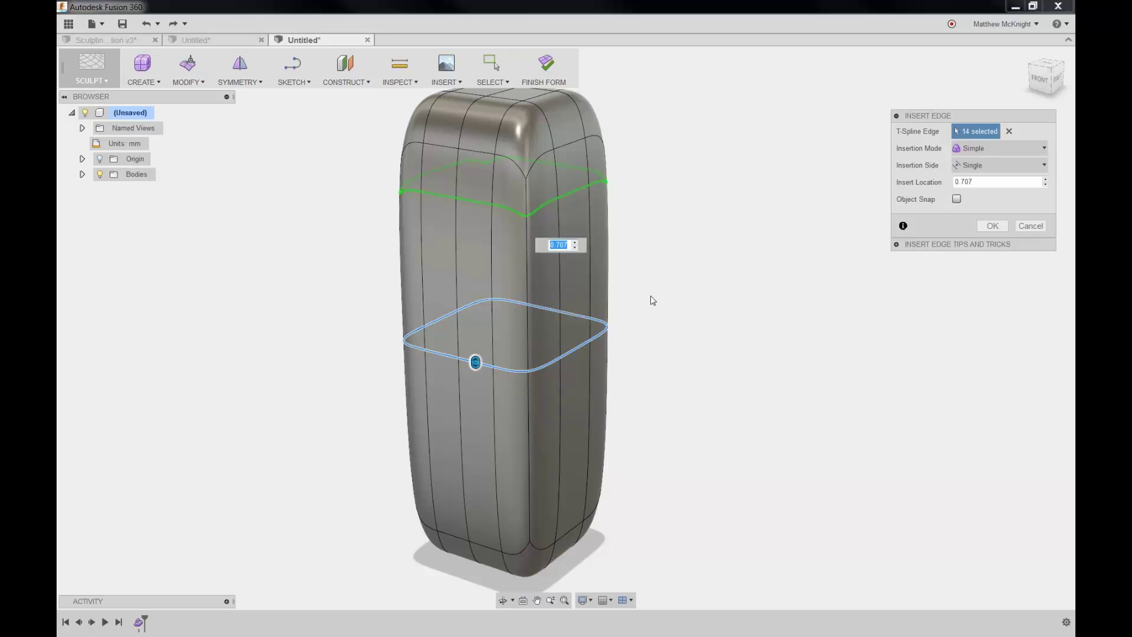
pyautogui.click(994, 226)
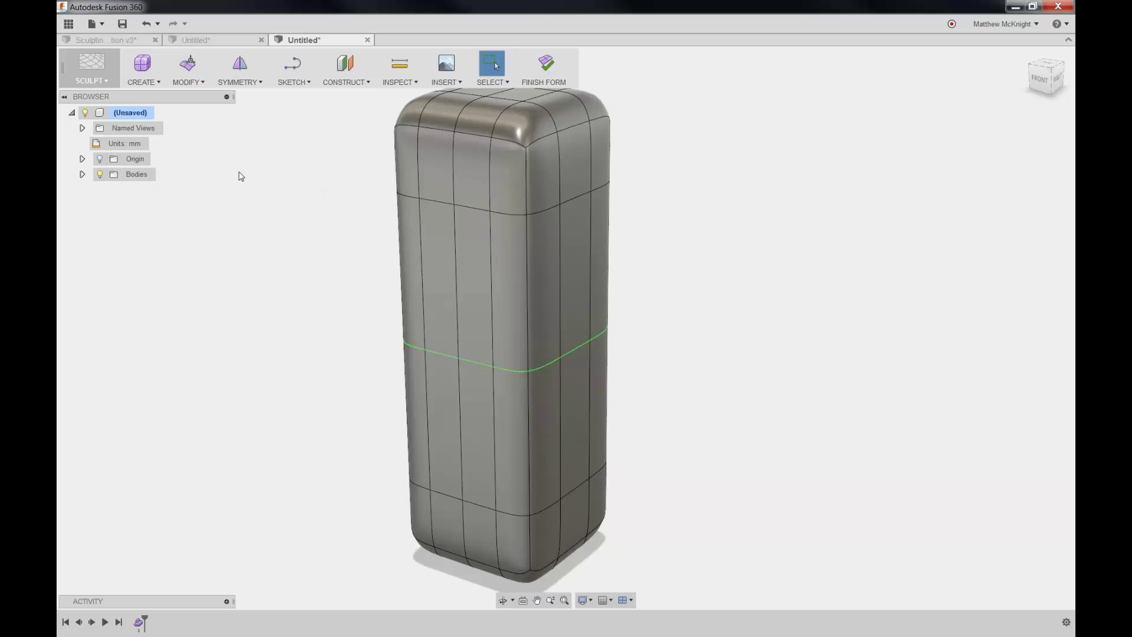
# Step: Scale the middle symmetry edge loop inward to a factor of about 0.18 with Edit Form, narrowing the box's waist
pyautogui.click(185, 69)
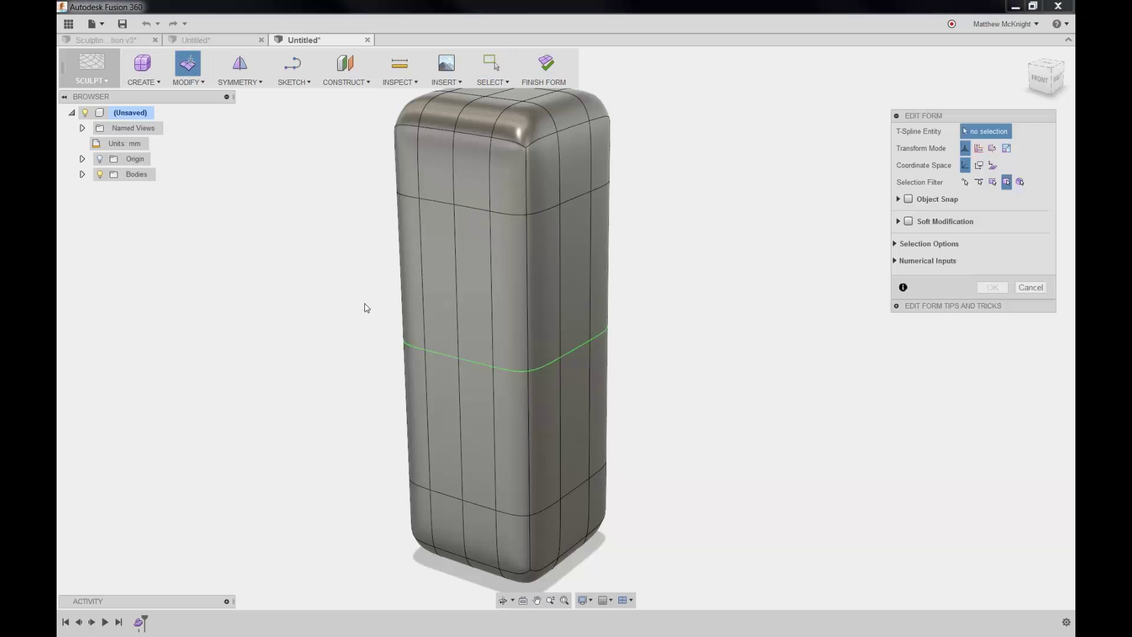
pyautogui.doubleClick(471, 360)
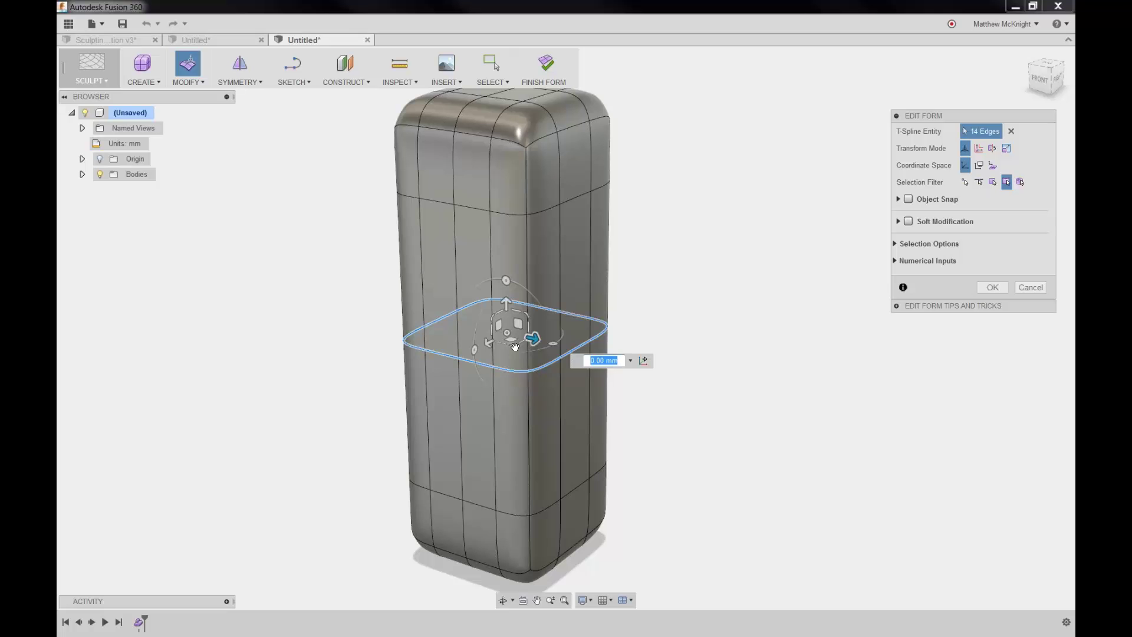
pyautogui.moveTo(515, 347); pyautogui.dragTo(507, 302)
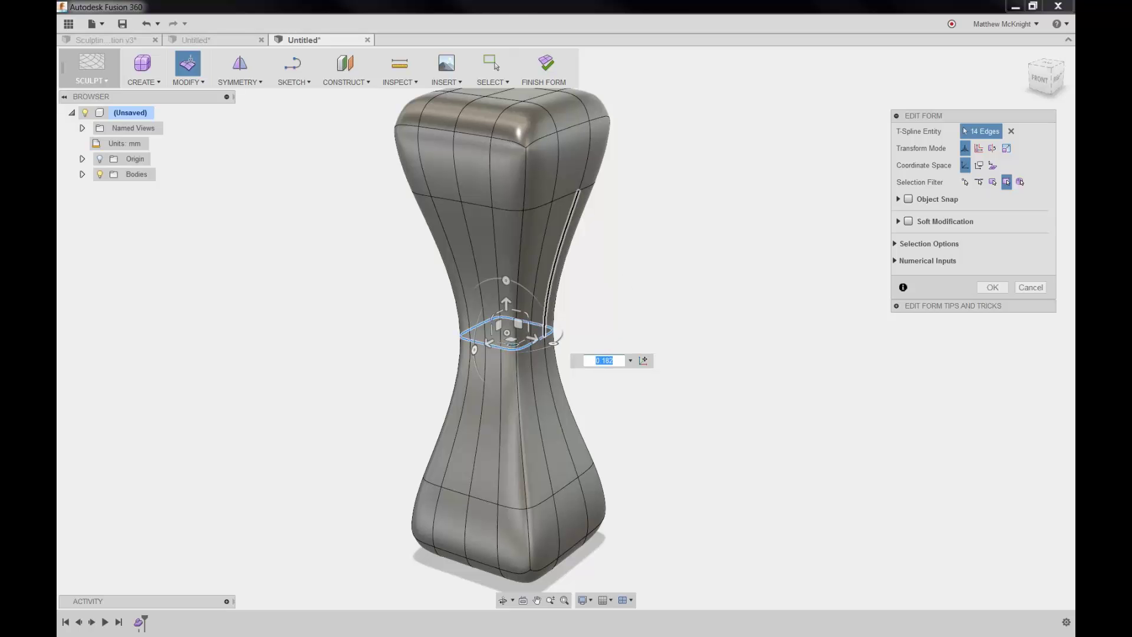
# Step: Scale the waist edge loop inward to a factor of about 0.139 and move the upper horizontal edge loop upward
pyautogui.moveTo(513, 346); pyautogui.dragTo(514, 342)
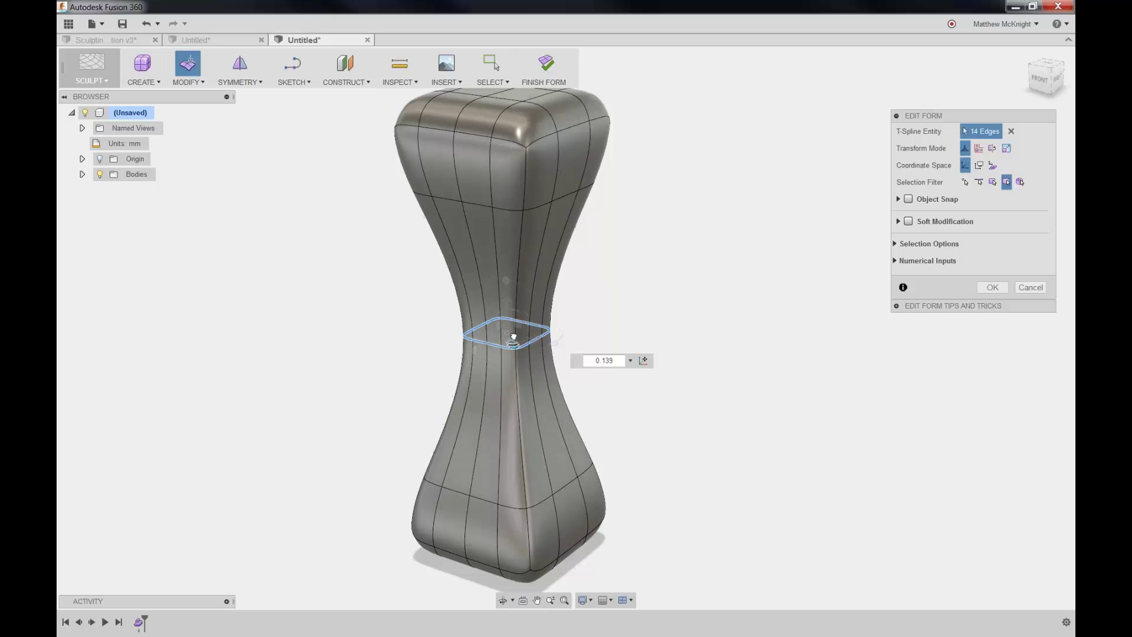
pyautogui.click(660, 236)
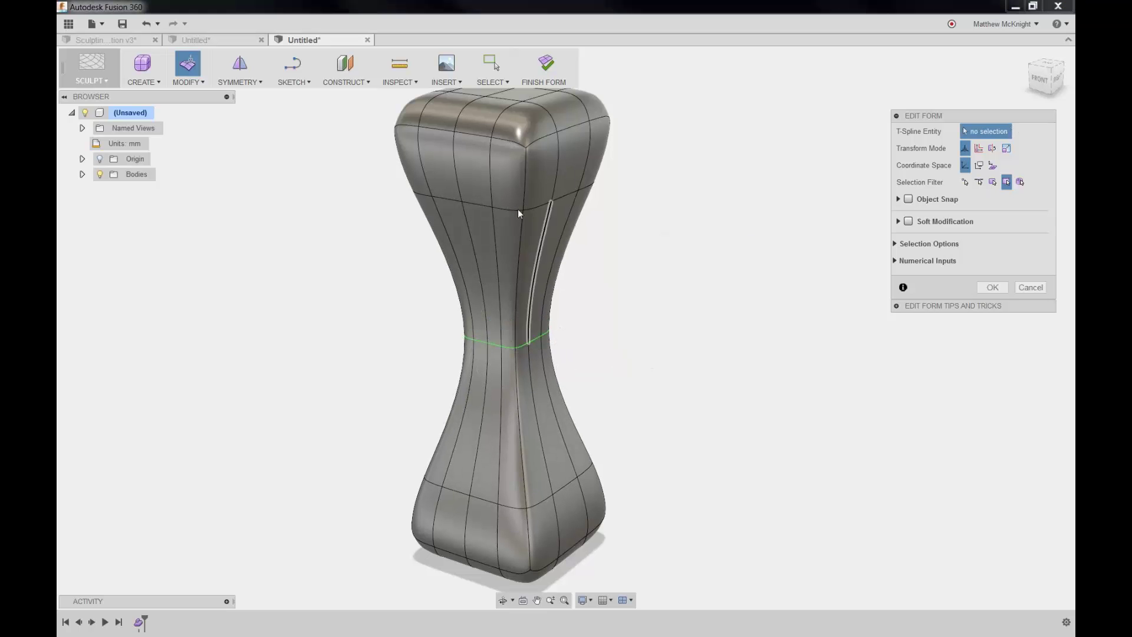
pyautogui.doubleClick(482, 204)
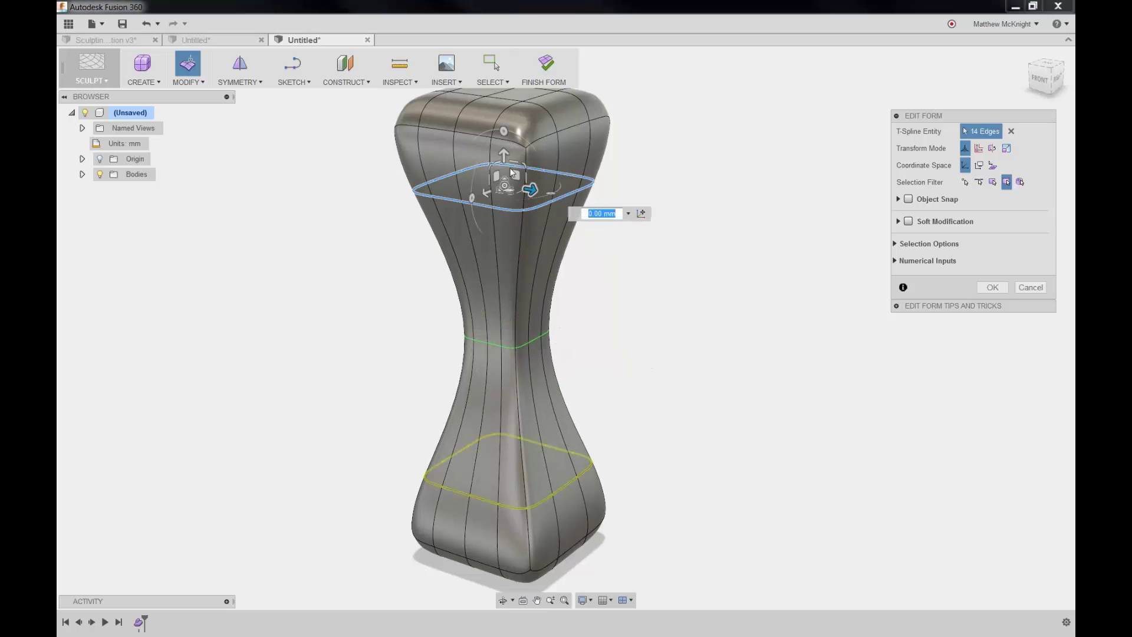
pyautogui.moveTo(504, 155)
pyautogui.mouseDown()
pyautogui.moveTo(505, 136)
pyautogui.moveTo(505, 232)
pyautogui.moveTo(505, 121)
pyautogui.moveTo(503, 137)
pyautogui.mouseUp()
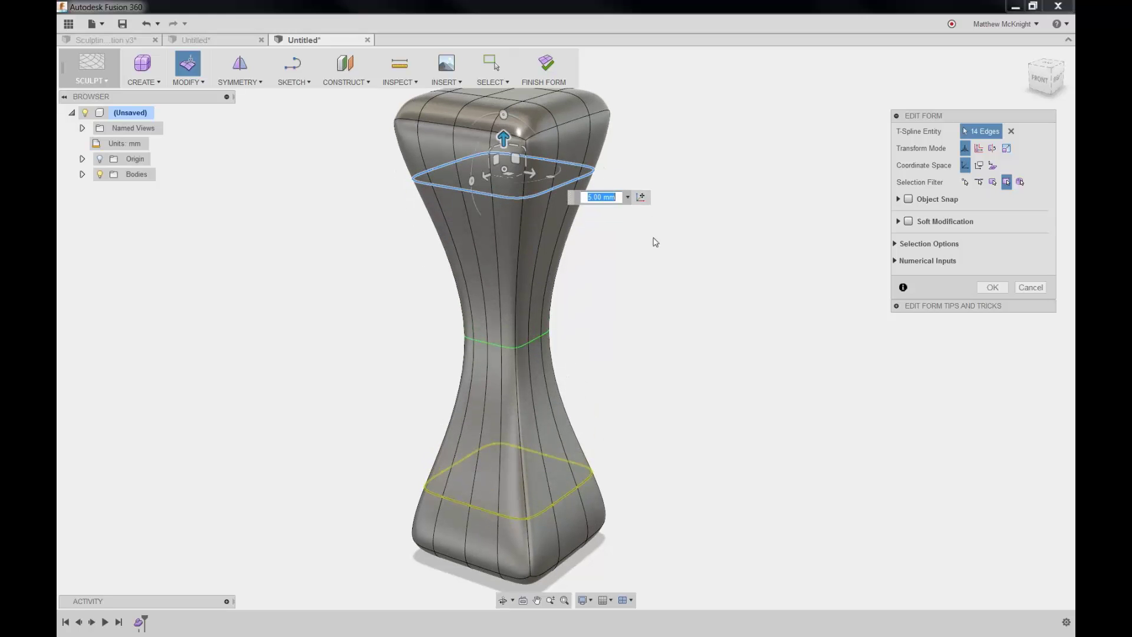
pyautogui.click(658, 286)
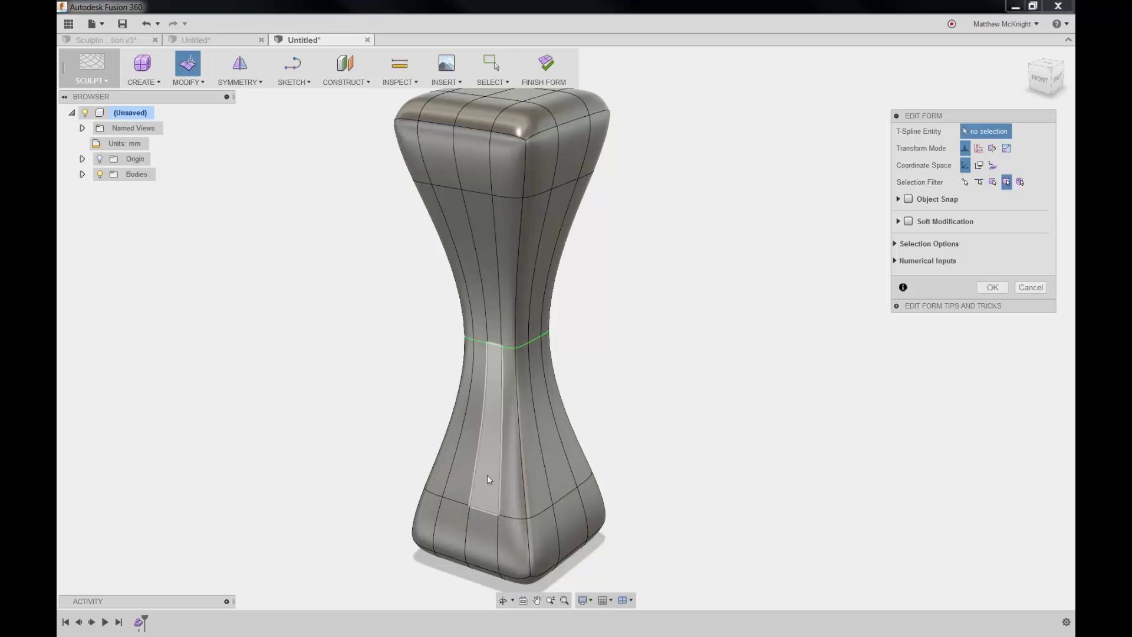
# Step: Try to delete the lower horizontal edge loop within Edit Form and accept the form edits
pyautogui.doubleClick(476, 192)
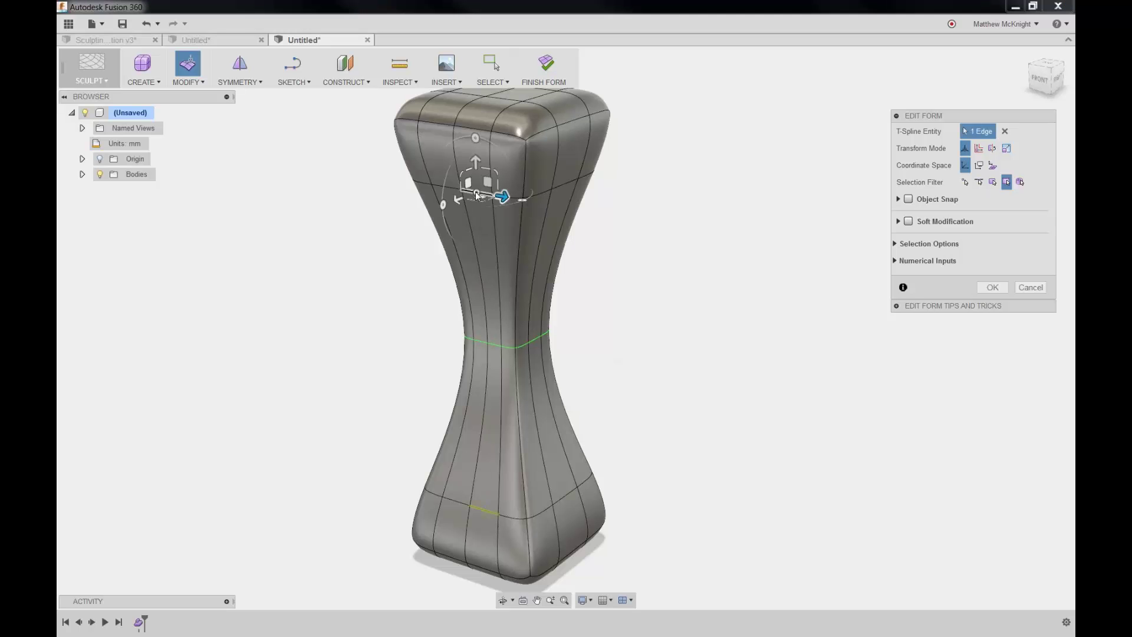
pyautogui.click(626, 243)
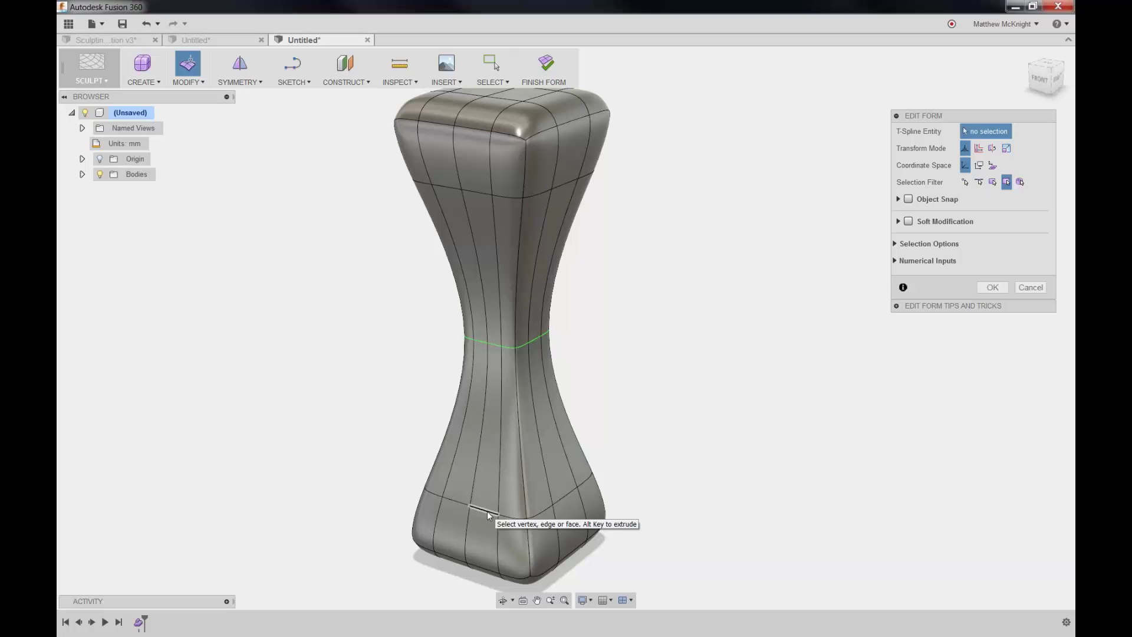
pyautogui.doubleClick(487, 510)
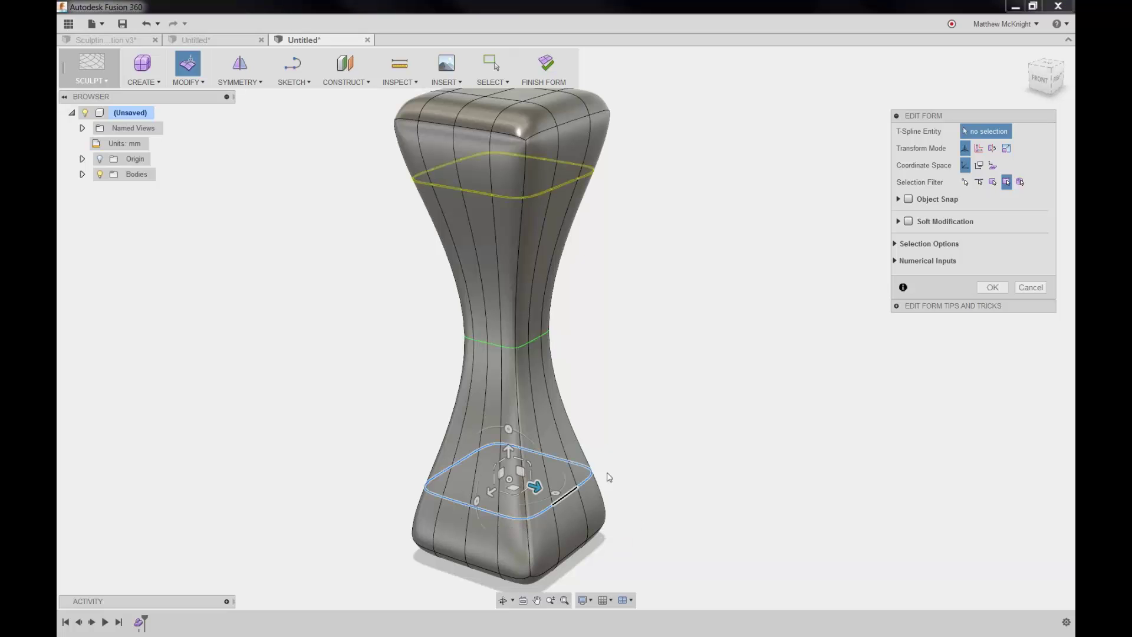
pyautogui.press('BackSpace')
pyautogui.click(614, 435)
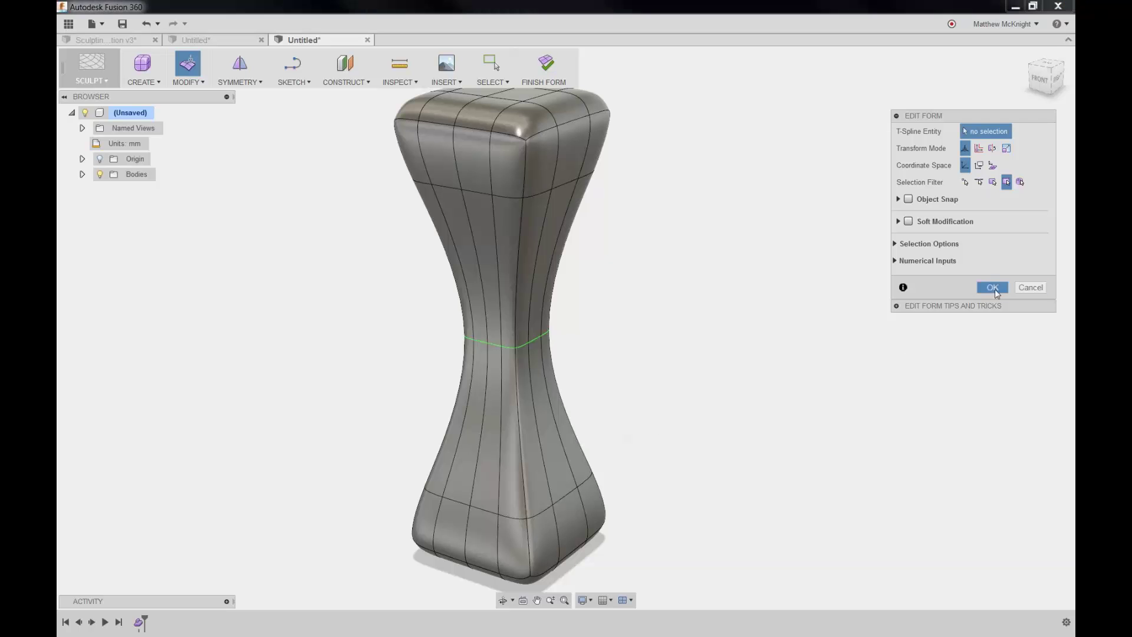
pyautogui.click(992, 287)
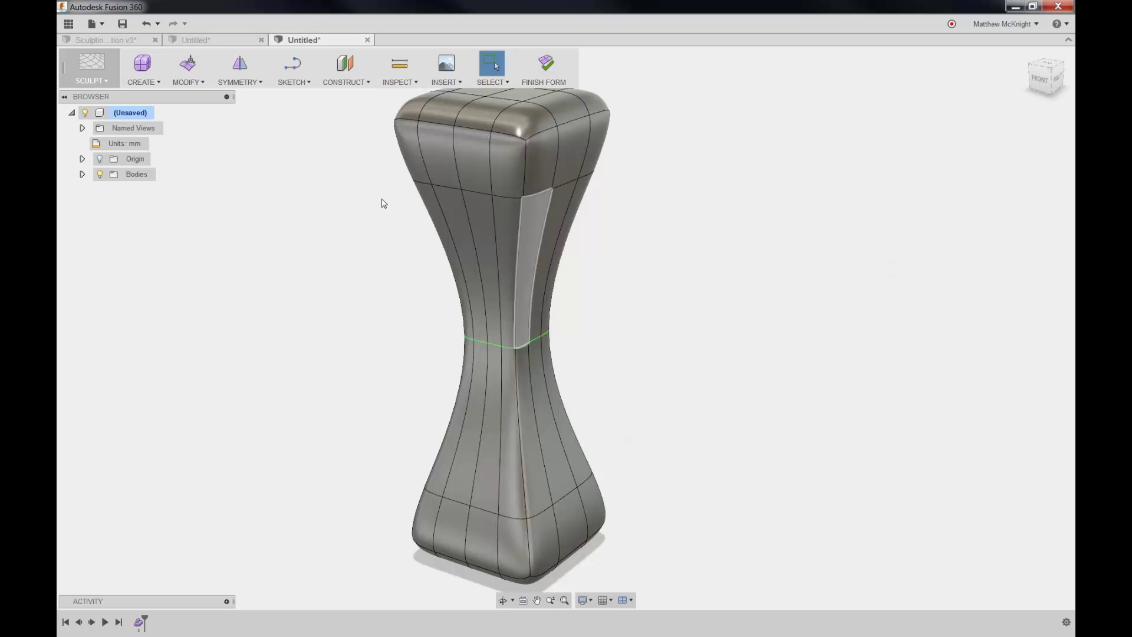
pyautogui.click(187, 62)
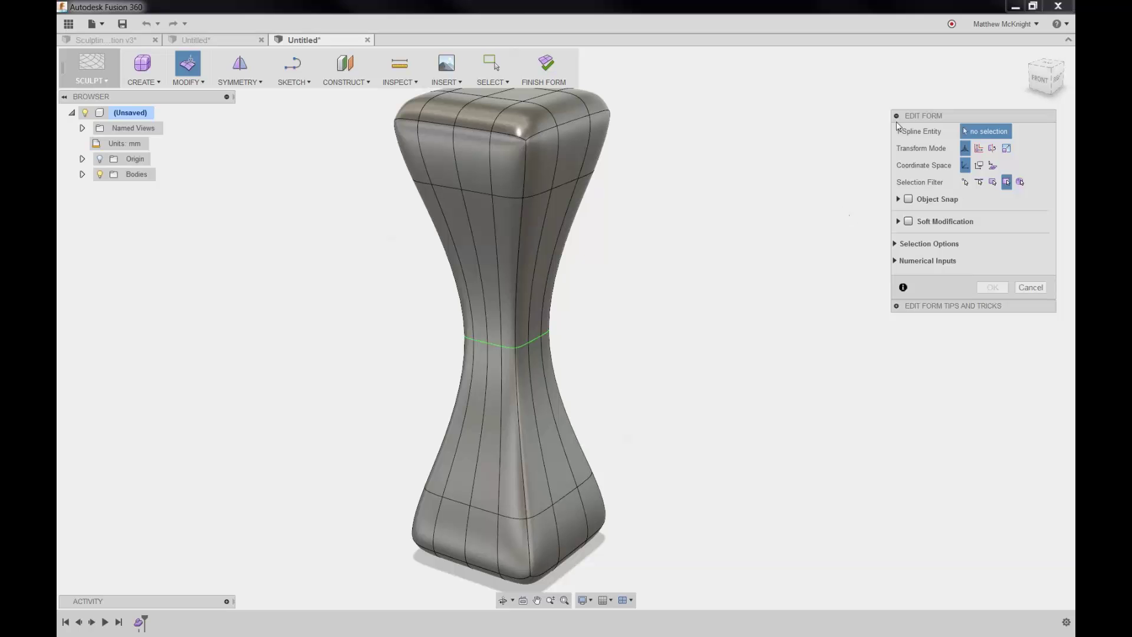
pyautogui.doubleClick(484, 510)
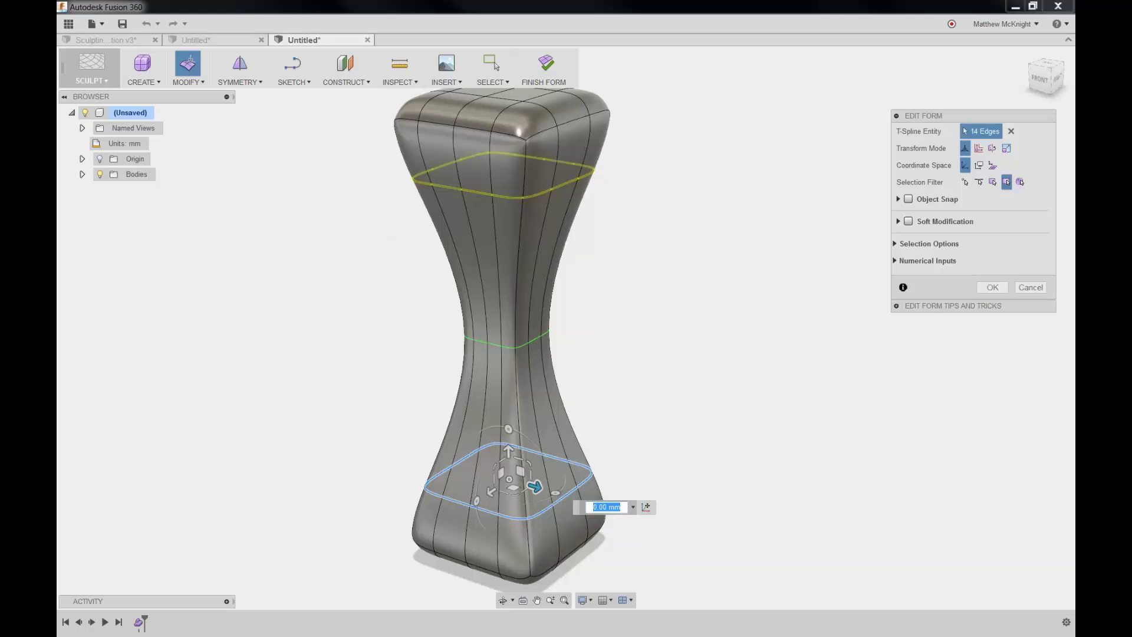
pyautogui.click(1033, 288)
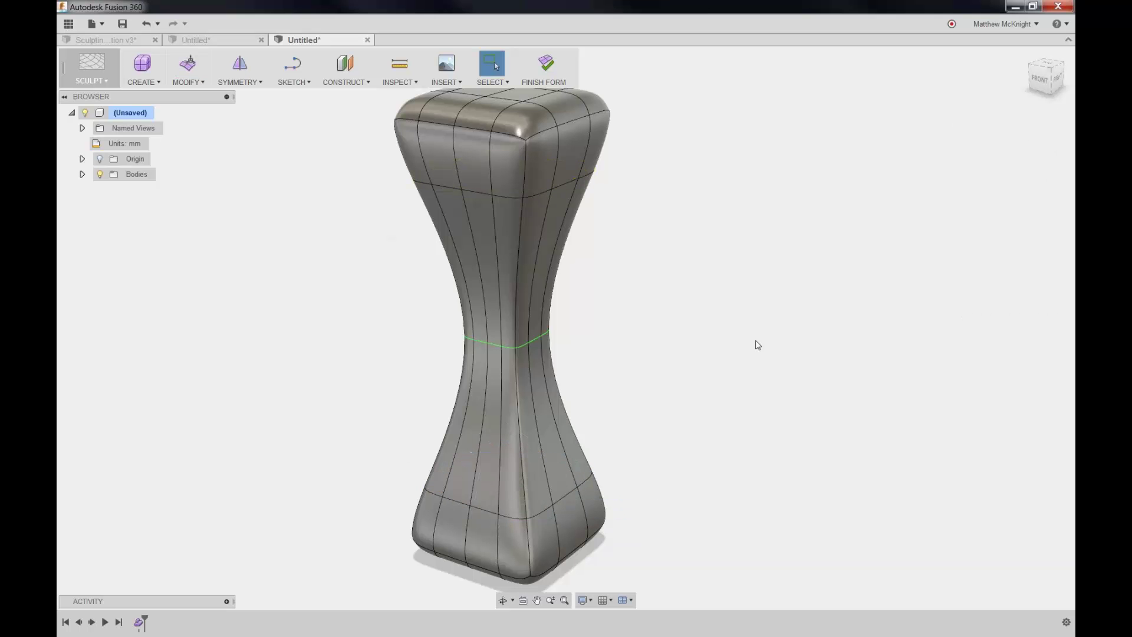
# Step: Try deleting the lower horizontal edge loop while the body's symmetry is still active
pyautogui.doubleClick(484, 511)
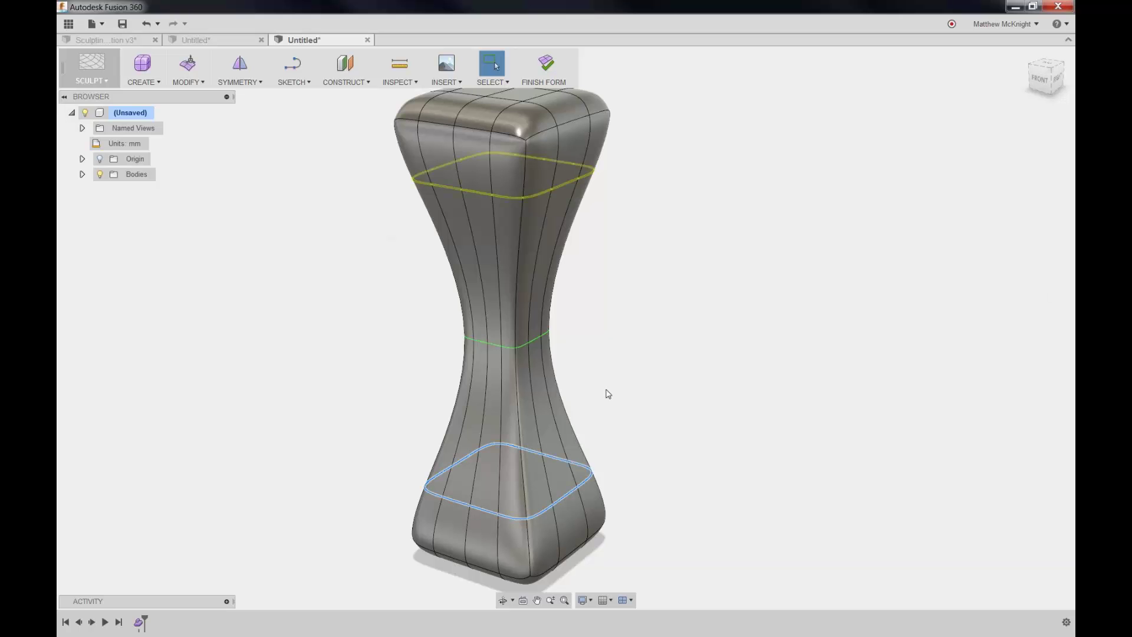
pyautogui.press('Delete')
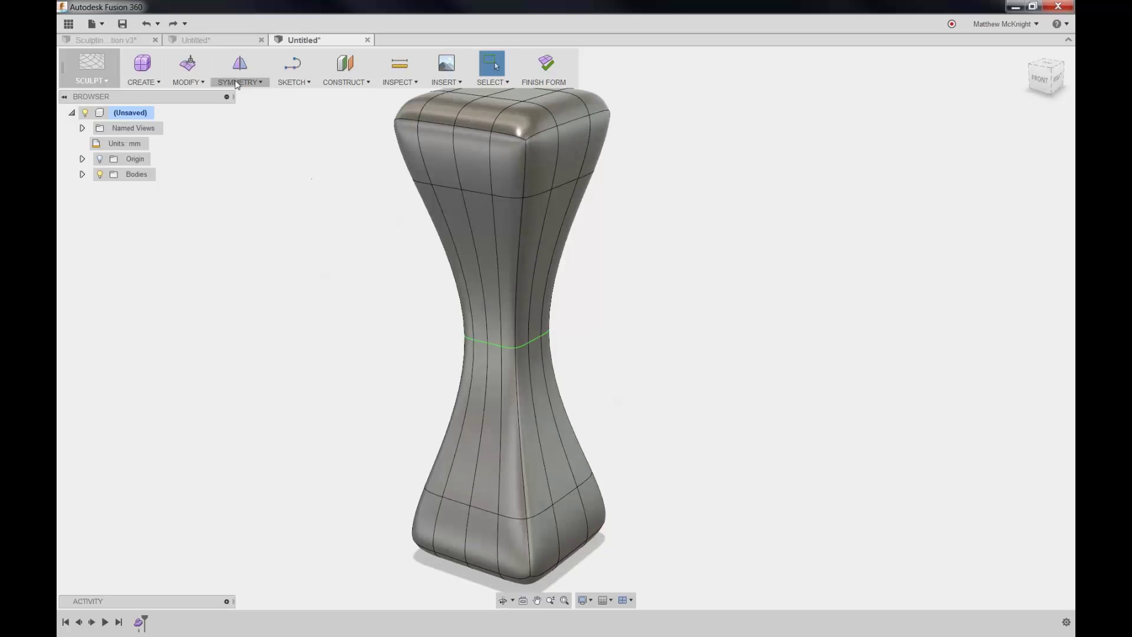
# Step: Clear the symmetry from the sculpted body
pyautogui.click(237, 83)
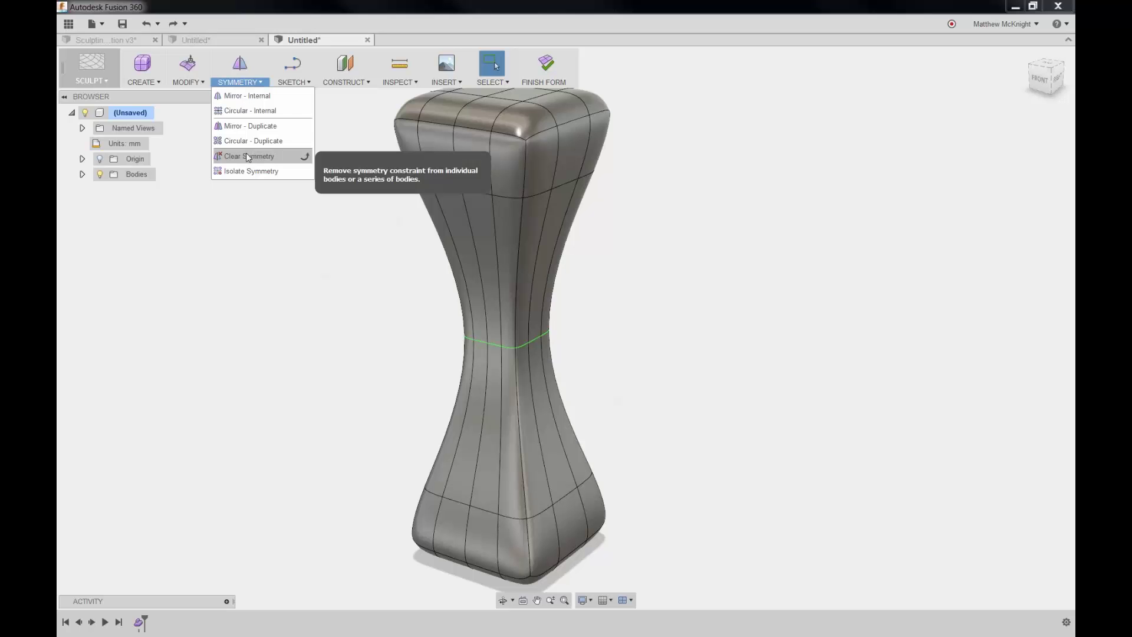
pyautogui.click(261, 156)
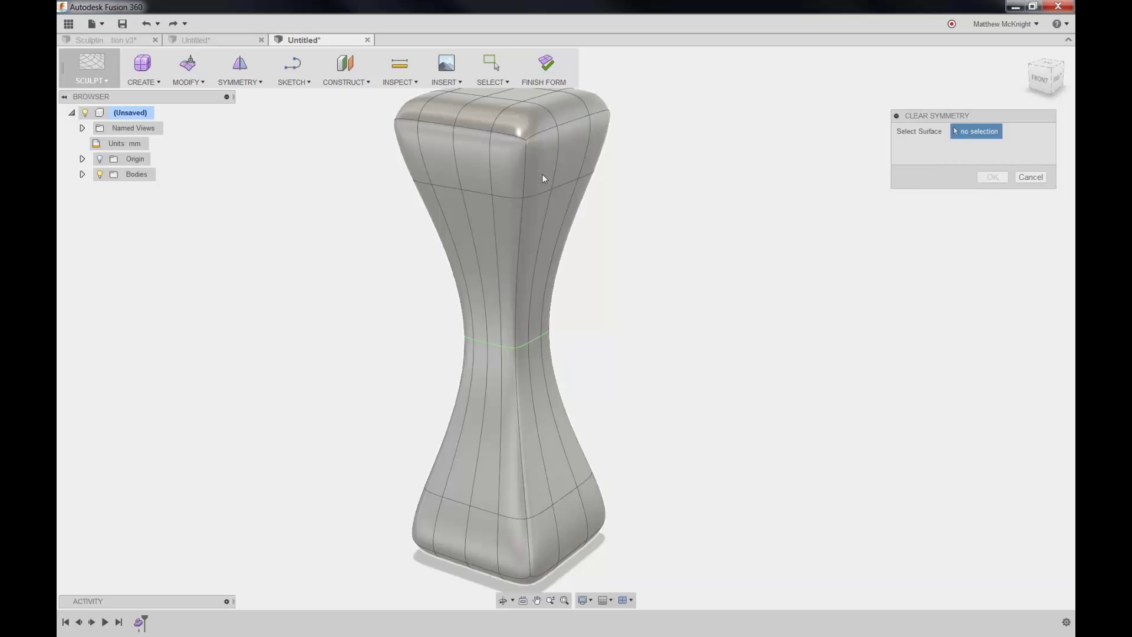
pyautogui.click(541, 176)
pyautogui.click(1005, 176)
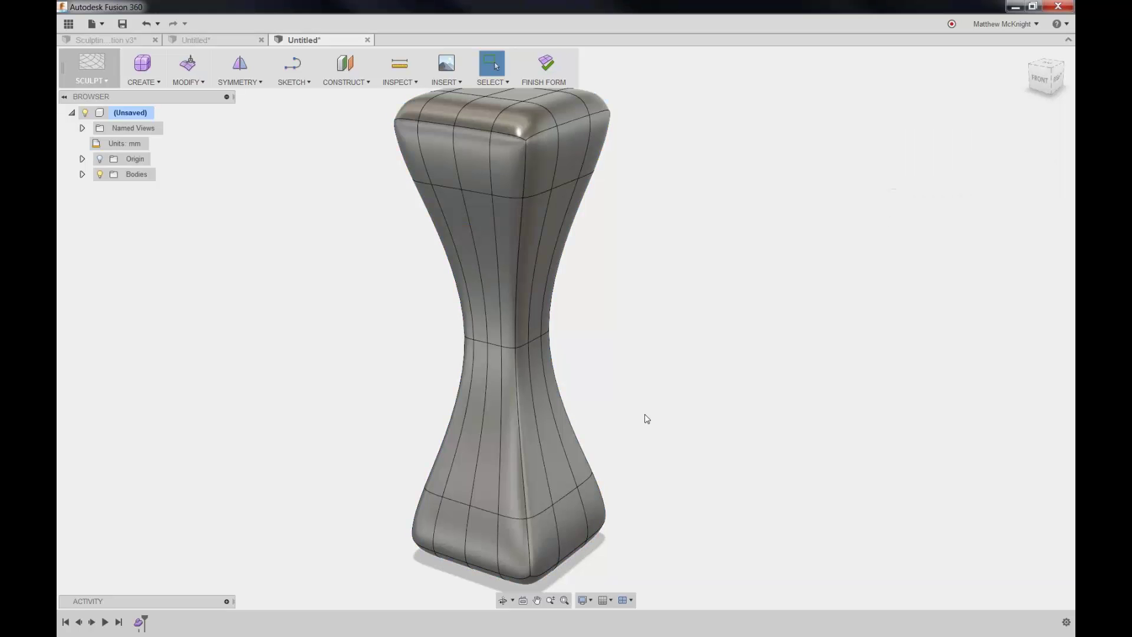
# Step: Delete the lower horizontal edge loop of the sculpted body and finish the form
pyautogui.doubleClick(489, 513)
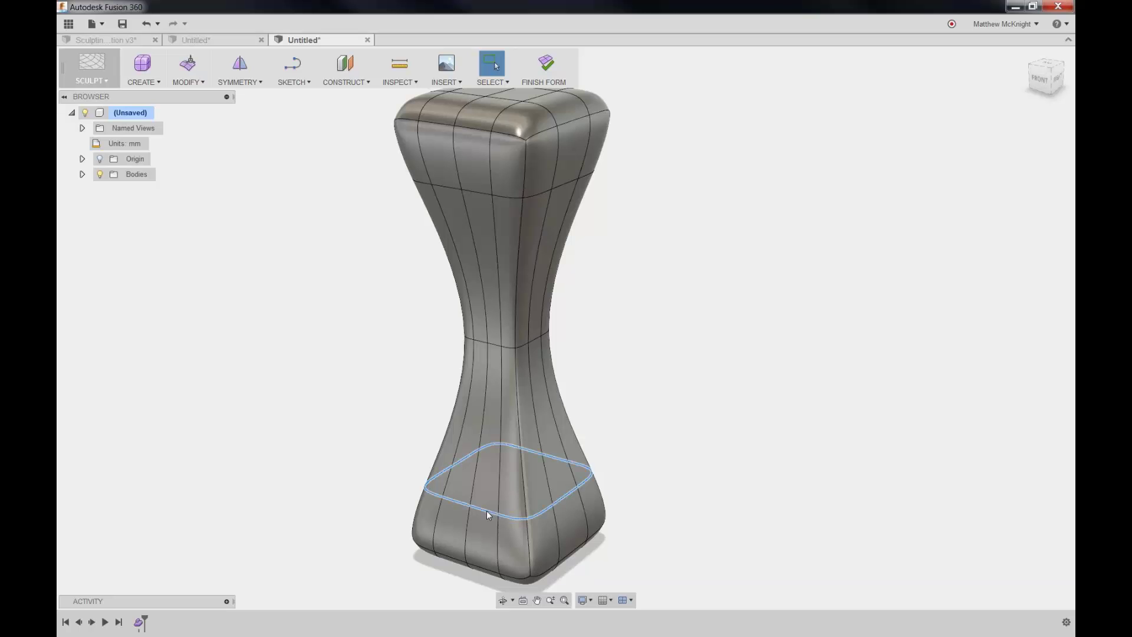
pyautogui.press('Delete')
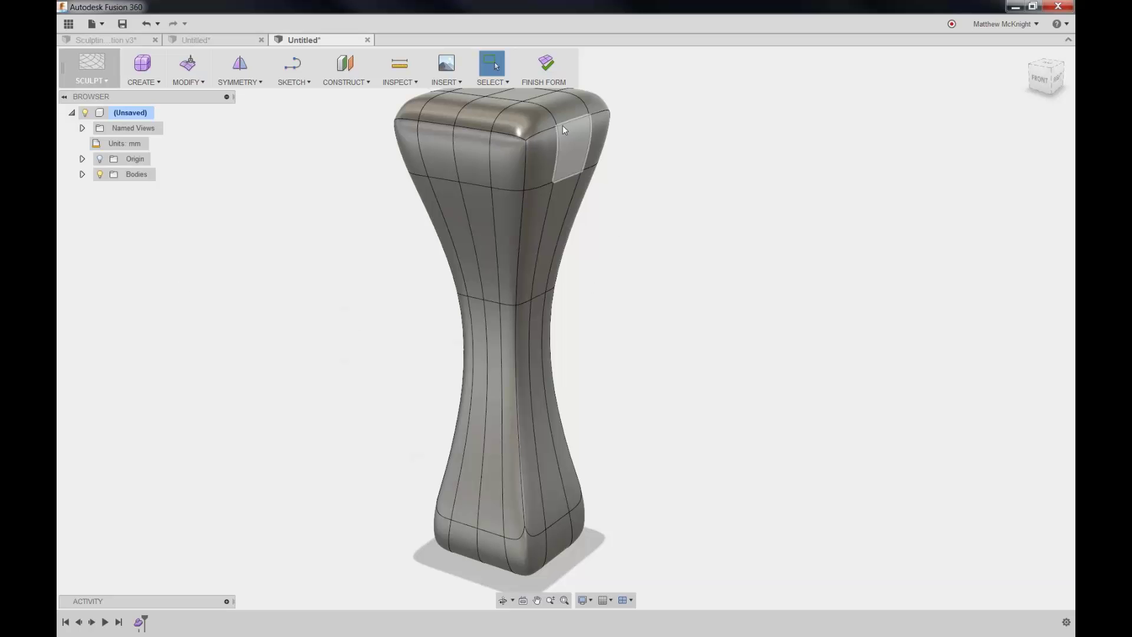
pyautogui.click(545, 64)
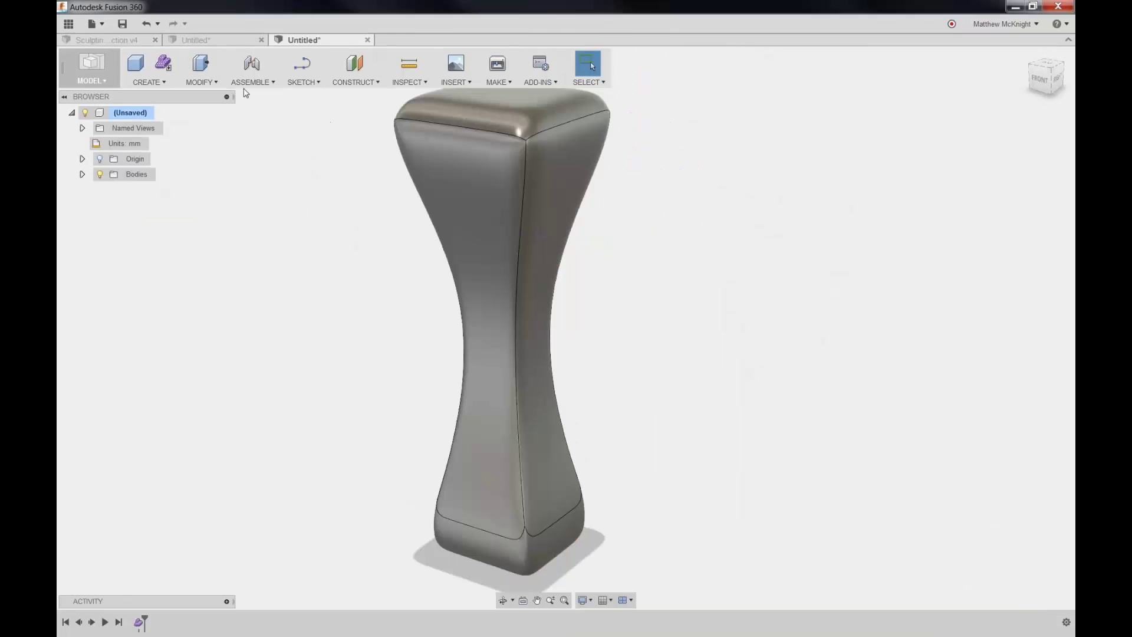
# Step: Open the Firemans Nozzle design from the project files and inspect the blend between the grip and the cylinder
pyautogui.click(69, 25)
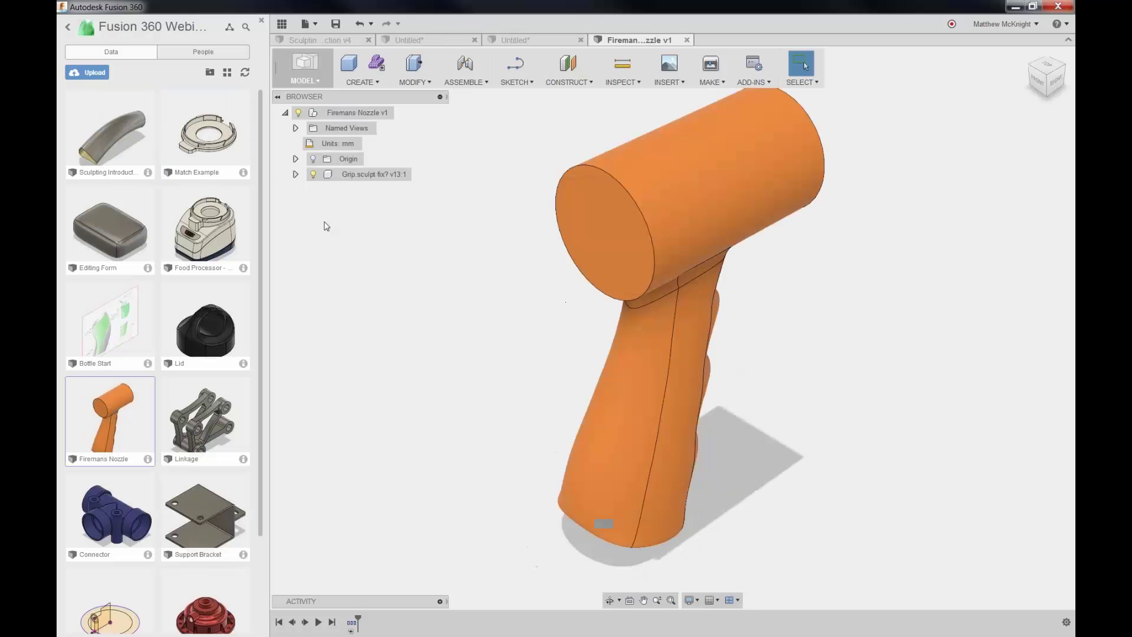
pyautogui.click(261, 20)
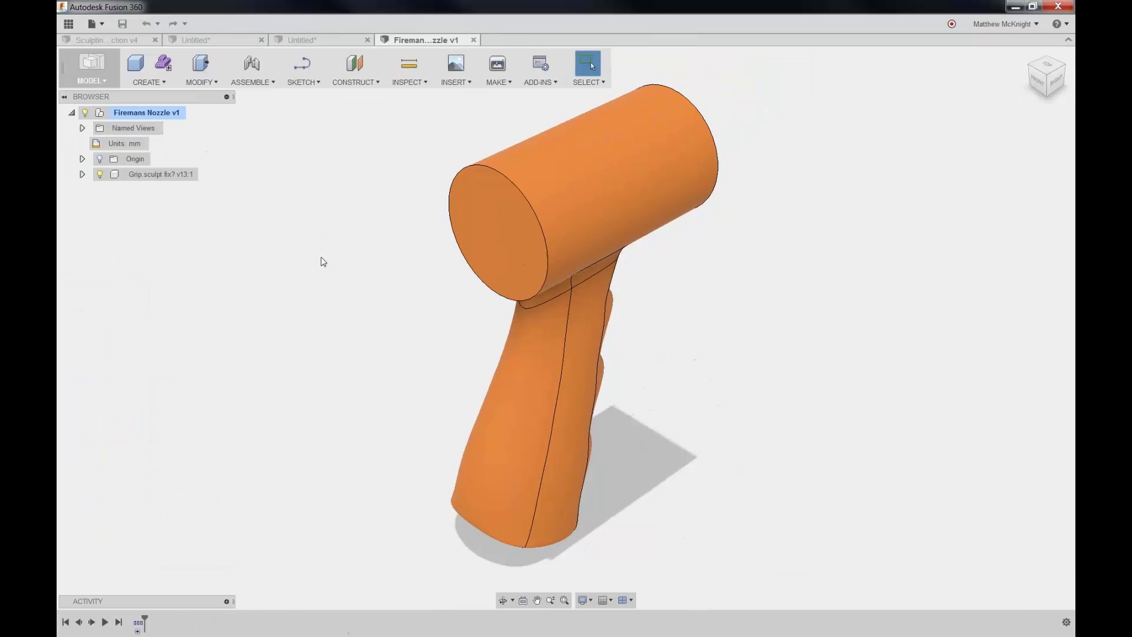
pyautogui.keyDown('shift'); pyautogui.moveTo(407, 299); pyautogui.dragTo(381, 277, button='middle'); pyautogui.keyUp('shift')
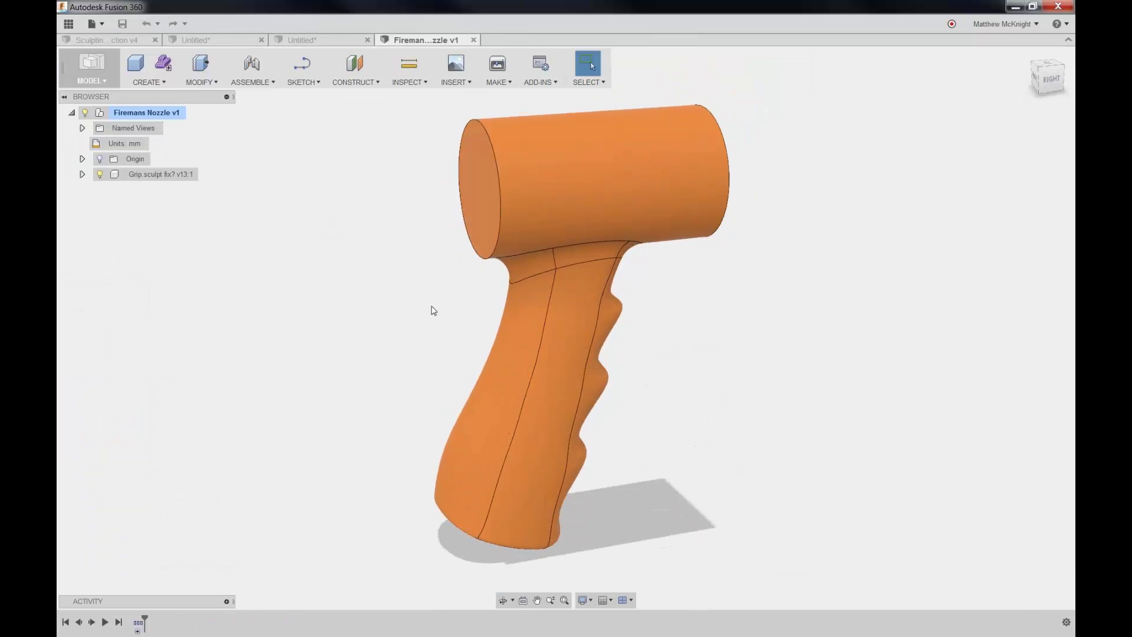
pyautogui.scroll(-1, 445, 288)
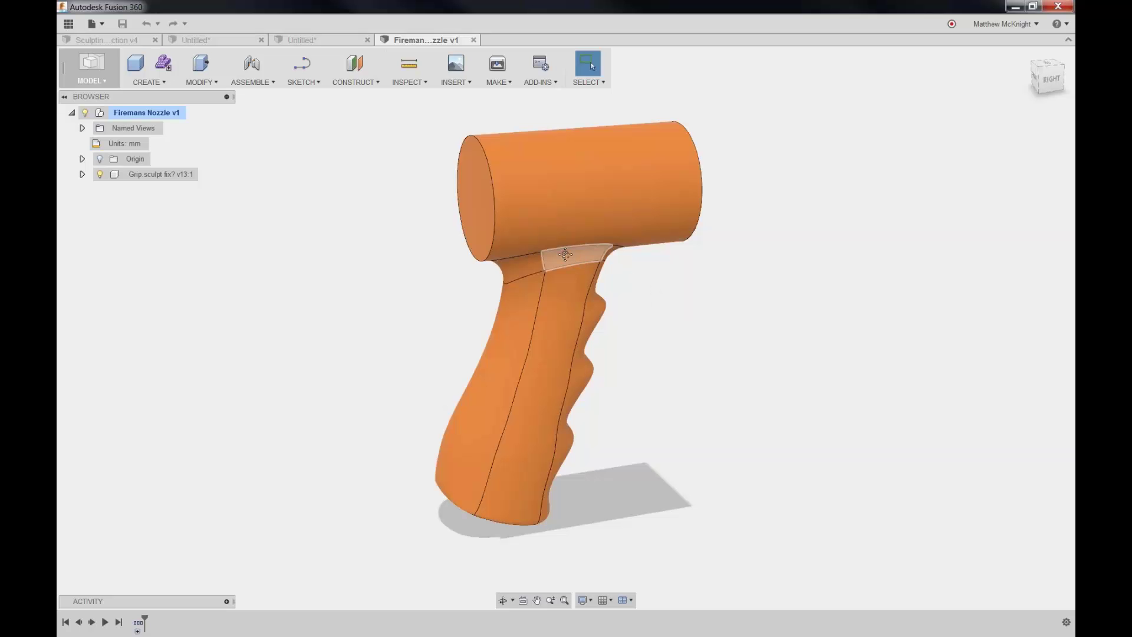
pyautogui.moveTo(568, 256); pyautogui.dragTo(530, 264, button='middle')
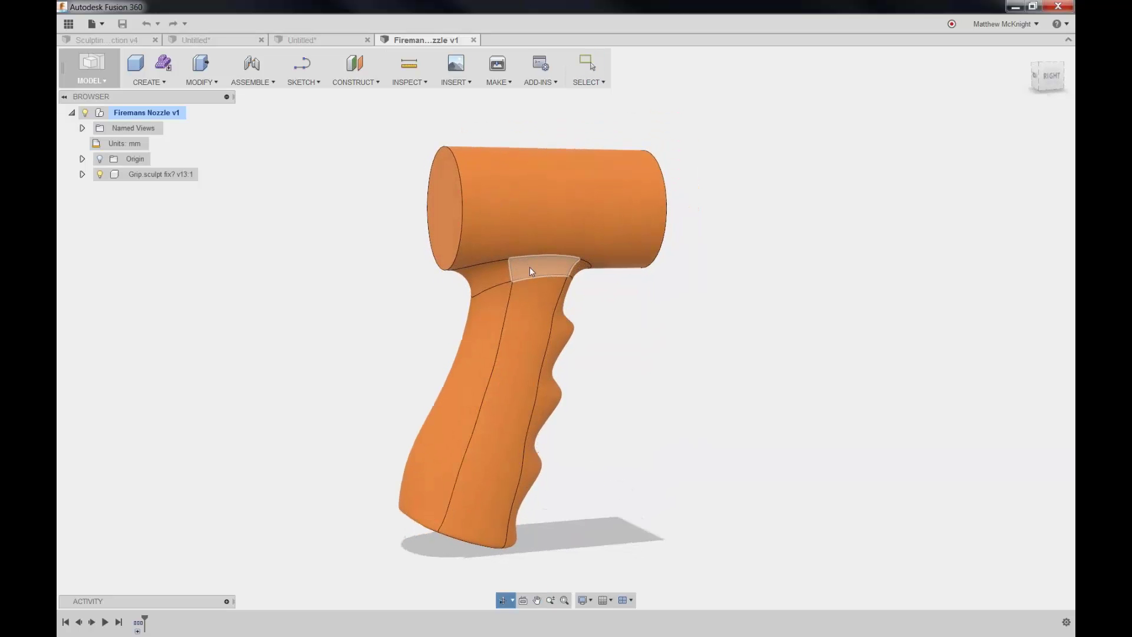
pyautogui.scroll(3, 530, 263)
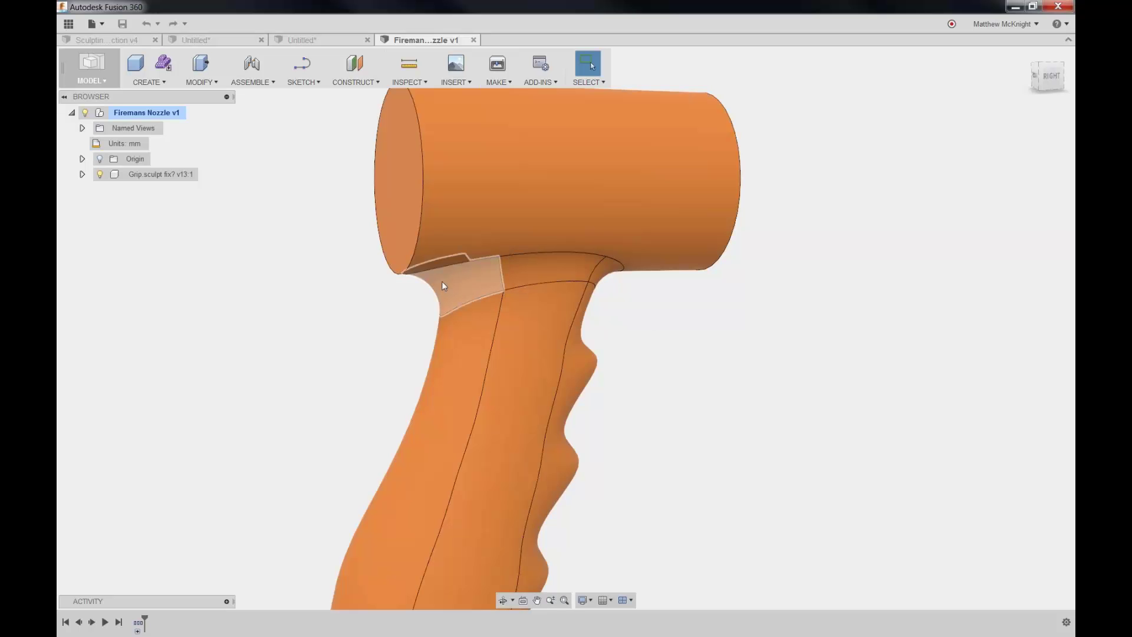
pyautogui.click(601, 276)
pyautogui.keyDown('ctrl'); pyautogui.click(521, 274); pyautogui.keyUp('ctrl')
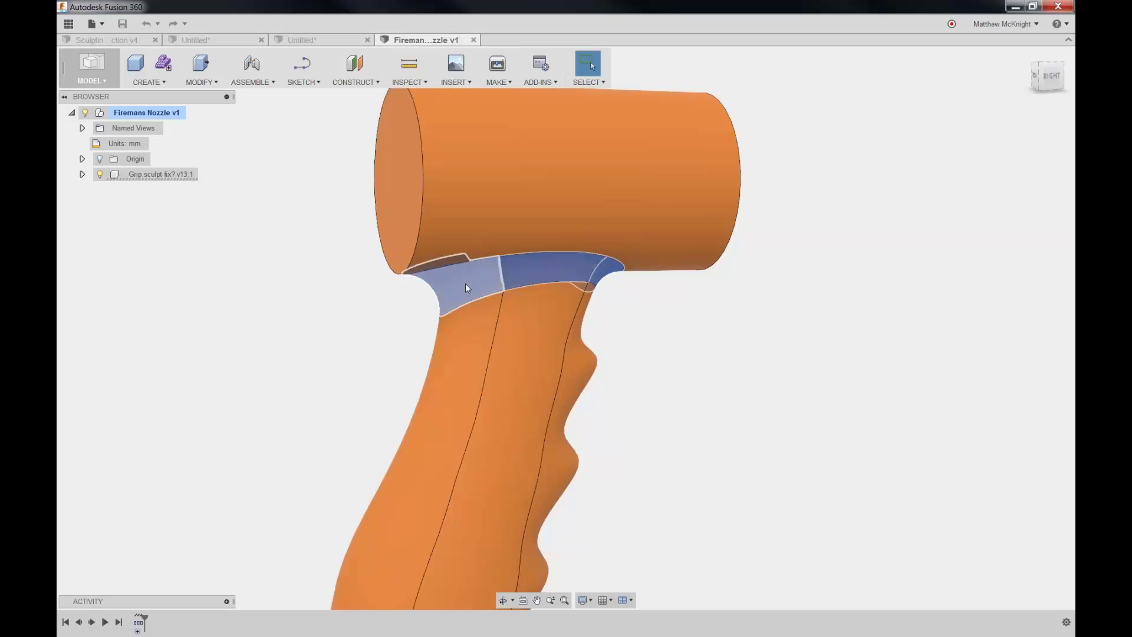
pyautogui.keyDown('ctrl'); pyautogui.click(448, 282); pyautogui.keyUp('ctrl')
pyautogui.keyDown('shift'); pyautogui.moveTo(448, 281); pyautogui.dragTo(637, 282, button='middle'); pyautogui.keyUp('shift')
pyautogui.keyDown('ctrl'); pyautogui.click(560, 268); pyautogui.keyUp('ctrl')
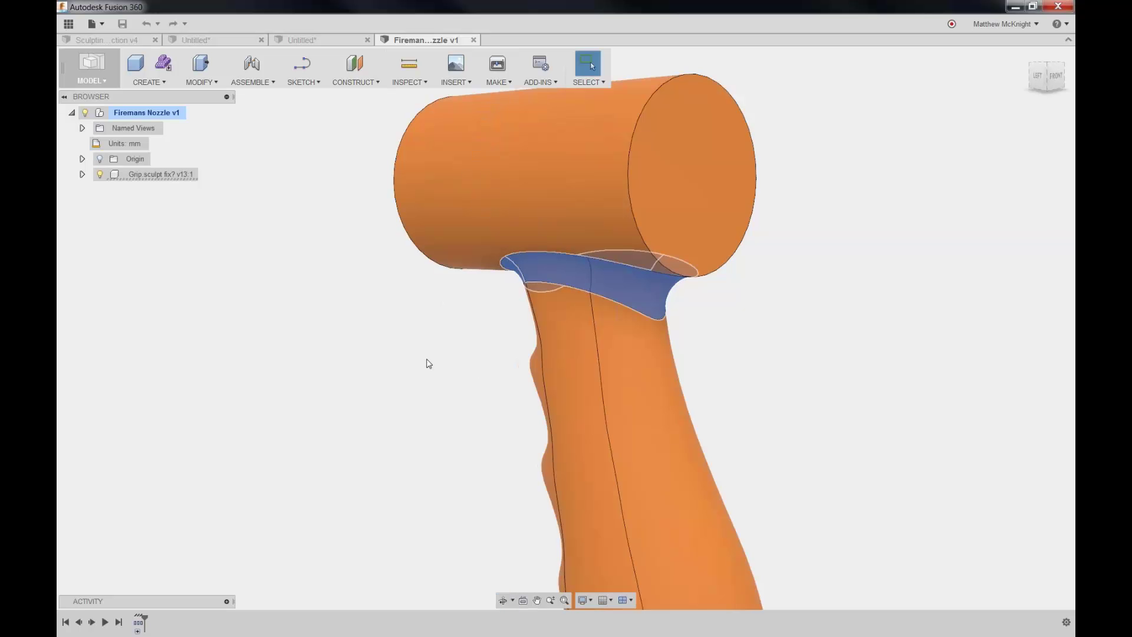
pyautogui.click(428, 363)
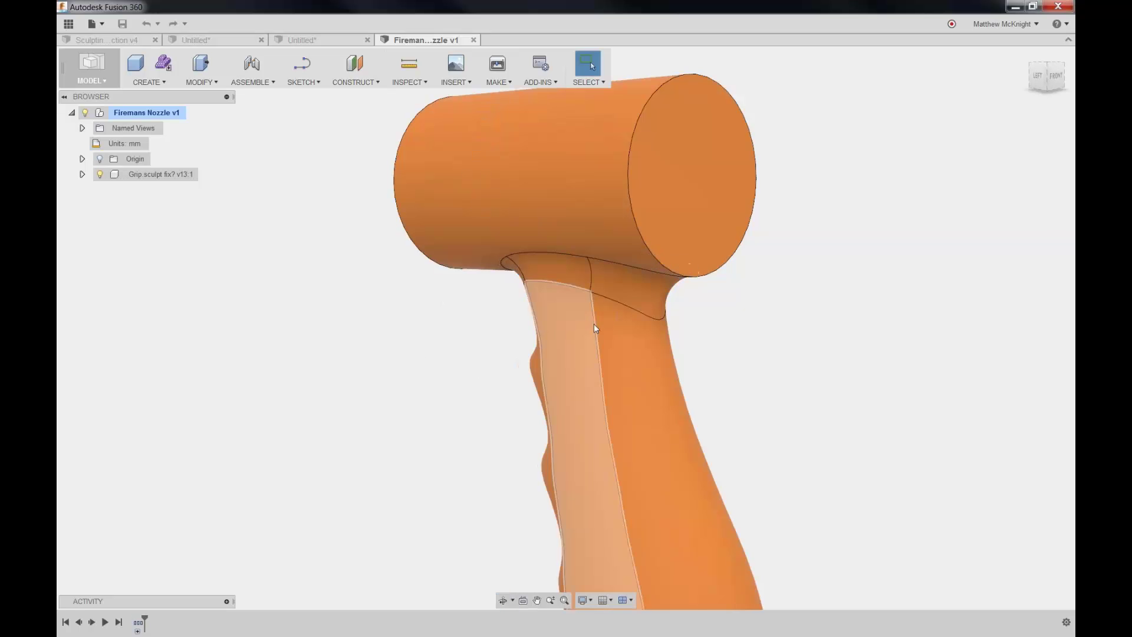
# Step: Delete all the blend faces joining the grip to the cylinder, including those hidden on the far side
pyautogui.keyDown('shift'); pyautogui.moveTo(649, 287); pyautogui.dragTo(531, 287, button='middle'); pyautogui.keyUp('shift')
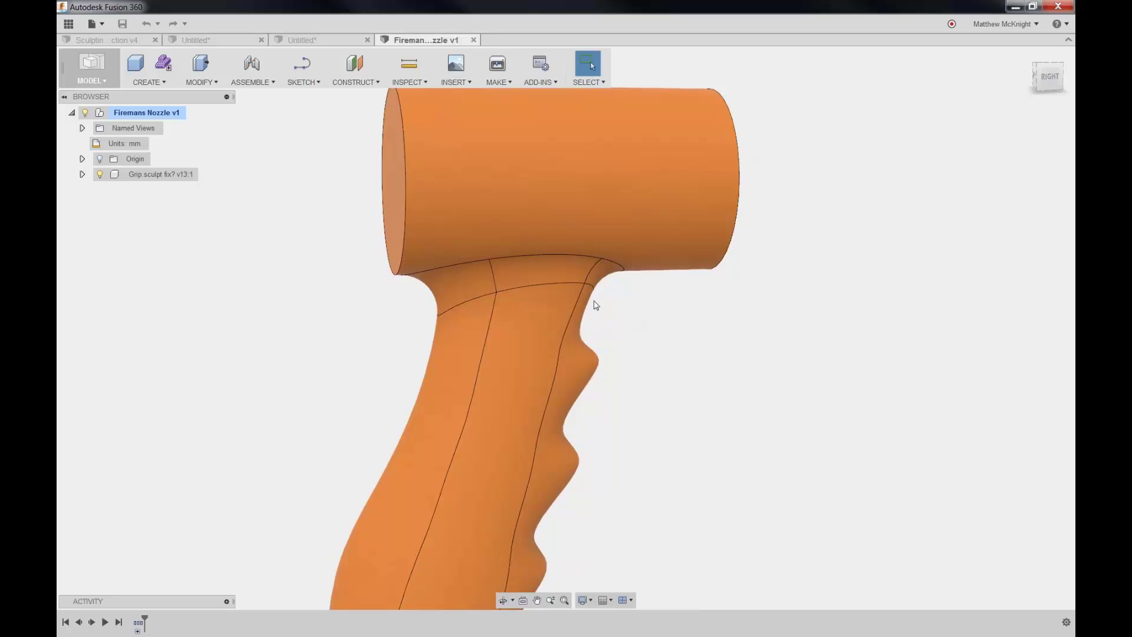
pyautogui.click(524, 269)
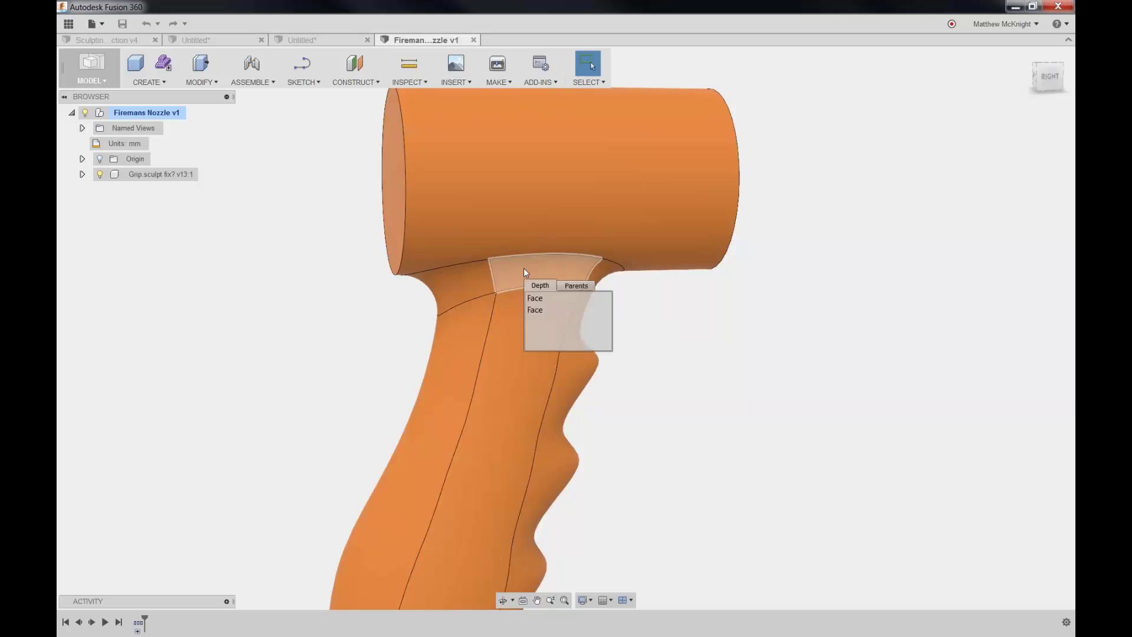
pyautogui.click(541, 311)
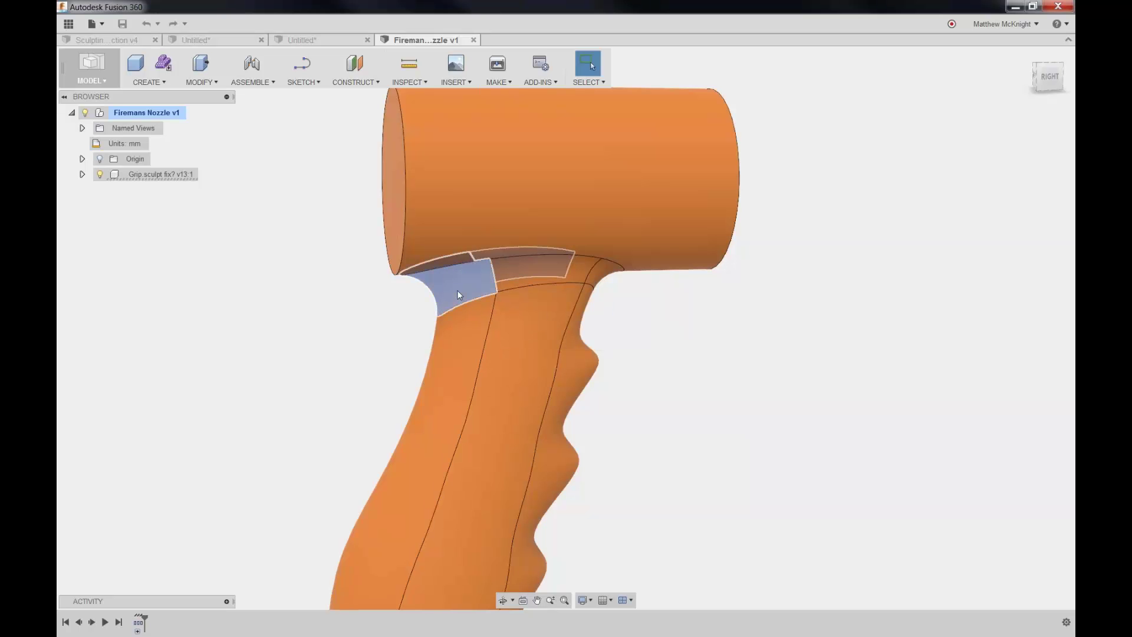
pyautogui.keyDown('ctrl'); pyautogui.click(587, 271); pyautogui.keyUp('ctrl')
pyautogui.keyDown('ctrl'); pyautogui.click(602, 272); pyautogui.keyUp('ctrl')
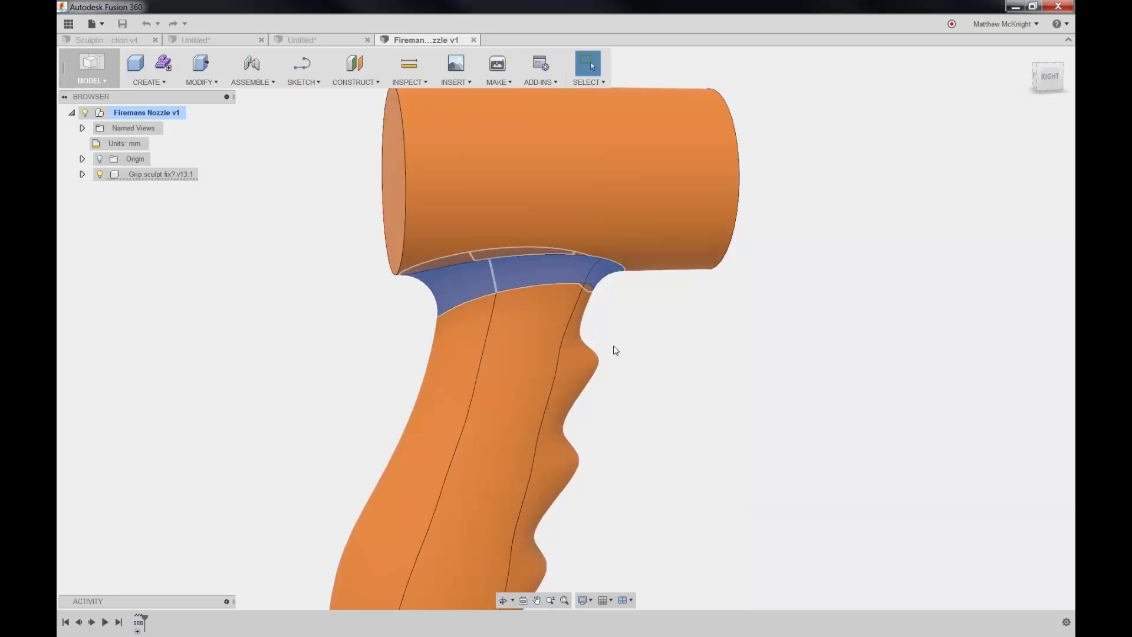
pyautogui.press('Delete')
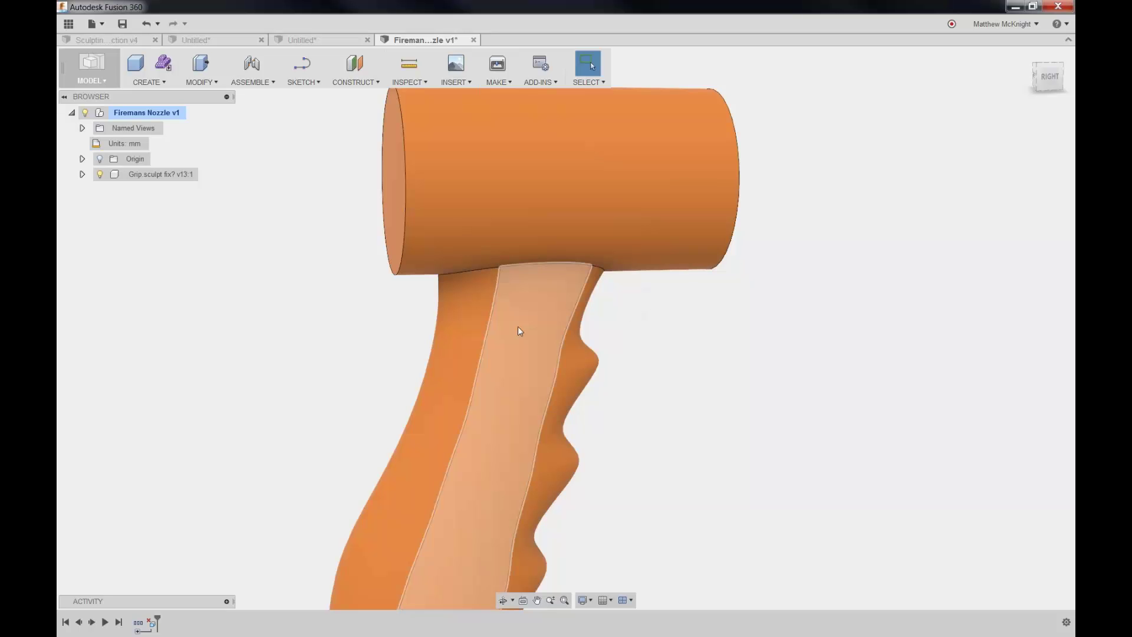
# Step: Delete all the grip faces, including the bottom face and the hidden one on the far side, leaving only the cylinder
pyautogui.scroll(-3, 518, 329)
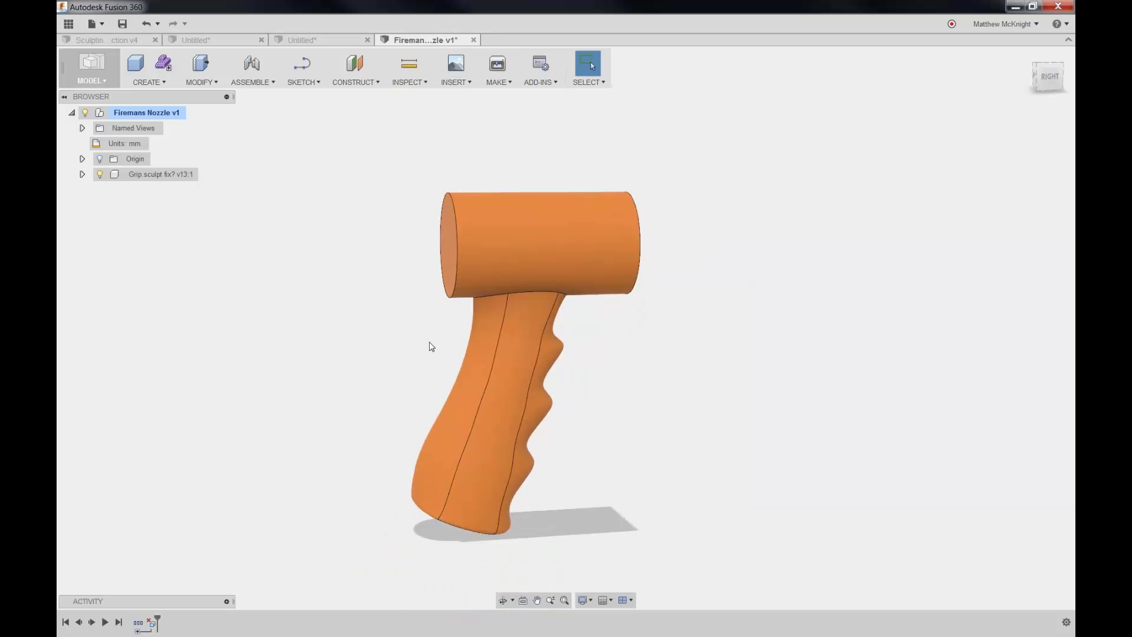
pyautogui.keyDown('shift'); pyautogui.moveTo(431, 344); pyautogui.dragTo(430, 323, button='middle'); pyautogui.keyUp('shift')
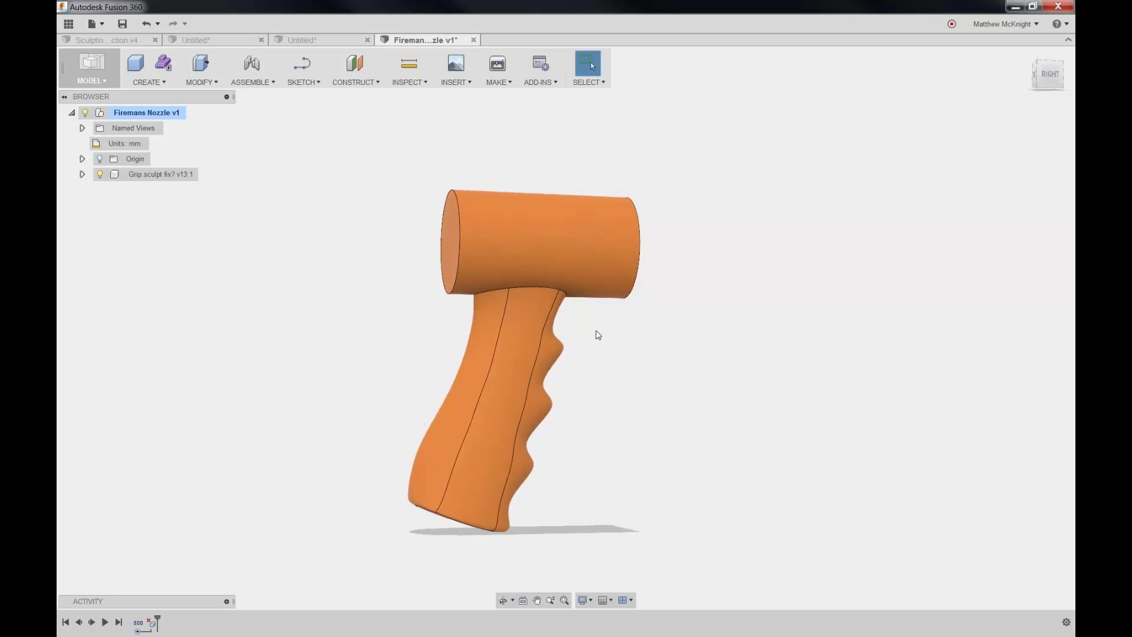
pyautogui.keyDown('shift'); pyautogui.moveTo(584, 356); pyautogui.dragTo(469, 423, button='middle'); pyautogui.keyUp('shift')
pyautogui.scroll(3, 459, 443)
pyautogui.click(463, 361)
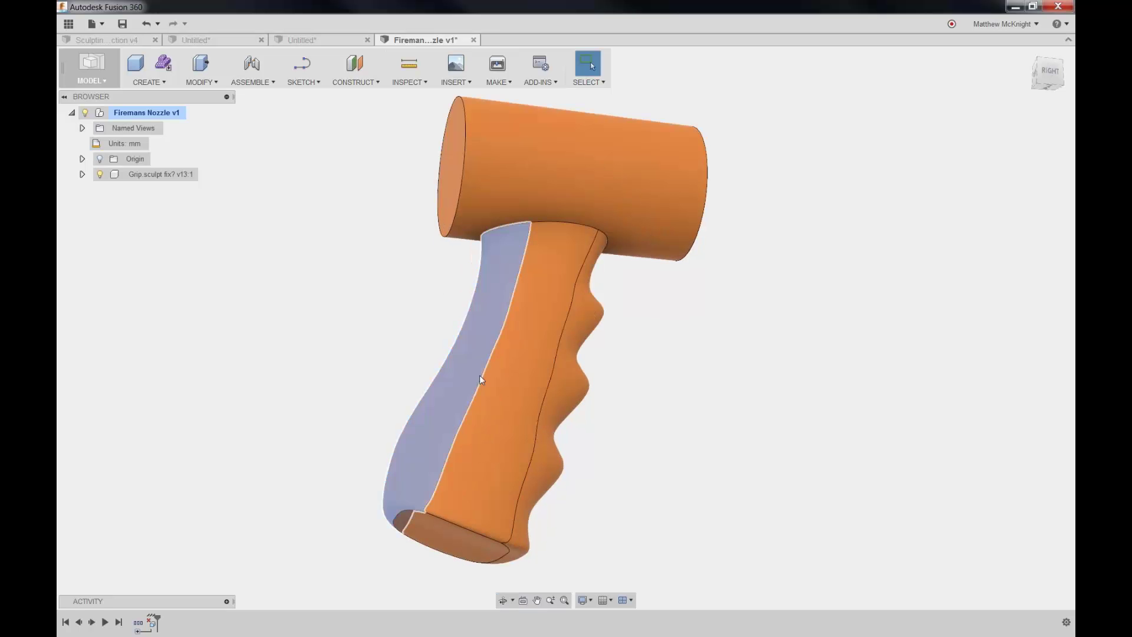
pyautogui.click(500, 382)
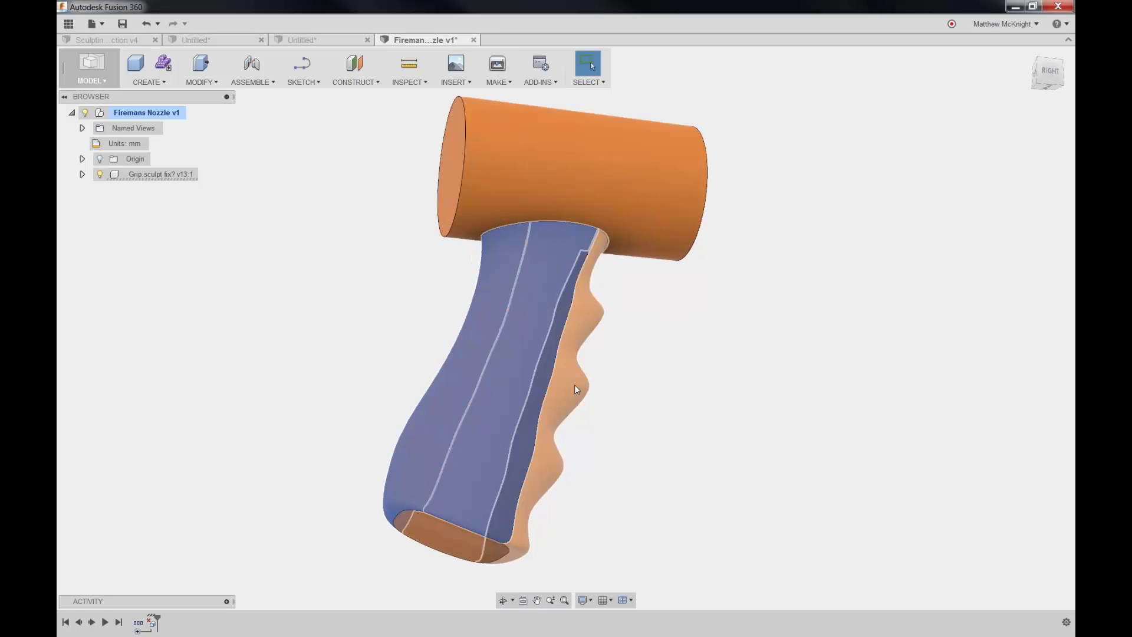
pyautogui.click(575, 384)
pyautogui.click(467, 545)
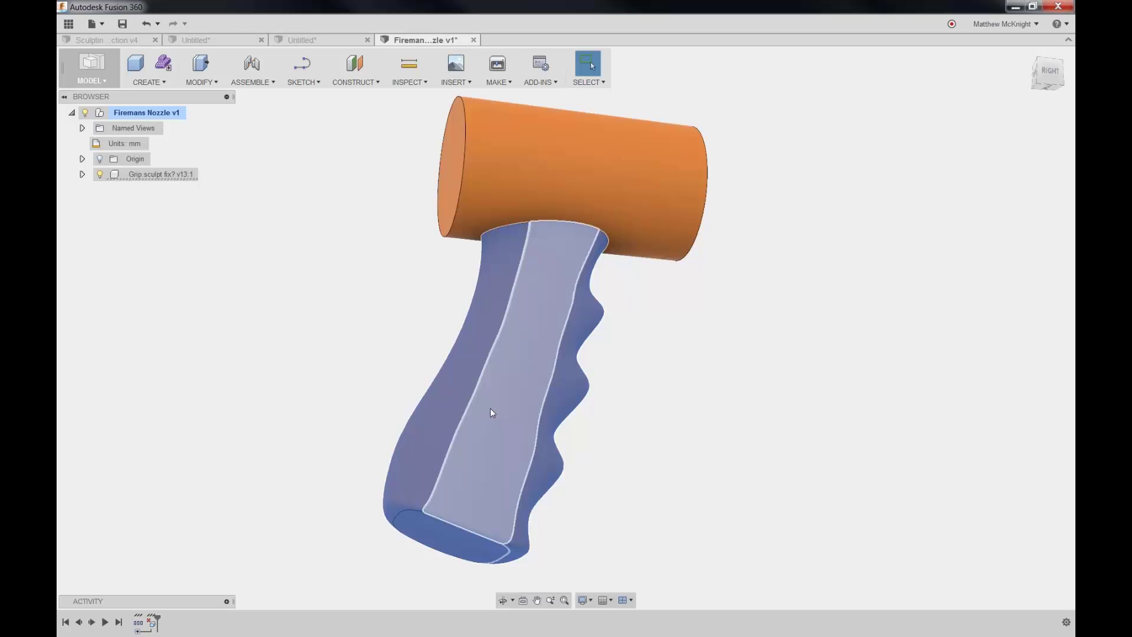
pyautogui.click(497, 390)
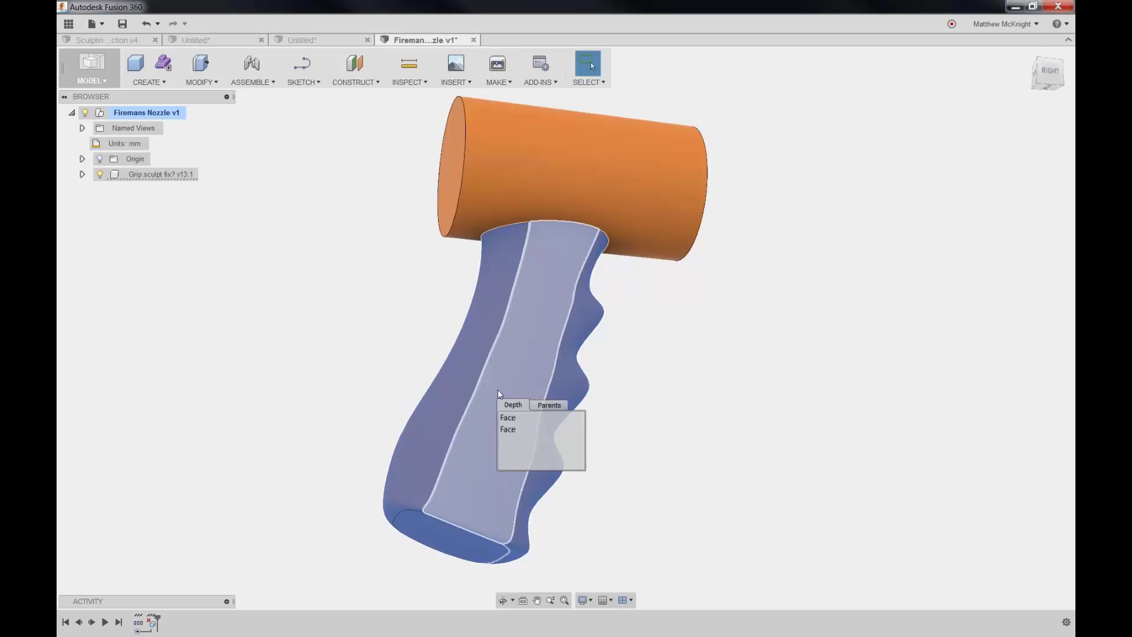
pyautogui.click(511, 429)
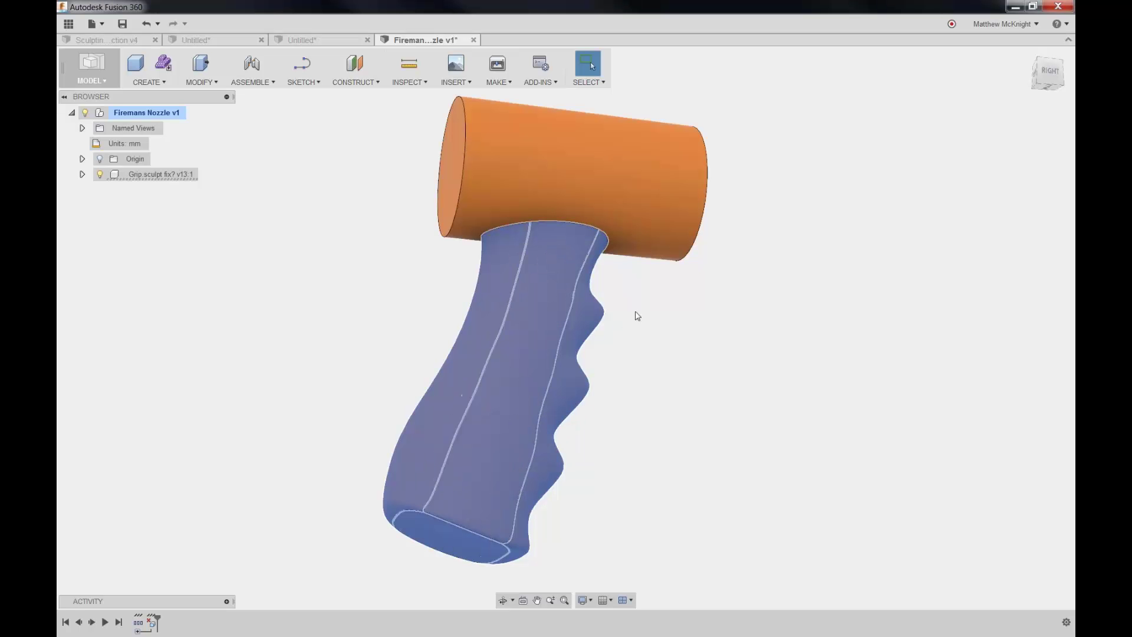
pyautogui.press('Delete')
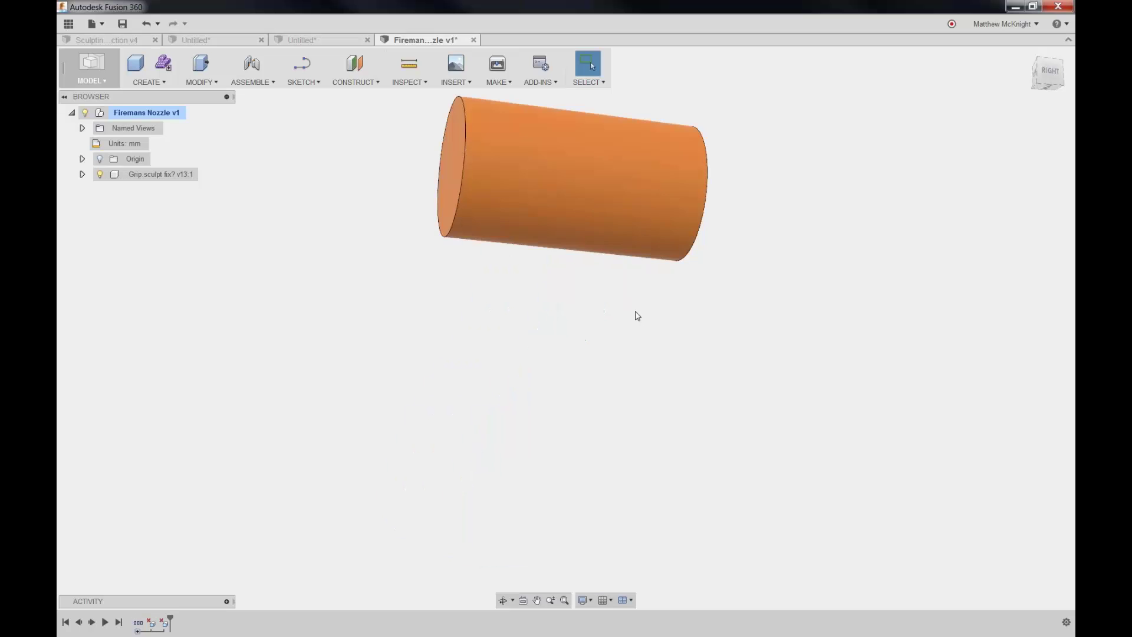
# Step: Start a new form and draw a symmetric 2-point box on the vertical plane along the cylinder's axis, about 31 mm long and 97 mm wide
pyautogui.moveTo(541, 151); pyautogui.dragTo(490, 279, button='middle')
pyautogui.click(591, 65)
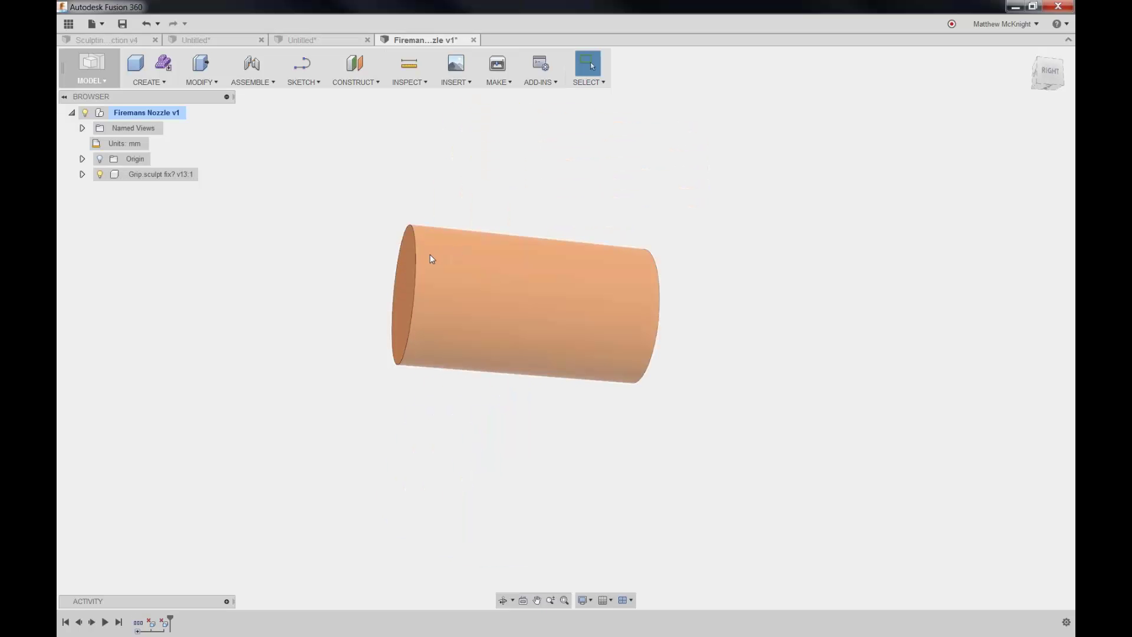
pyautogui.keyDown('shift'); pyautogui.moveTo(430, 258); pyautogui.dragTo(667, 452, button='middle'); pyautogui.keyUp('shift')
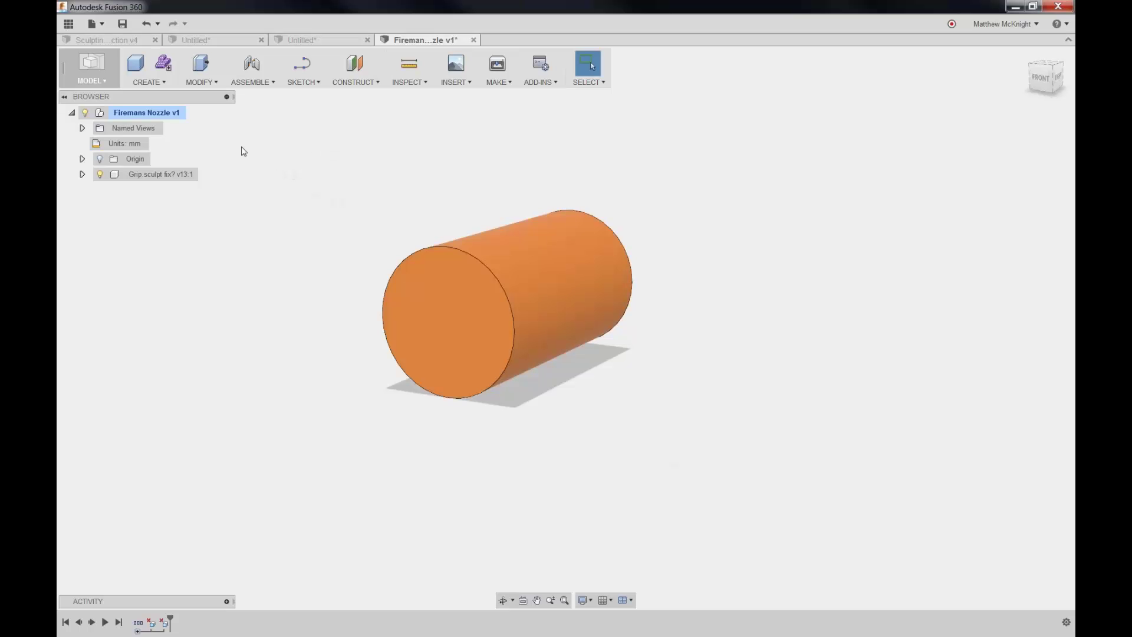
pyautogui.click(164, 65)
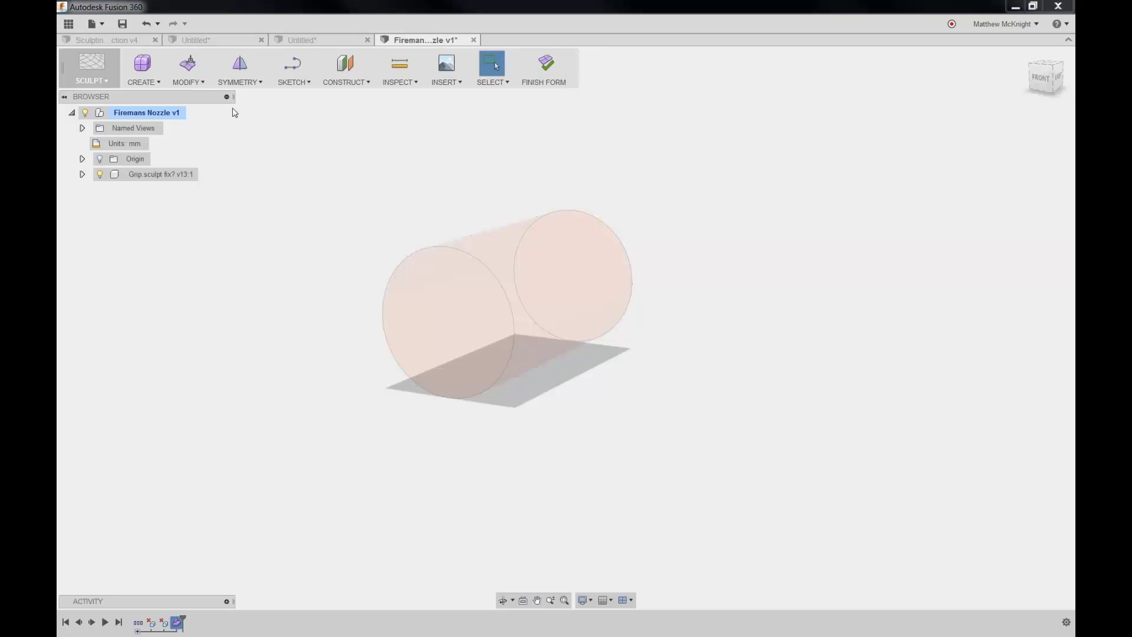
pyautogui.click(143, 65)
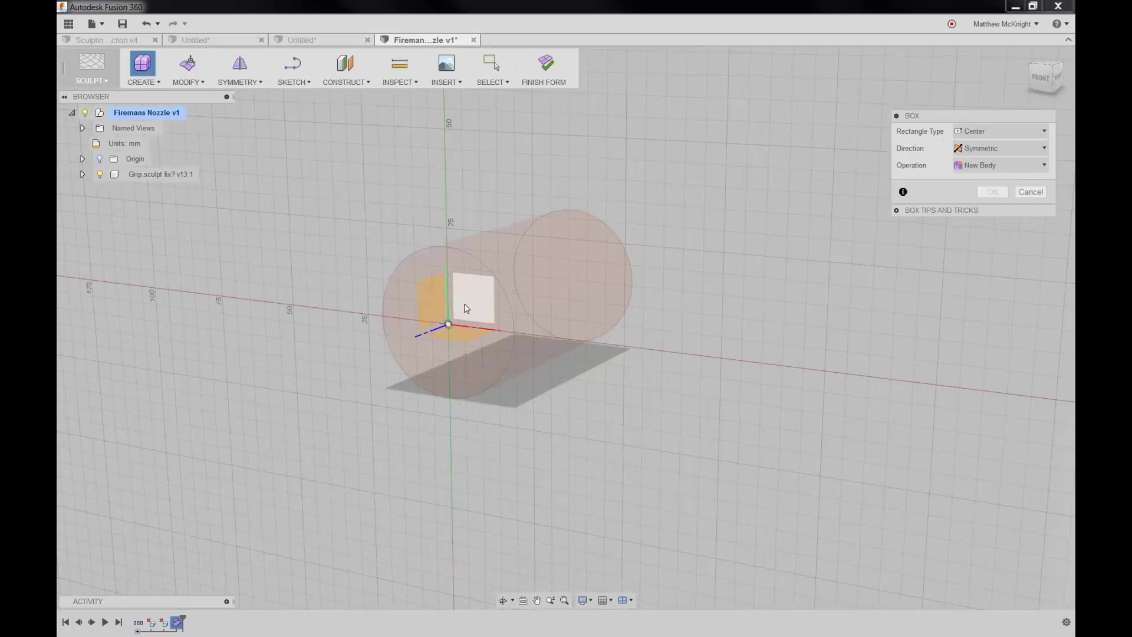
pyautogui.click(466, 308)
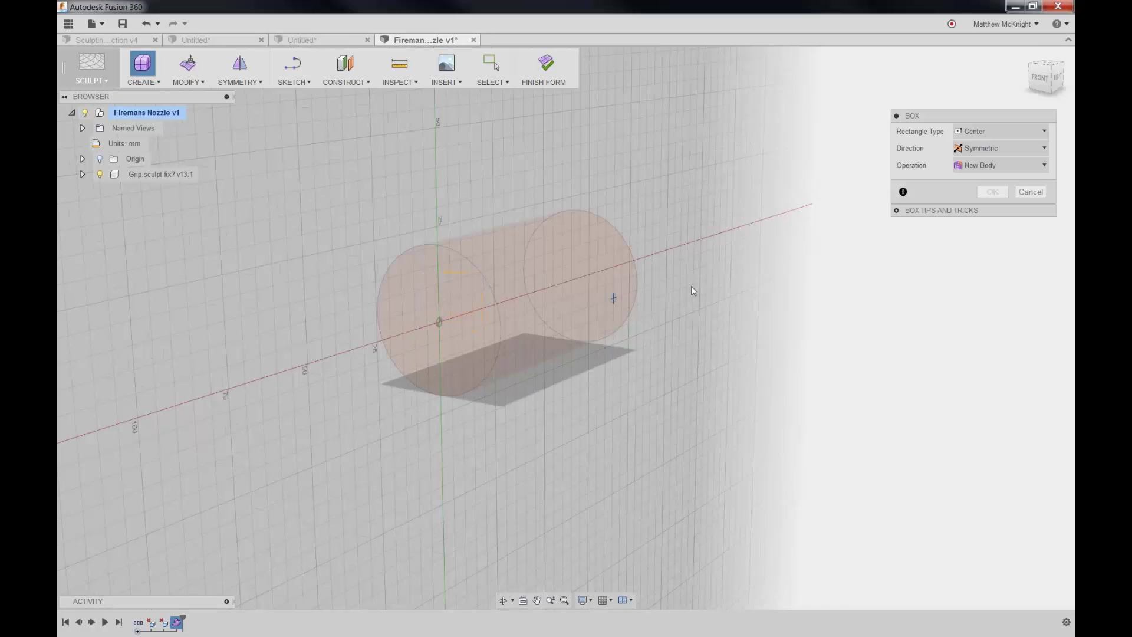
pyautogui.click(1057, 77)
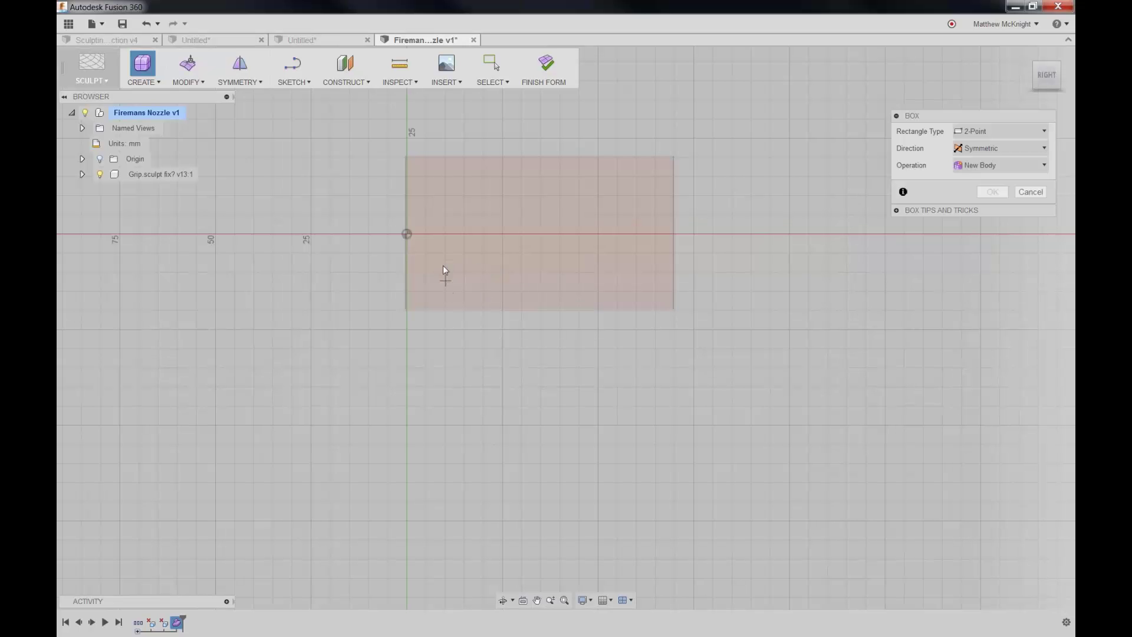
pyautogui.click(444, 265)
pyautogui.moveTo(560, 560); pyautogui.dragTo(485, 375, button='middle')
pyautogui.click(511, 497)
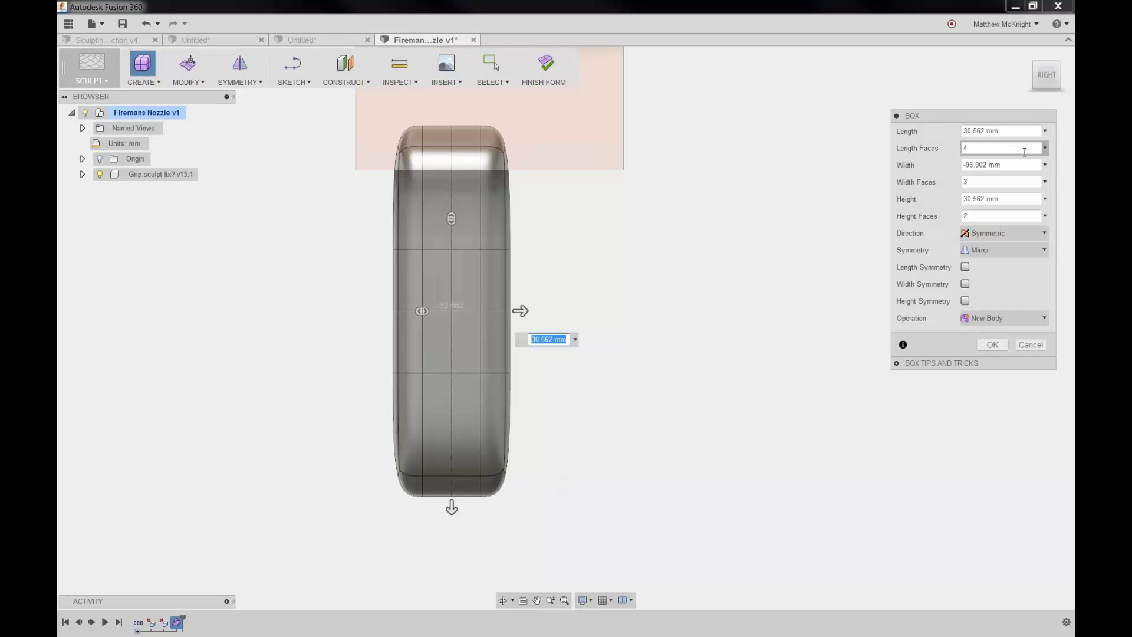
# Step: Create the box with 2 length faces, 6 width faces and height symmetry enabled
pyautogui.click(972, 149)
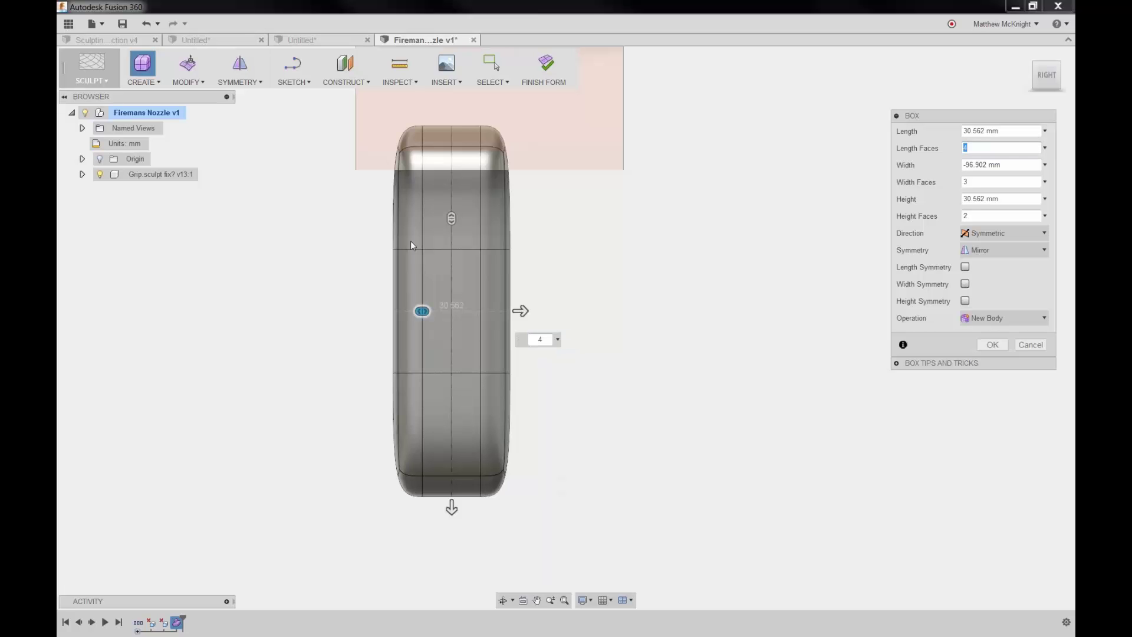
pyautogui.moveTo(422, 311)
pyautogui.mouseDown()
pyautogui.moveTo(433, 311)
pyautogui.moveTo(407, 313)
pyautogui.mouseUp()
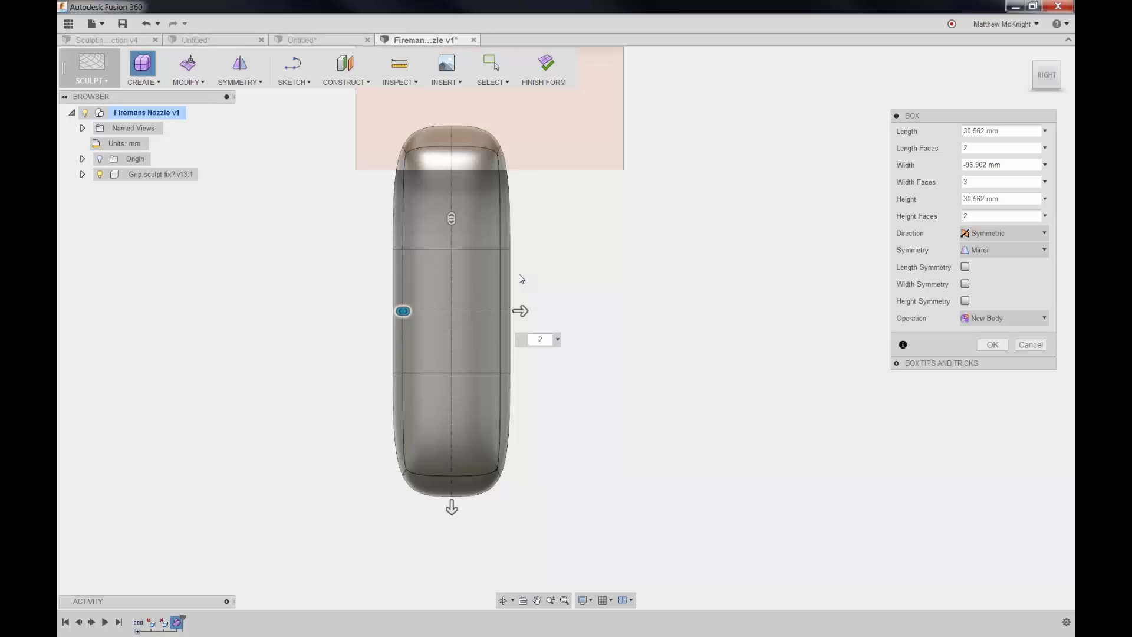
pyautogui.keyDown('shift'); pyautogui.moveTo(518, 280); pyautogui.dragTo(566, 284, button='middle'); pyautogui.keyUp('shift')
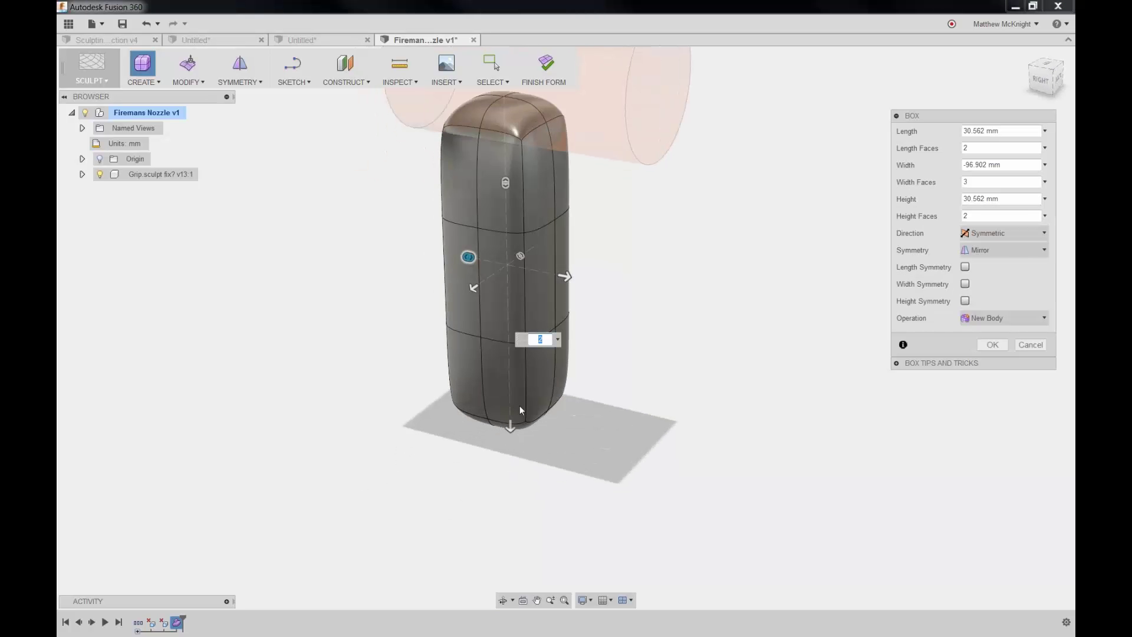
pyautogui.click(1003, 182)
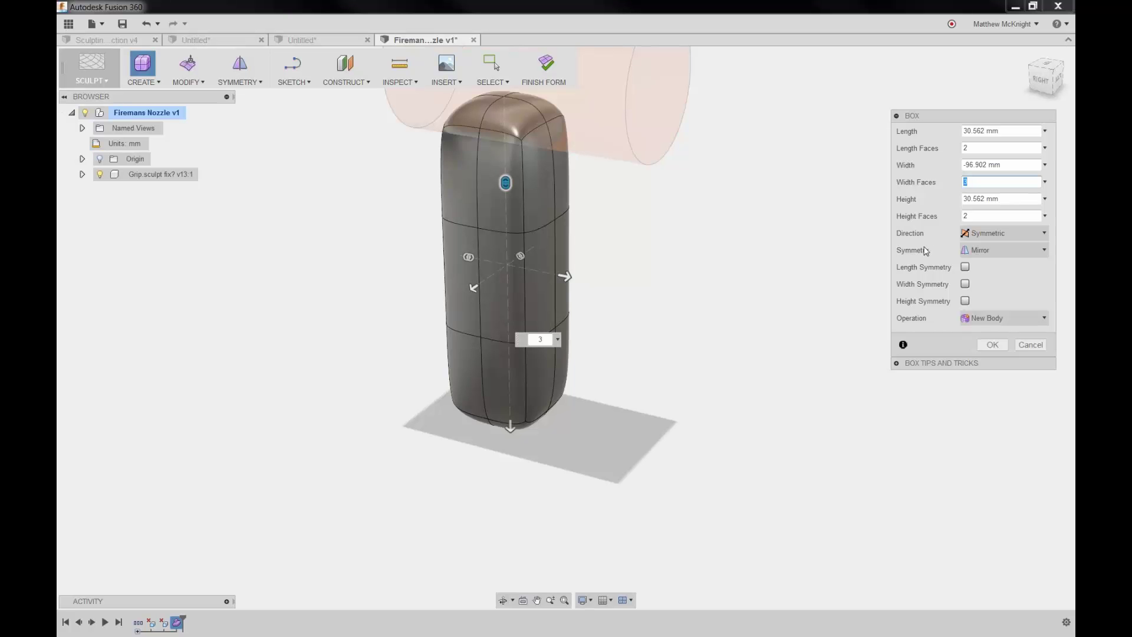
pyautogui.write('6')
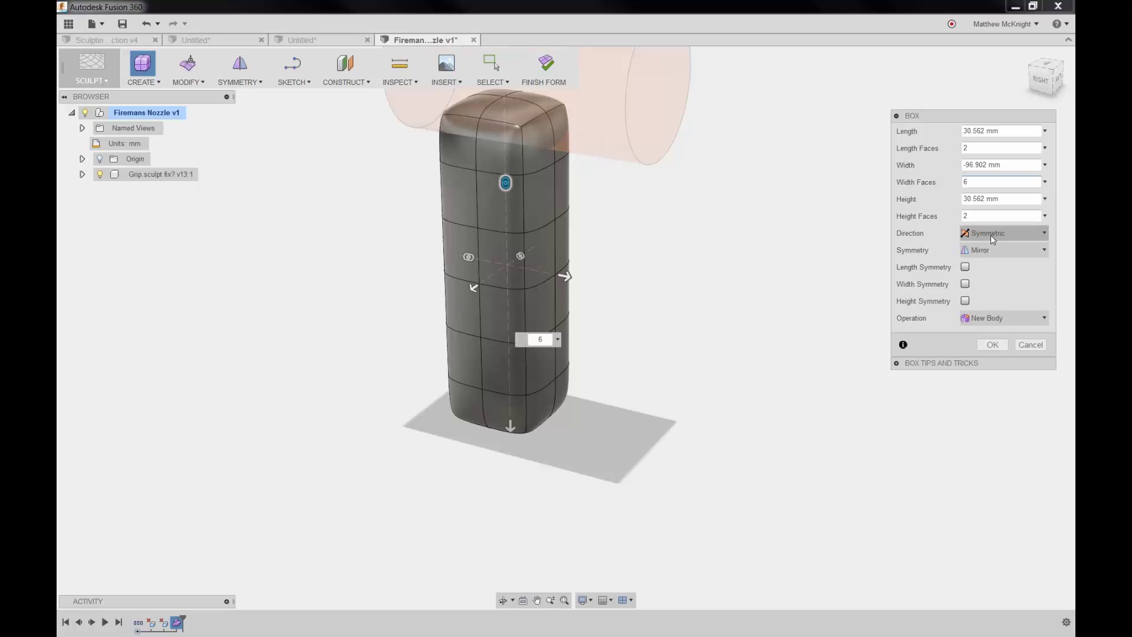
pyautogui.click(965, 301)
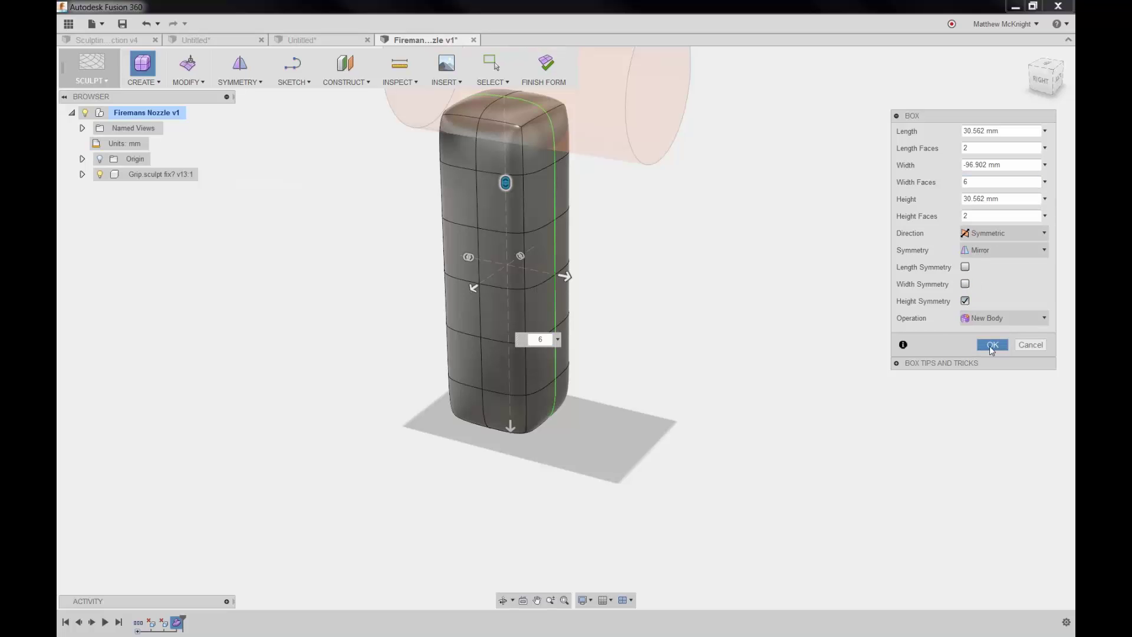
pyautogui.click(992, 345)
# Step: Insert edges on both sides of the second-lowest horizontal edge beside the symmetry line, at insert location 0.5
pyautogui.moveTo(629, 235); pyautogui.dragTo(577, 277, button='middle')
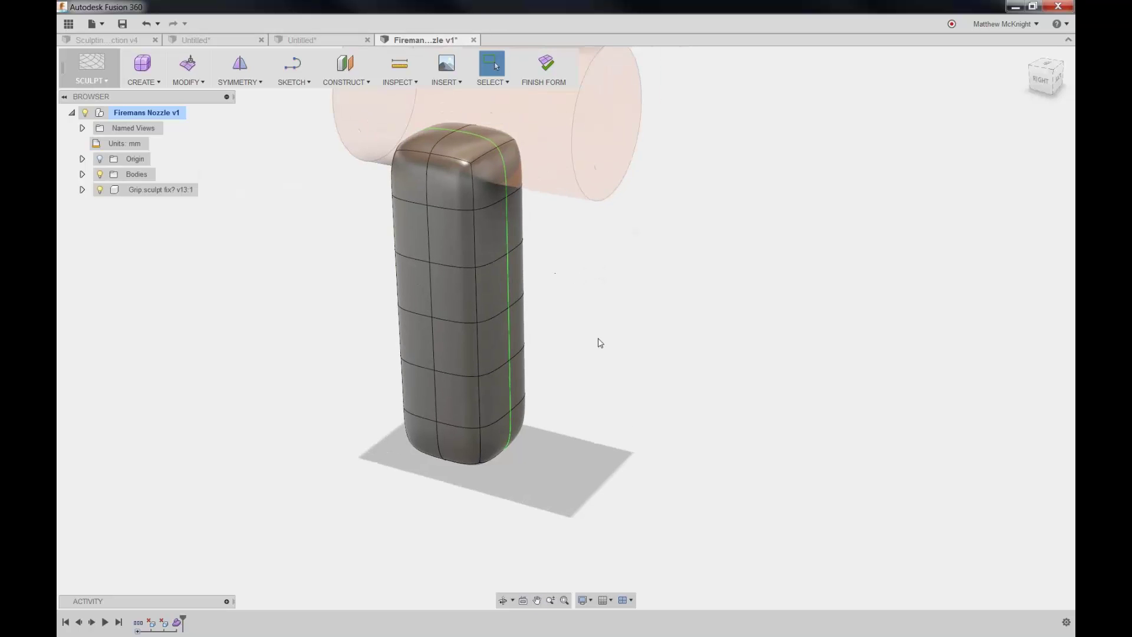
pyautogui.moveTo(600, 342)
pyautogui.keyDown('shift'); pyautogui.mouseDown(button='middle')
pyautogui.moveTo(572, 356)
pyautogui.moveTo(594, 331)
pyautogui.mouseUp(button='middle'); pyautogui.keyUp('shift')
pyautogui.moveTo(600, 250); pyautogui.dragTo(545, 321, button='middle')
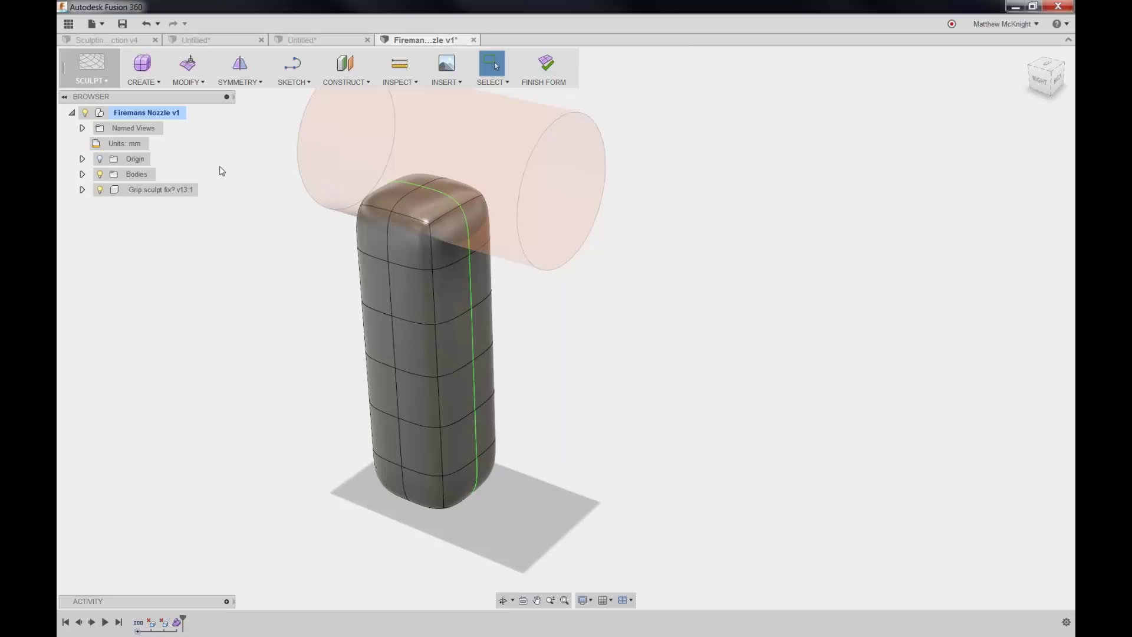
pyautogui.click(185, 83)
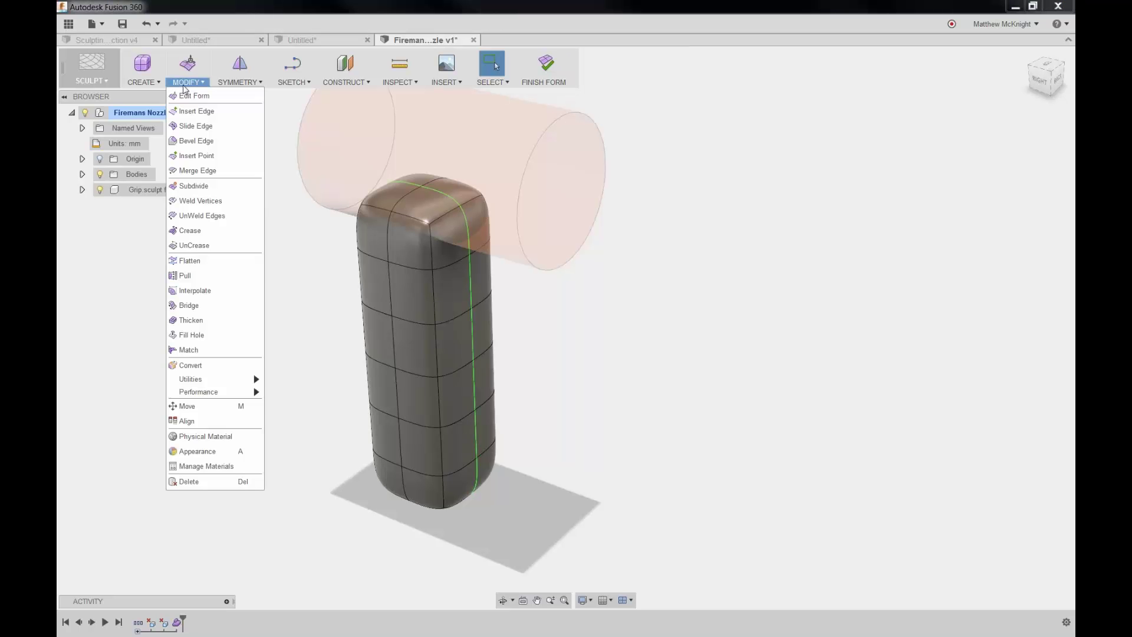
pyautogui.click(198, 110)
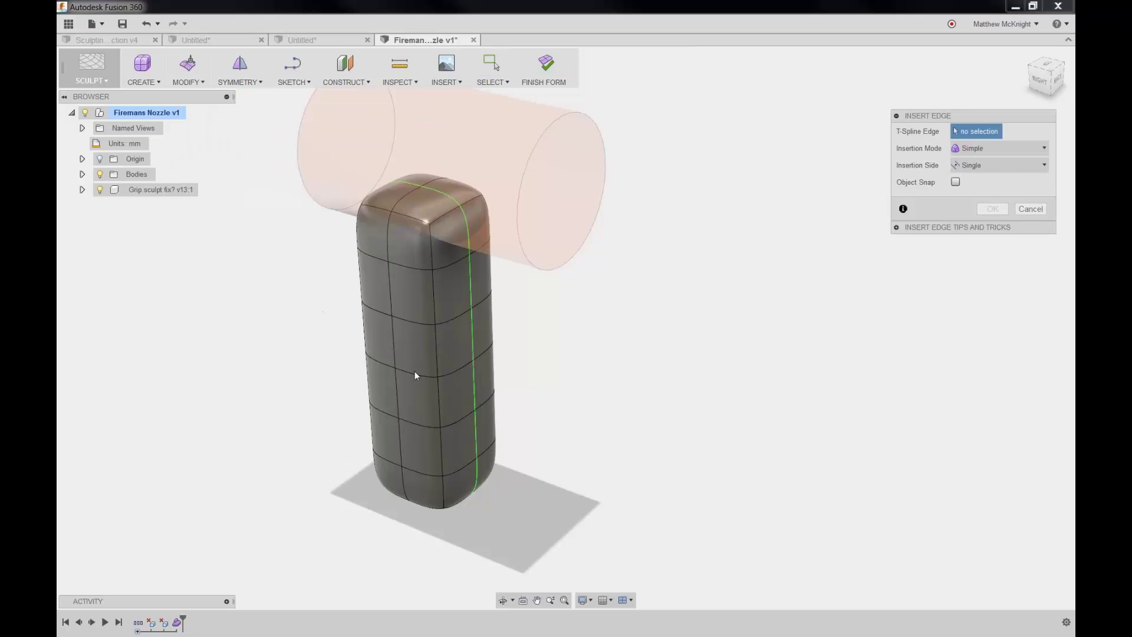
pyautogui.click(462, 423)
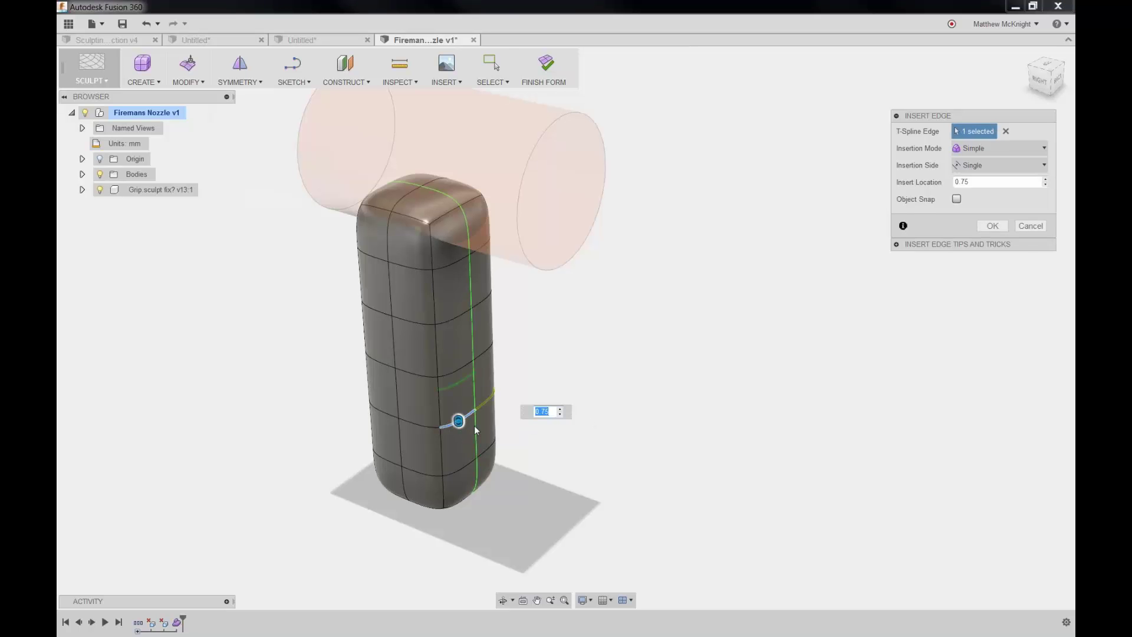
pyautogui.click(997, 165)
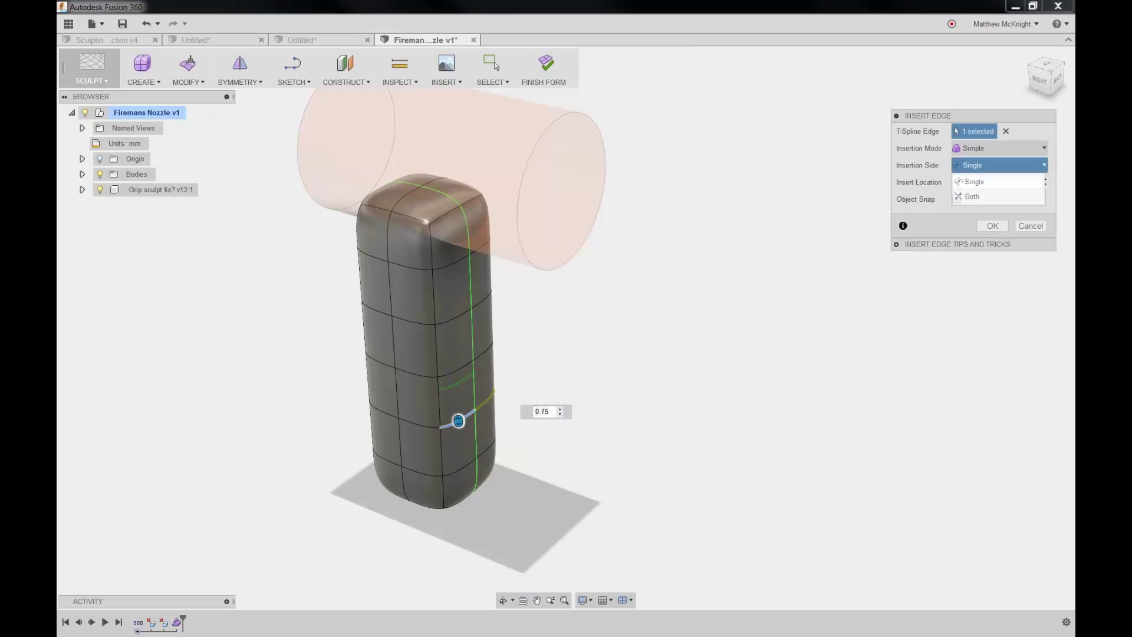
pyautogui.click(971, 196)
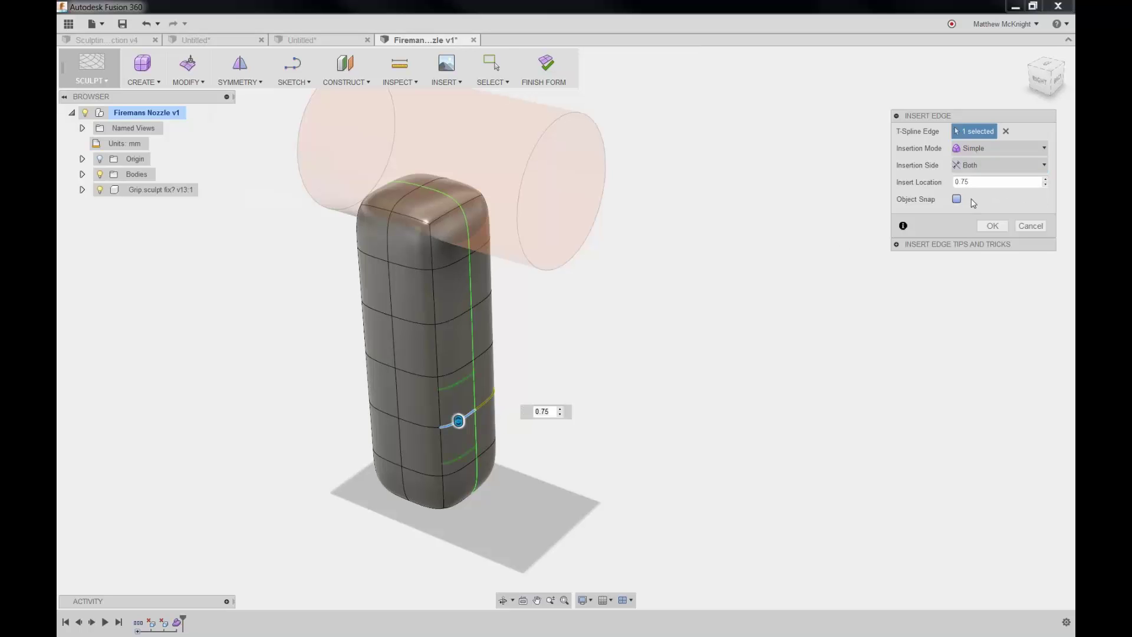
pyautogui.doubleClick(967, 182)
pyautogui.write('.5')
pyautogui.scroll(1, 458, 419)
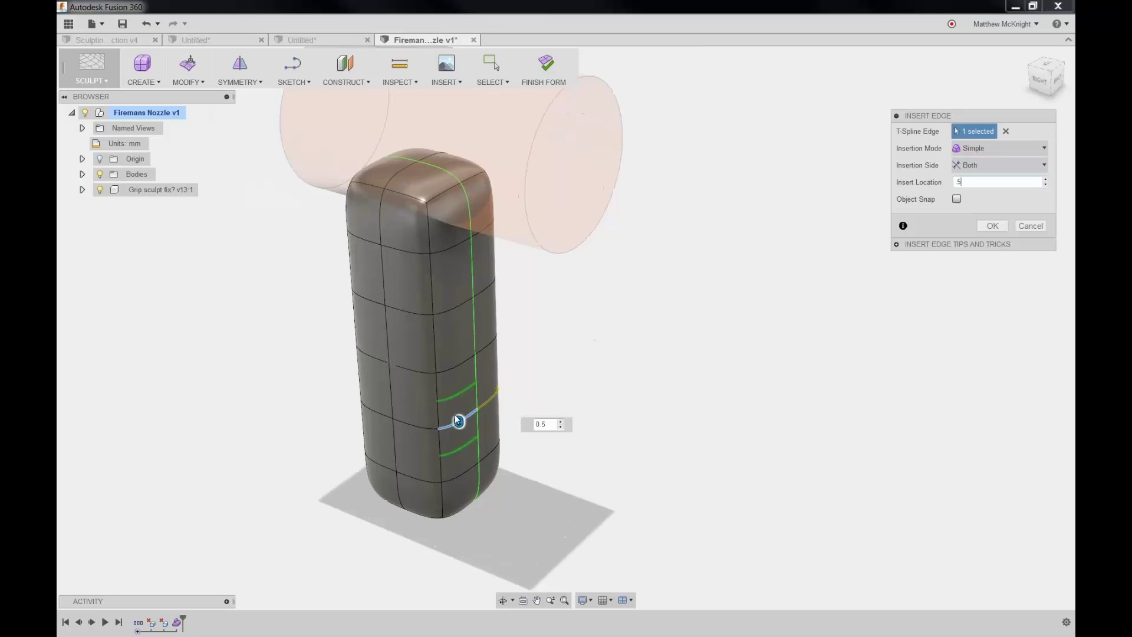
pyautogui.scroll(2, 458, 420)
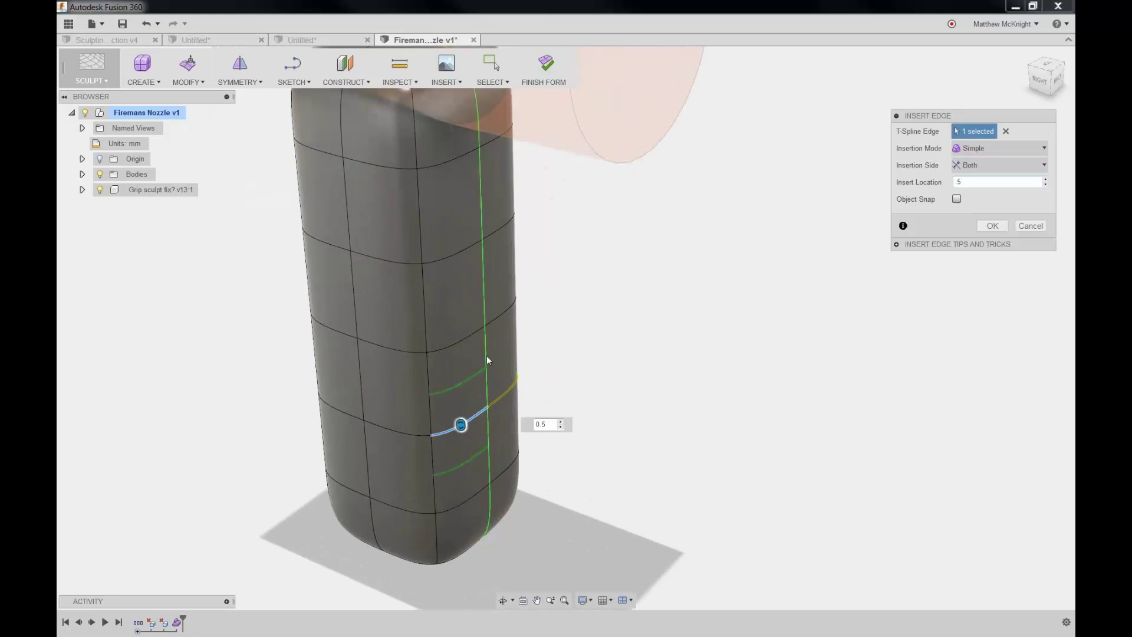
pyautogui.click(991, 226)
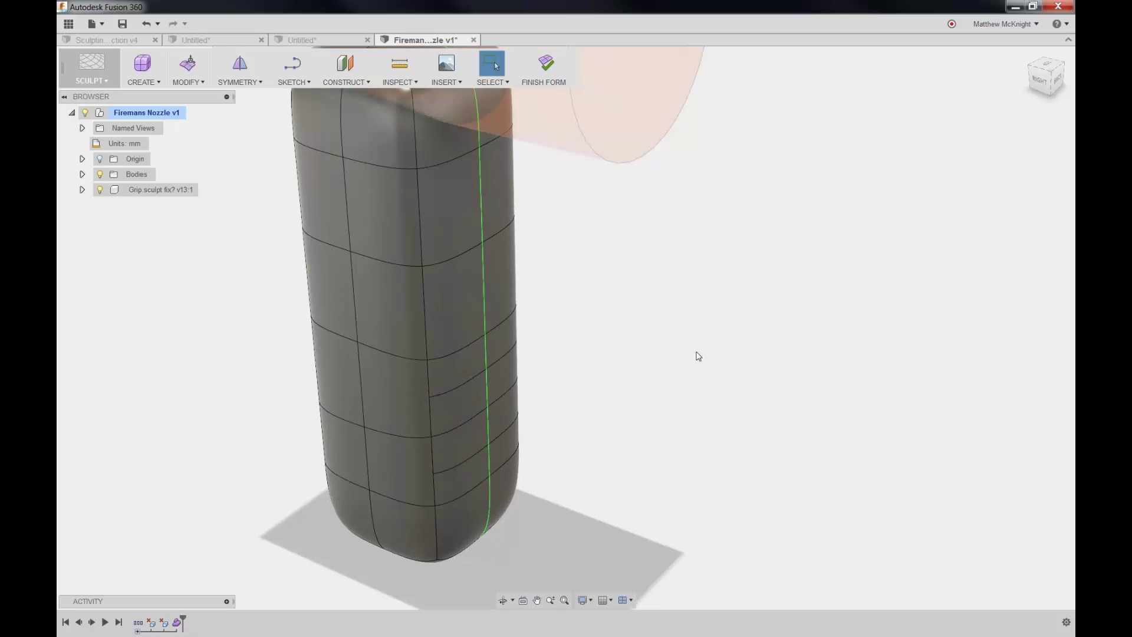
# Step: Insert edges on both sides of the second-highest horizontal edge beside the symmetry line, at location 0.50
pyautogui.rightClick(698, 357)
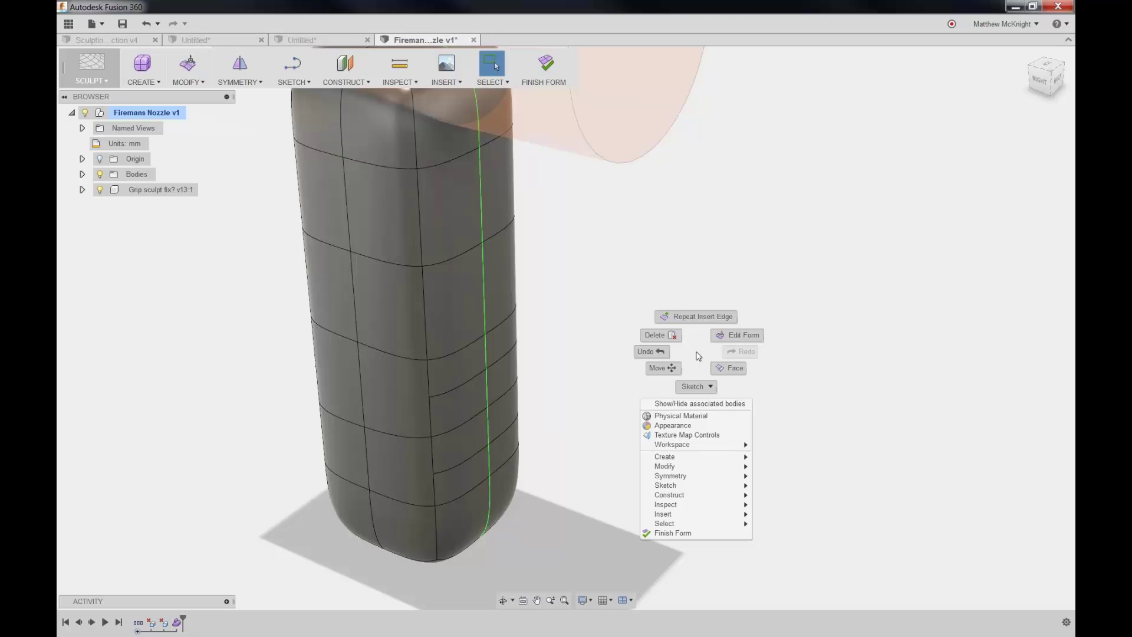
pyautogui.click(697, 309)
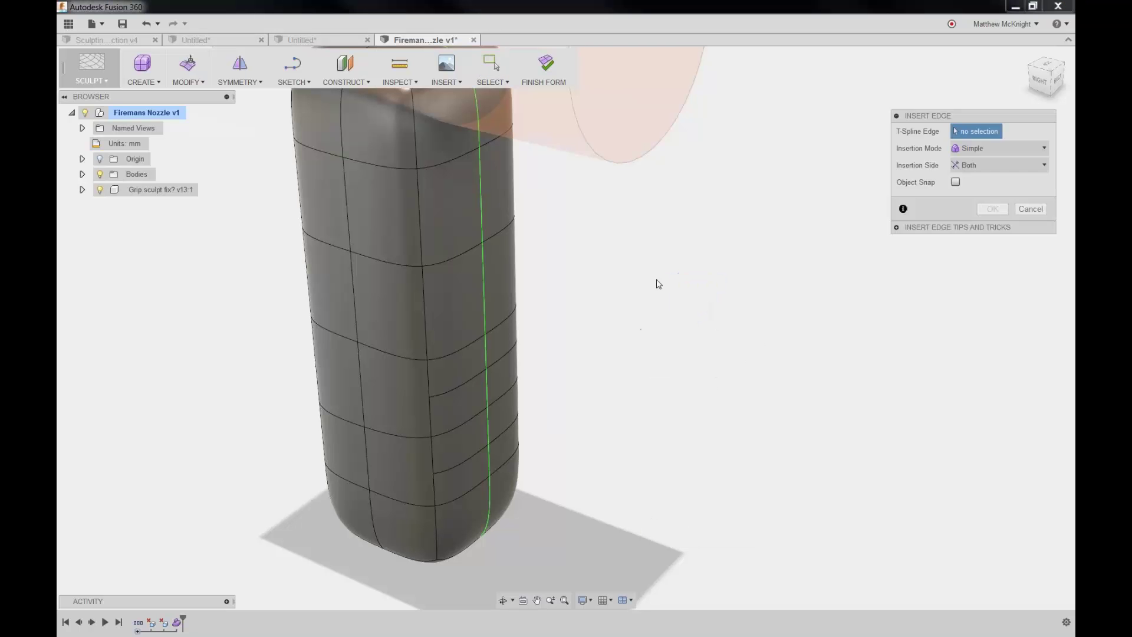
pyautogui.click(462, 249)
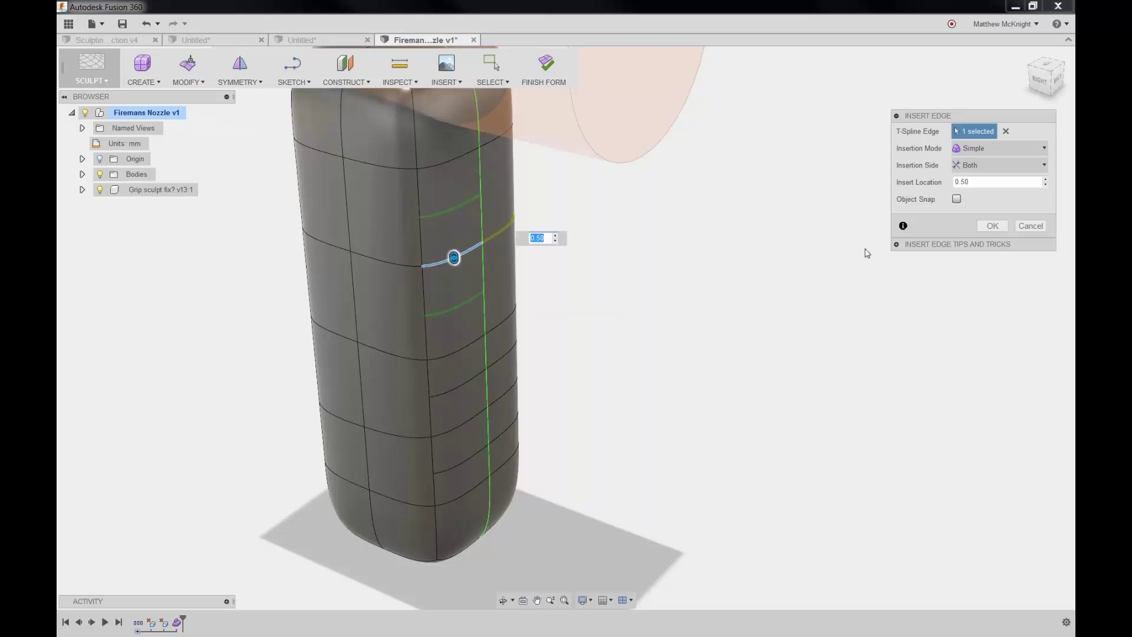
pyautogui.click(992, 227)
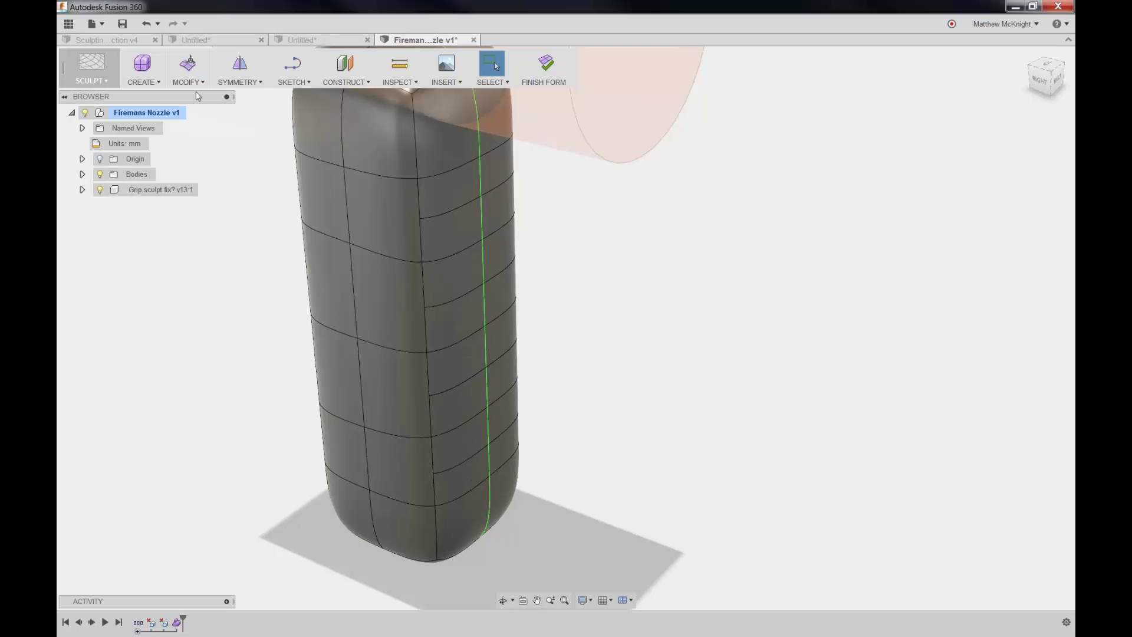
# Step: Crease the four inserted horizontal edges beside the symmetry line on the finger side of the grip
pyautogui.click(187, 76)
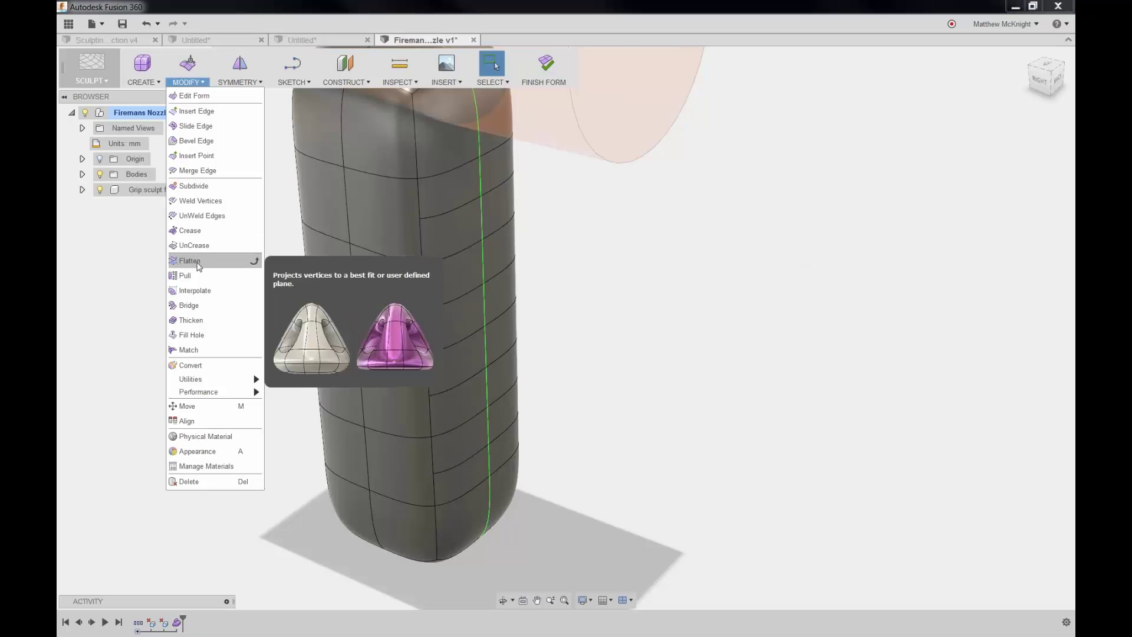
pyautogui.click(201, 233)
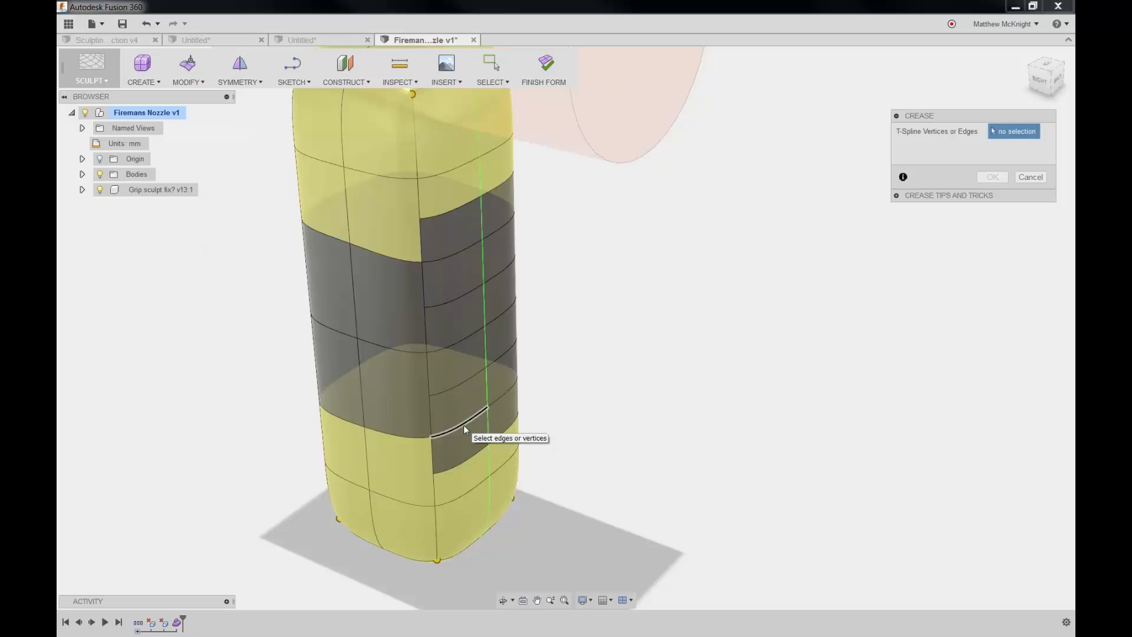
pyautogui.click(444, 212)
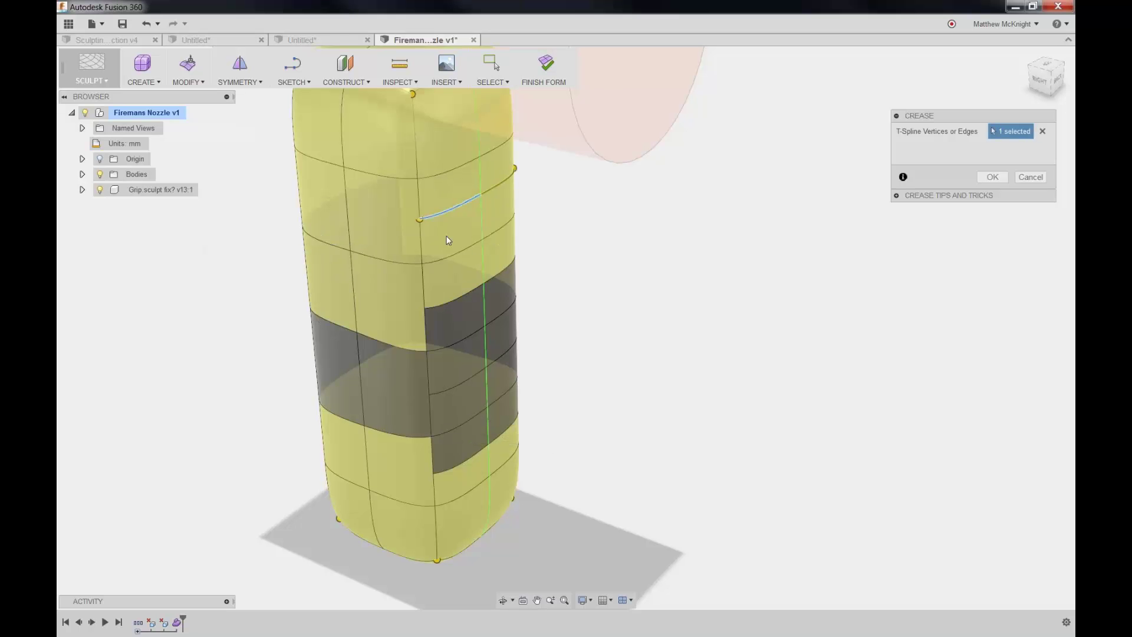
pyautogui.click(453, 303)
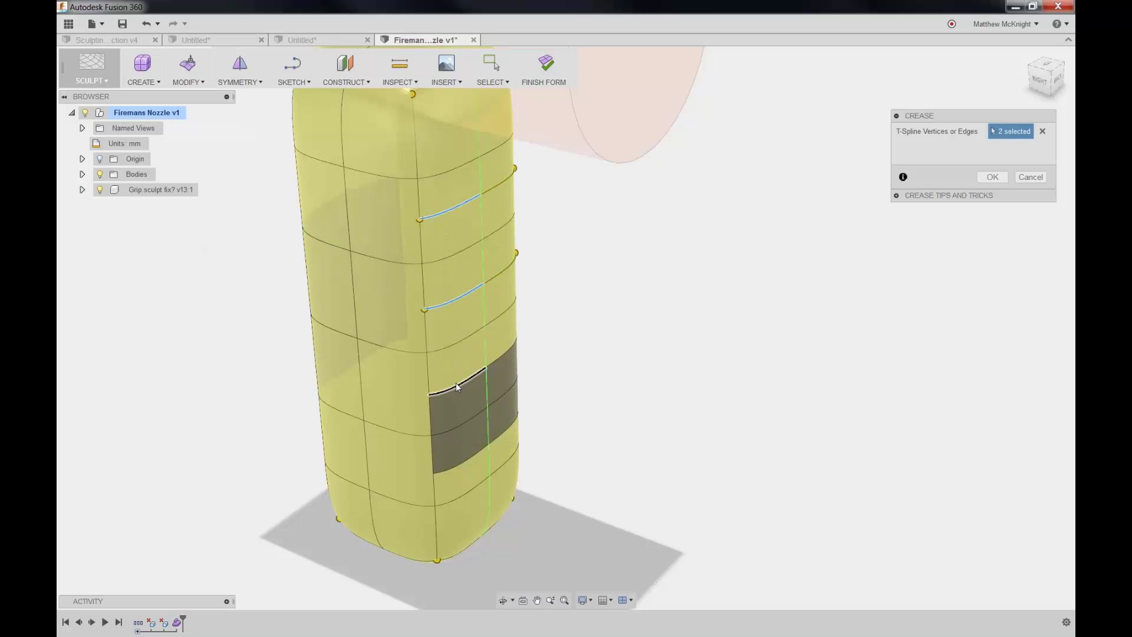
pyautogui.click(457, 386)
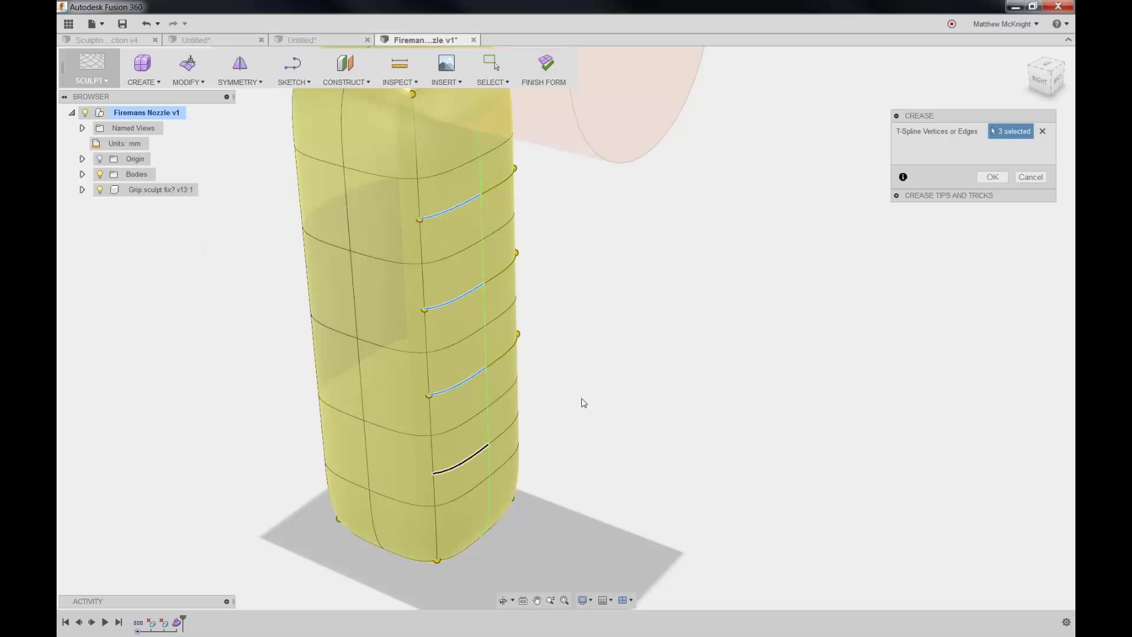
pyautogui.click(993, 177)
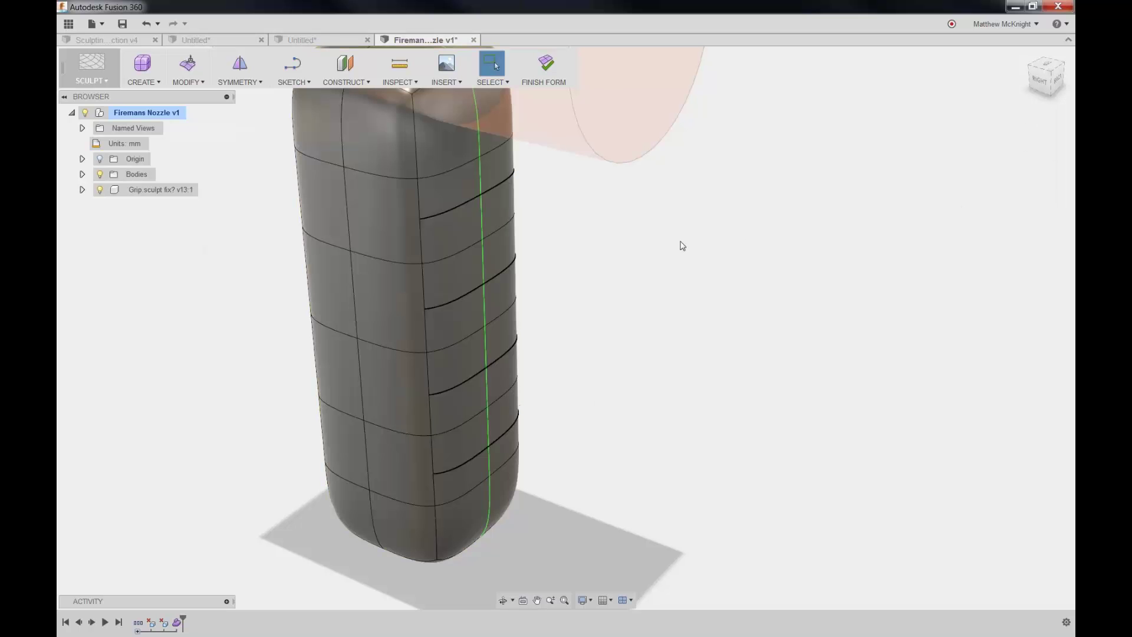
# Step: Try moving the four creased finger-side edges 5 mm outward, and undo back to the plain box before the edge inserts
pyautogui.click(191, 63)
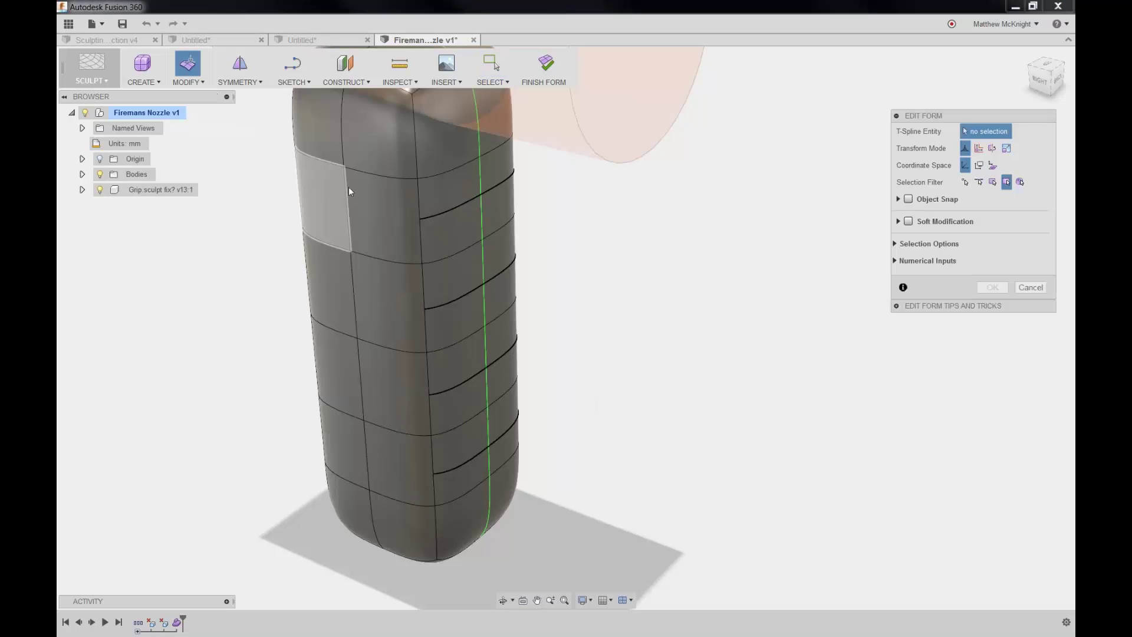
pyautogui.click(458, 207)
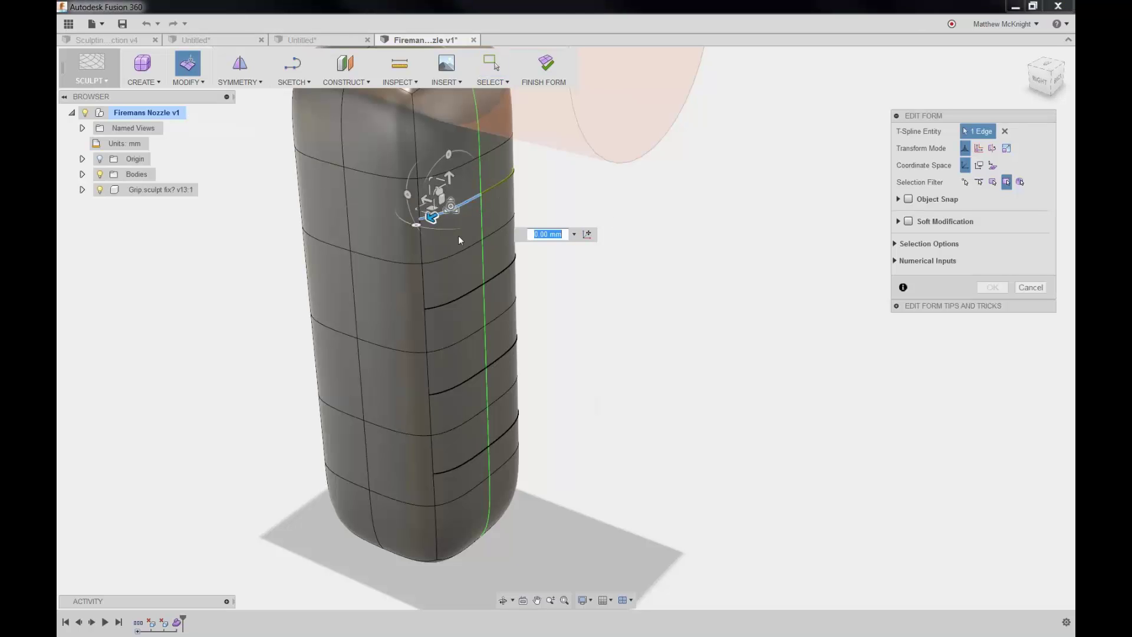
pyautogui.keyDown('shift'); pyautogui.click(462, 295); pyautogui.keyUp('shift')
pyautogui.keyDown('shift'); pyautogui.click(466, 381); pyautogui.keyUp('shift')
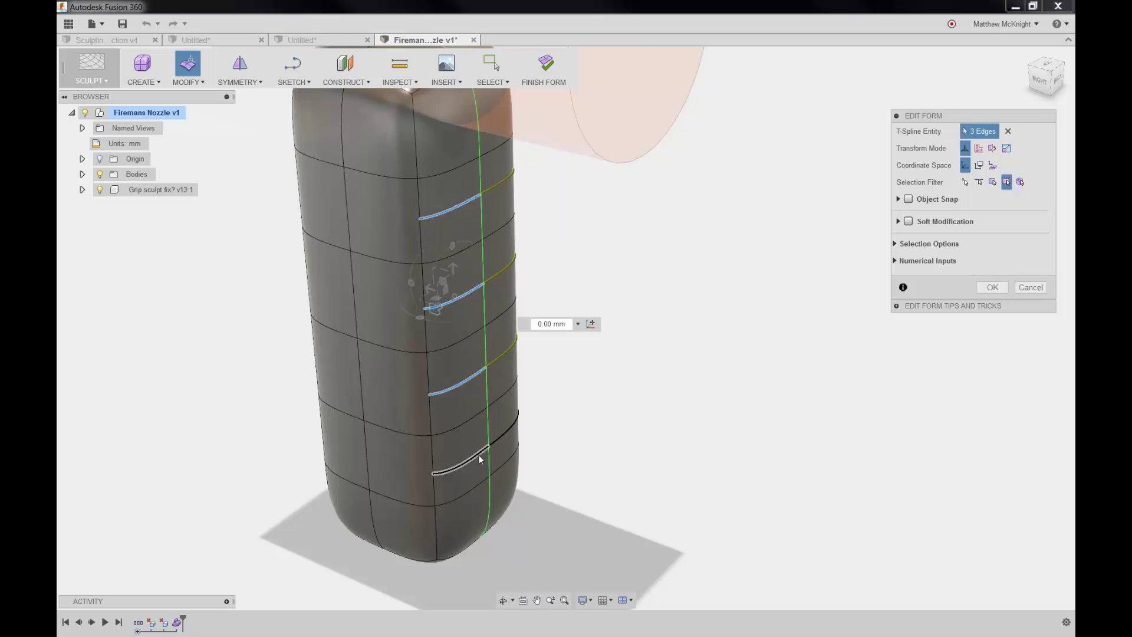
pyautogui.keyDown('shift'); pyautogui.click(479, 454); pyautogui.keyUp('shift')
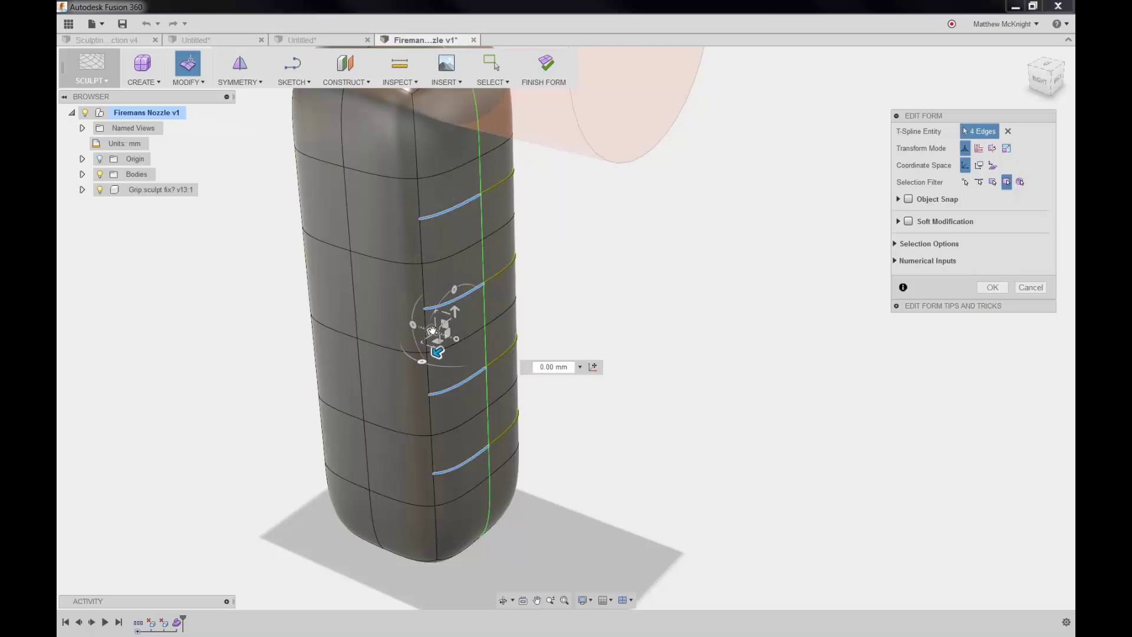
pyautogui.moveTo(432, 330); pyautogui.dragTo(455, 344)
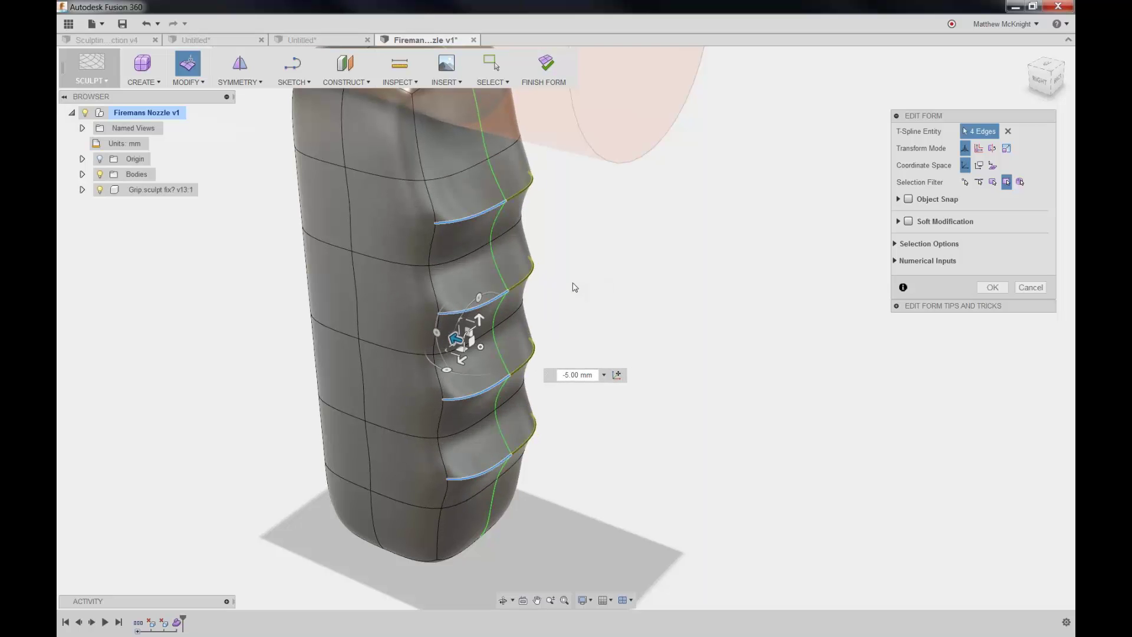
pyautogui.moveTo(573, 281)
pyautogui.keyDown('shift'); pyautogui.mouseDown(button='middle')
pyautogui.moveTo(594, 276)
pyautogui.moveTo(576, 268)
pyautogui.moveTo(561, 281)
pyautogui.mouseUp(button='middle'); pyautogui.keyUp('shift')
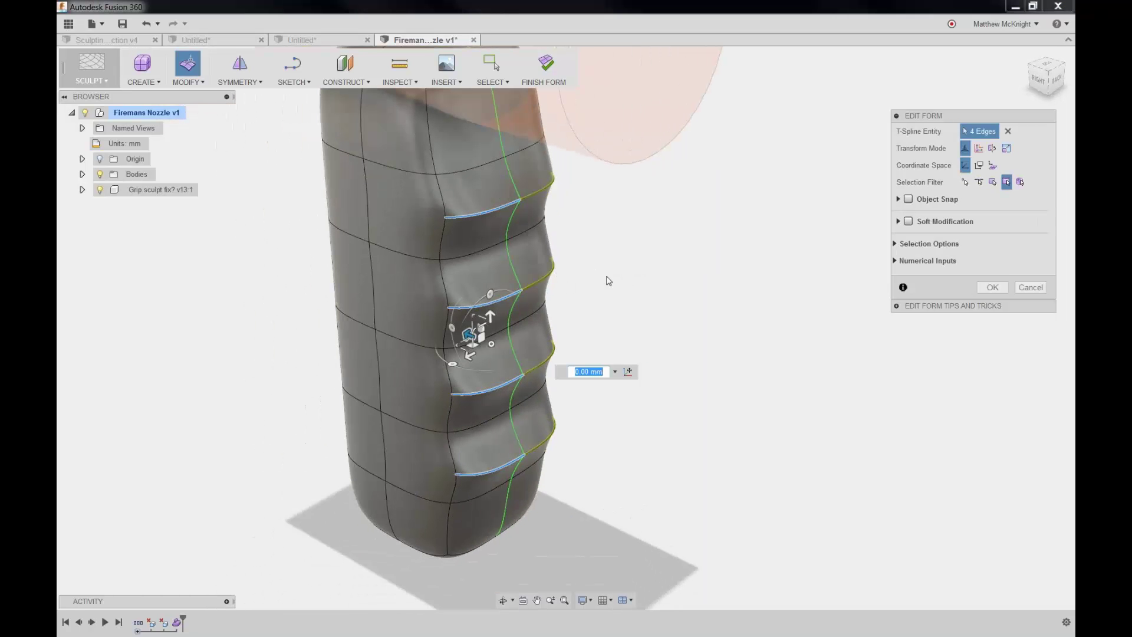
pyautogui.click(655, 268)
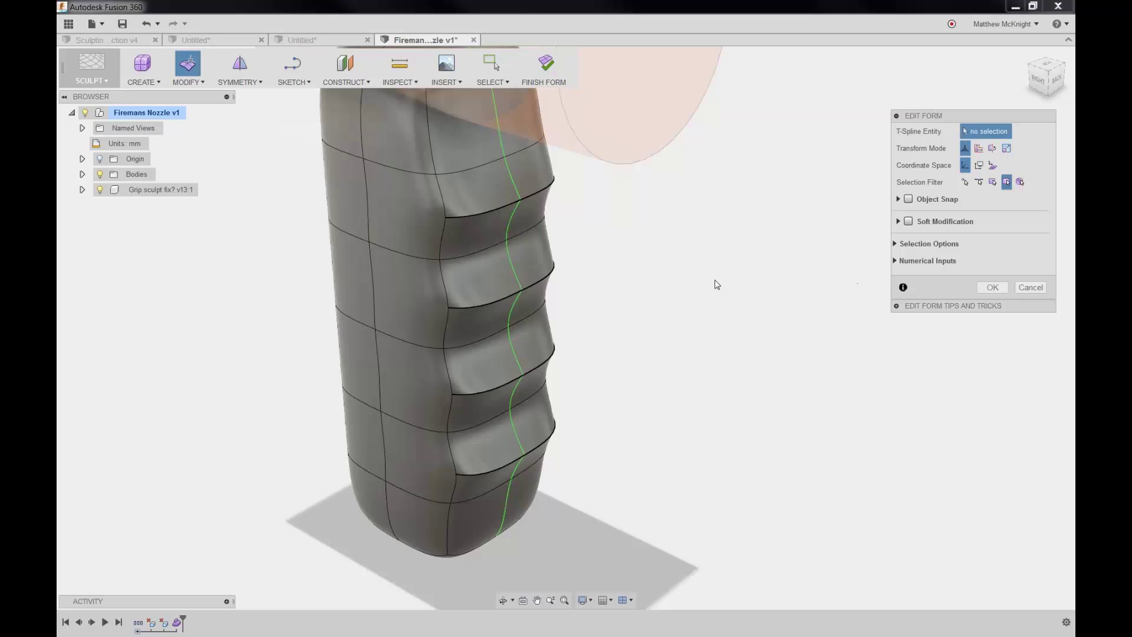
pyautogui.hotkey('ctrl', 'z')
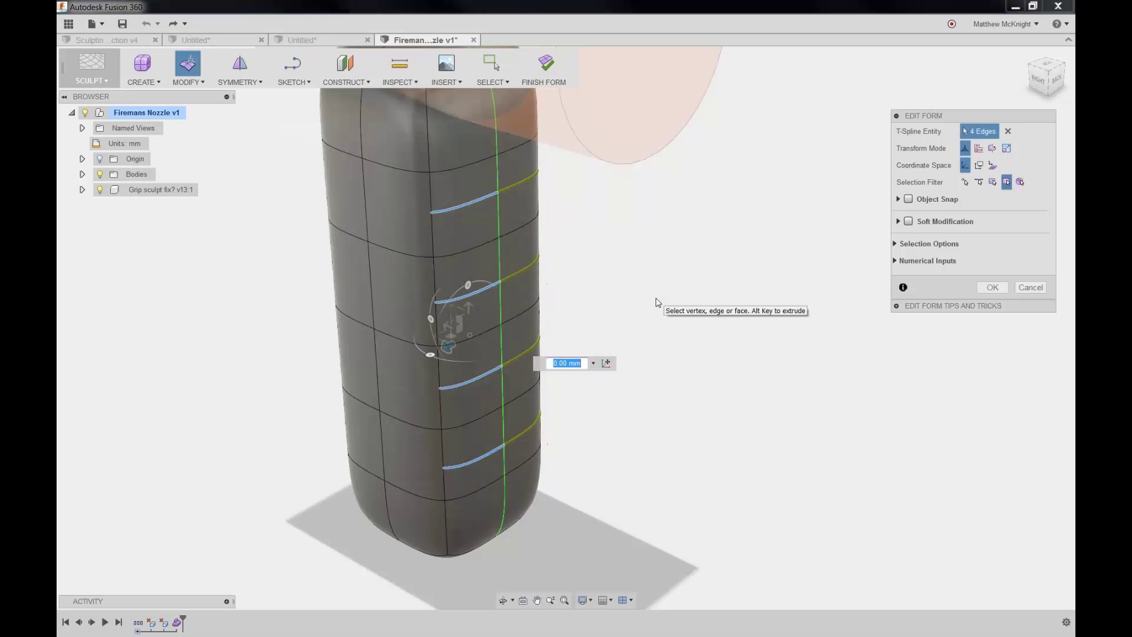
pyautogui.press('Escape')
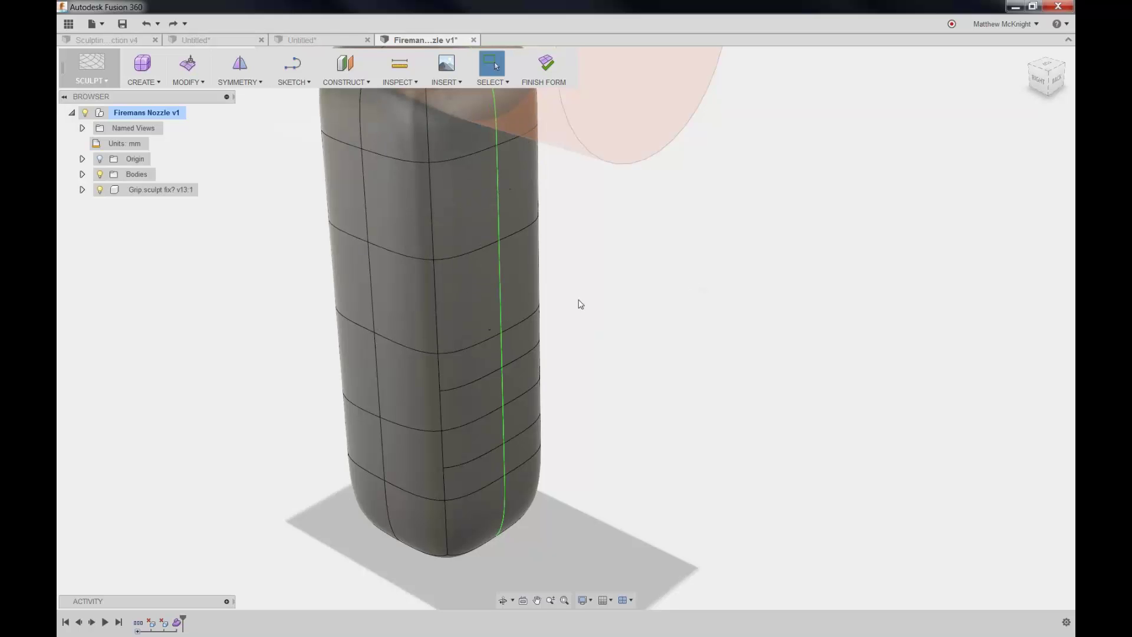
# Step: Crease the three middle original horizontal edges beside the symmetry line on the finger side
pyautogui.click(182, 82)
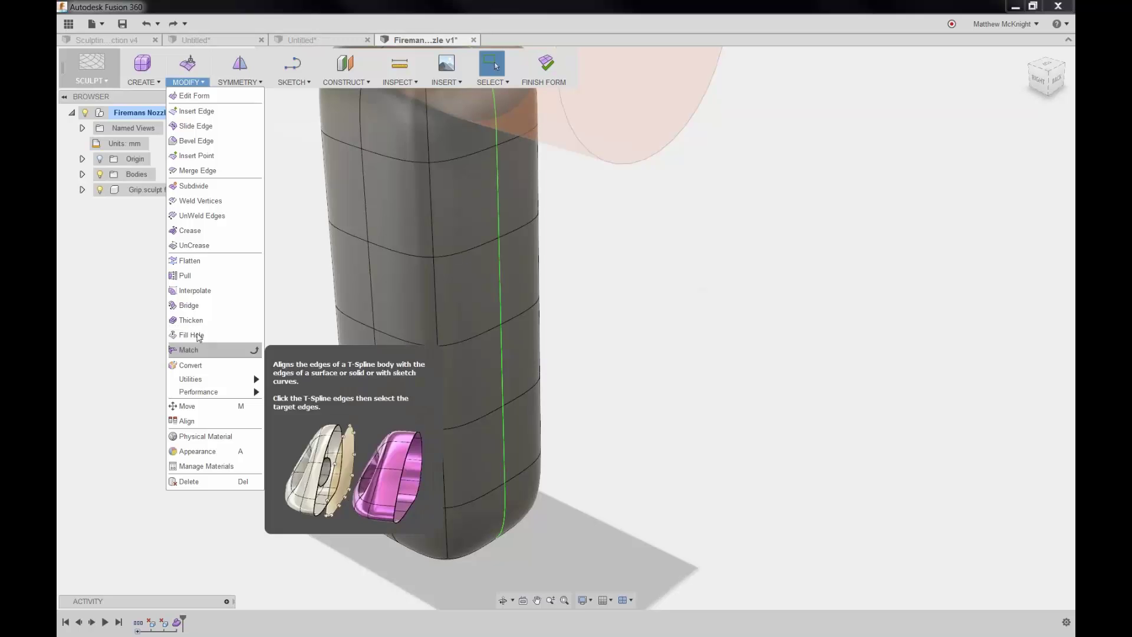
pyautogui.click(199, 232)
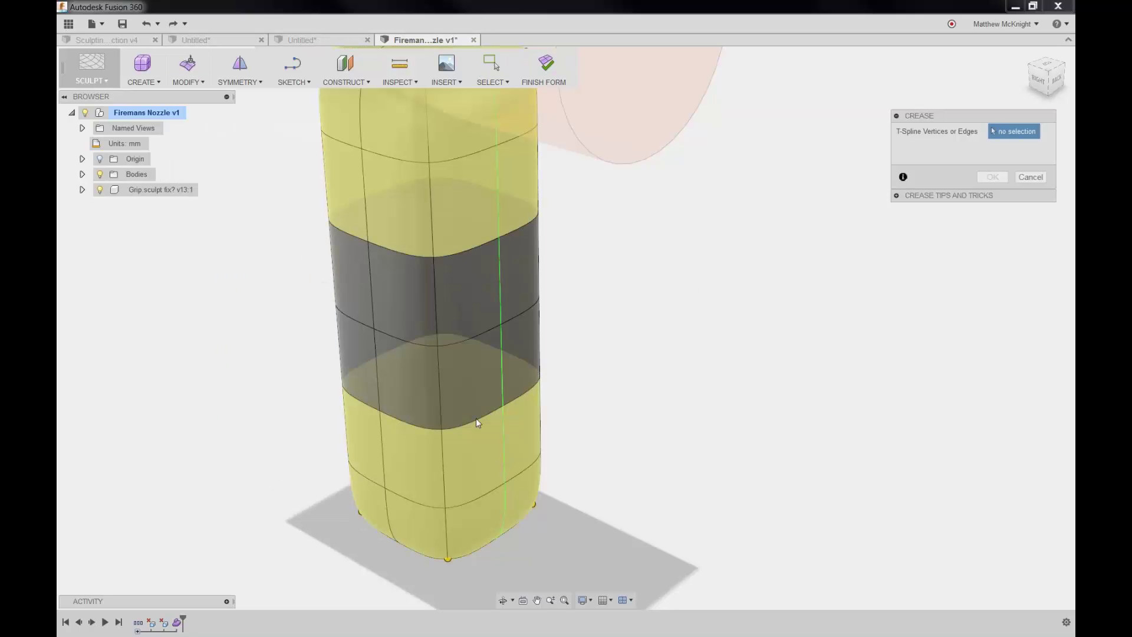
pyautogui.click(476, 419)
pyautogui.click(468, 339)
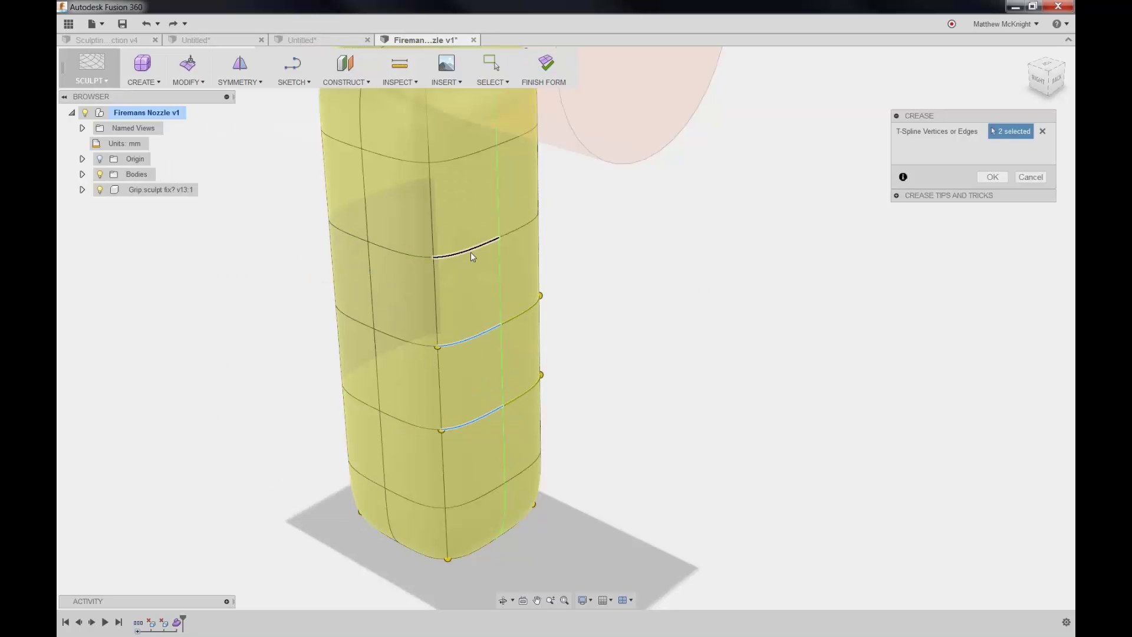
pyautogui.click(994, 176)
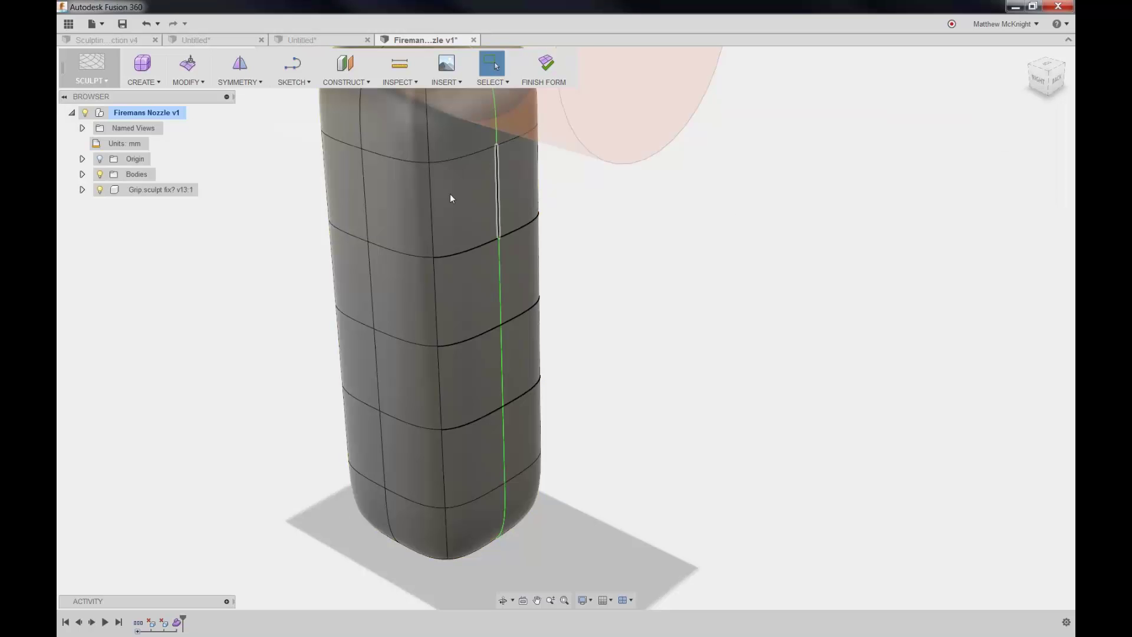
# Step: Try moving the three creased middle edges 6 mm outward, and discard both the move and the creases
pyautogui.click(187, 66)
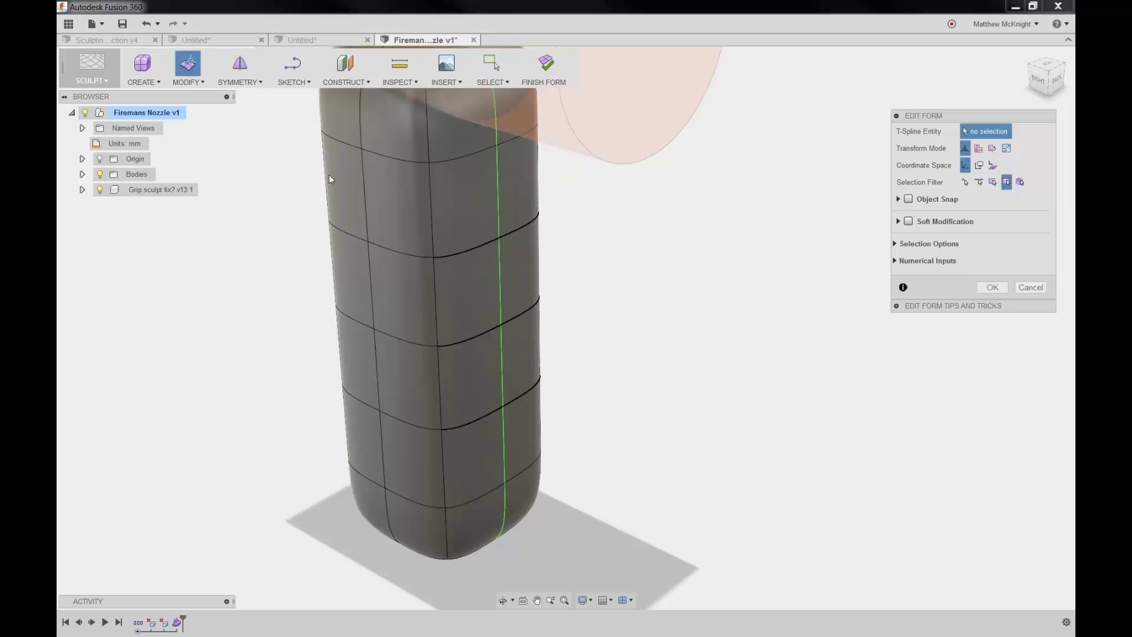
pyautogui.click(466, 249)
pyautogui.keyDown('shift'); pyautogui.click(474, 339); pyautogui.keyUp('shift')
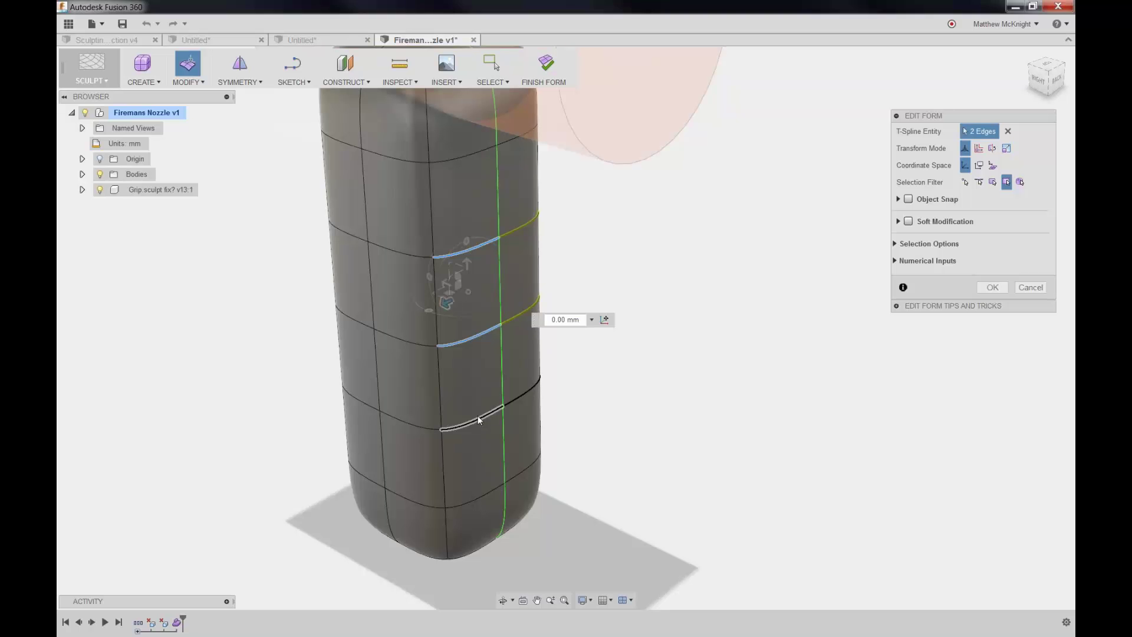
pyautogui.keyDown('shift'); pyautogui.click(478, 420); pyautogui.keyUp('shift')
pyautogui.moveTo(444, 333); pyautogui.dragTo(472, 335)
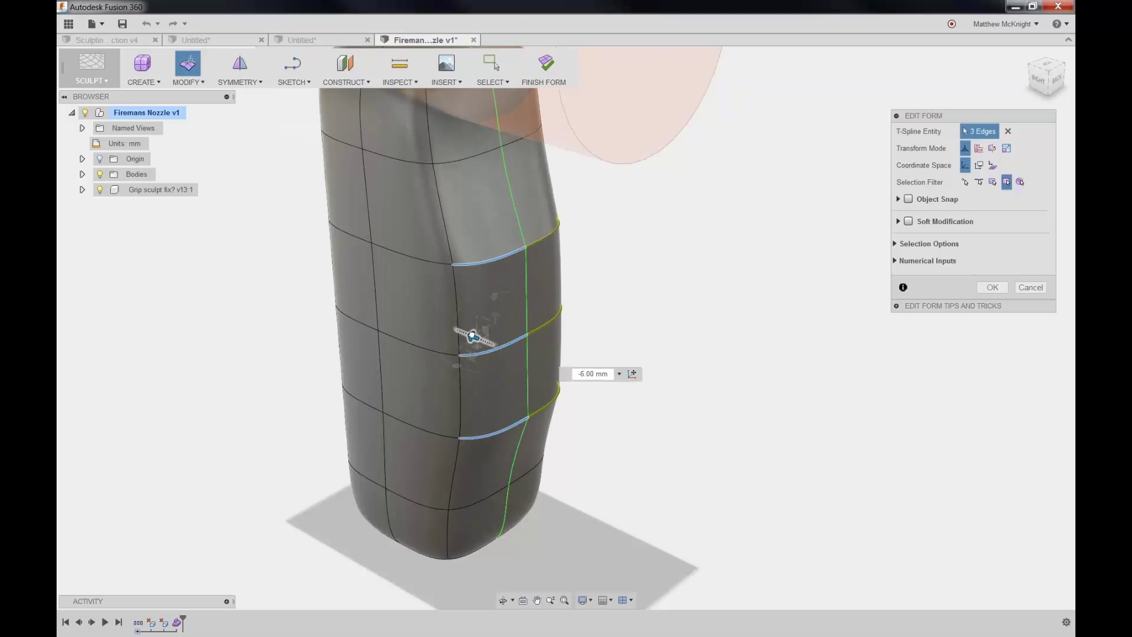
pyautogui.keyDown('shift'); pyautogui.moveTo(592, 283); pyautogui.dragTo(648, 253, button='middle'); pyautogui.keyUp('shift')
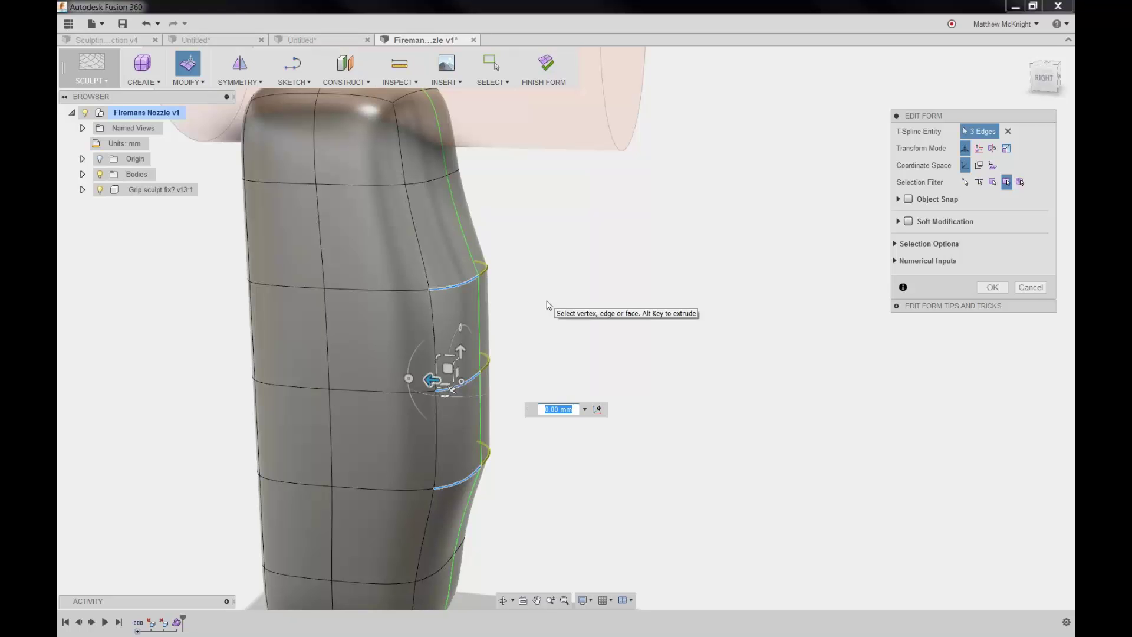
pyautogui.click(606, 288)
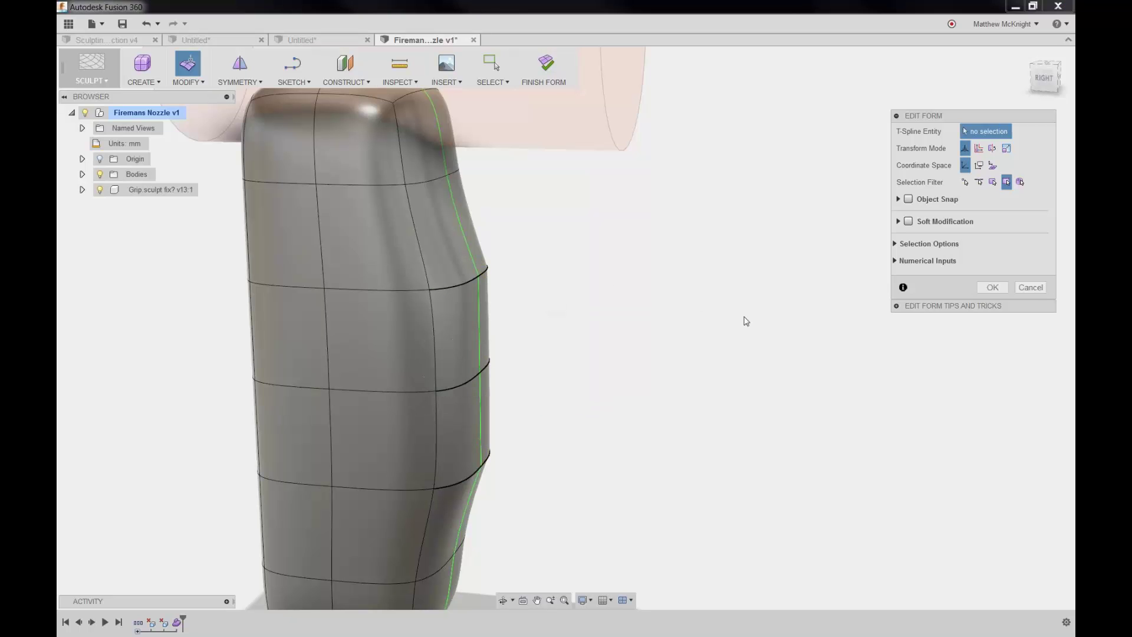
pyautogui.click(1023, 289)
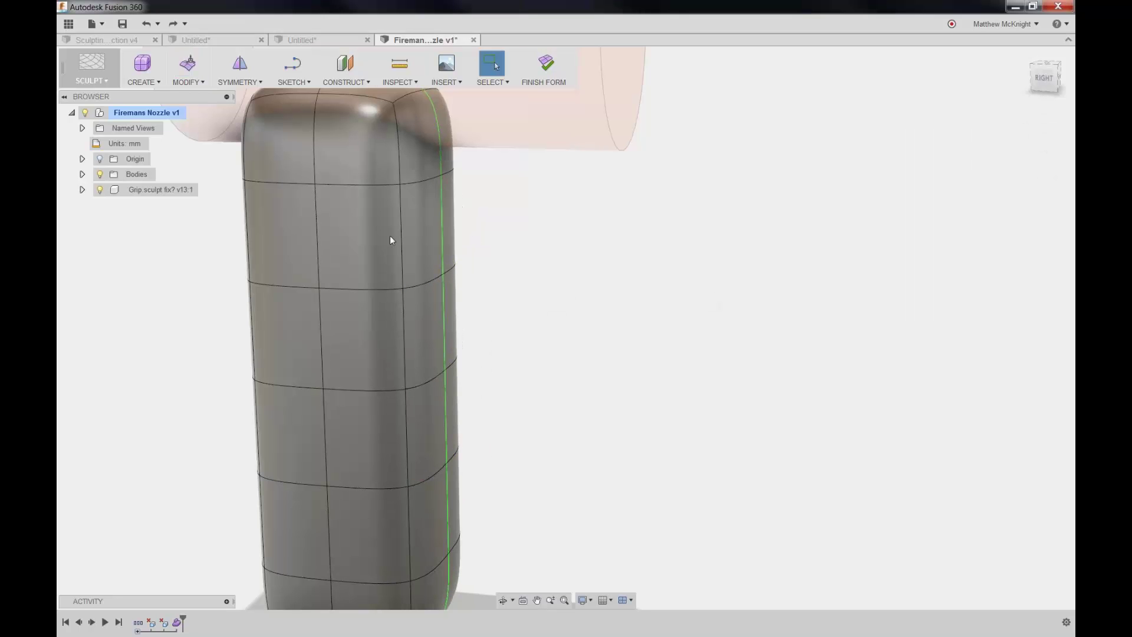
# Step: Insert edges on both sides of the second-lowest horizontal edge beside the symmetry line, at insert location 0.50
pyautogui.click(195, 78)
pyautogui.click(197, 111)
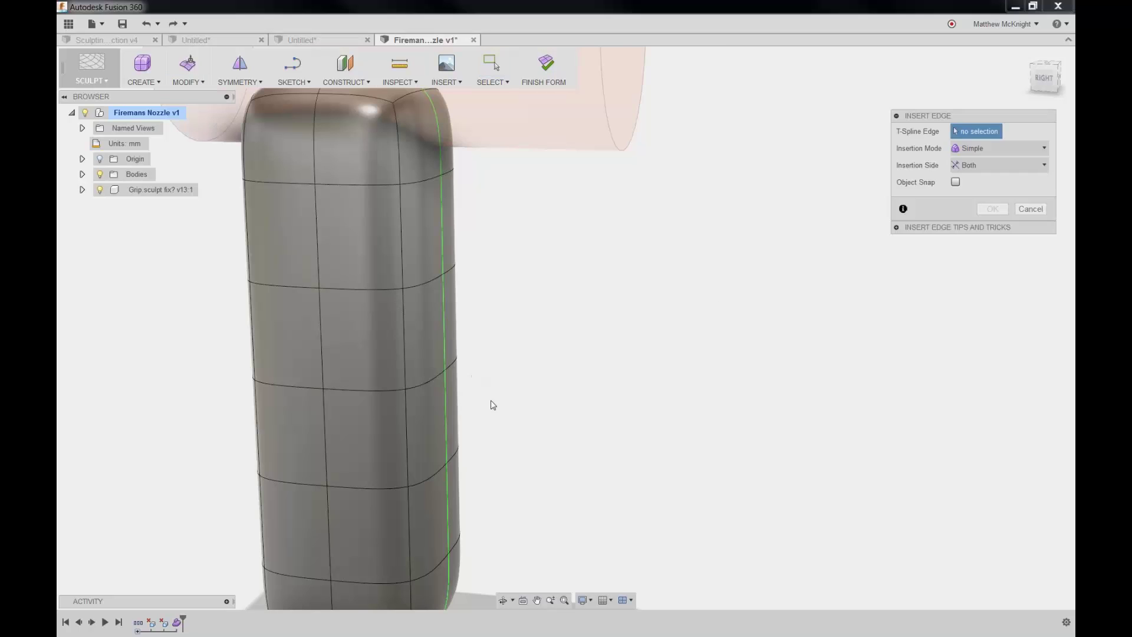
pyautogui.keyDown('shift'); pyautogui.moveTo(526, 386); pyautogui.dragTo(495, 383, button='middle'); pyautogui.keyUp('shift')
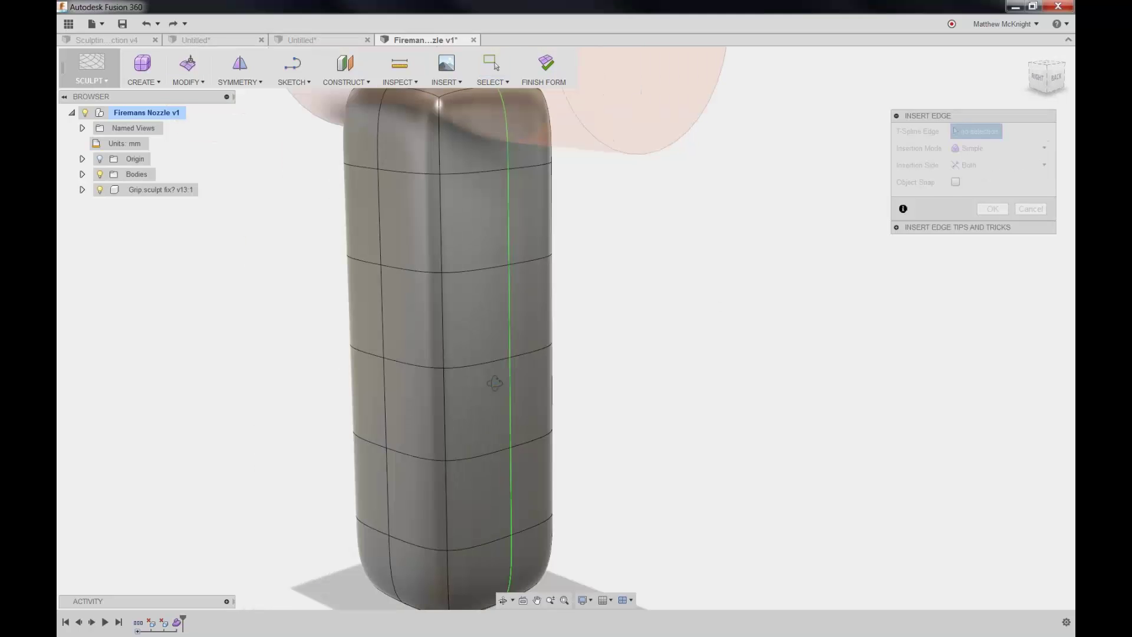
pyautogui.click(484, 455)
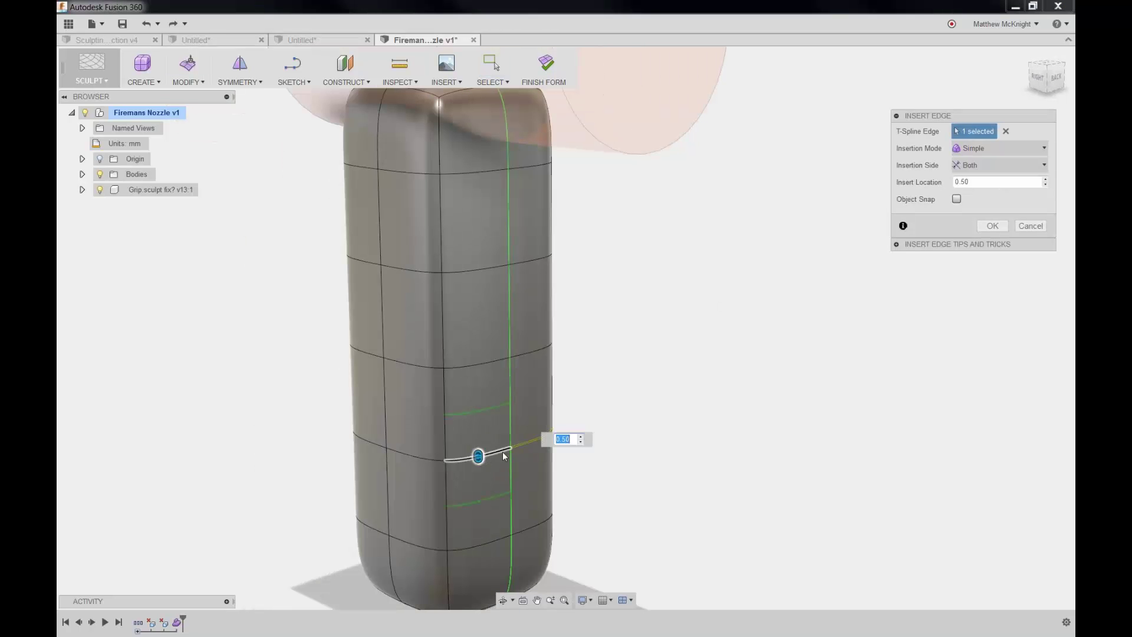
pyautogui.click(993, 226)
# Step: Repeat Insert Edge on both sides of the second-highest horizontal edge beside the symmetry line
pyautogui.moveTo(731, 309); pyautogui.dragTo(731, 222, button='right')
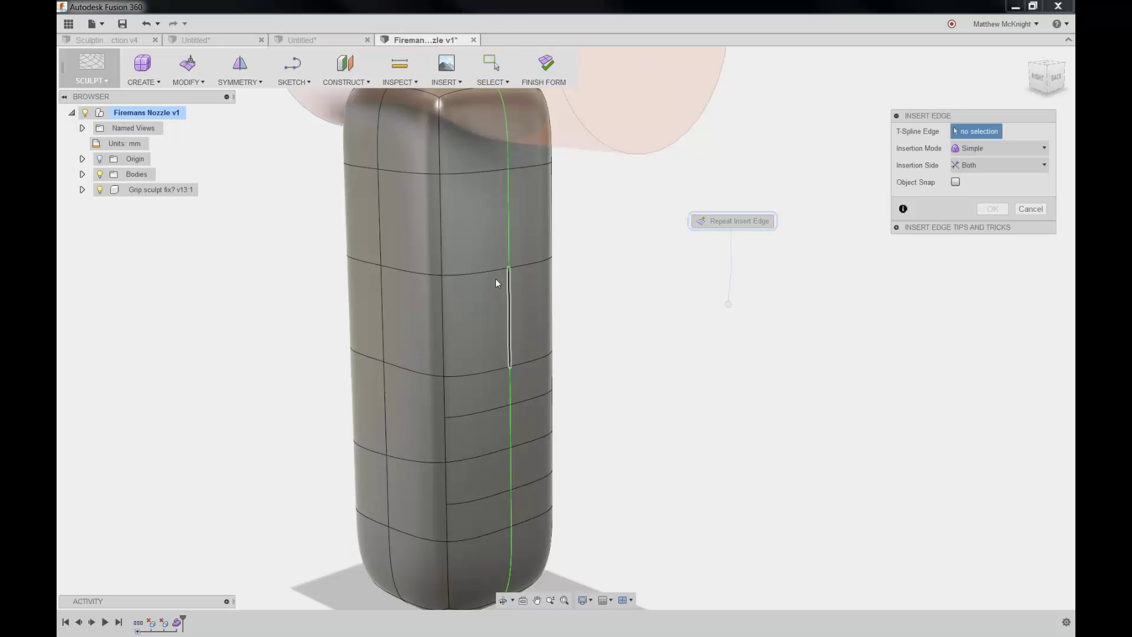
pyautogui.click(509, 273)
pyautogui.press('Return')
pyautogui.rightClick(712, 263)
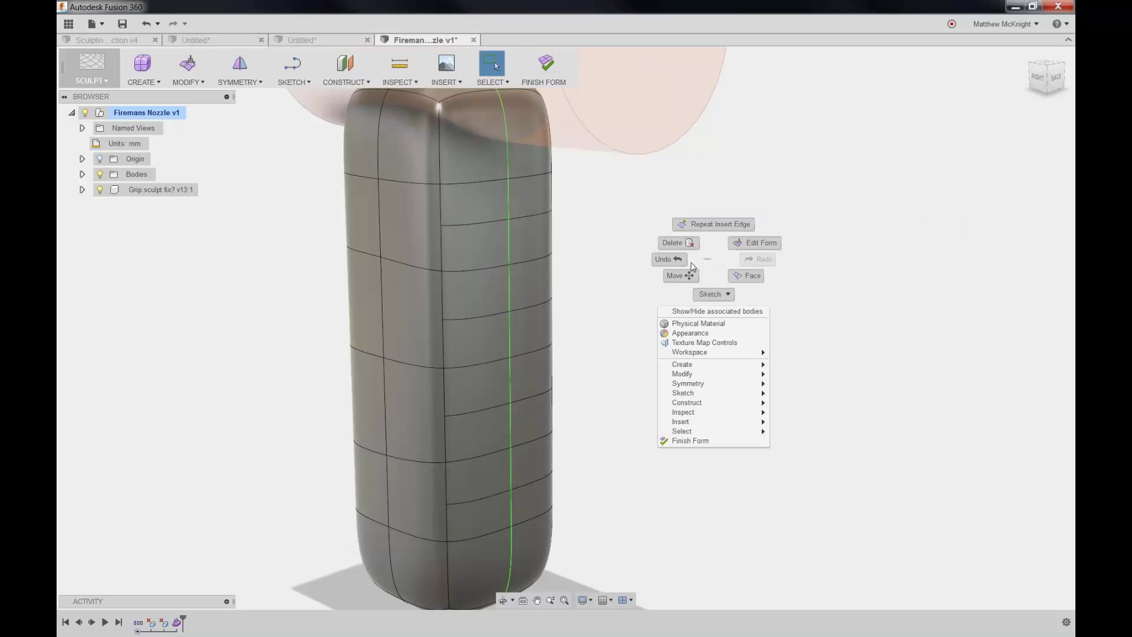
pyautogui.click(646, 302)
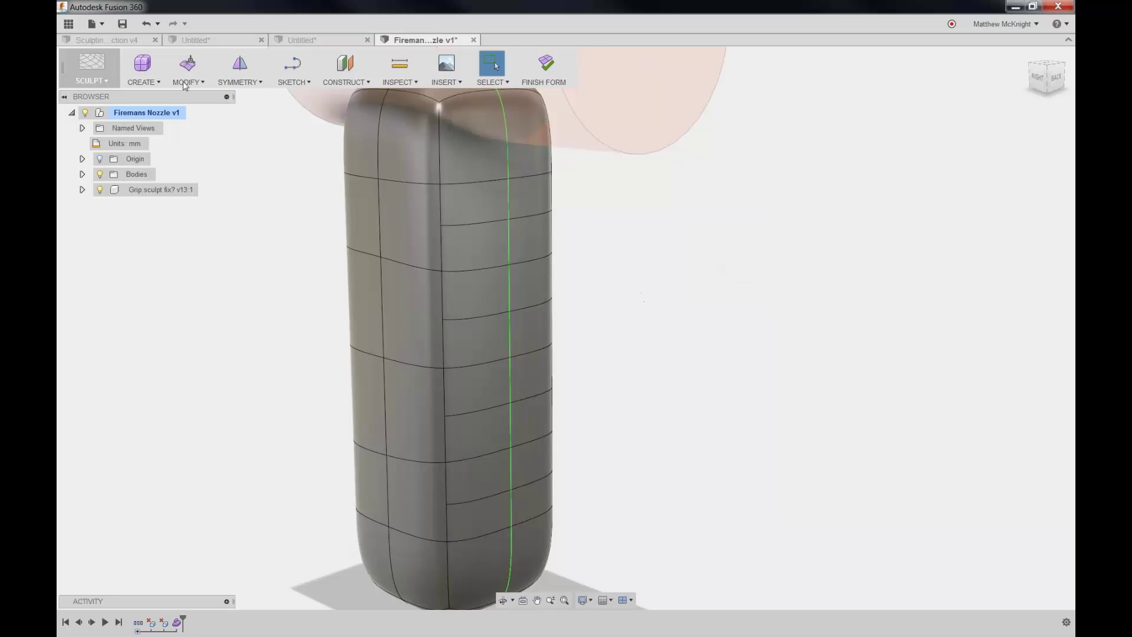
# Step: Crease all four newly inserted horizontal edges beside the symmetry line on the finger side
pyautogui.click(185, 84)
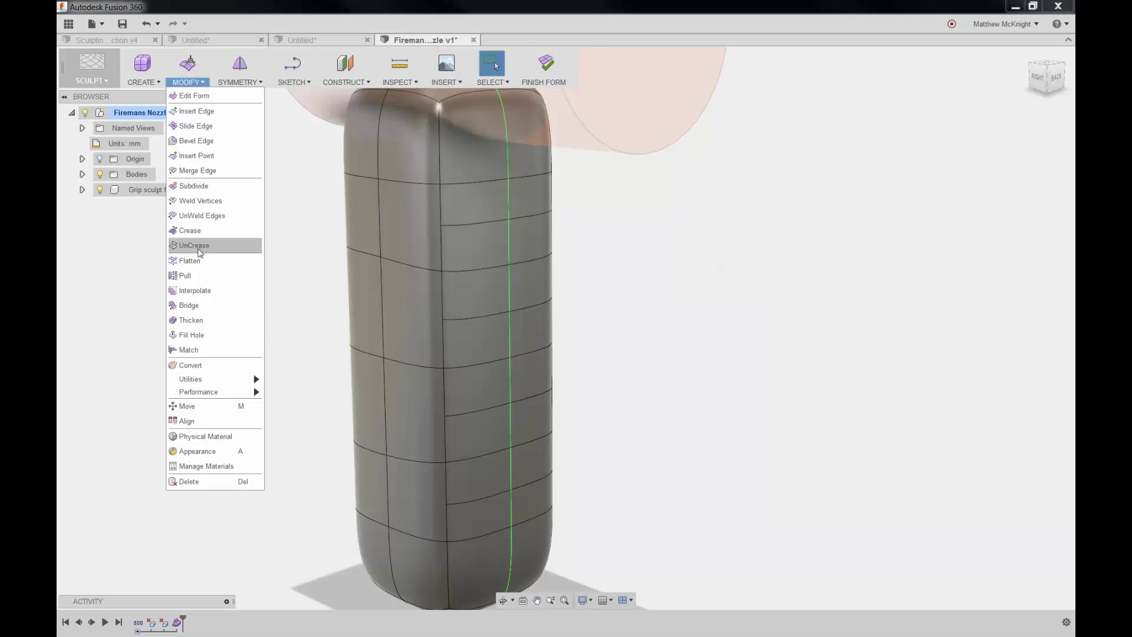
pyautogui.click(194, 231)
pyautogui.click(480, 499)
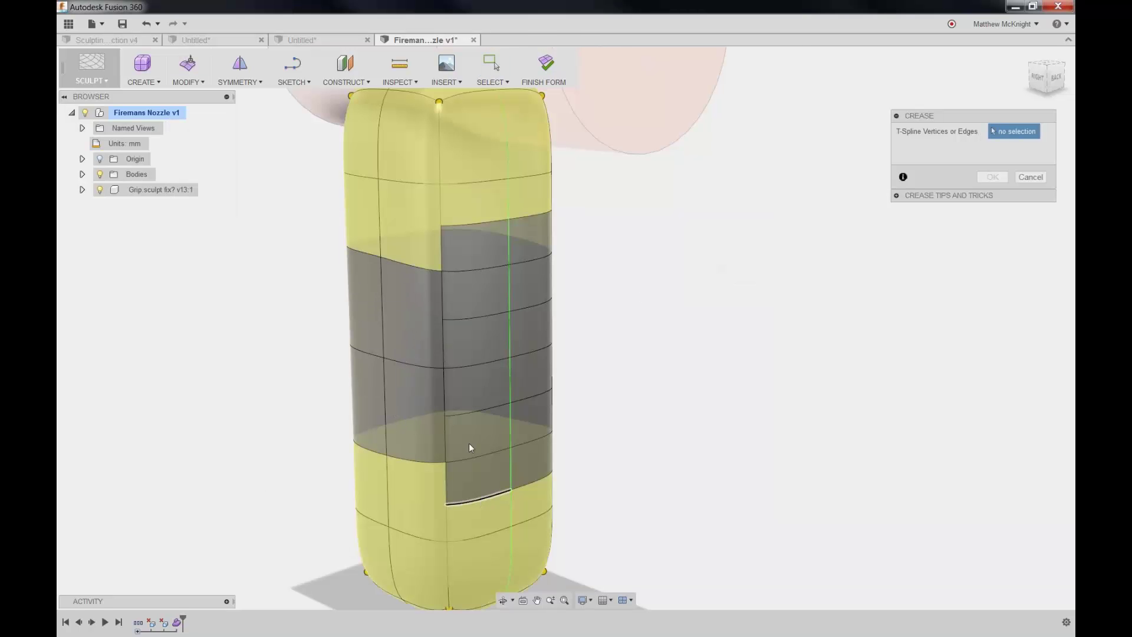
pyautogui.click(469, 411)
pyautogui.click(470, 321)
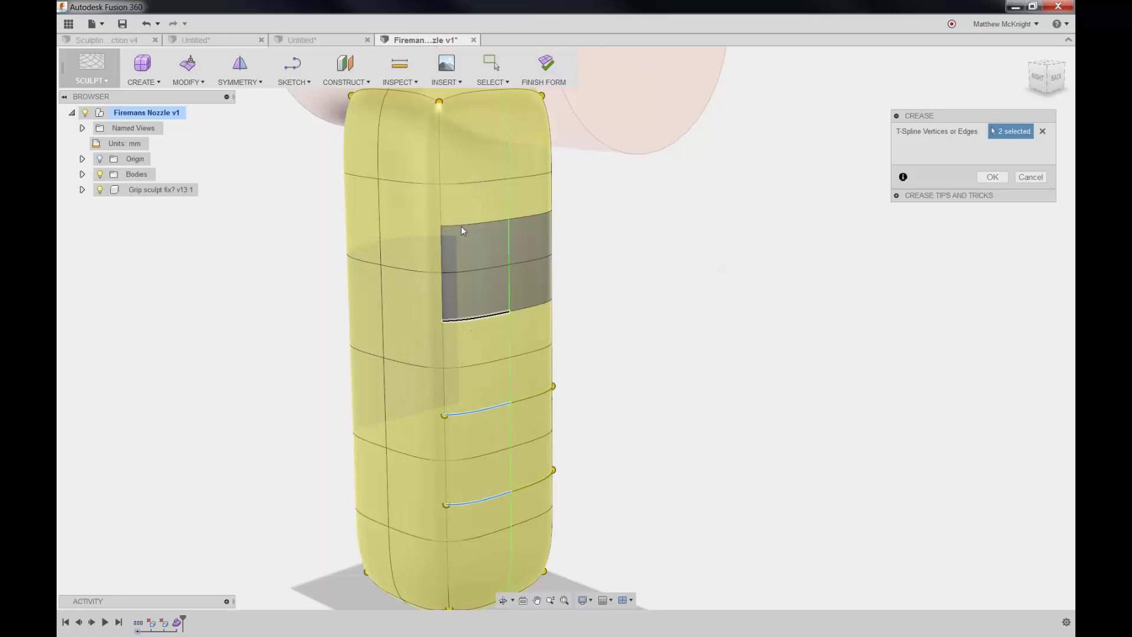
pyautogui.click(463, 225)
pyautogui.click(996, 177)
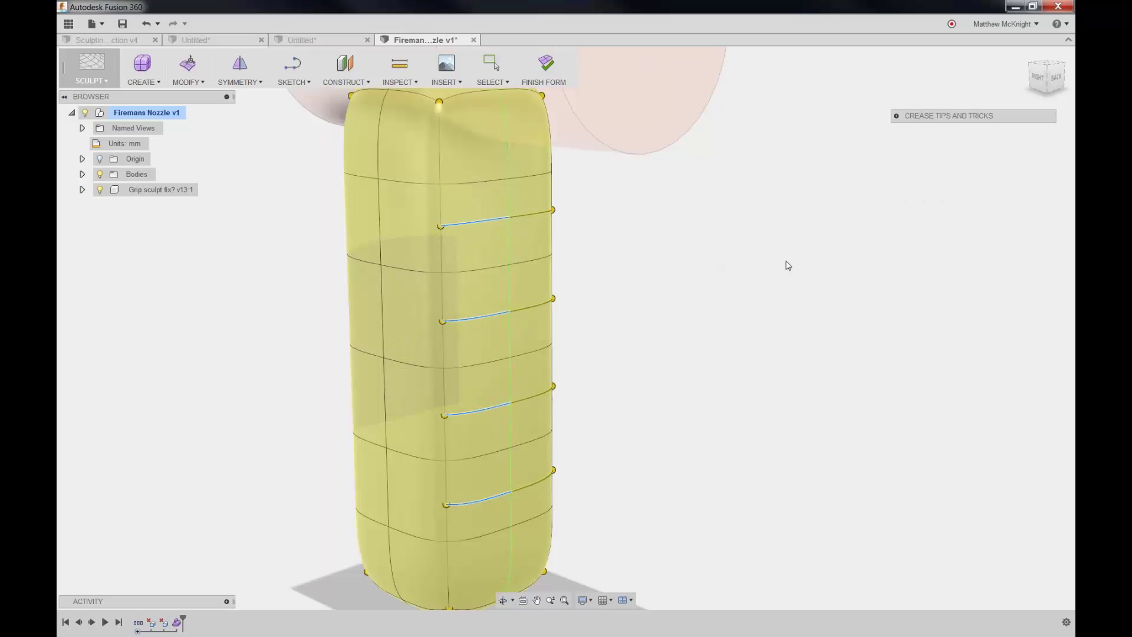
# Step: Move the four creased horizontal edges on the grip's finger side 6 mm outward with Edit Form
pyautogui.click(191, 71)
pyautogui.click(468, 221)
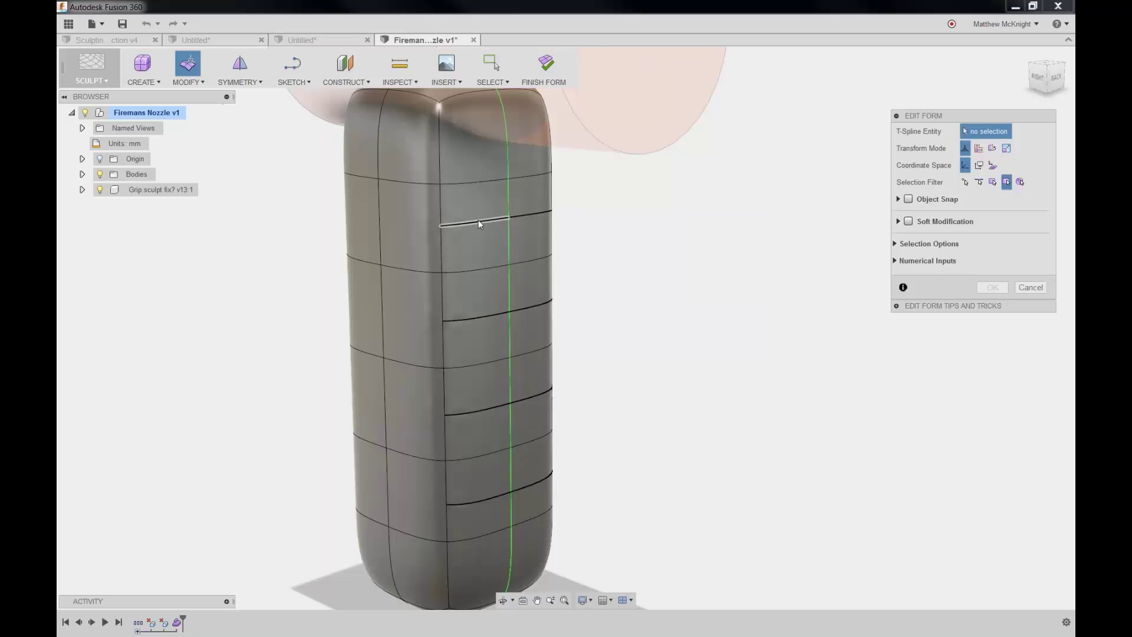
pyautogui.keyDown('shift'); pyautogui.click(479, 322); pyautogui.keyUp('shift')
pyautogui.keyDown('shift'); pyautogui.click(483, 408); pyautogui.keyUp('shift')
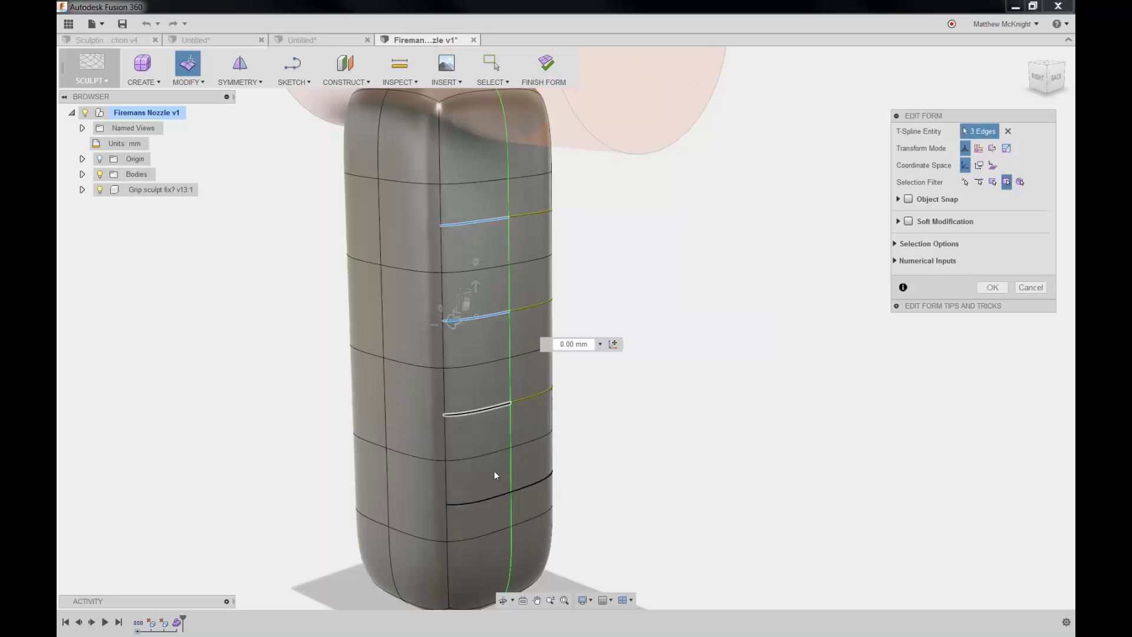
pyautogui.keyDown('shift'); pyautogui.click(489, 501); pyautogui.keyUp('shift')
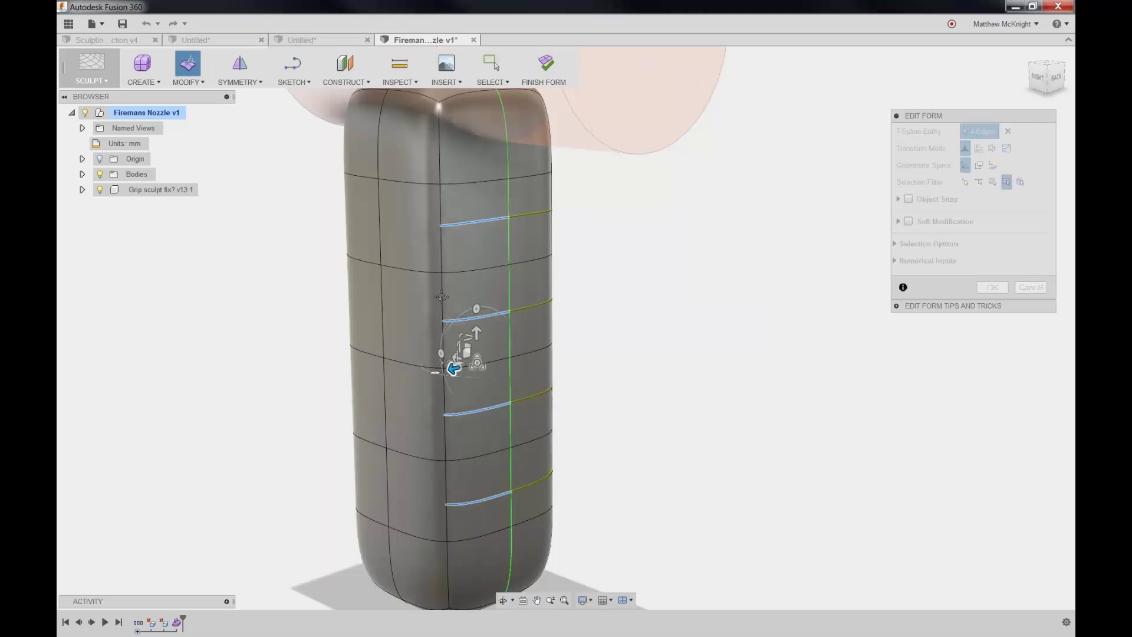
pyautogui.moveTo(467, 409); pyautogui.dragTo(412, 313, button='middle')
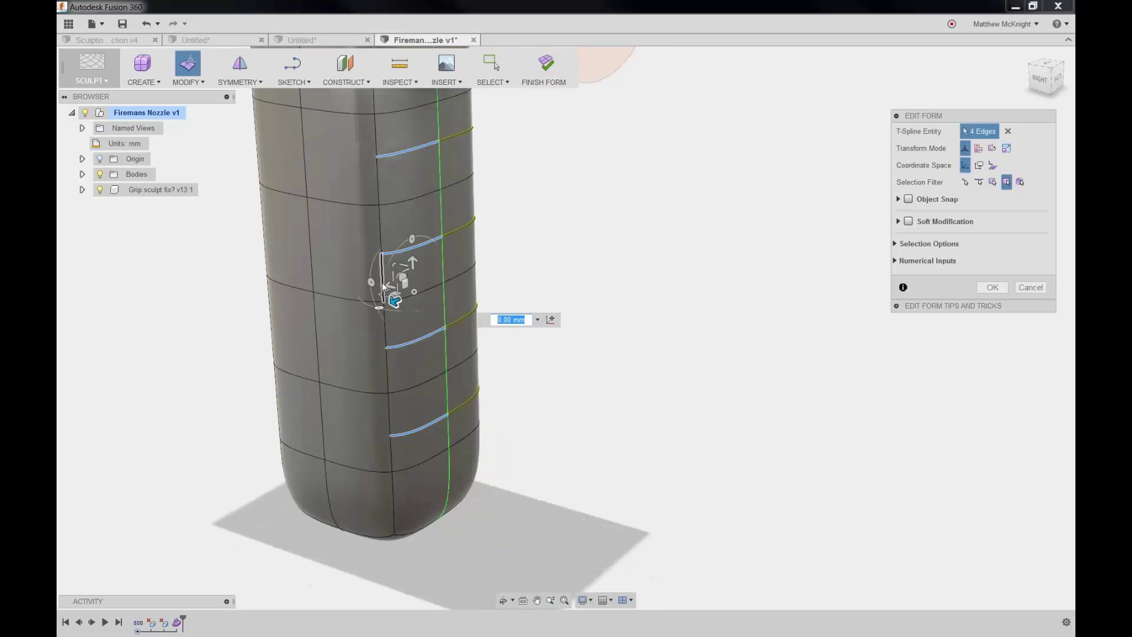
pyautogui.moveTo(388, 285); pyautogui.dragTo(416, 293)
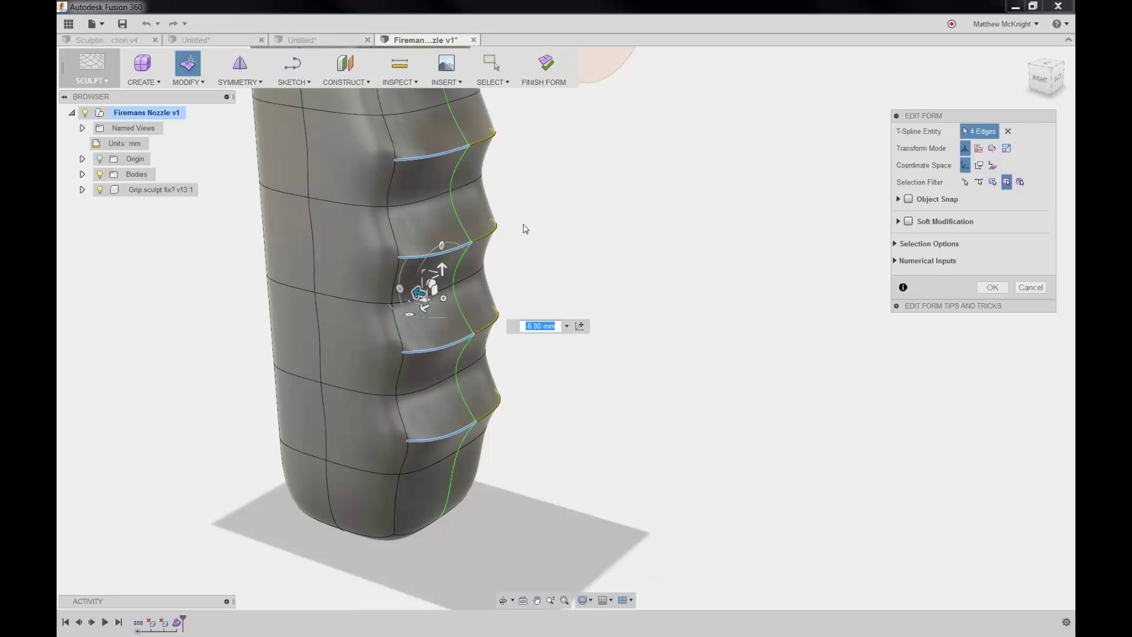
pyautogui.moveTo(500, 233); pyautogui.dragTo(518, 301, button='middle')
pyautogui.scroll(-5, 519, 302)
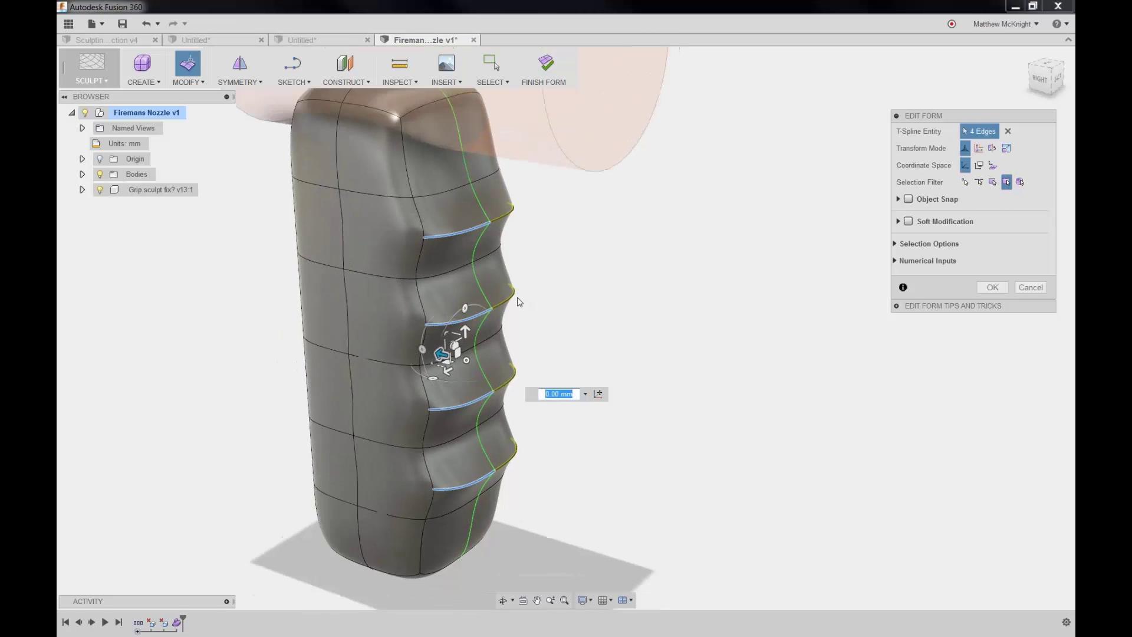
pyautogui.scroll(2, 461, 233)
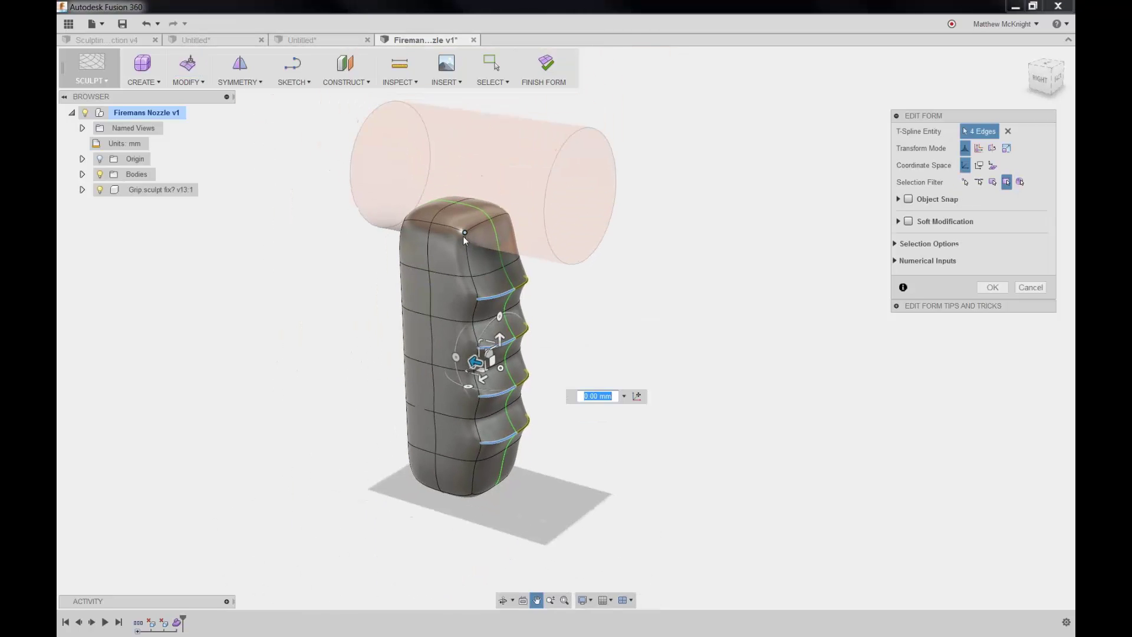
pyautogui.scroll(2, 492, 314)
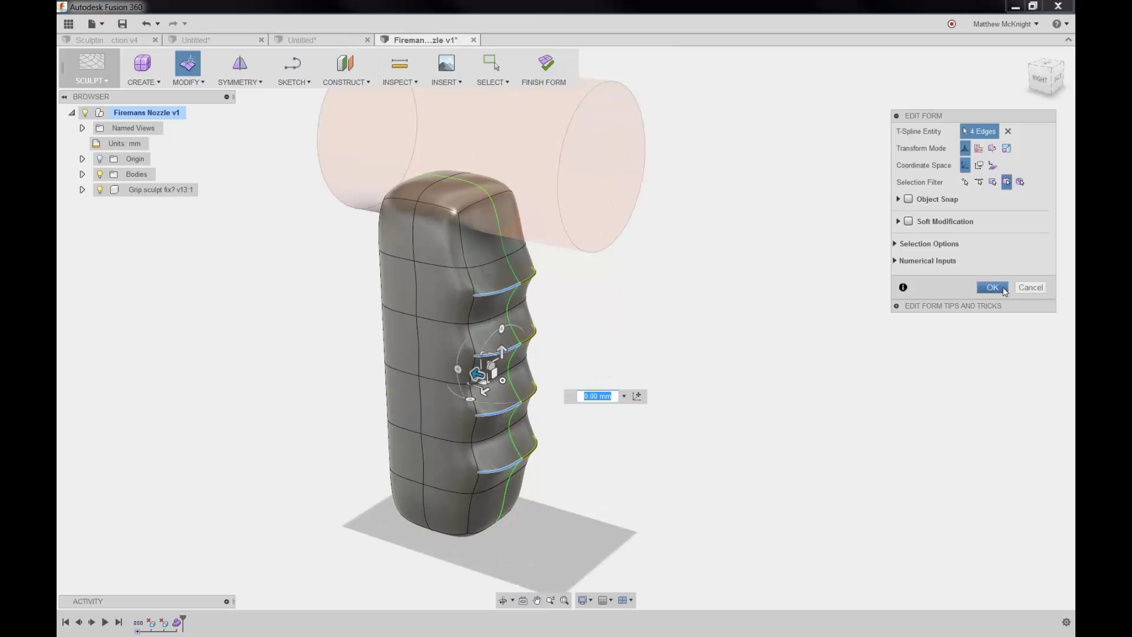
pyautogui.click(992, 287)
pyautogui.moveTo(583, 325)
pyautogui.keyDown('shift'); pyautogui.mouseDown(button='middle')
pyautogui.moveTo(614, 299)
pyautogui.moveTo(595, 317)
pyautogui.mouseUp(button='middle'); pyautogui.keyUp('shift')
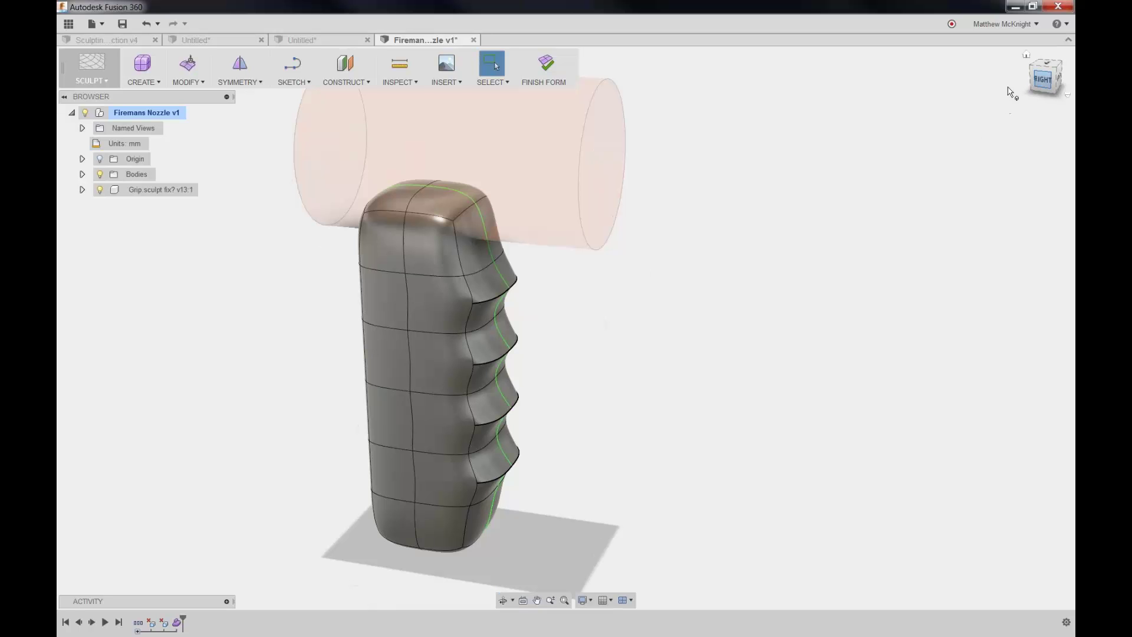
pyautogui.click(1041, 87)
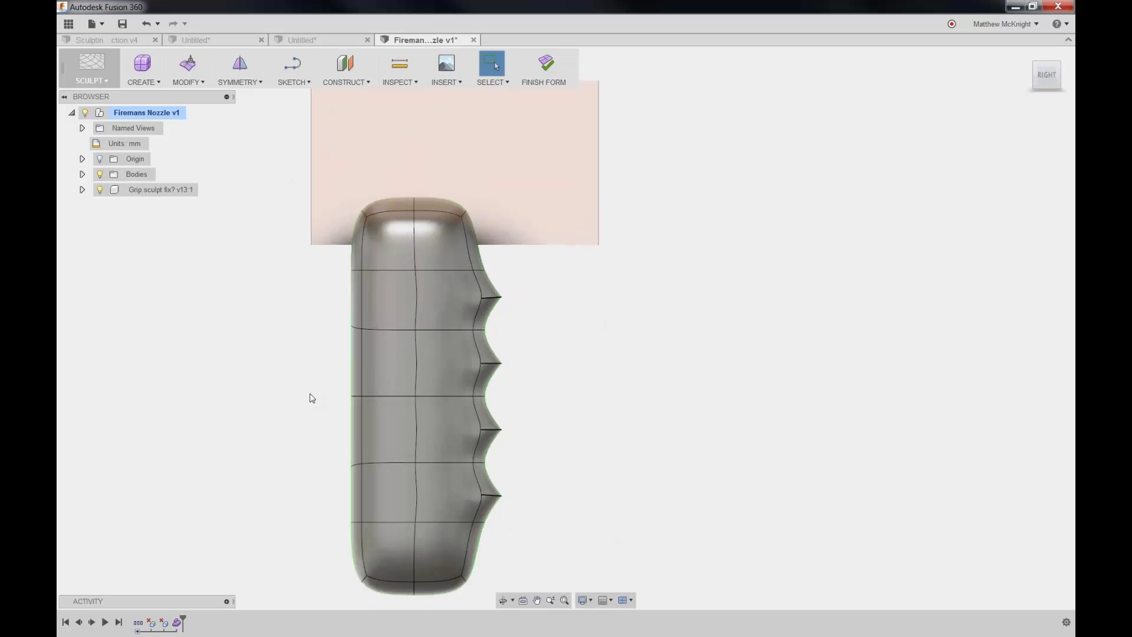
pyautogui.moveTo(303, 334); pyautogui.dragTo(306, 238, button='middle')
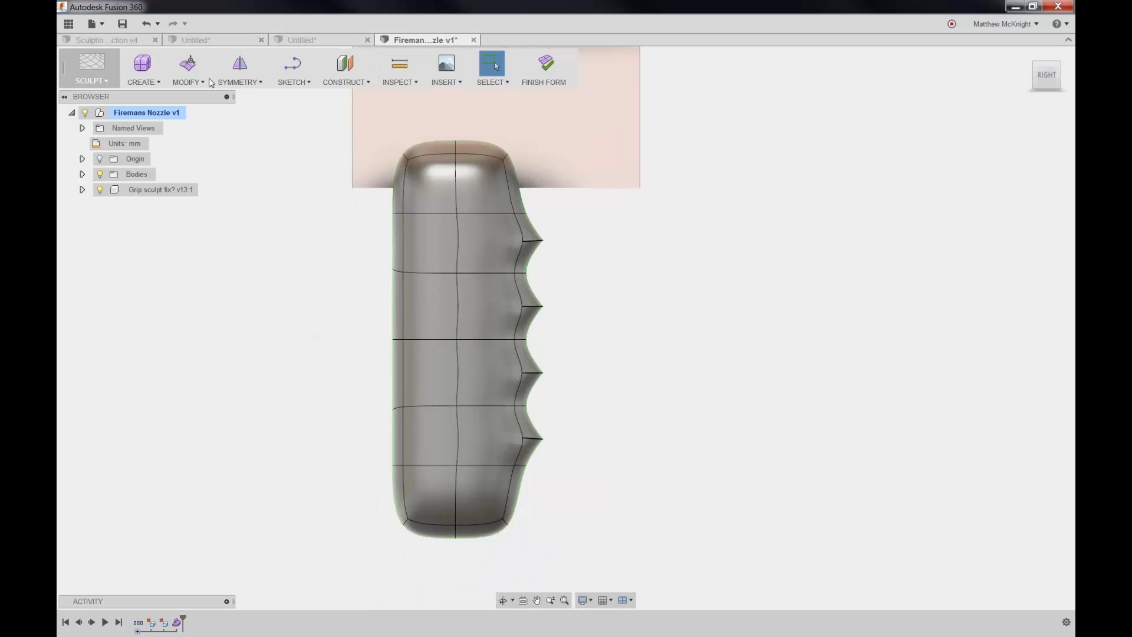
pyautogui.click(188, 63)
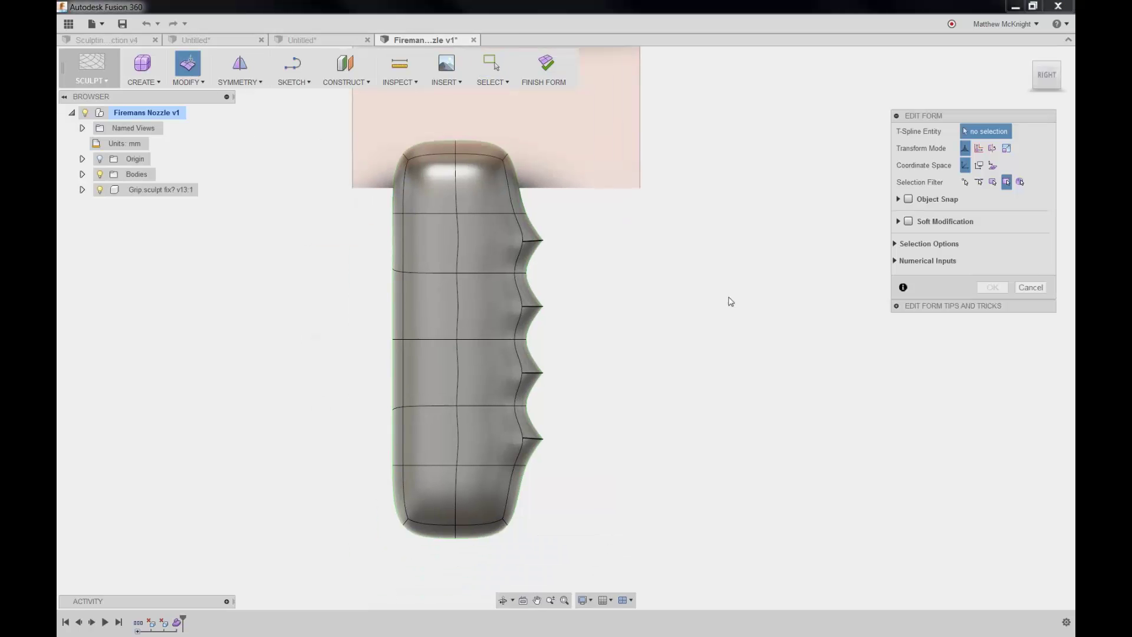
pyautogui.keyDown('shift'); pyautogui.moveTo(584, 324); pyautogui.dragTo(582, 306, button='middle'); pyautogui.keyUp('shift')
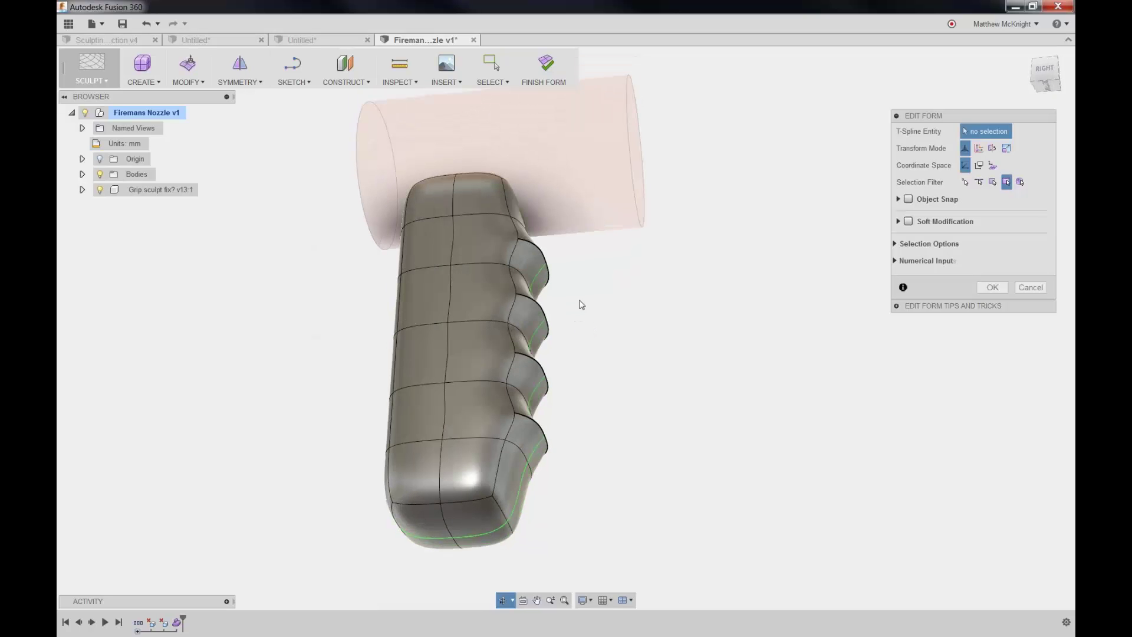
pyautogui.click(896, 243)
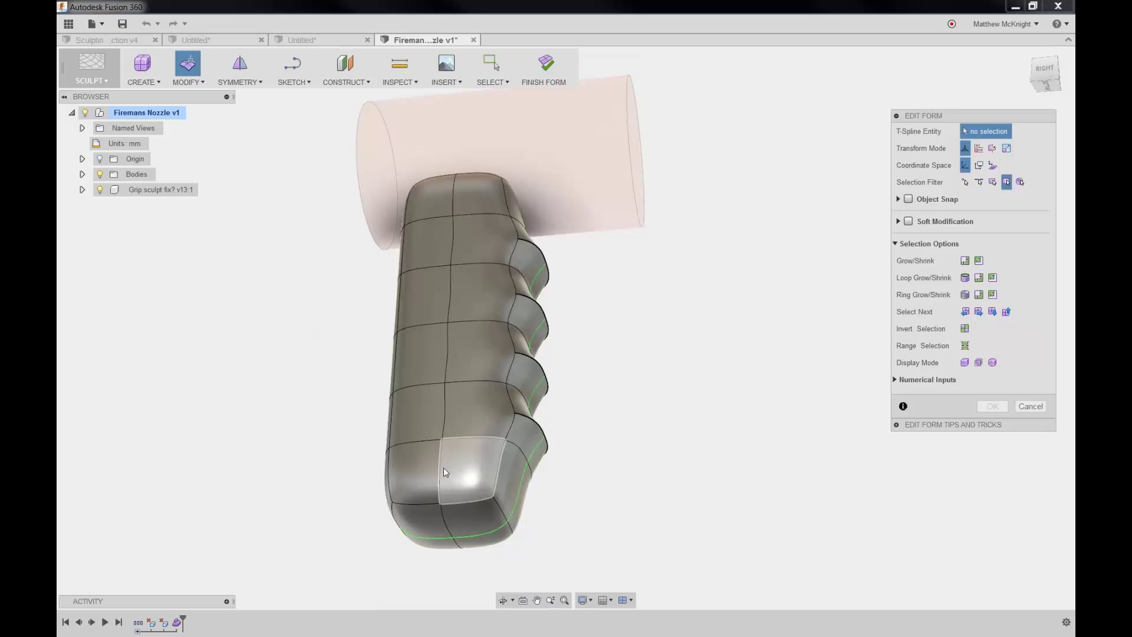
pyautogui.click(466, 466)
pyautogui.keyDown('shift'); pyautogui.click(511, 486); pyautogui.keyUp('shift')
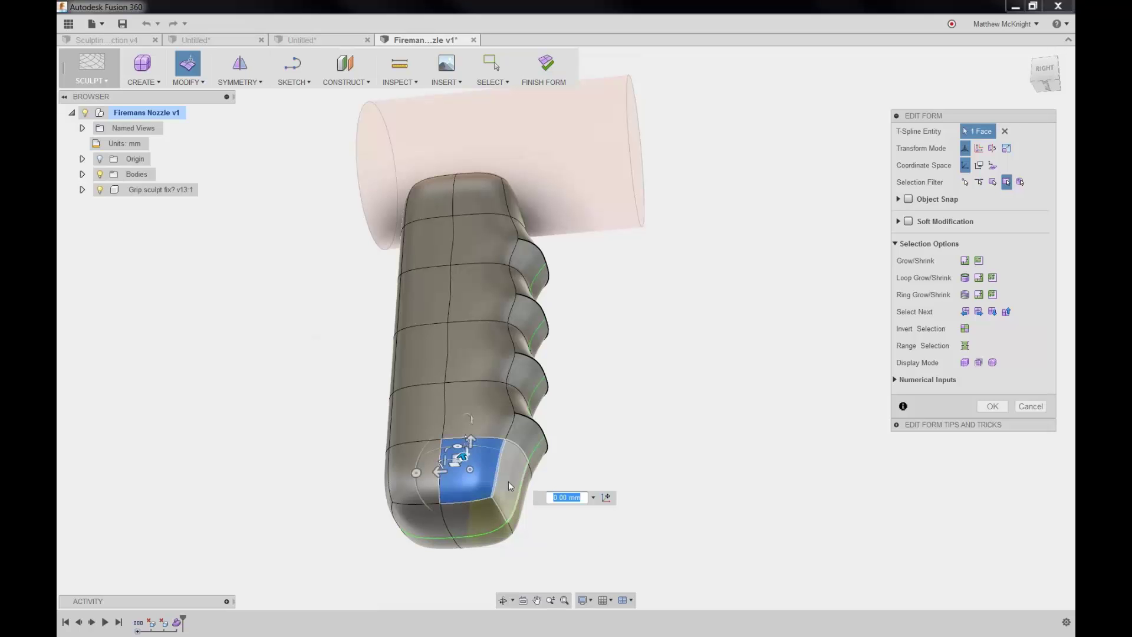
pyautogui.keyDown('shift'); pyautogui.click(527, 439); pyautogui.keyUp('shift')
pyautogui.keyDown('shift'); pyautogui.click(479, 416); pyautogui.keyUp('shift')
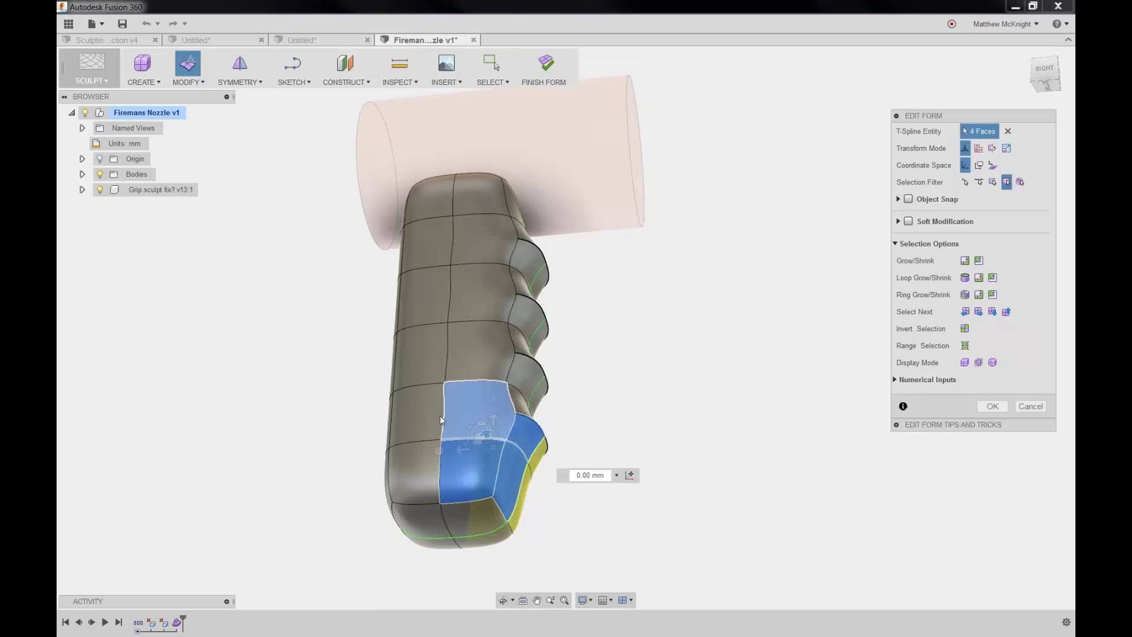
pyautogui.keyDown('shift'); pyautogui.click(422, 418); pyautogui.keyUp('shift')
pyautogui.click(620, 401)
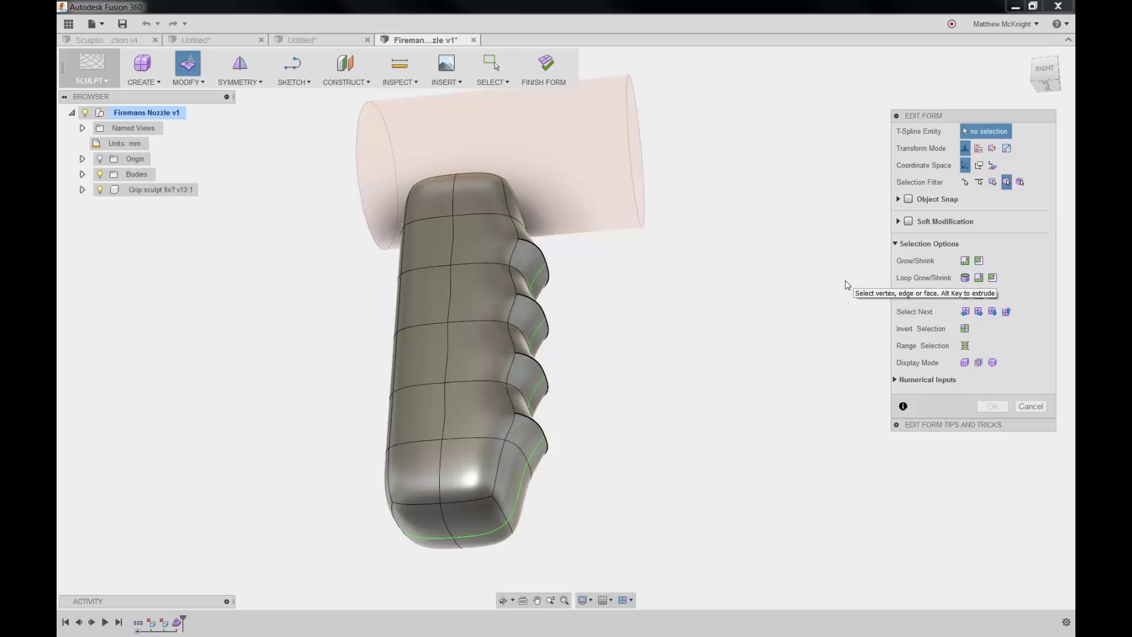
pyautogui.click(966, 184)
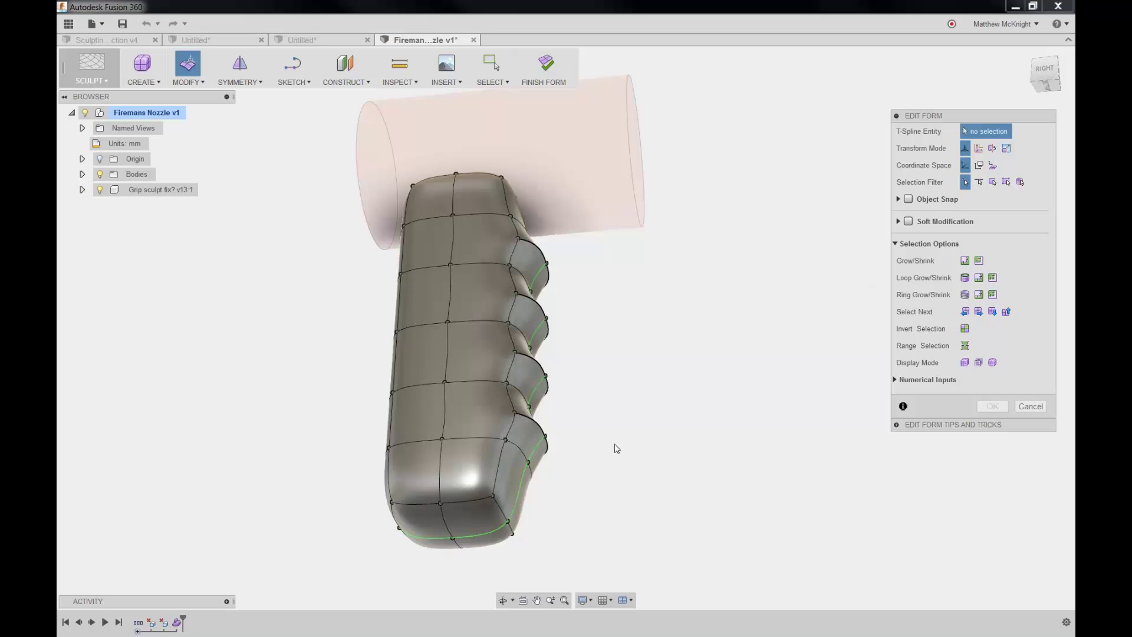
pyautogui.click(979, 182)
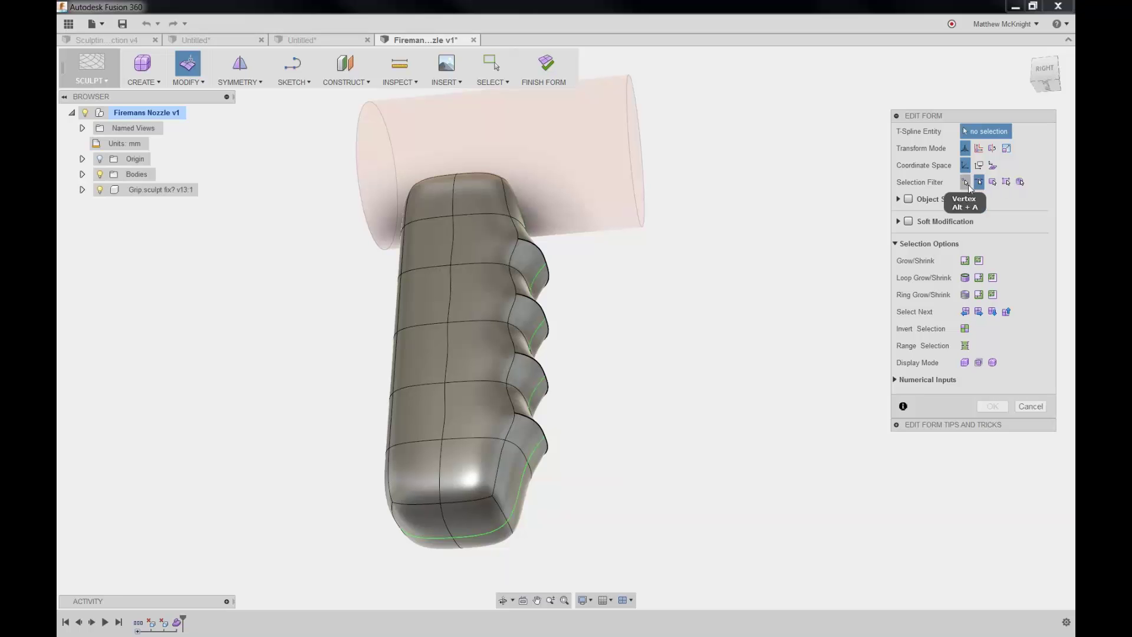
pyautogui.click(1030, 406)
# Step: Start Edit Form with the vertex filter, select the middle vertex on the grip's underside, and grow the selection three times
pyautogui.click(194, 70)
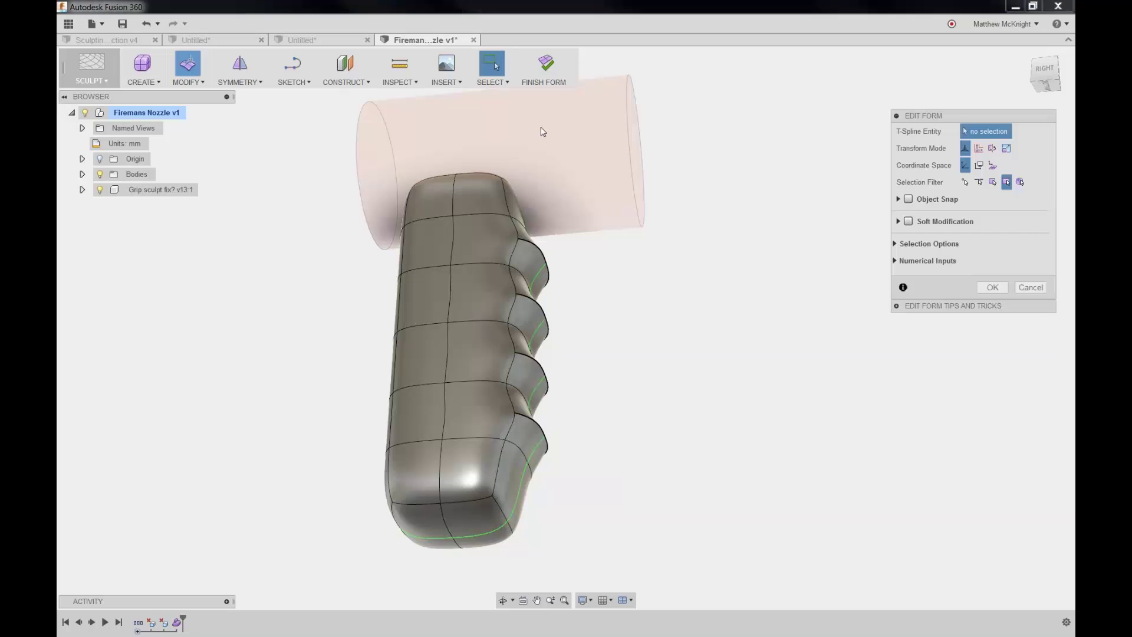
pyautogui.click(965, 181)
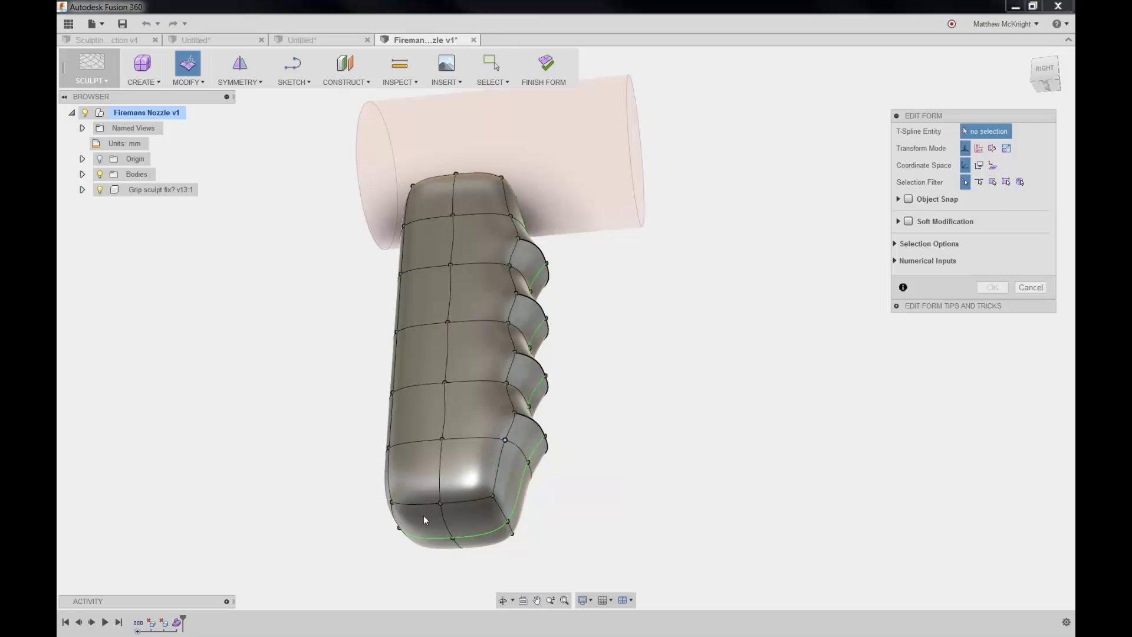
pyautogui.click(453, 539)
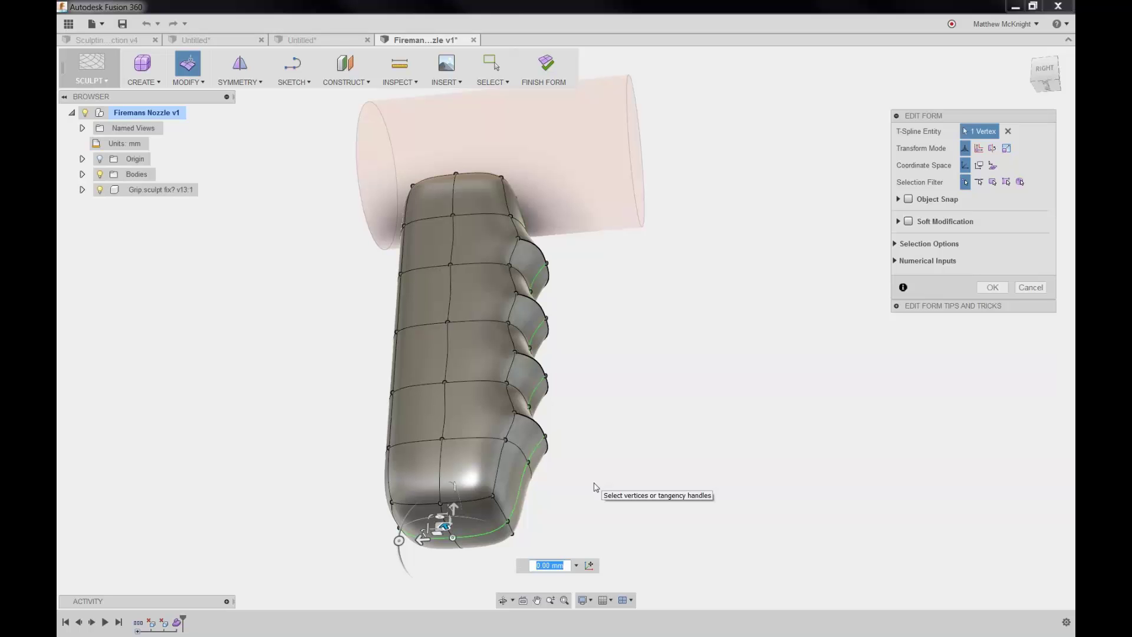
pyautogui.click(896, 244)
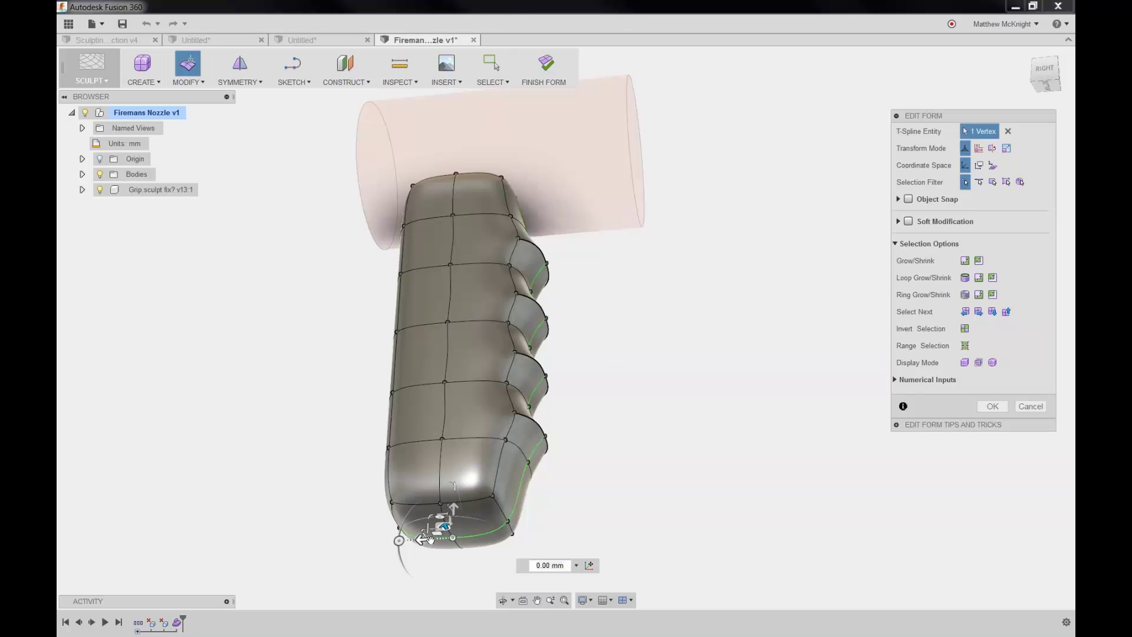
pyautogui.scroll(3, 429, 540)
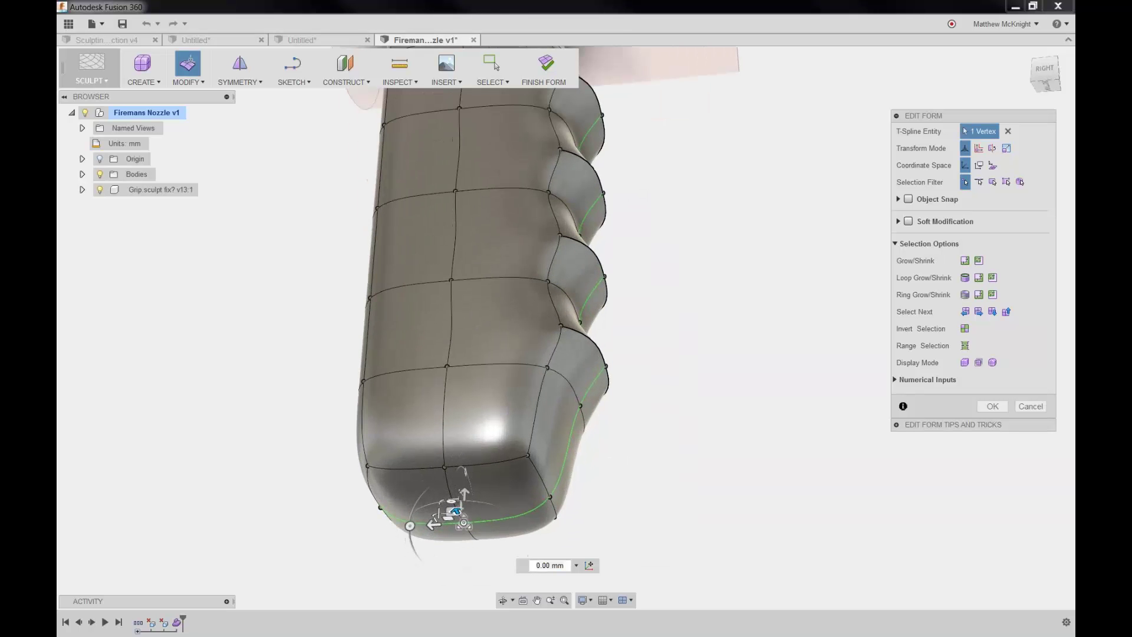
pyautogui.click(966, 262)
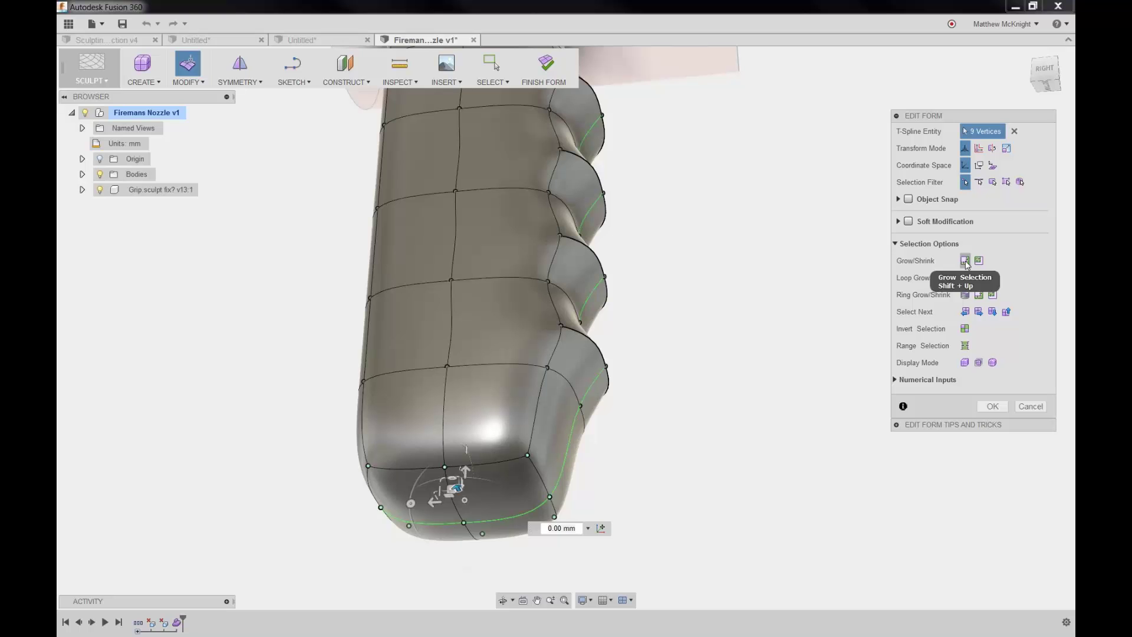
pyautogui.click(966, 262)
pyautogui.click(966, 262)
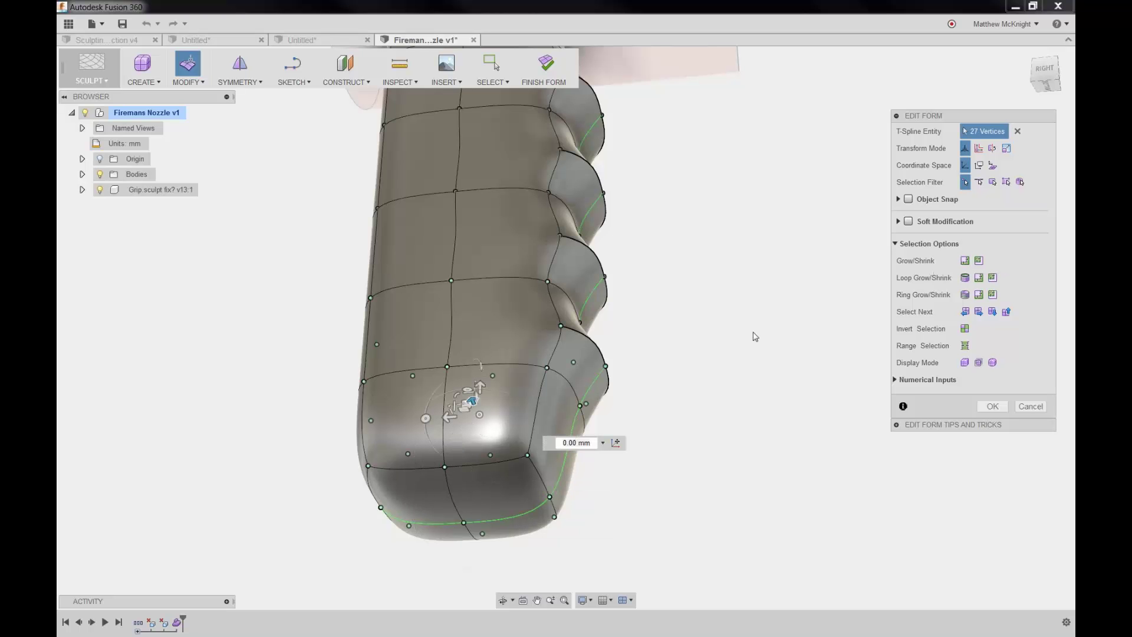
# Step: From the right view, rotate the selected lower-end vertices and shift them about 6 mm away from the finger side to bend the grip
pyautogui.moveTo(655, 285)
pyautogui.keyDown('shift'); pyautogui.mouseDown(button='middle')
pyautogui.moveTo(632, 303)
pyautogui.moveTo(645, 304)
pyautogui.moveTo(640, 278)
pyautogui.mouseUp(button='middle'); pyautogui.keyUp('shift')
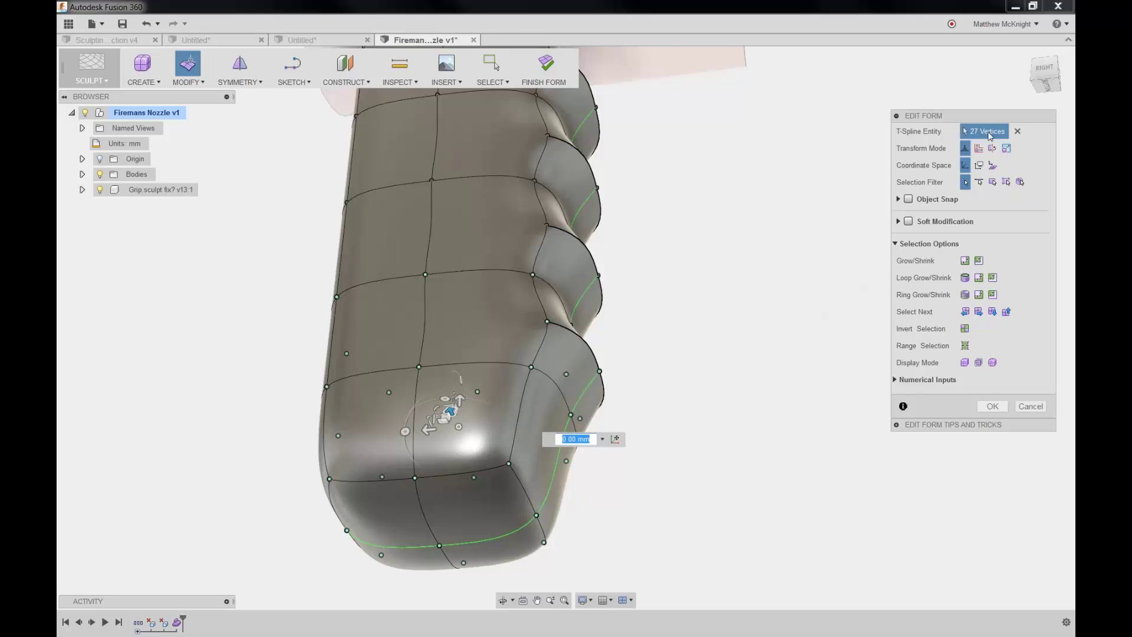
pyautogui.click(1044, 72)
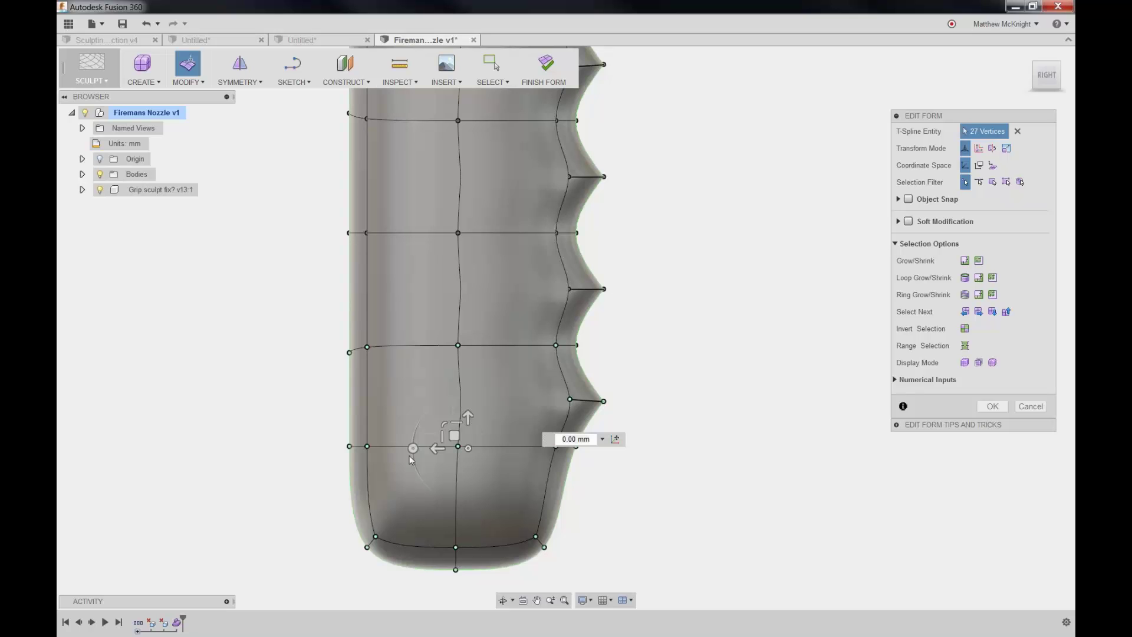
pyautogui.click(413, 447)
pyautogui.moveTo(412, 448)
pyautogui.mouseDown()
pyautogui.moveTo(415, 434)
pyautogui.moveTo(444, 436)
pyautogui.moveTo(409, 432)
pyautogui.mouseUp()
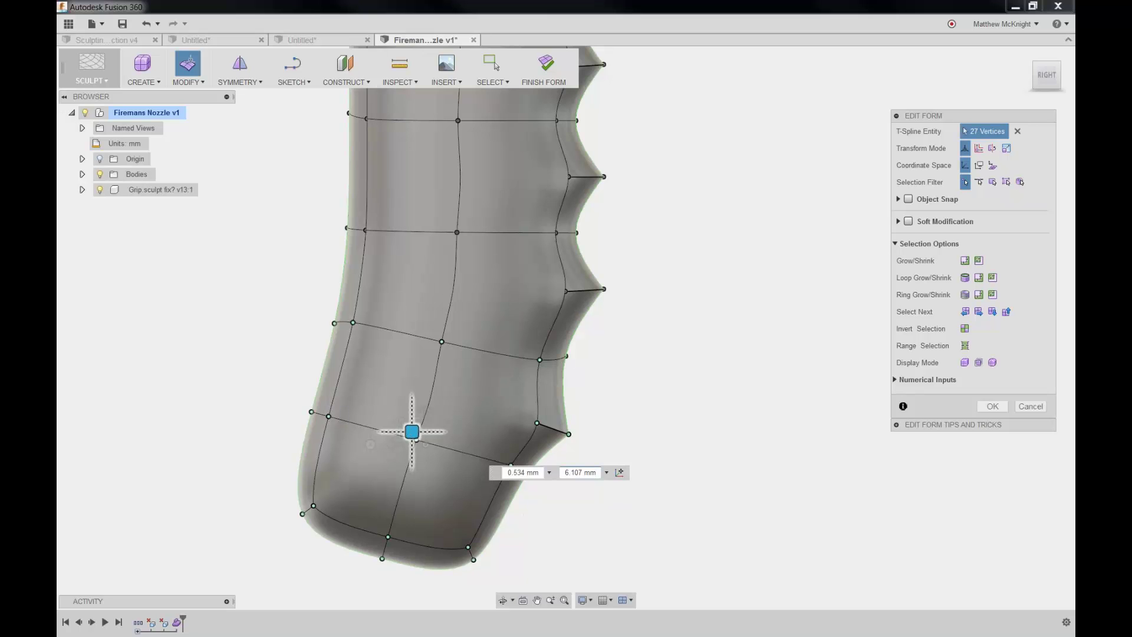
pyautogui.click(584, 384)
pyautogui.scroll(-3, 585, 382)
pyautogui.scroll(-3, 584, 380)
pyautogui.scroll(3, 545, 285)
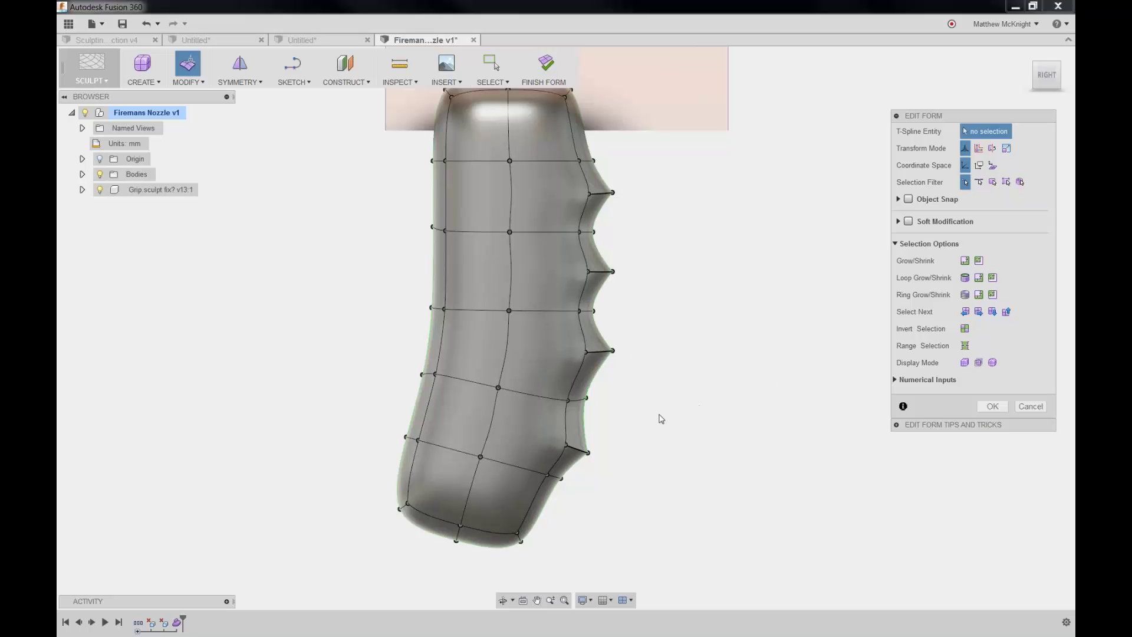
# Step: Show the grip in control frame display, and switch it to box display to expose its flat faces and vertices
pyautogui.keyDown('shift'); pyautogui.moveTo(641, 392); pyautogui.dragTo(580, 395, button='middle'); pyautogui.keyUp('shift')
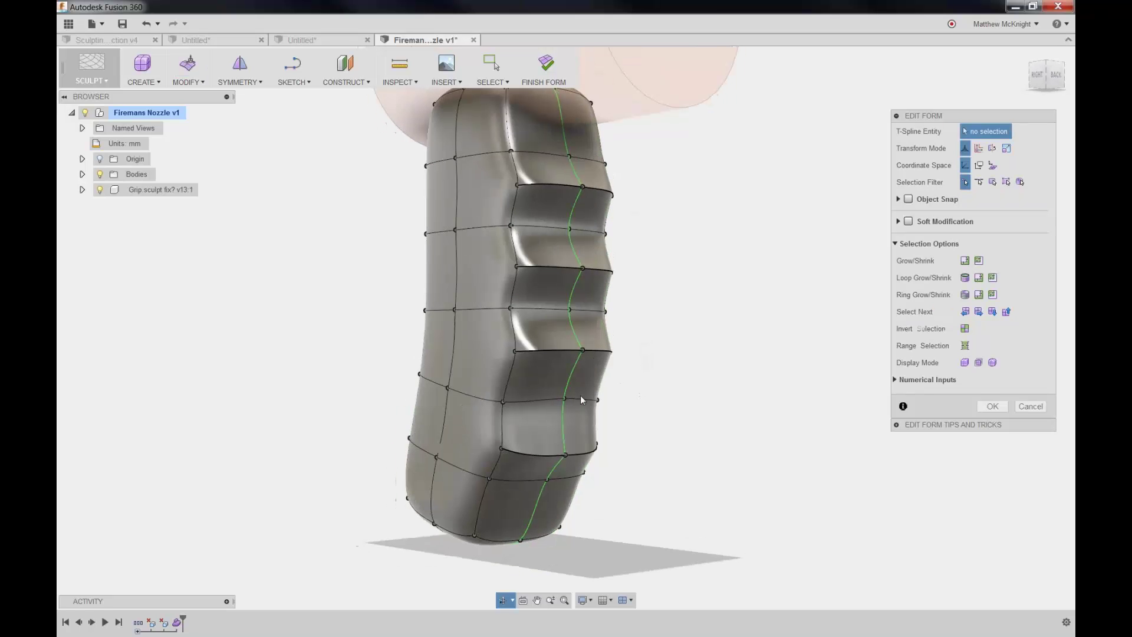
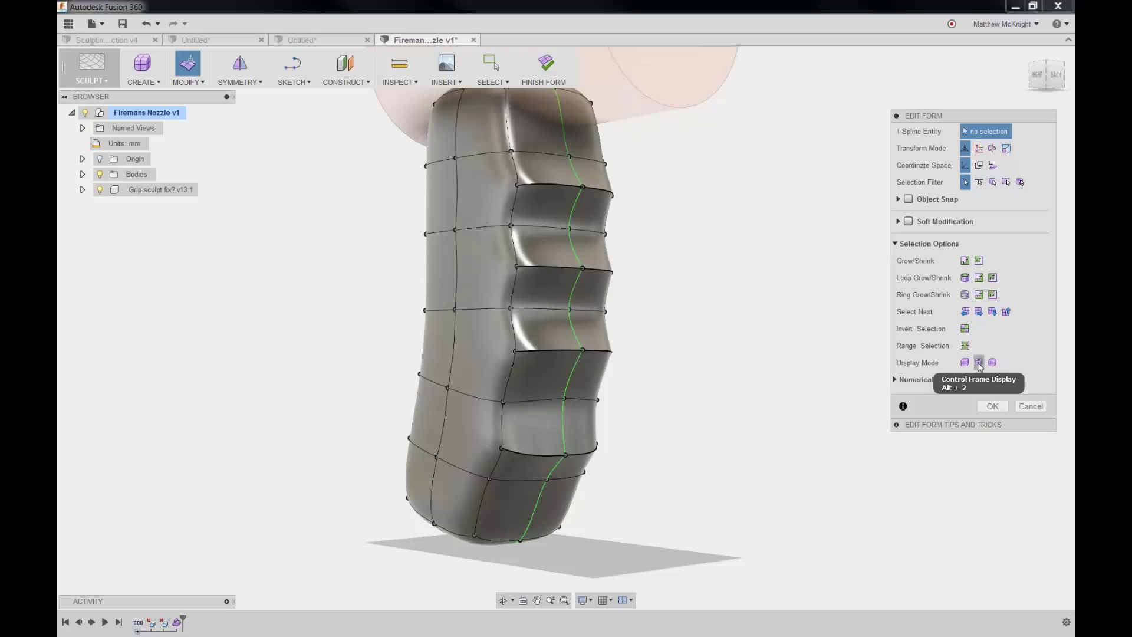
pyautogui.click(979, 363)
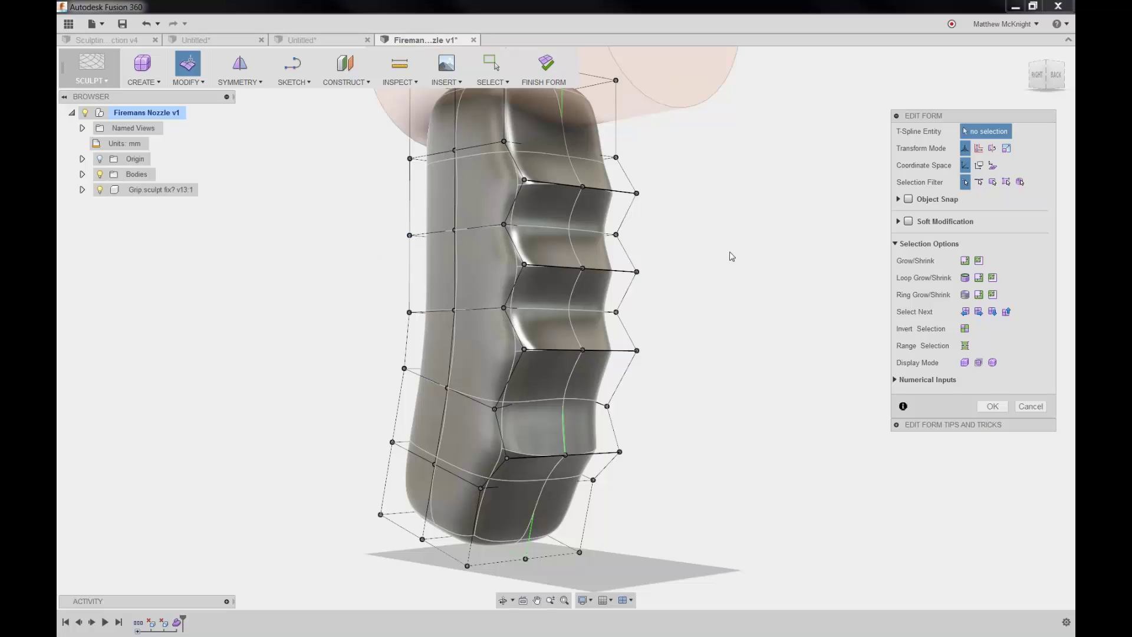
pyautogui.click(965, 363)
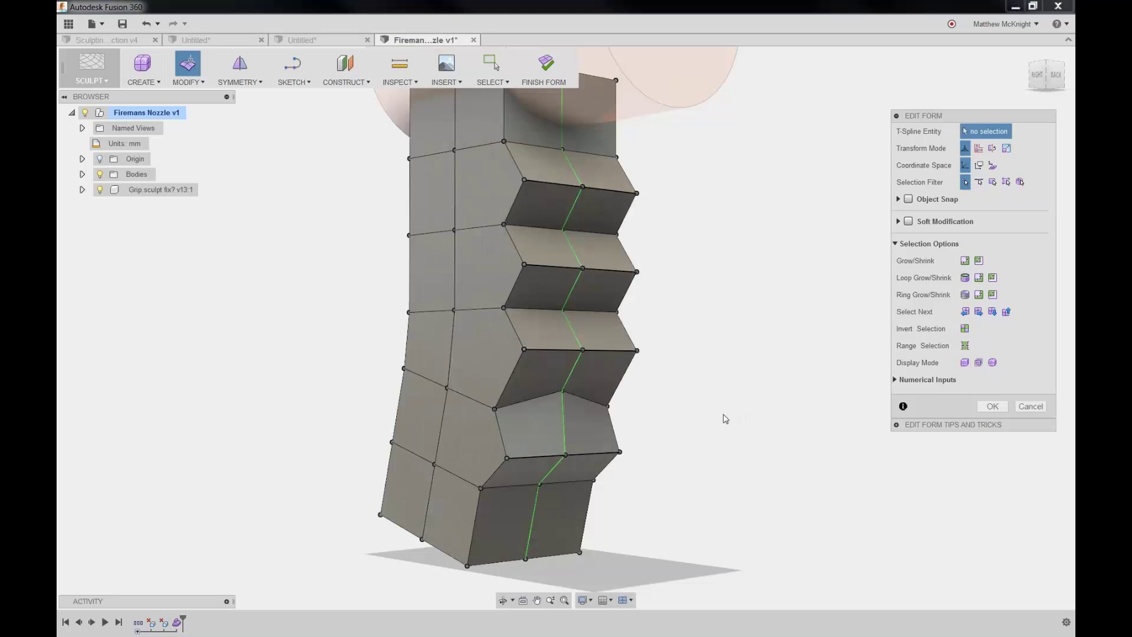
# Step: From the right view, move the symmetry-line vertex between the two lowest ridges about 3.46 mm down and 2.69 mm inward, level with its neighbours
pyautogui.click(563, 390)
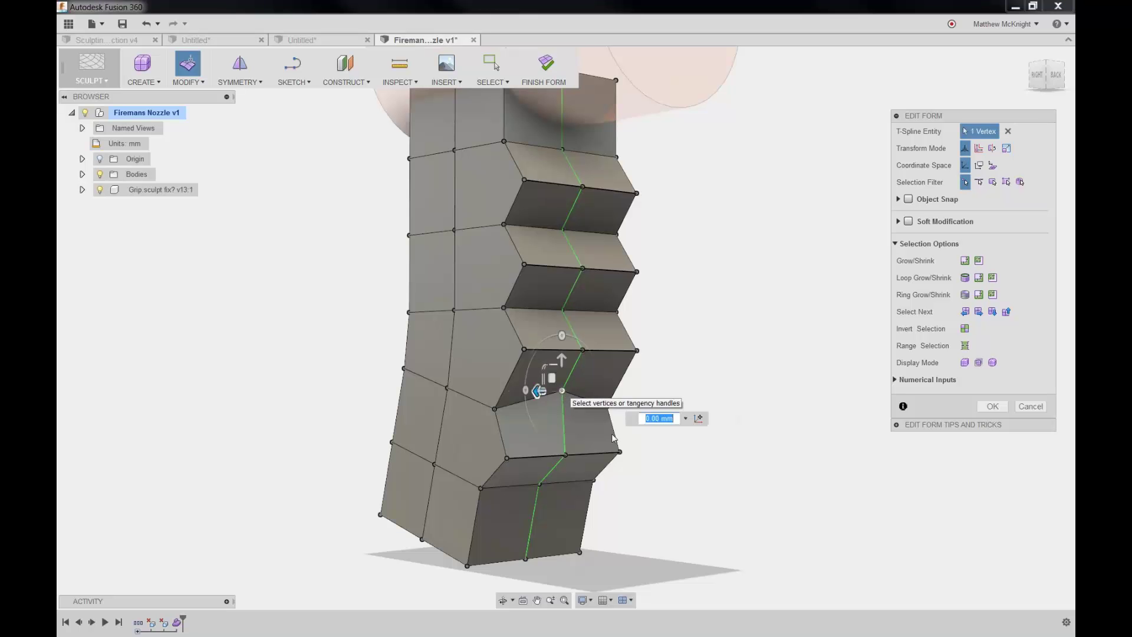
pyautogui.click(1037, 74)
pyautogui.scroll(3, 595, 421)
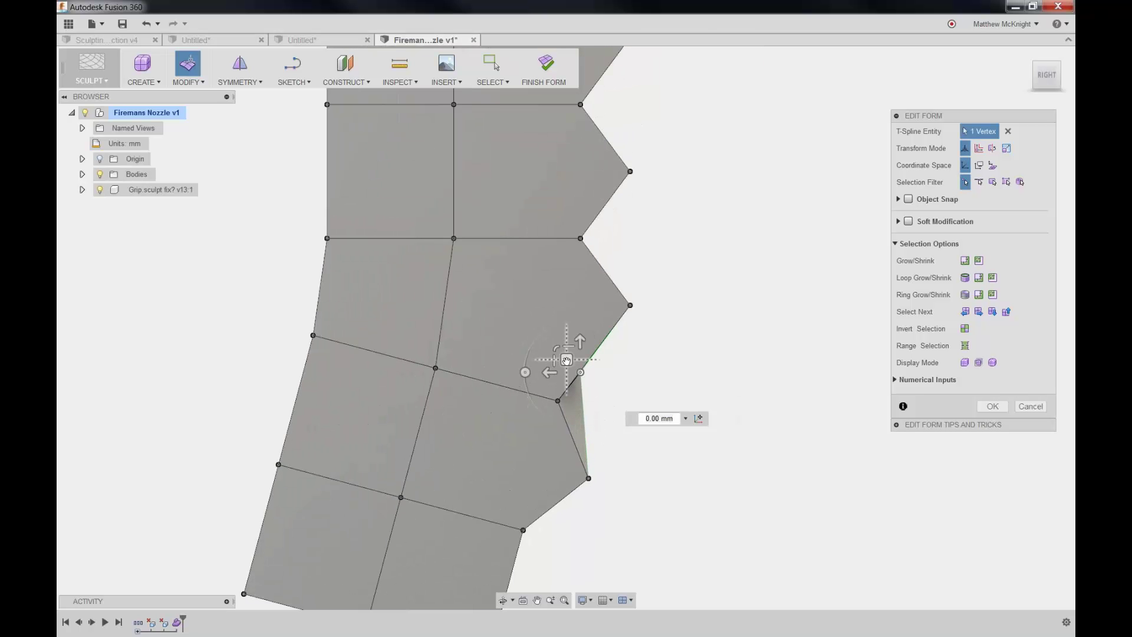
pyautogui.moveTo(567, 362); pyautogui.dragTo(544, 389)
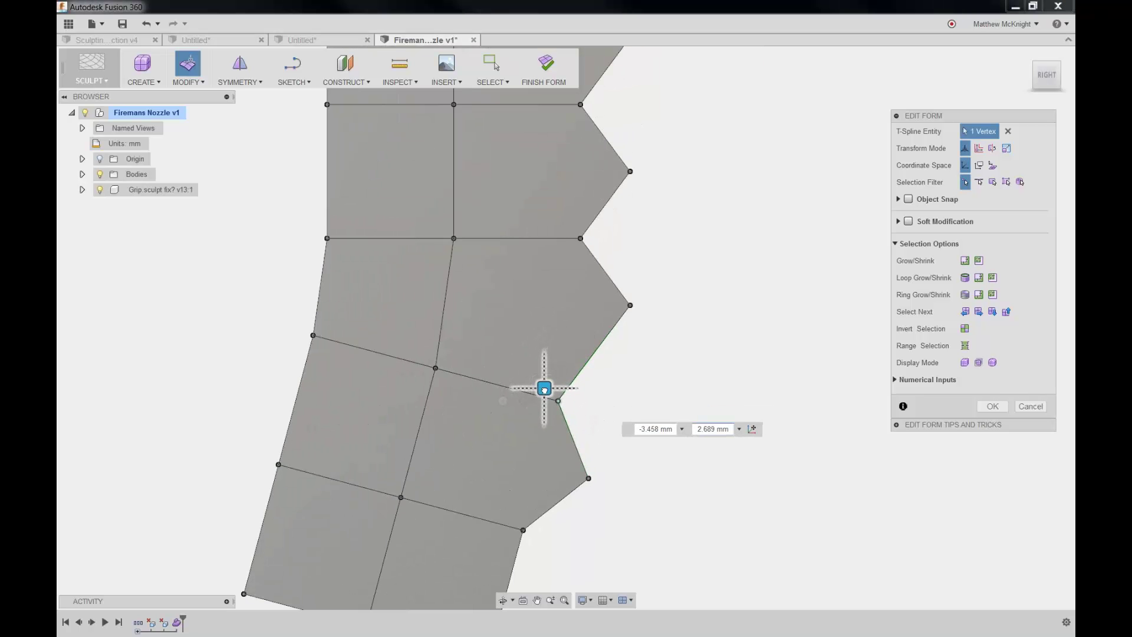
pyautogui.click(699, 344)
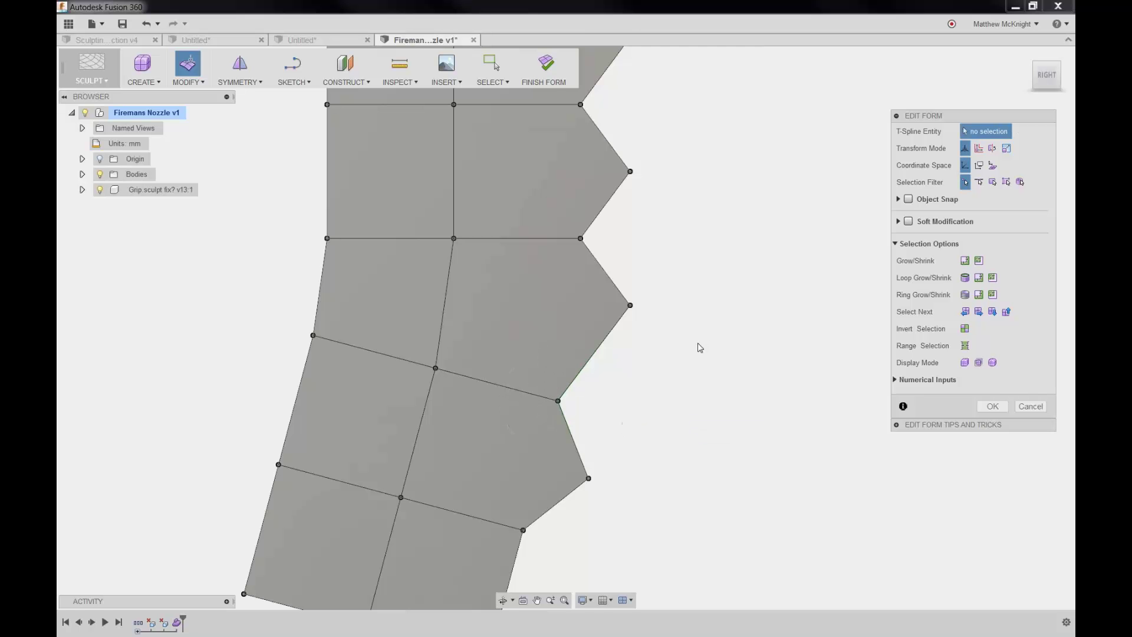
# Step: With the edge filter, move the third ridge's creased edge about 2.68 mm down and 0.71 mm inward
pyautogui.keyDown('shift'); pyautogui.moveTo(652, 346); pyautogui.dragTo(590, 329, button='middle'); pyautogui.keyUp('shift')
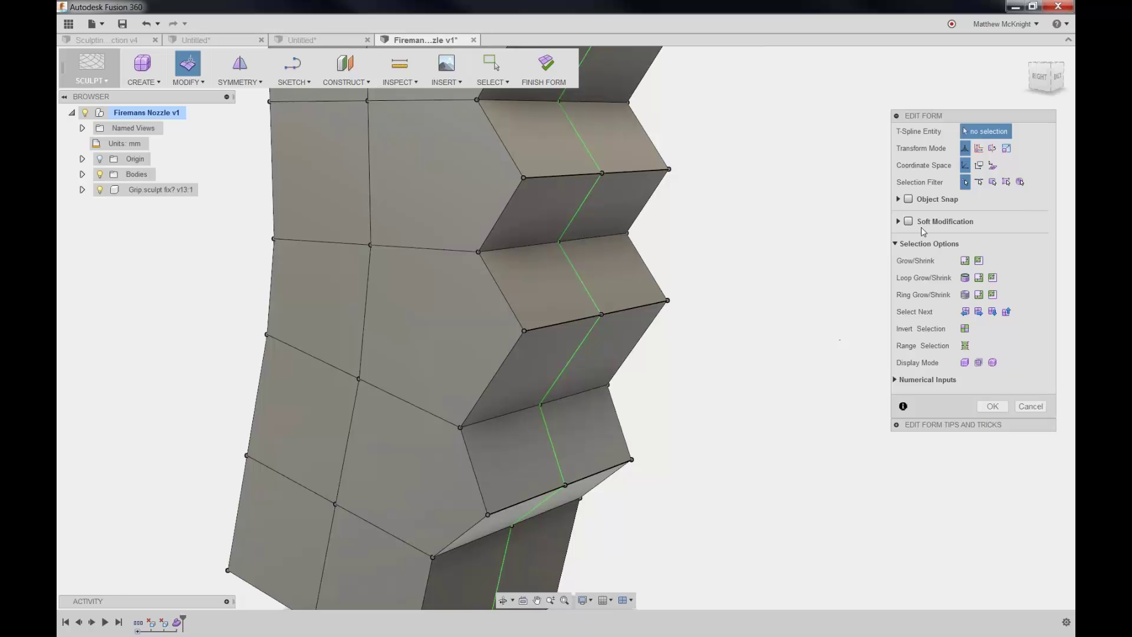
pyautogui.click(979, 182)
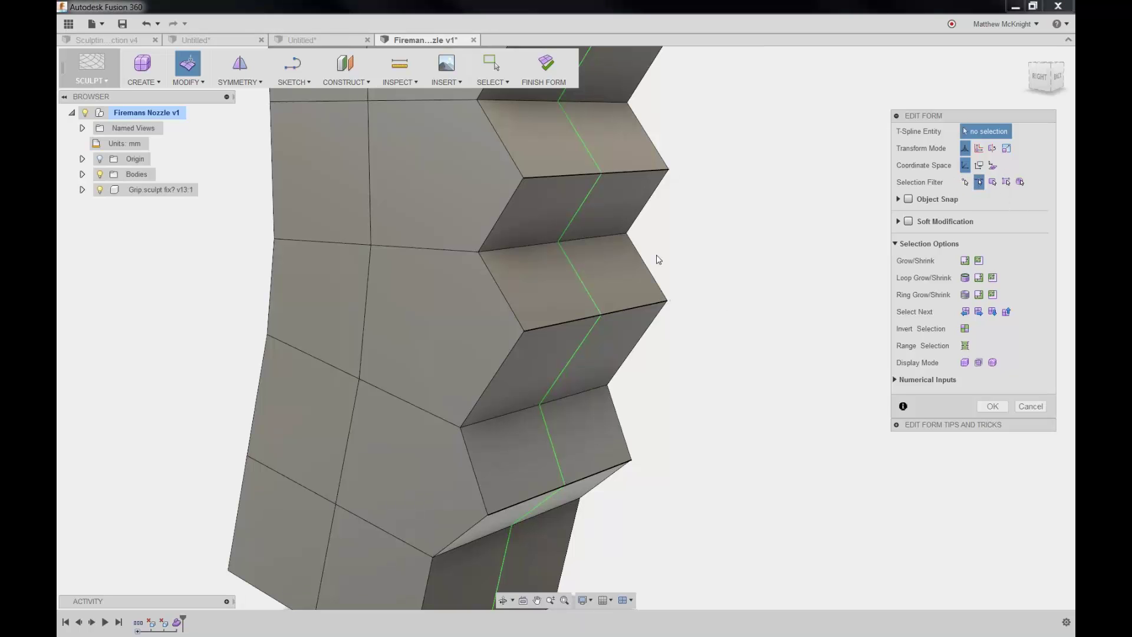
pyautogui.click(578, 322)
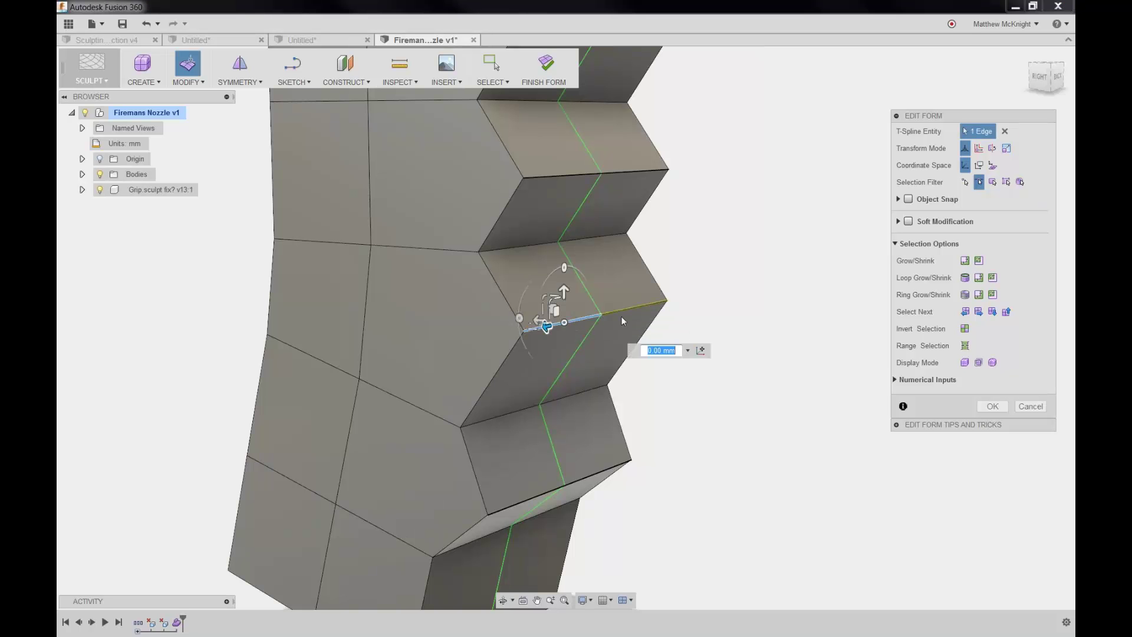
pyautogui.keyDown('shift'); pyautogui.moveTo(610, 302); pyautogui.dragTo(655, 296, button='middle'); pyautogui.keyUp('shift')
pyautogui.moveTo(618, 294); pyautogui.dragTo(611, 318)
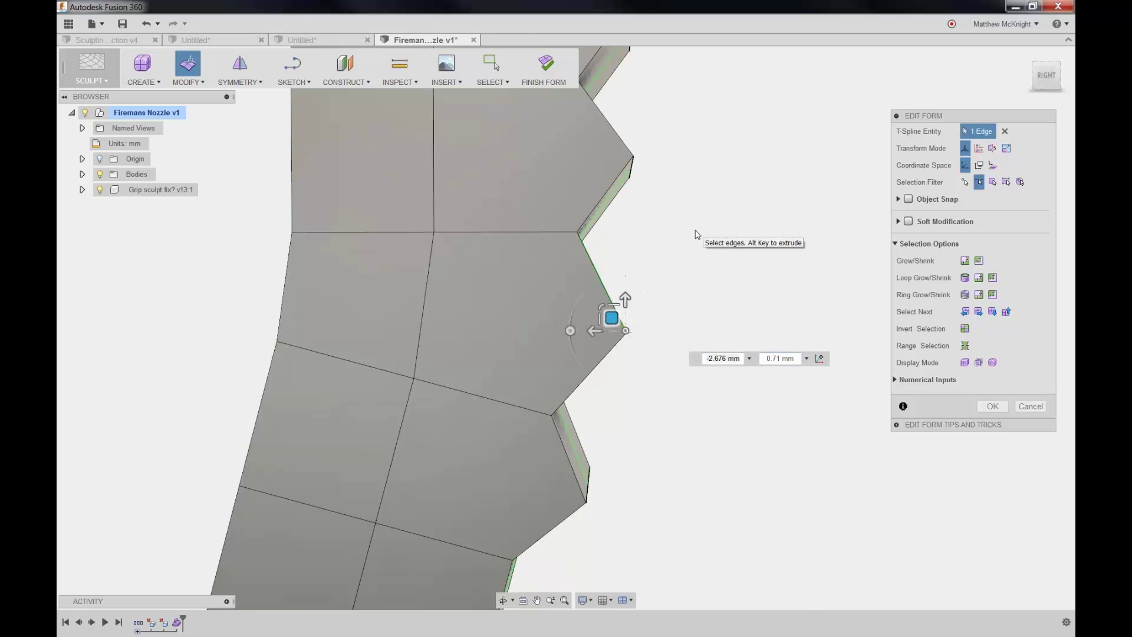
pyautogui.click(683, 313)
# Step: Rotate the edge loop between the two lowest ridges 5 degrees, and shift it about 1.04 mm up and 0.4 mm toward the finger side
pyautogui.scroll(-3, 684, 320)
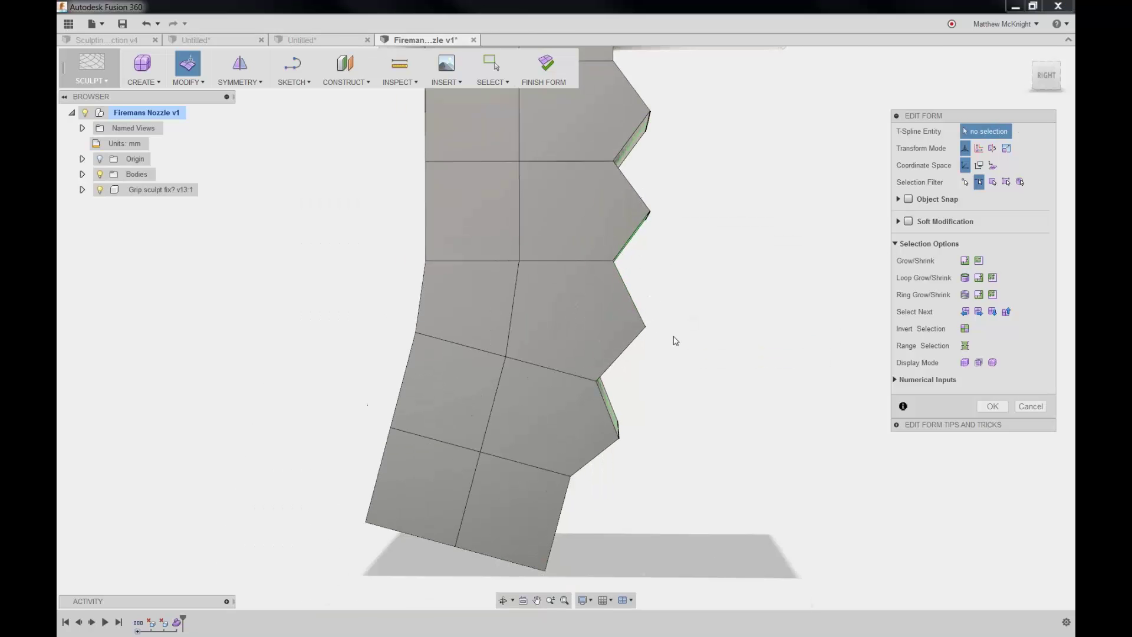
pyautogui.keyDown('shift'); pyautogui.moveTo(676, 341); pyautogui.dragTo(625, 345, button='middle'); pyautogui.keyUp('shift')
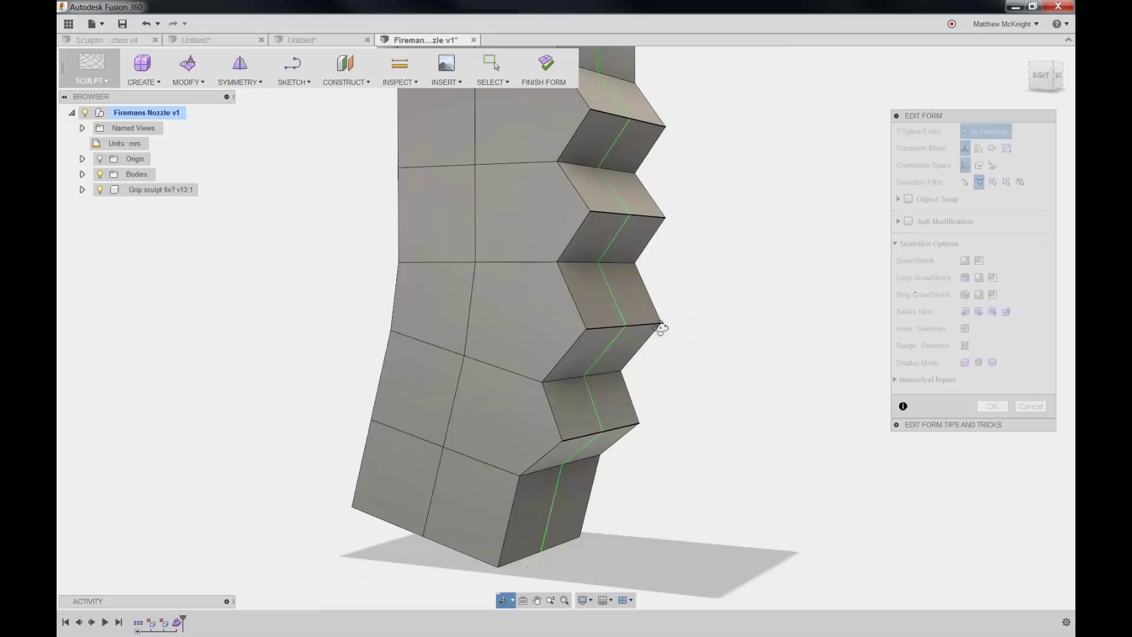
pyautogui.doubleClick(525, 377)
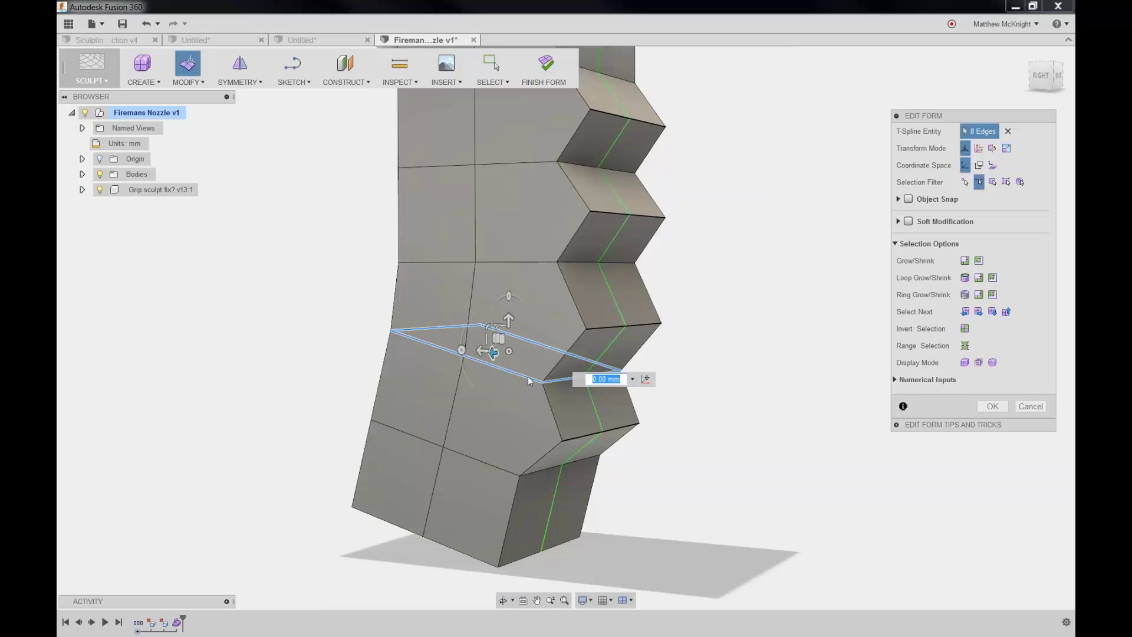
pyautogui.moveTo(462, 349); pyautogui.dragTo(462, 354)
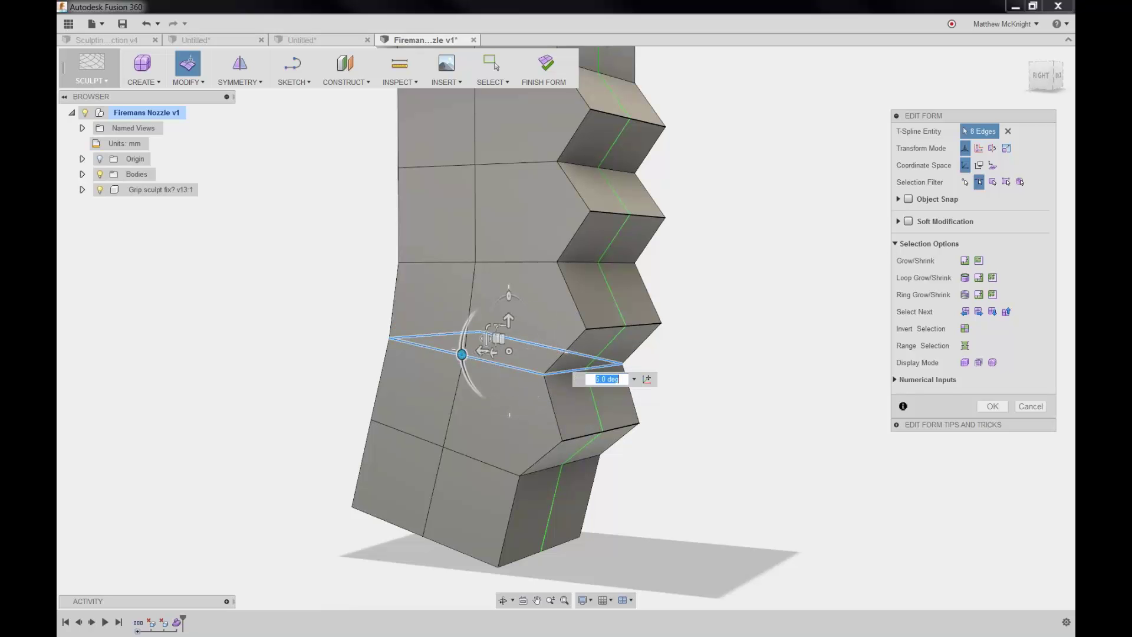
pyautogui.press('Return')
pyautogui.keyDown('shift'); pyautogui.moveTo(528, 330); pyautogui.dragTo(533, 331, button='middle'); pyautogui.keyUp('shift')
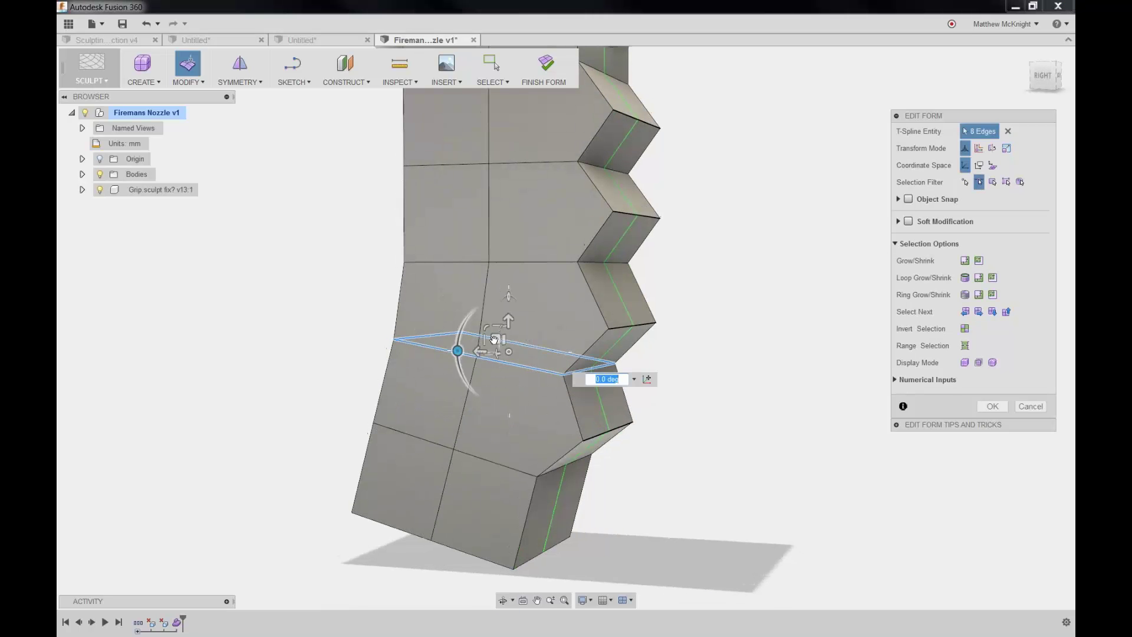
pyautogui.moveTo(495, 339); pyautogui.dragTo(497, 333)
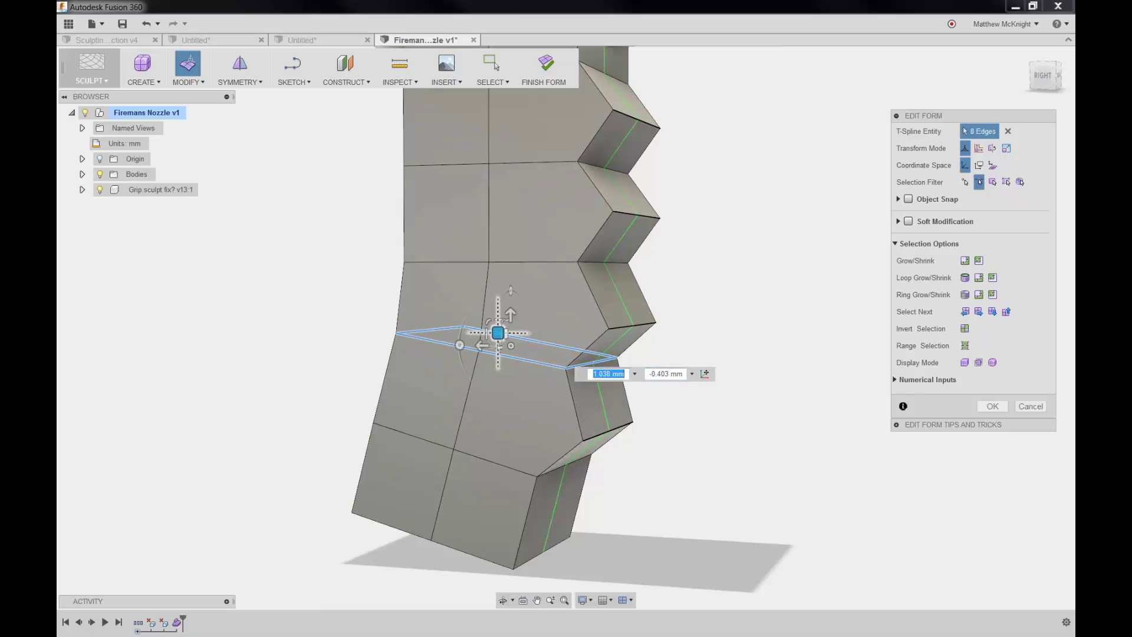
pyautogui.click(727, 311)
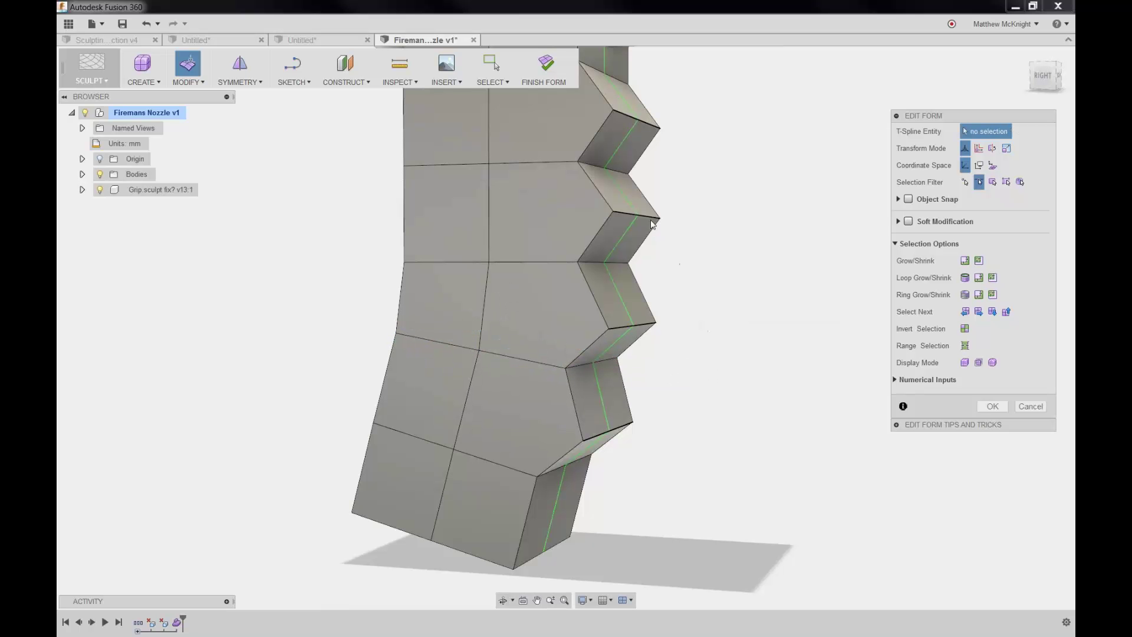
# Step: With the vertex filter, select the outer corner vertices of all four ridges and move them about 2.06 mm toward the grip's back
pyautogui.click(965, 182)
pyautogui.click(614, 110)
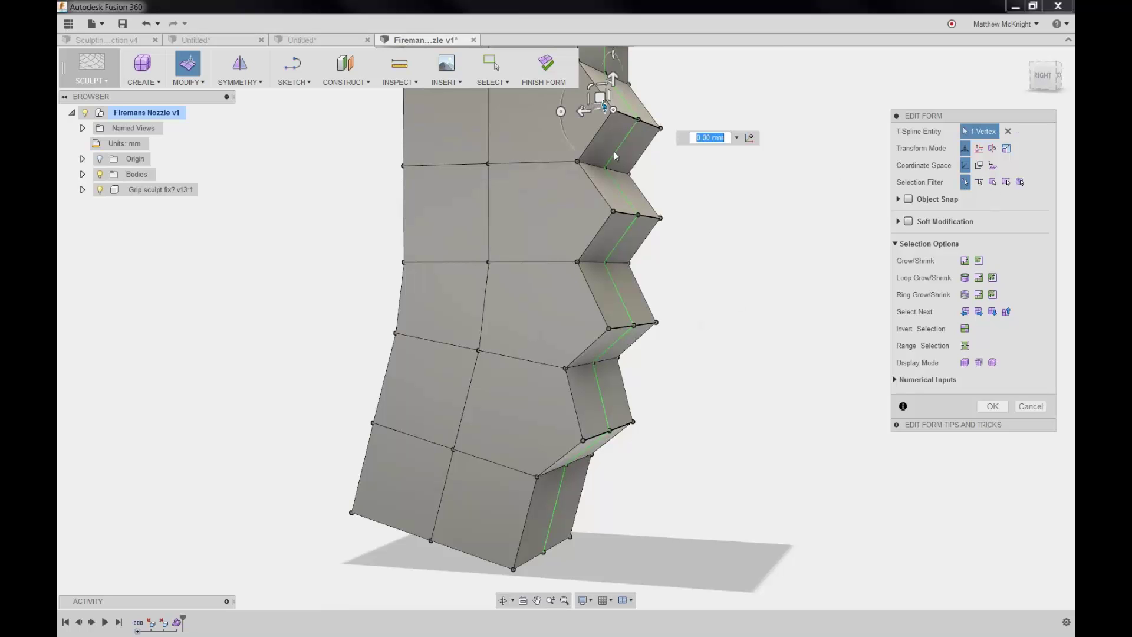
pyautogui.keyDown('shift'); pyautogui.click(613, 211); pyautogui.keyUp('shift')
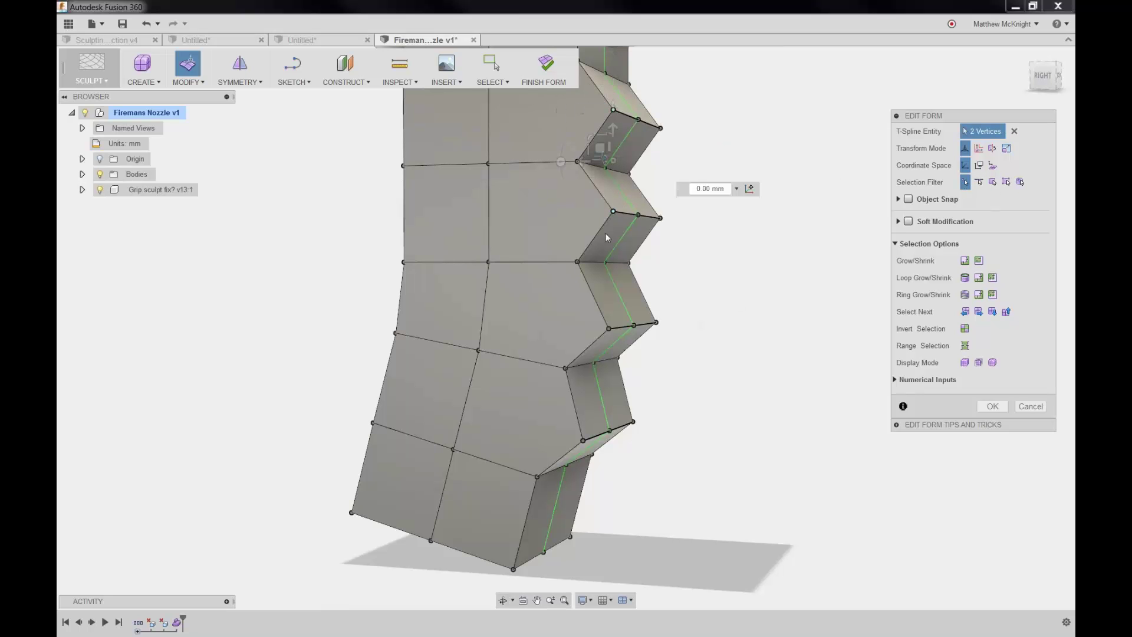
pyautogui.keyDown('shift'); pyautogui.click(609, 329); pyautogui.keyUp('shift')
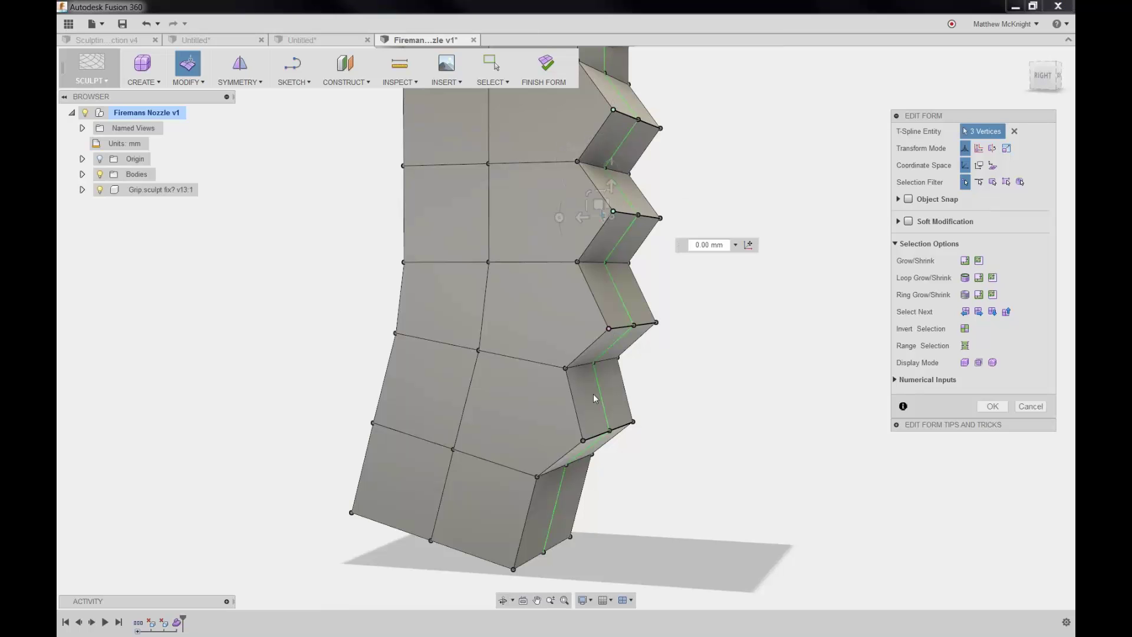
pyautogui.keyDown('shift'); pyautogui.click(583, 440); pyautogui.keyUp('shift')
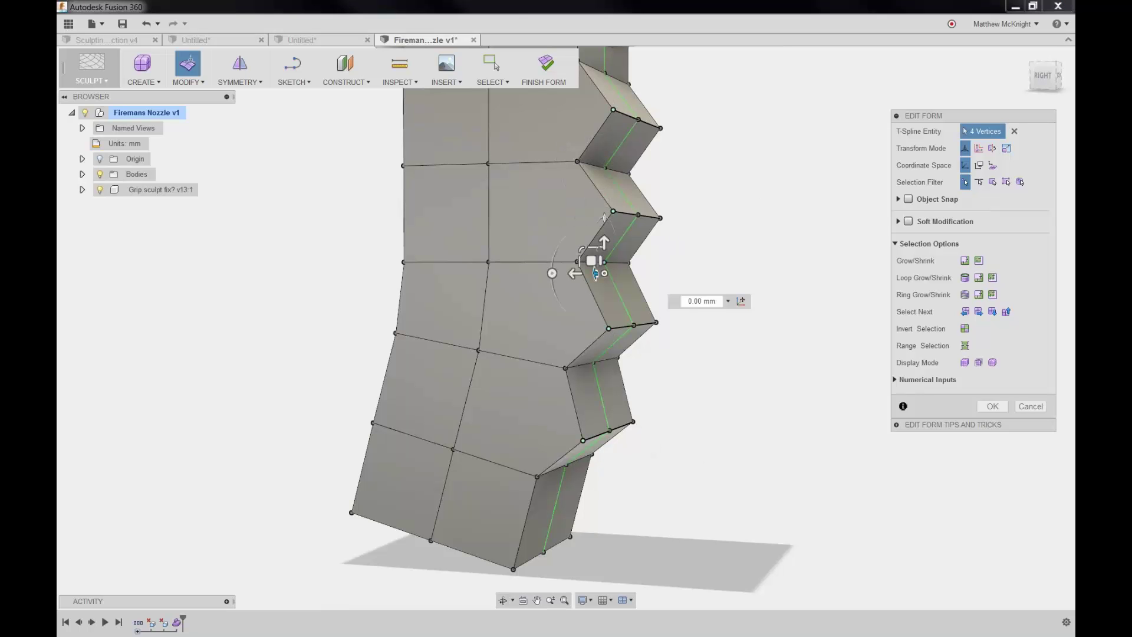
pyautogui.moveTo(590, 260); pyautogui.dragTo(577, 260)
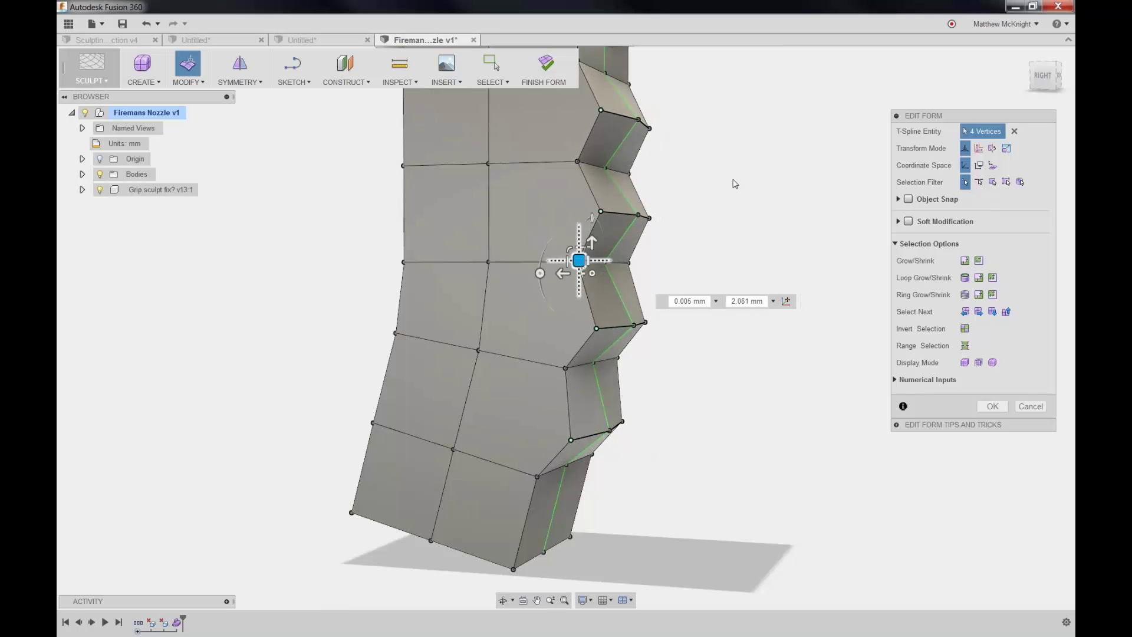
pyautogui.click(757, 287)
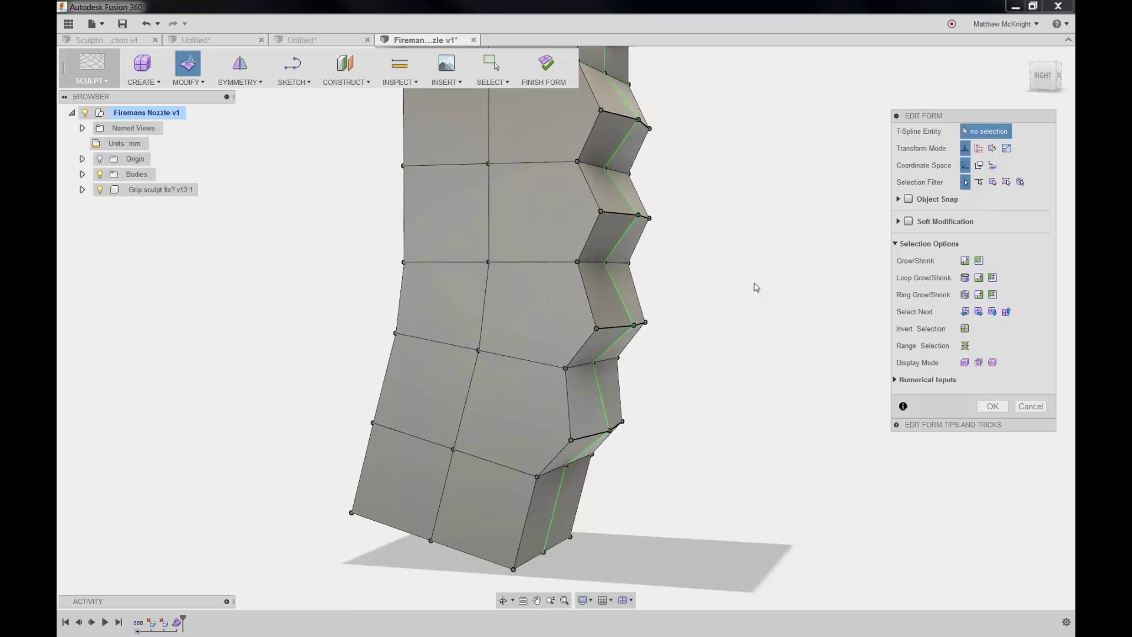
# Step: Return the grip to smooth display and select the whole body with the body filter
pyautogui.click(994, 364)
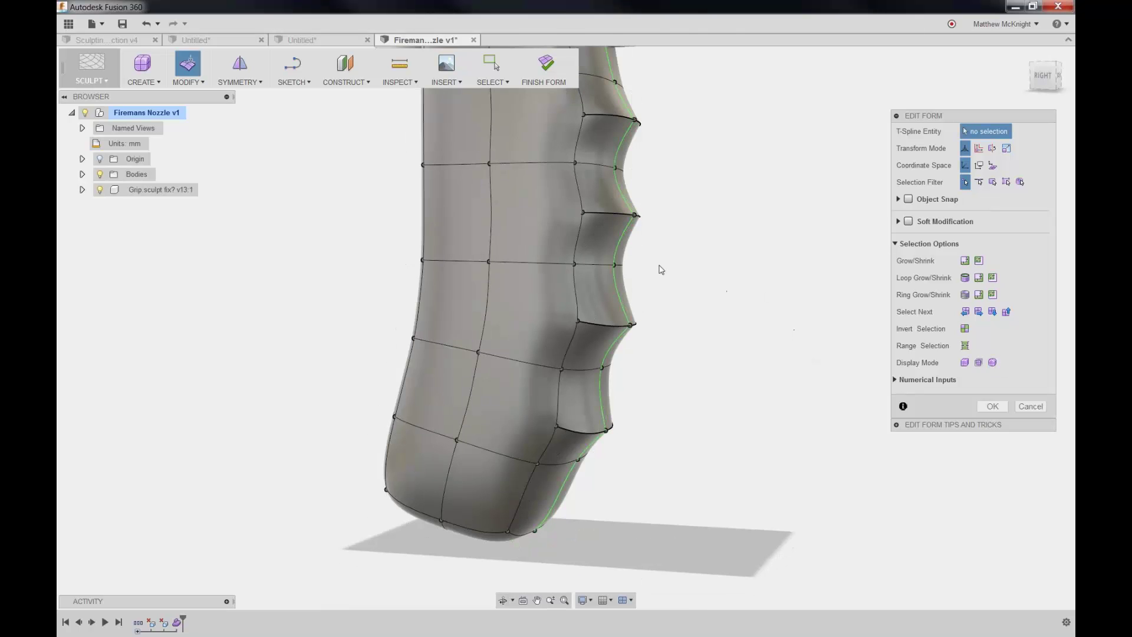
pyautogui.keyDown('shift'); pyautogui.moveTo(662, 268); pyautogui.dragTo(615, 285, button='middle'); pyautogui.keyUp('shift')
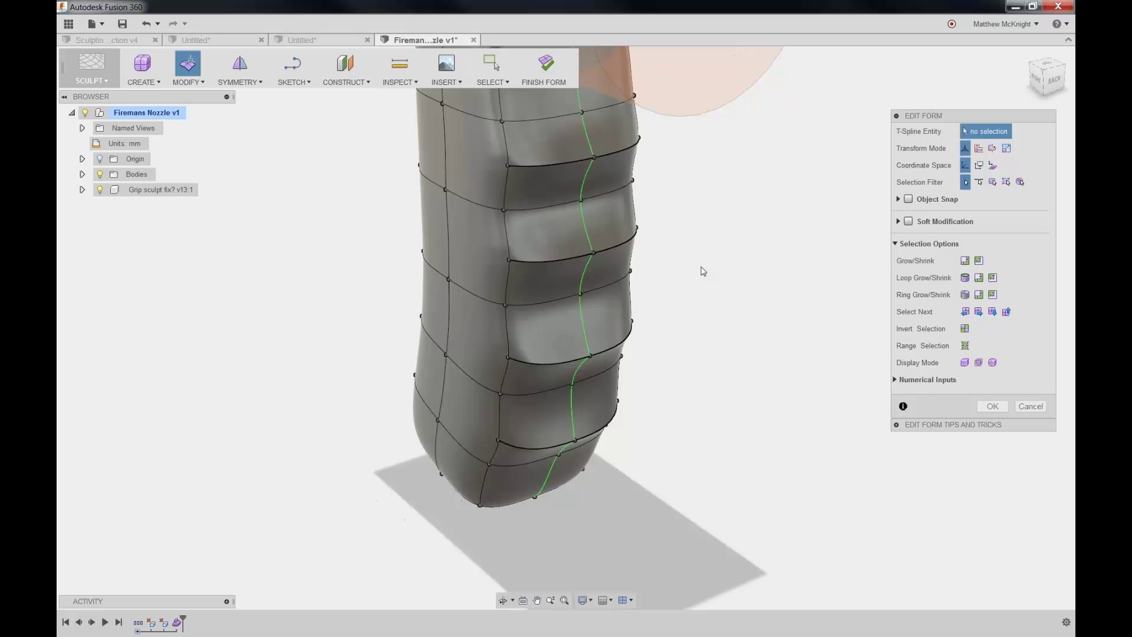
pyautogui.click(1020, 183)
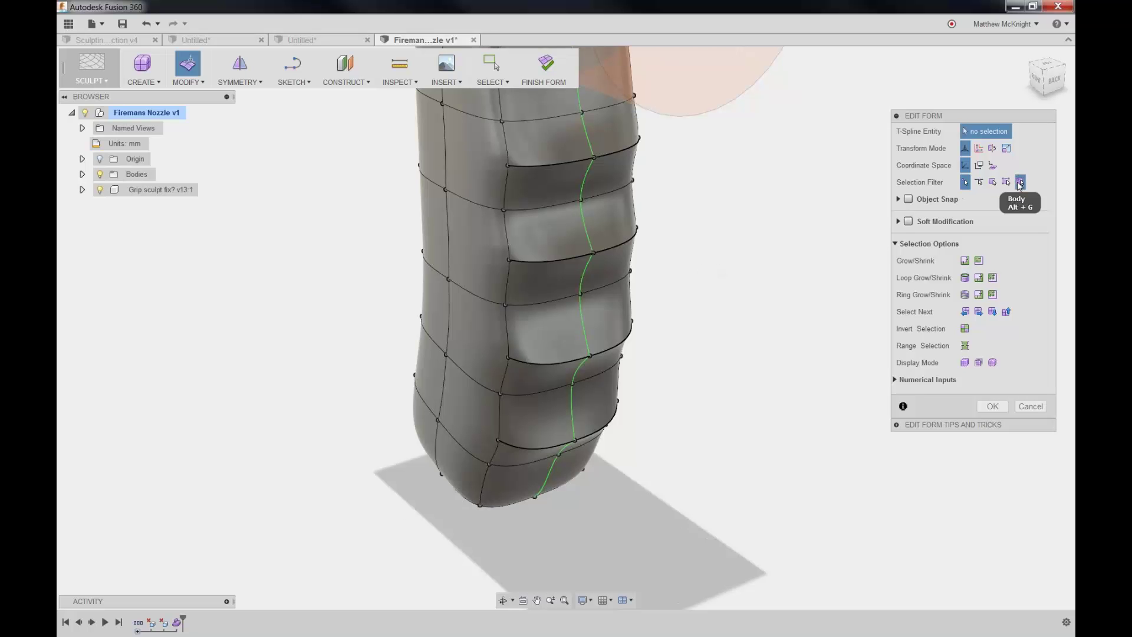
pyautogui.click(605, 203)
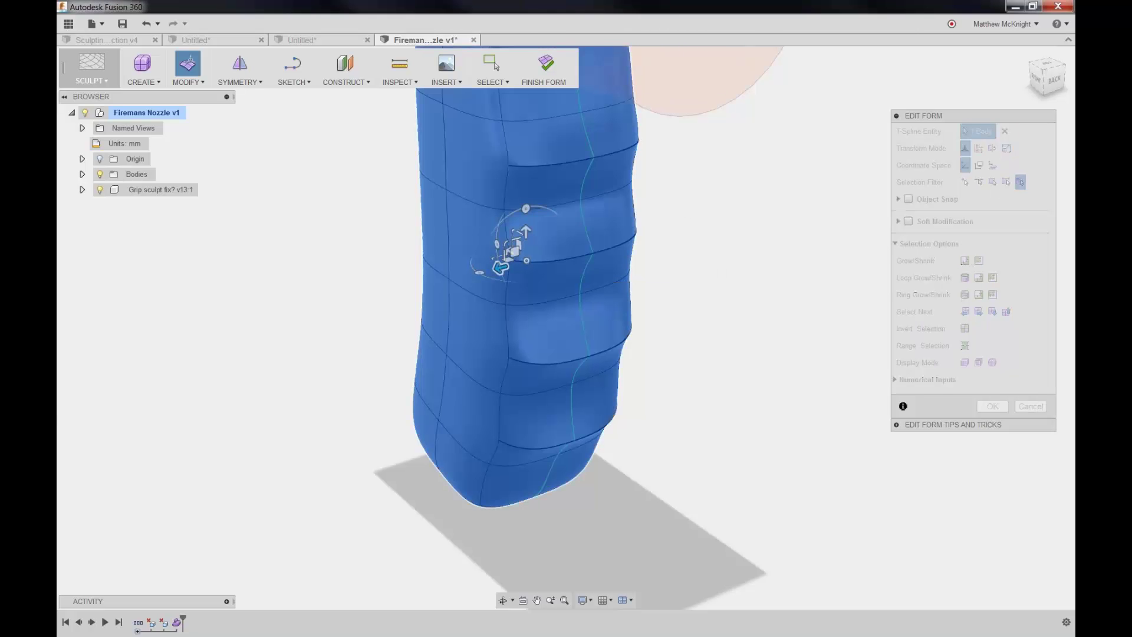
pyautogui.keyDown('shift'); pyautogui.moveTo(684, 184); pyautogui.dragTo(531, 330, button='middle'); pyautogui.keyUp('shift')
pyautogui.scroll(-1, 654, 279)
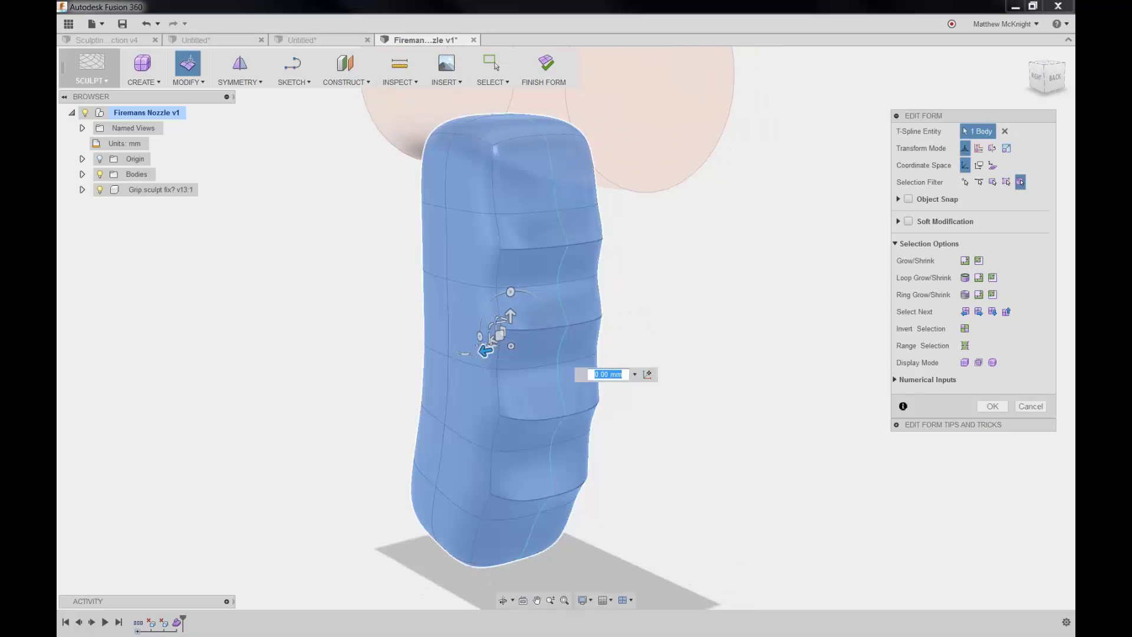
# Step: Scale the selected grip body uniformly by a factor of about 0.78
pyautogui.scroll(3, 501, 348)
pyautogui.moveTo(491, 339); pyautogui.dragTo(493, 337)
pyautogui.moveTo(548, 307); pyautogui.dragTo(549, 307)
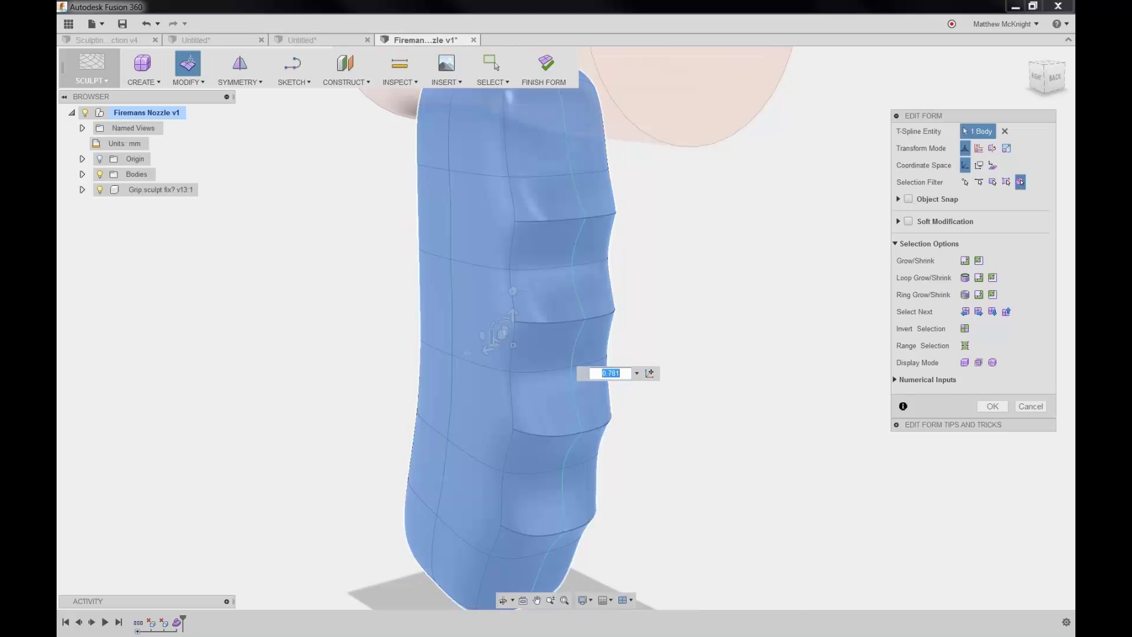
# Step: Tilt the grip body slightly and position it in the right view so its upper end sits inside the nozzle cylinder
pyautogui.keyDown('shift'); pyautogui.moveTo(558, 304); pyautogui.dragTo(626, 292, button='middle'); pyautogui.keyUp('shift')
pyautogui.moveTo(527, 340)
pyautogui.mouseDown()
pyautogui.moveTo(496, 351)
pyautogui.moveTo(506, 342)
pyautogui.mouseUp()
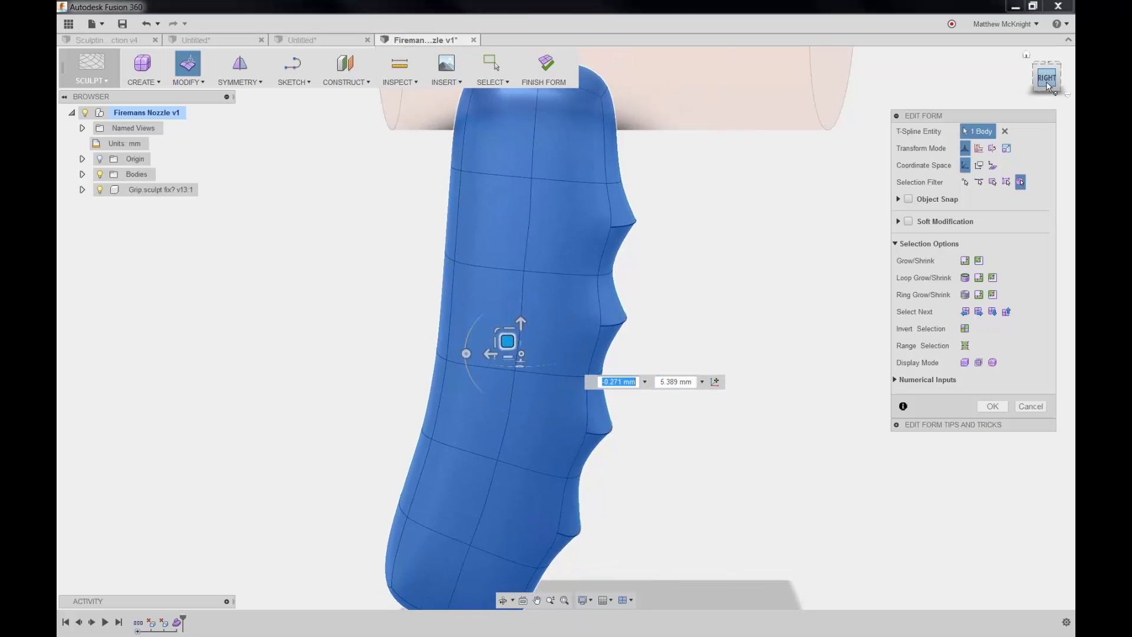
pyautogui.scroll(-4, 671, 229)
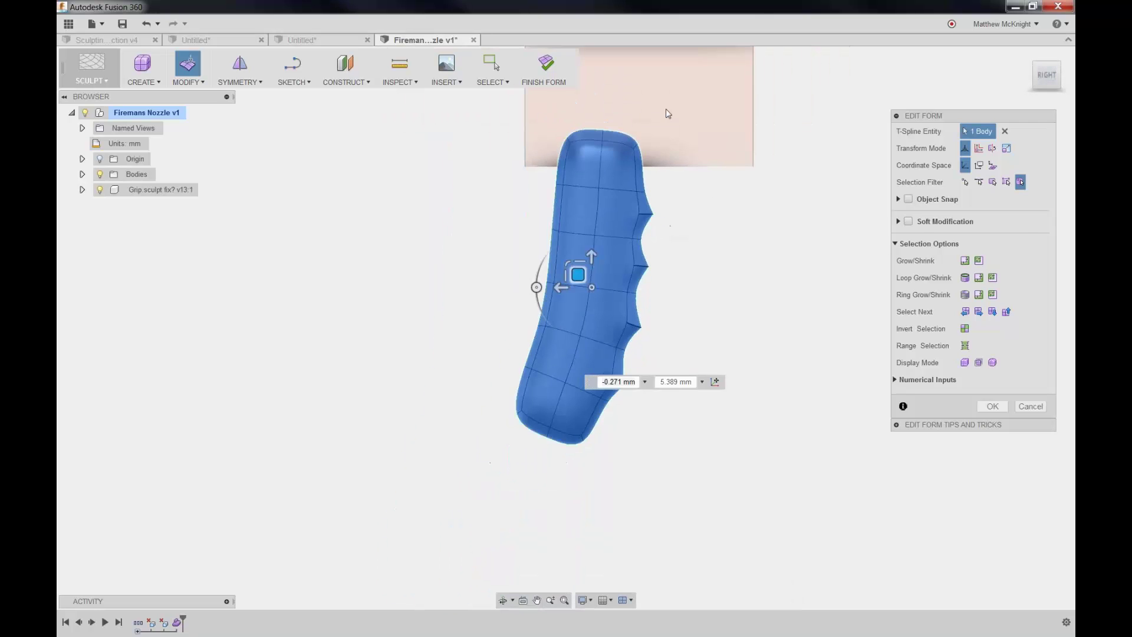
pyautogui.scroll(3, 593, 249)
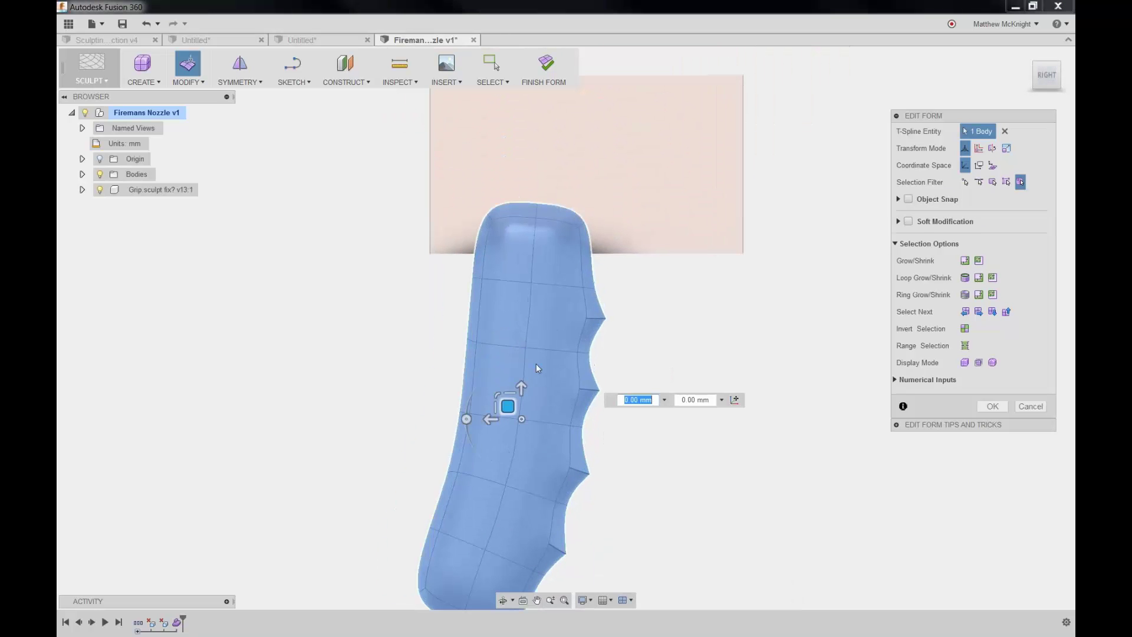
pyautogui.moveTo(508, 406); pyautogui.dragTo(509, 403)
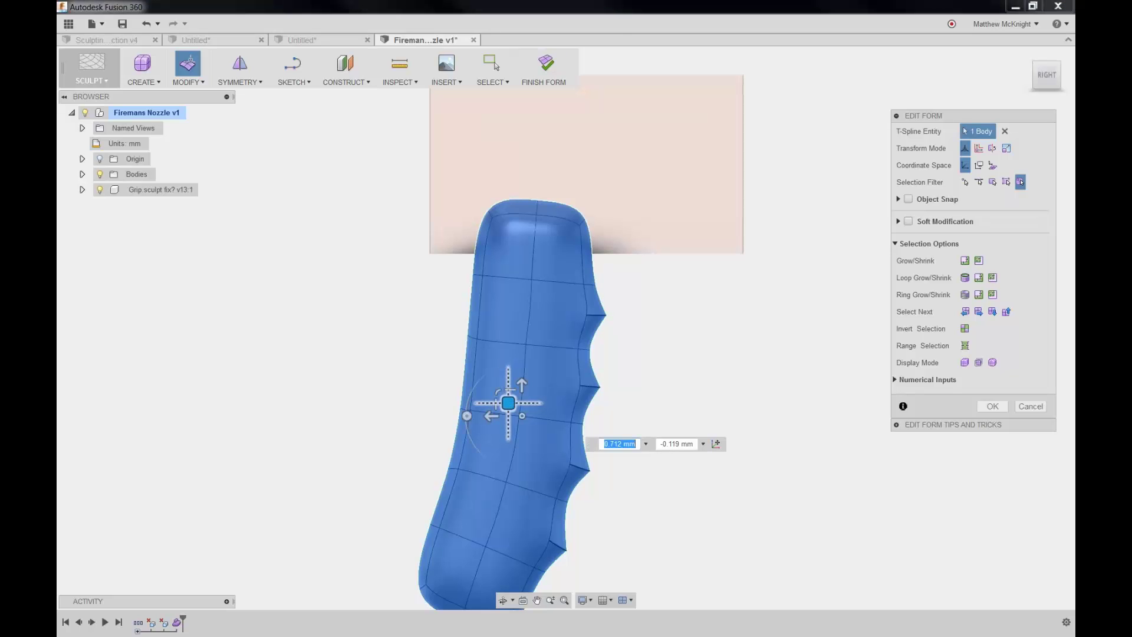
# Step: Accept the grip's repositioning and finish the form to return to solid modelling
pyautogui.click(993, 407)
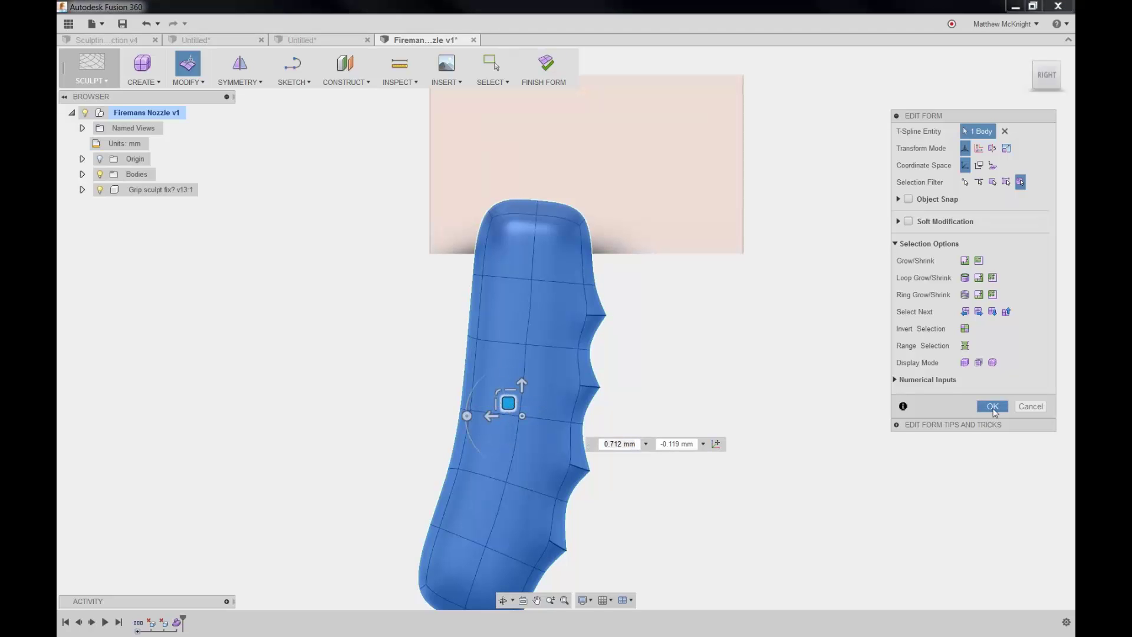
pyautogui.keyDown('shift'); pyautogui.moveTo(526, 231); pyautogui.dragTo(580, 207, button='middle'); pyautogui.keyUp('shift')
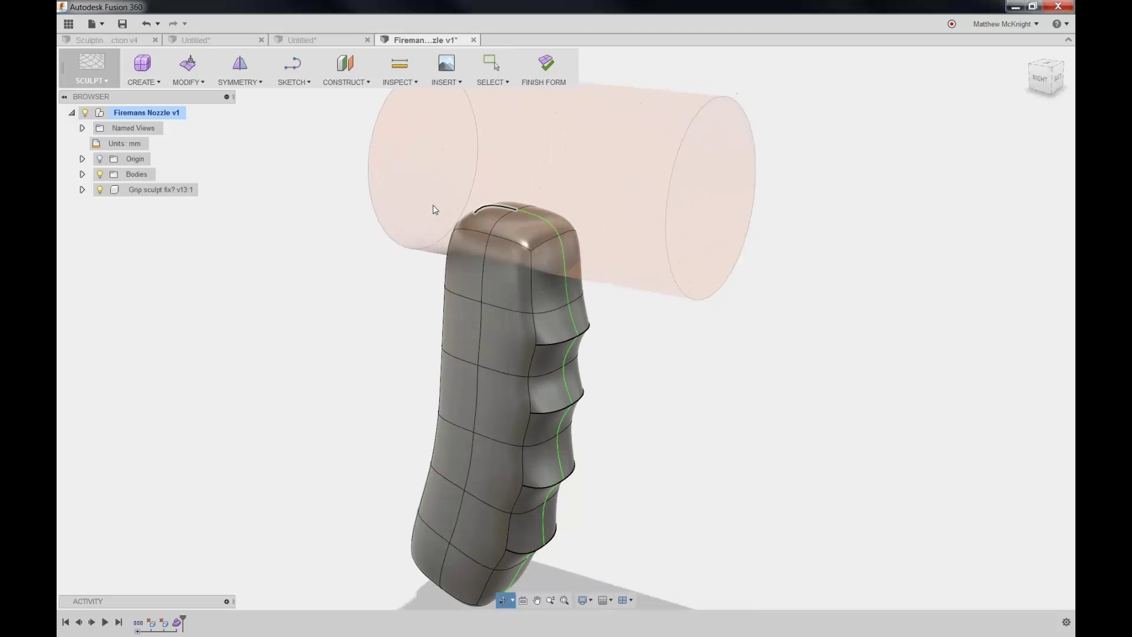
pyautogui.press('Escape')
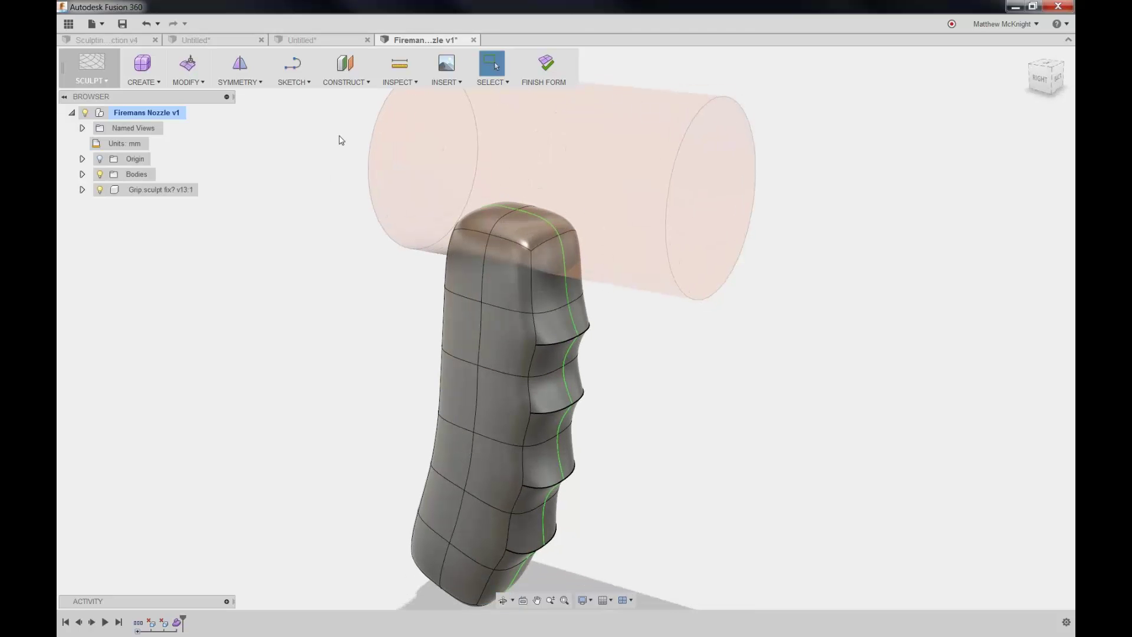
pyautogui.click(551, 66)
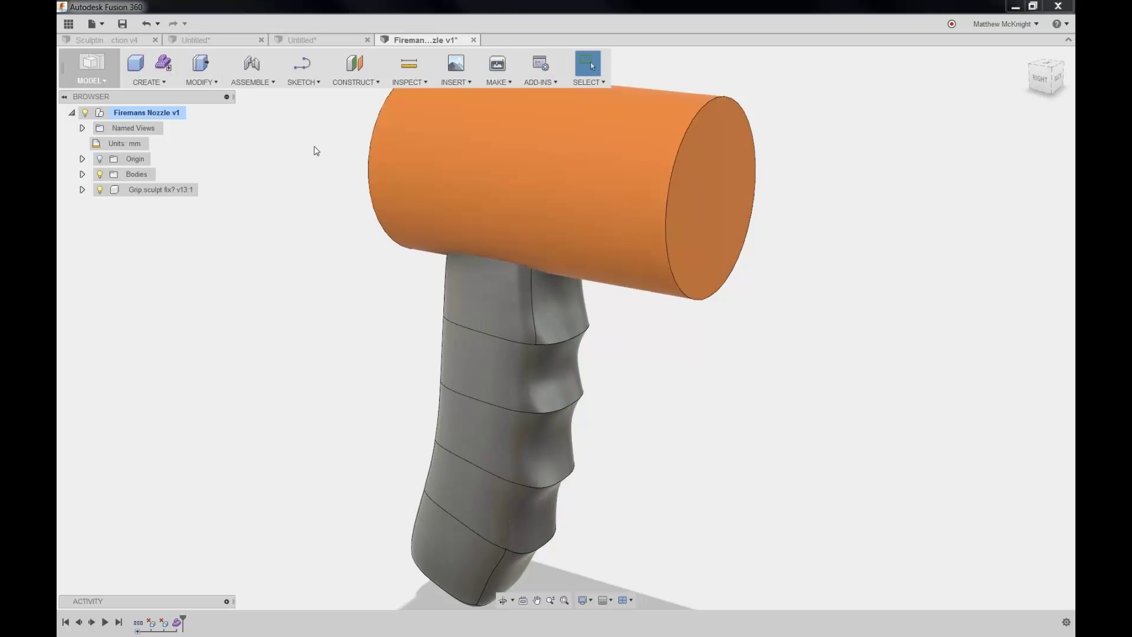
pyautogui.click(97, 41)
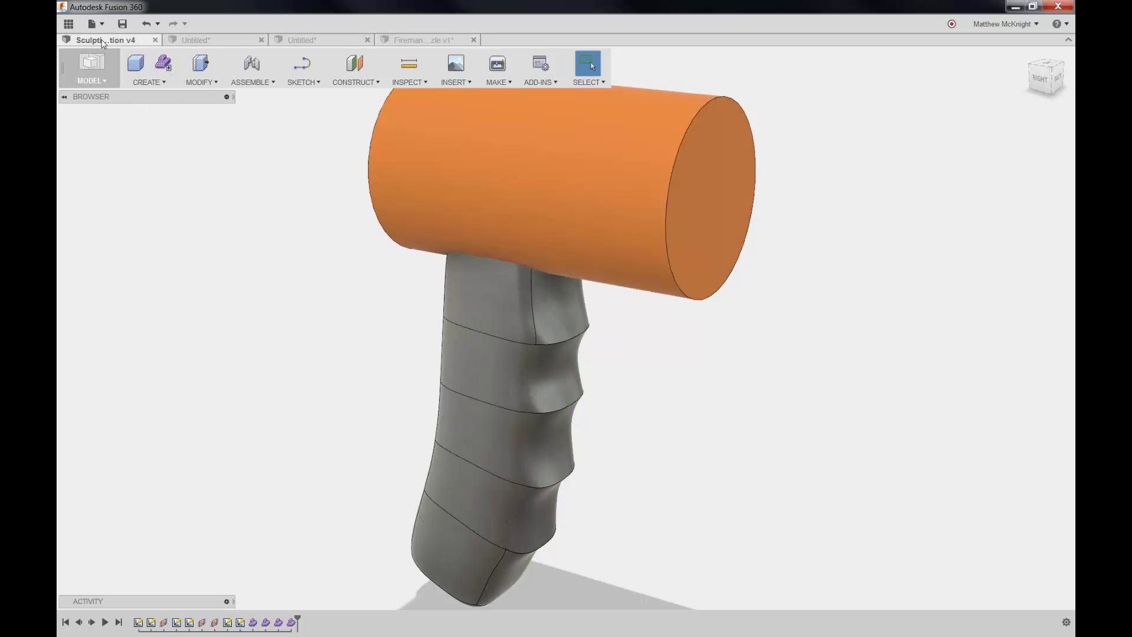
pyautogui.click(199, 82)
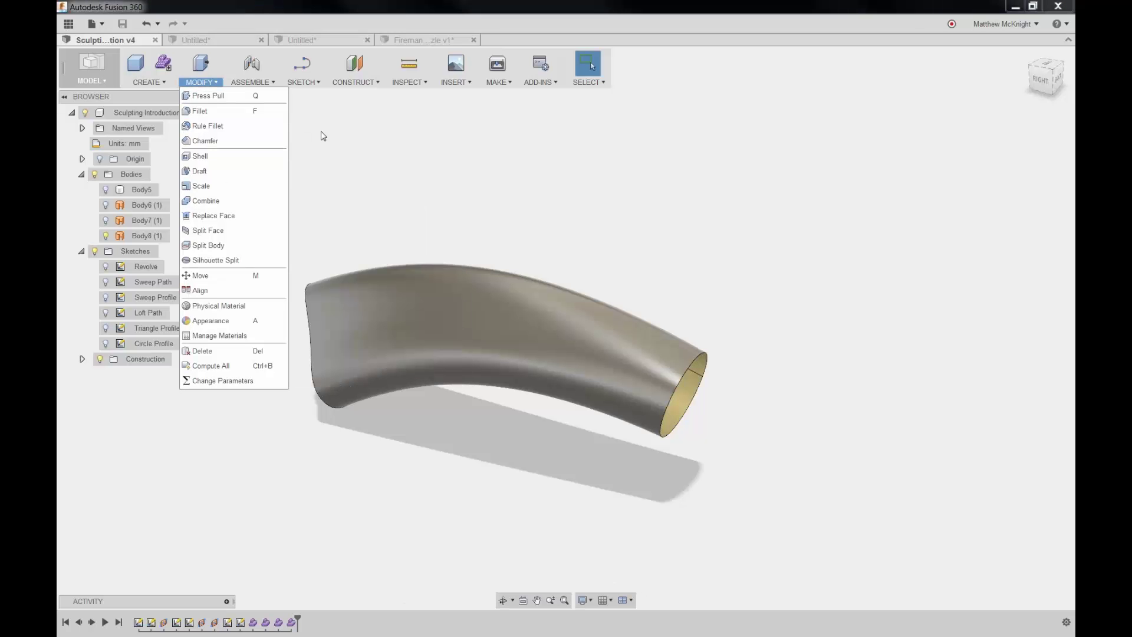
pyautogui.click(445, 40)
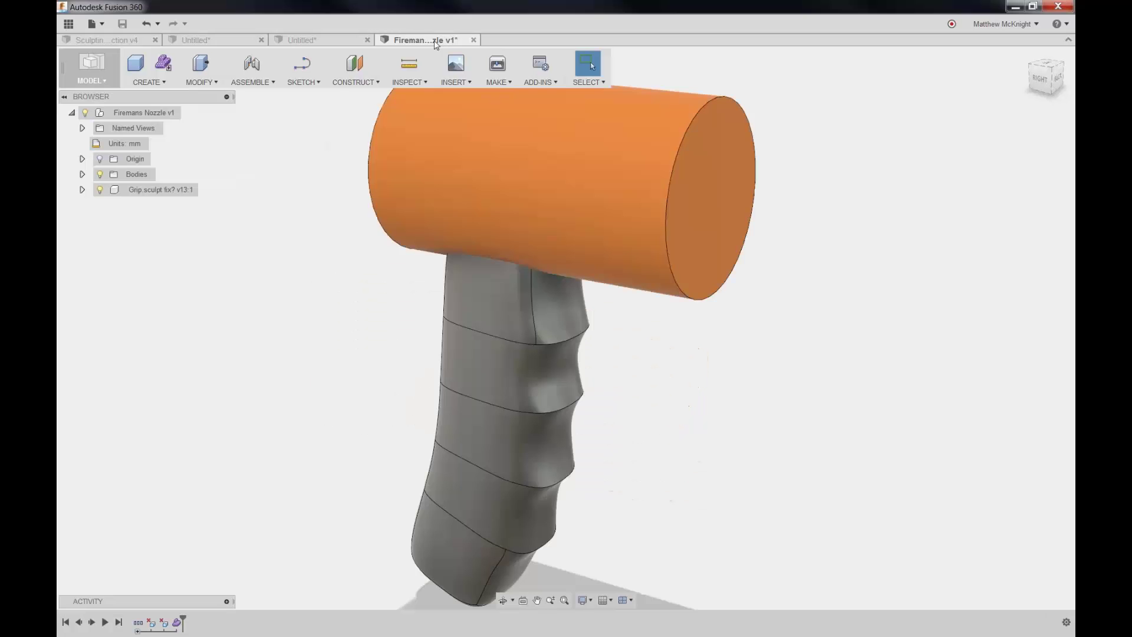
pyautogui.click(239, 83)
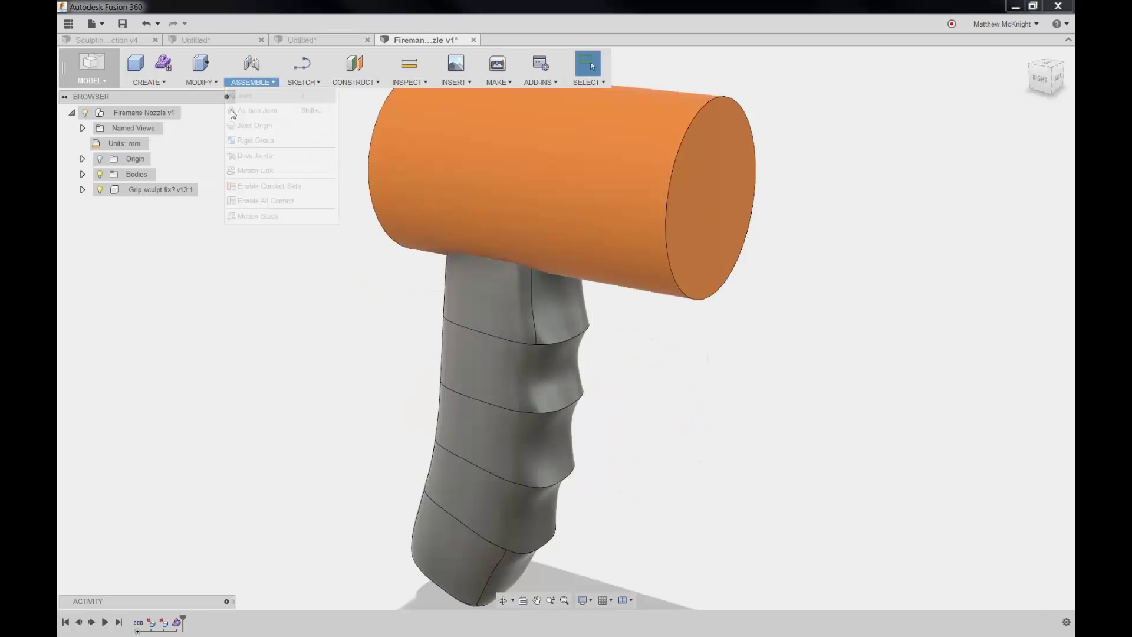
# Step: Combine the nozzle cylinder as target body with the grip as tool body using the Join operation
pyautogui.click(200, 82)
pyautogui.click(204, 201)
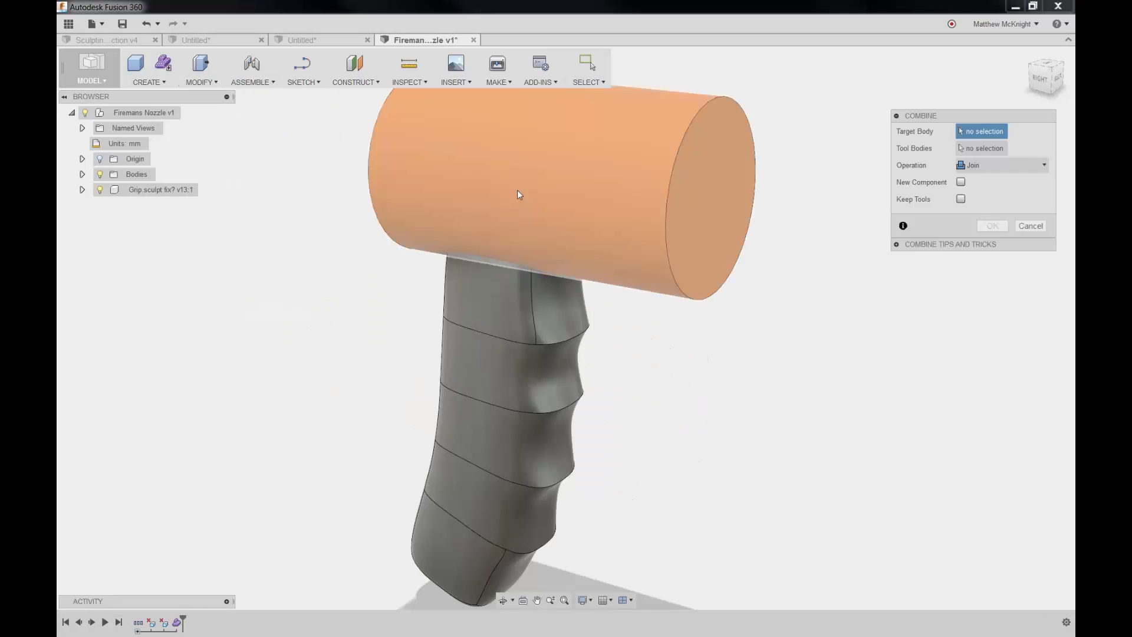
pyautogui.click(518, 189)
pyautogui.click(501, 296)
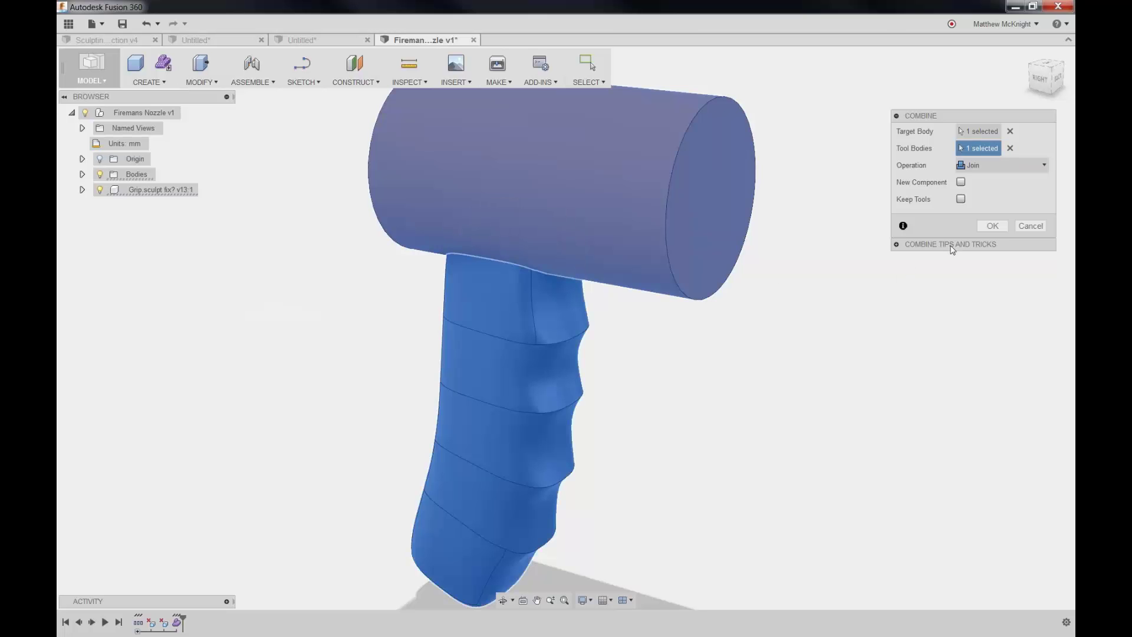
pyautogui.click(993, 225)
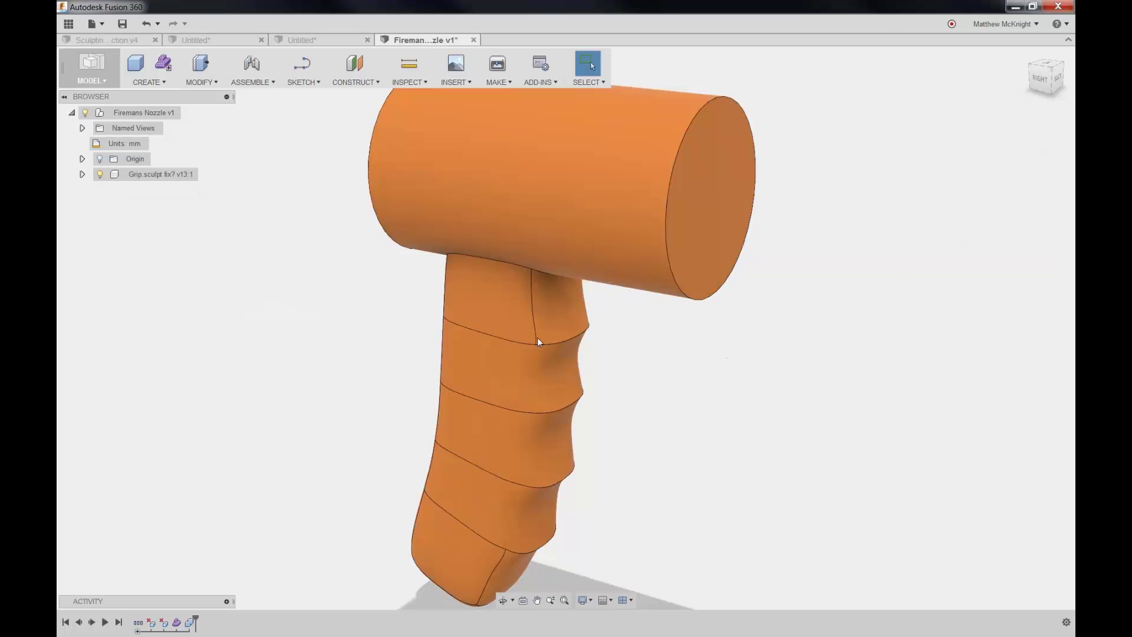
# Step: Fillet the edge loop where the grip meets the nozzle cylinder with a constant radius of 10 mm
pyautogui.keyDown('shift'); pyautogui.moveTo(382, 304); pyautogui.dragTo(430, 271, button='middle'); pyautogui.keyUp('shift')
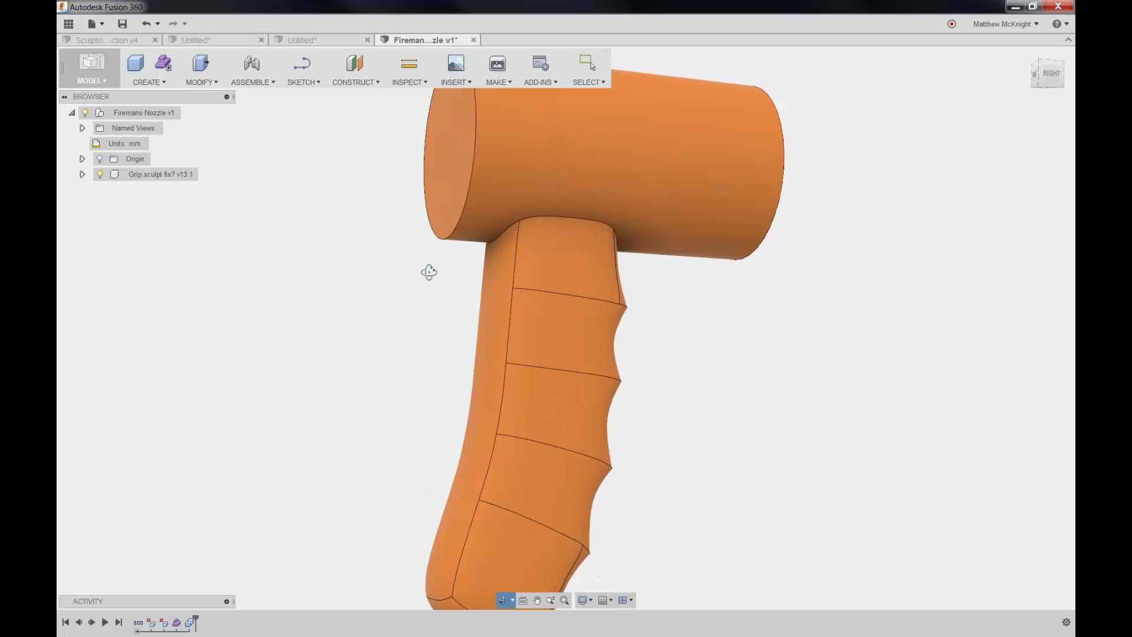
pyautogui.click(201, 66)
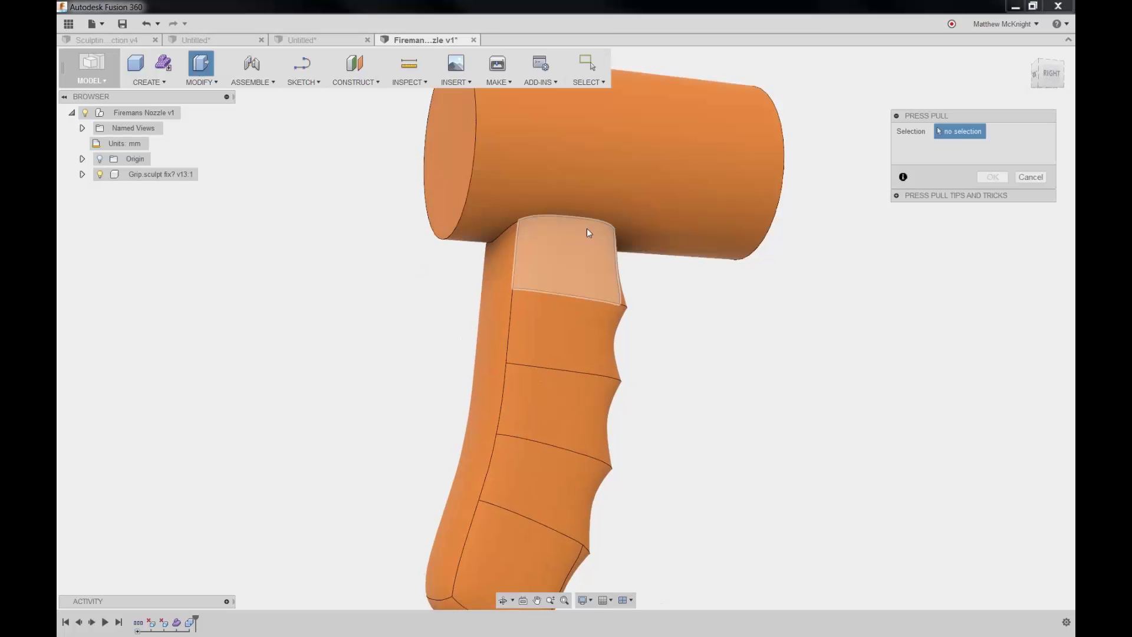
pyautogui.click(588, 223)
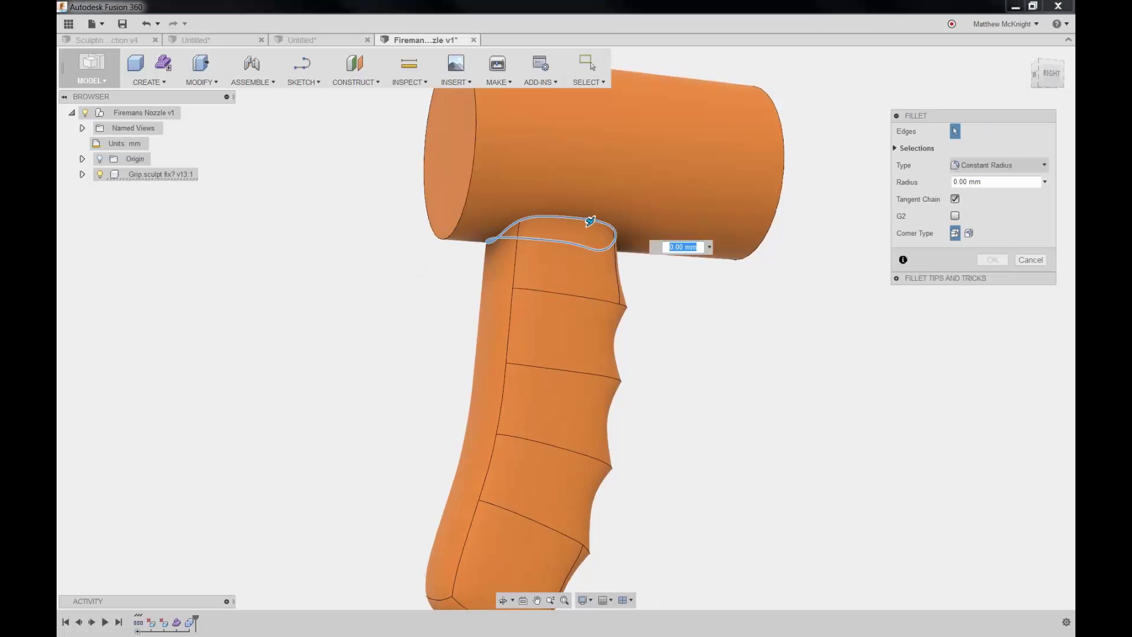
pyautogui.write('10')
pyautogui.press('Return')
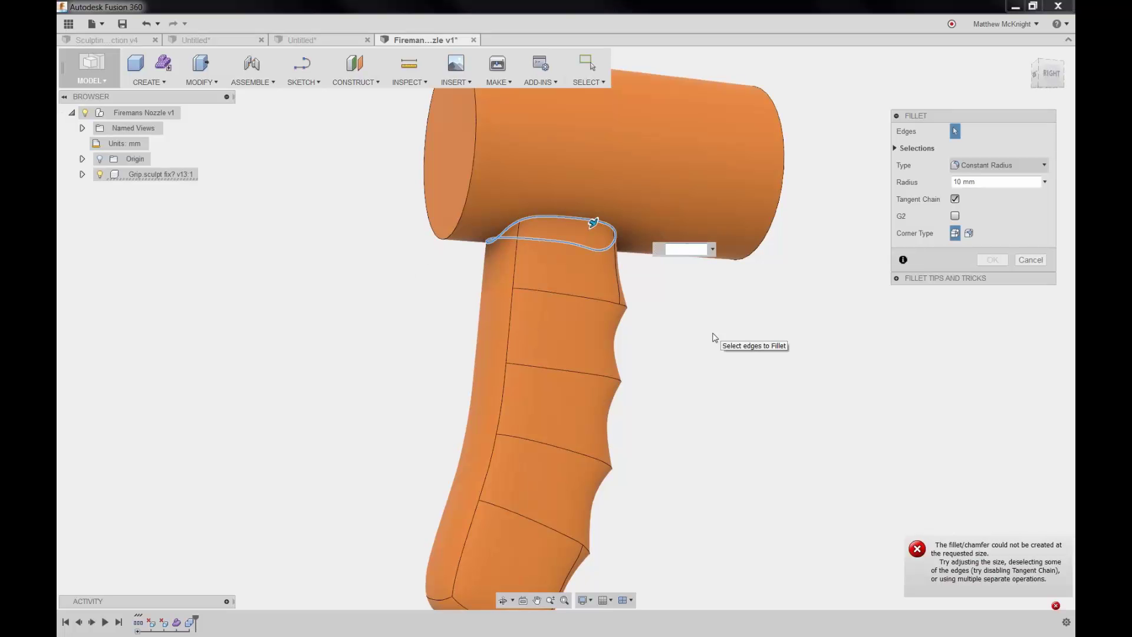
pyautogui.press('Return')
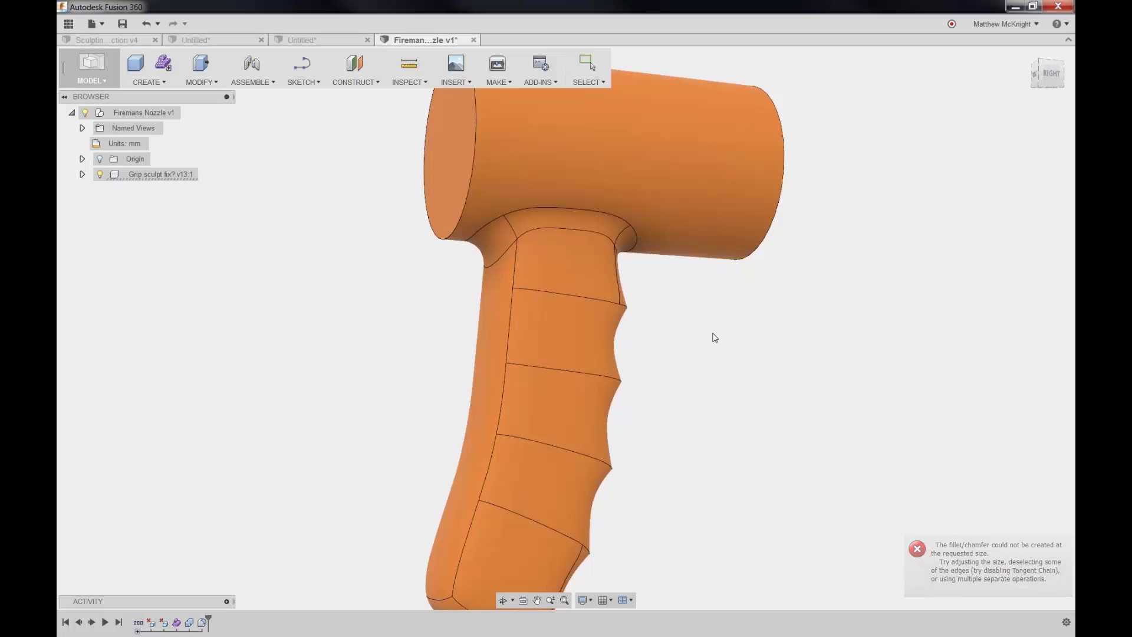
pyautogui.keyDown('shift'); pyautogui.moveTo(579, 263); pyautogui.dragTo(549, 278, button='middle'); pyautogui.keyUp('shift')
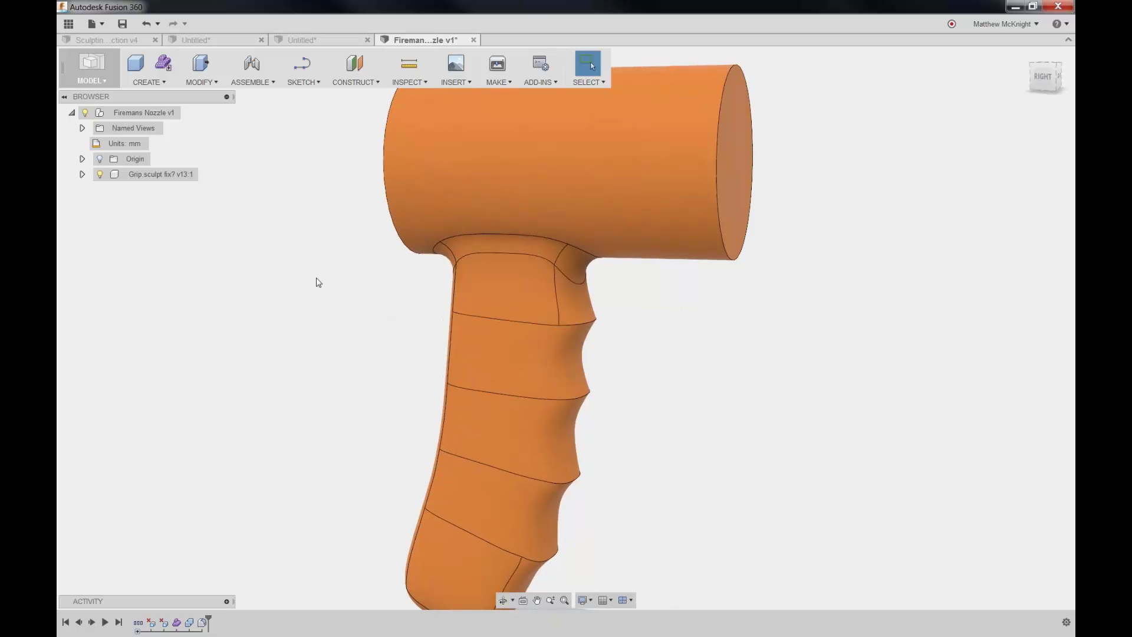
# Step: Open the Match Example design from the project's data and hide the project listing
pyautogui.click(69, 25)
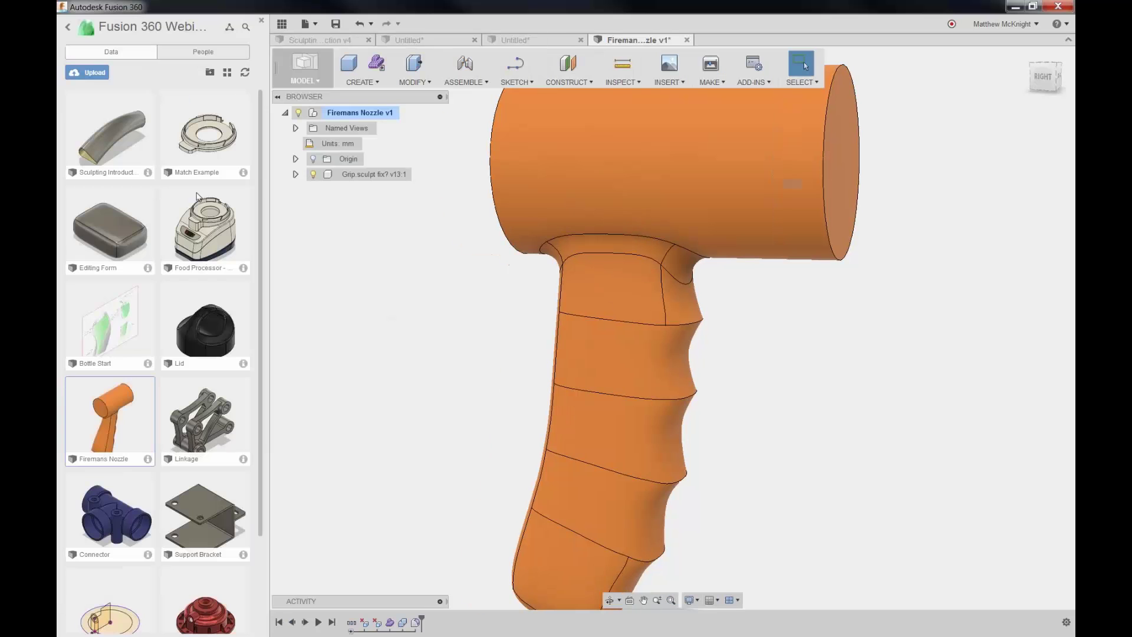
pyautogui.doubleClick(200, 141)
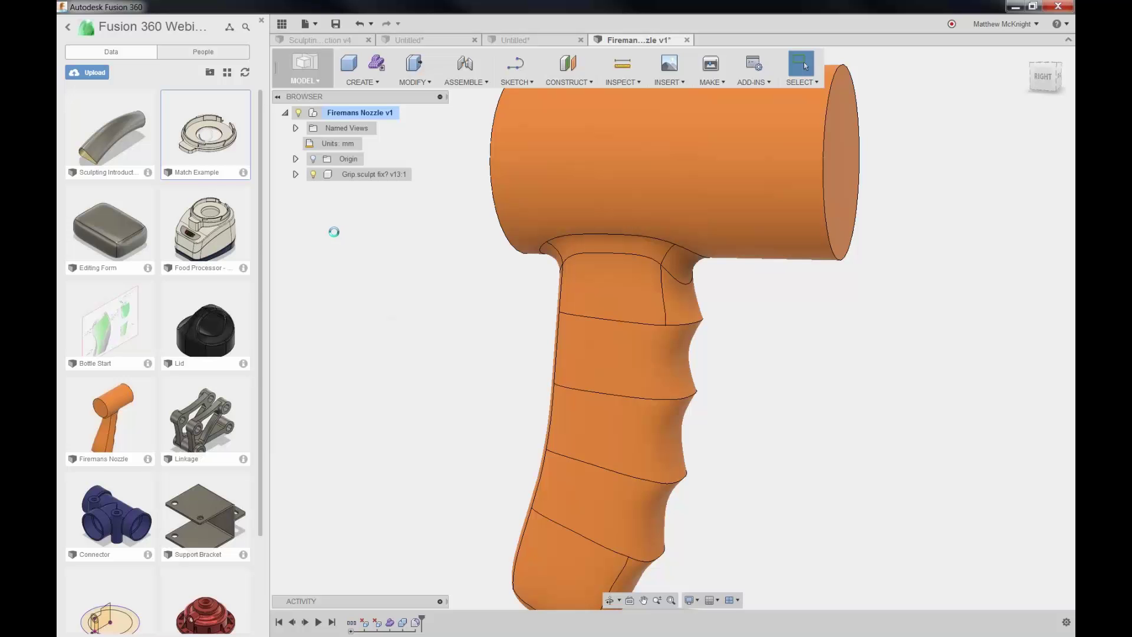
pyautogui.click(263, 23)
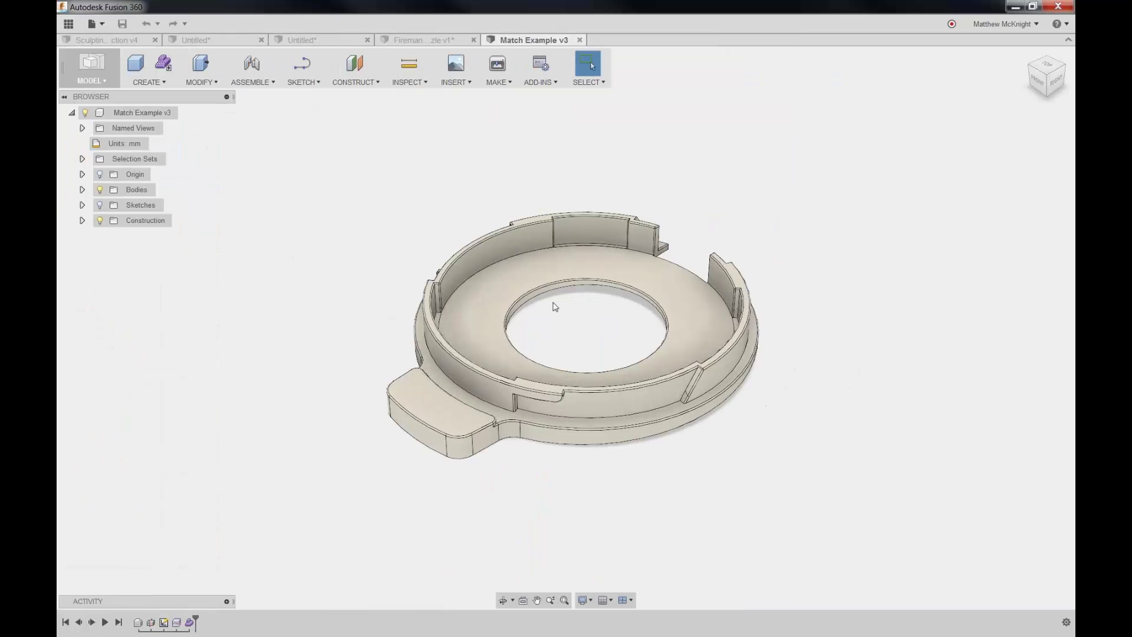
# Step: Select the inner wall and rim faces of the ring's central hole and delete them to close the opening
pyautogui.scroll(3, 546, 299)
pyautogui.scroll(5, 546, 299)
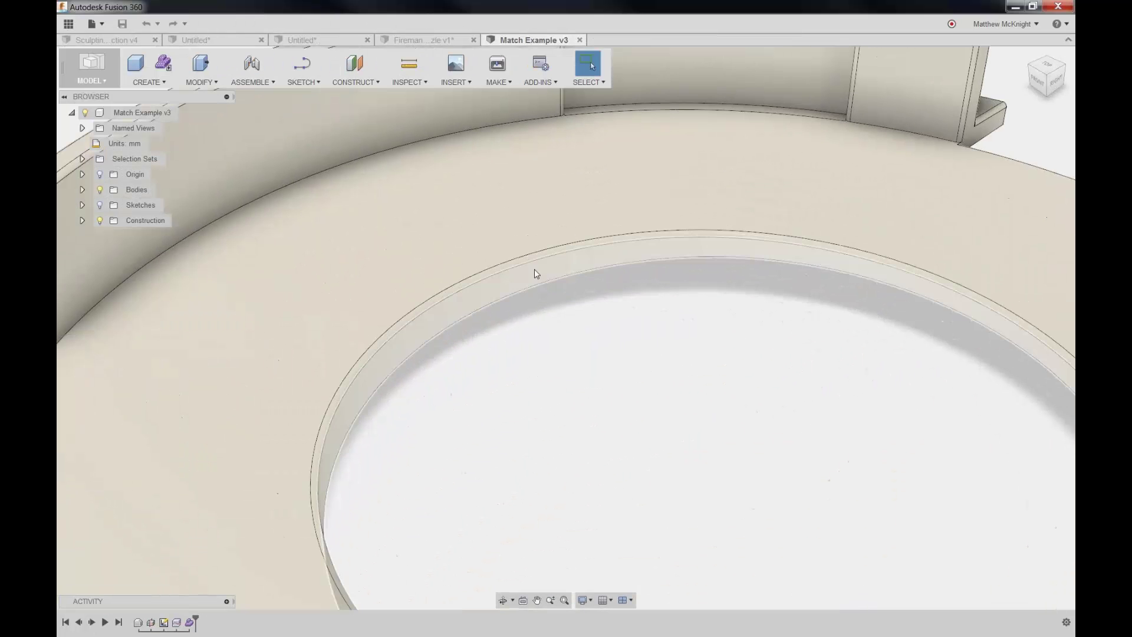
pyautogui.scroll(-3, 535, 269)
pyautogui.click(535, 264)
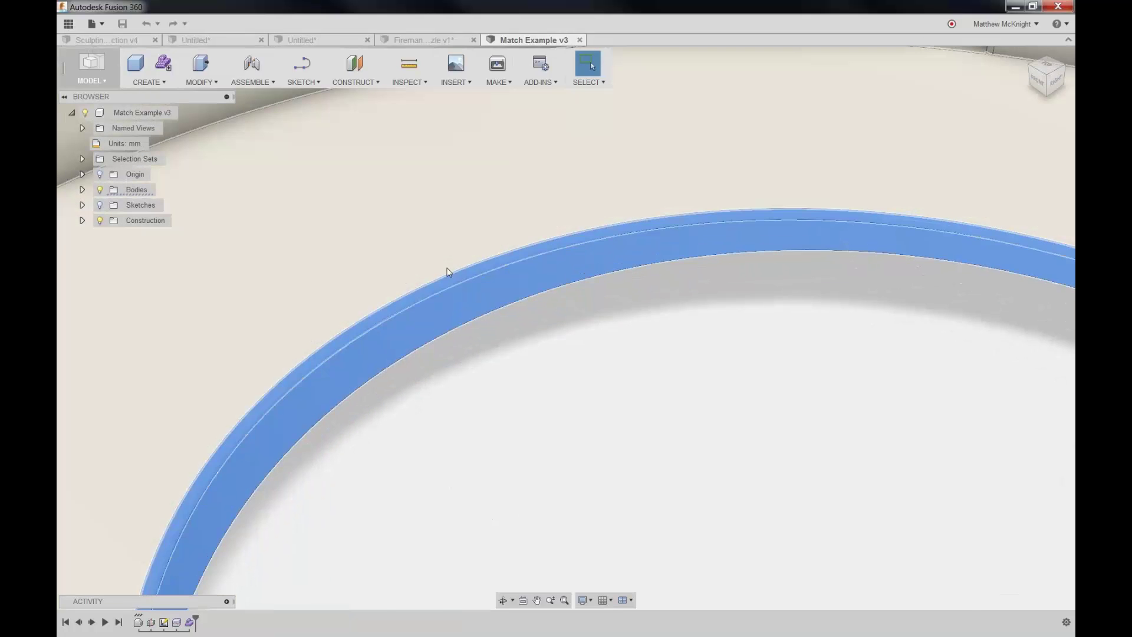
pyautogui.scroll(-5, 449, 271)
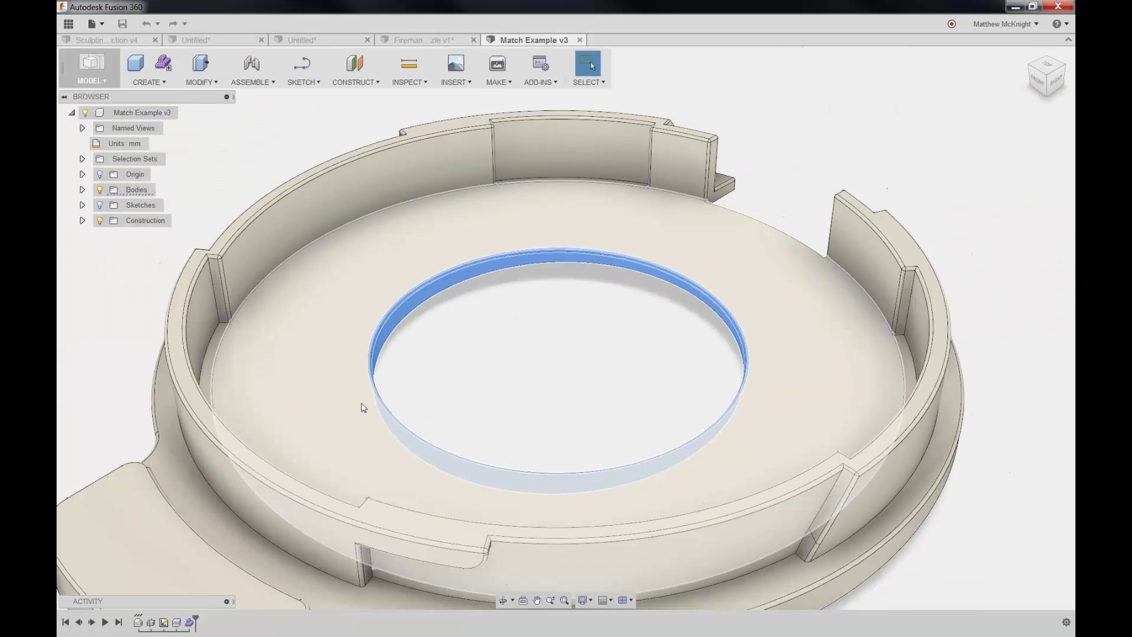
pyautogui.scroll(-2, 495, 373)
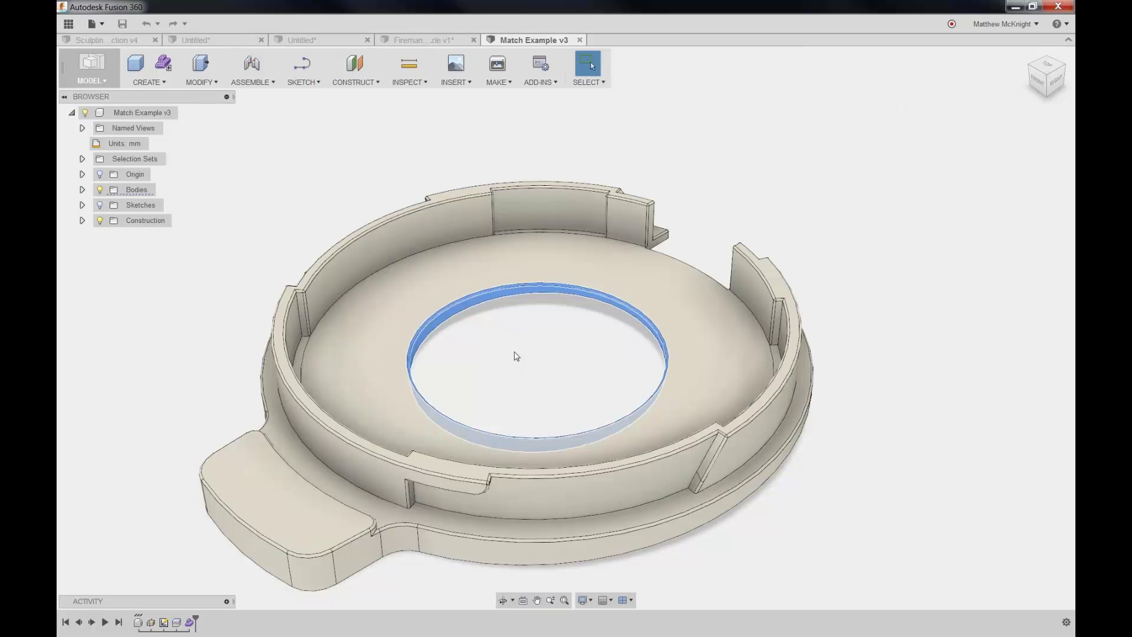
pyautogui.press('Delete')
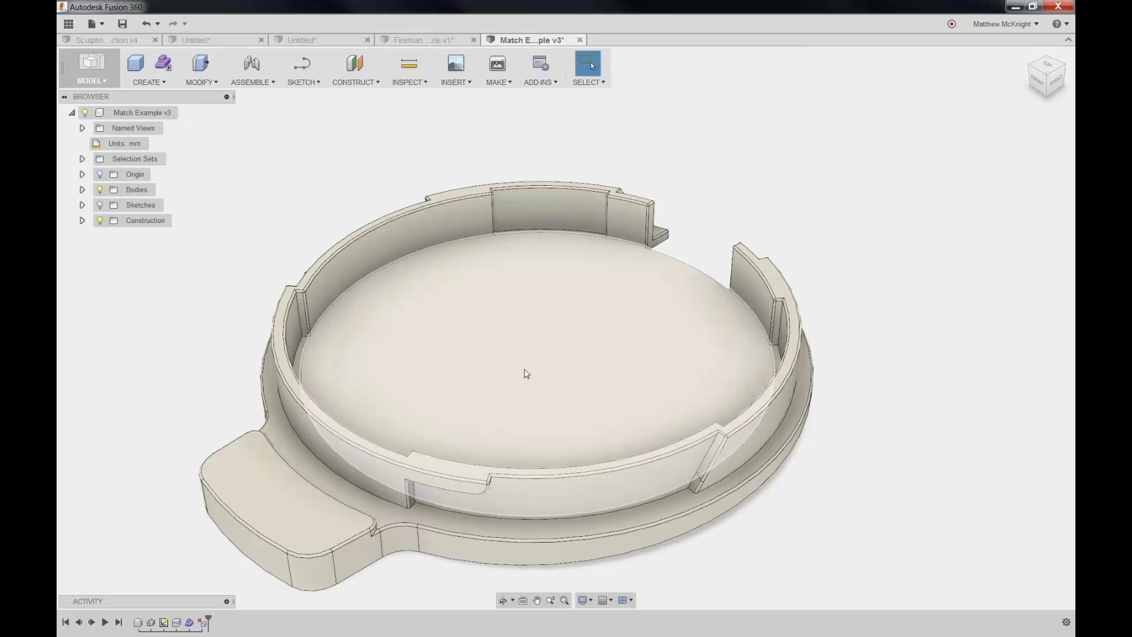
# Step: Examine the faces around the gap in the part's raised wall and outer flange from several angles
pyautogui.keyDown('shift'); pyautogui.moveTo(526, 373); pyautogui.dragTo(456, 355, button='middle'); pyautogui.keyUp('shift')
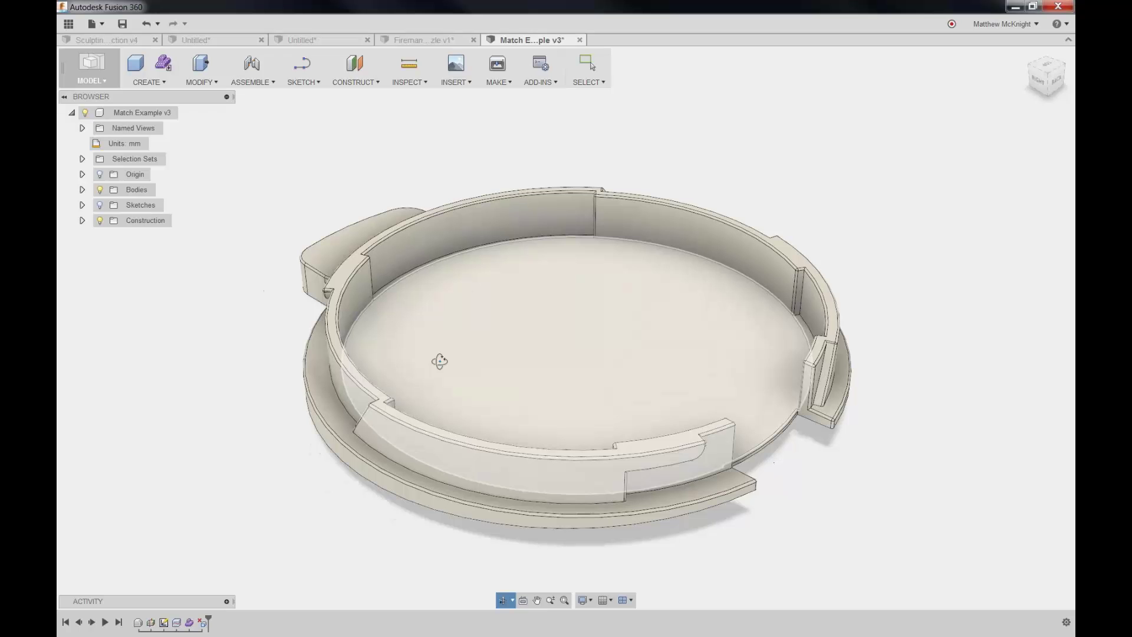
pyautogui.press('Escape')
pyautogui.scroll(2, 816, 457)
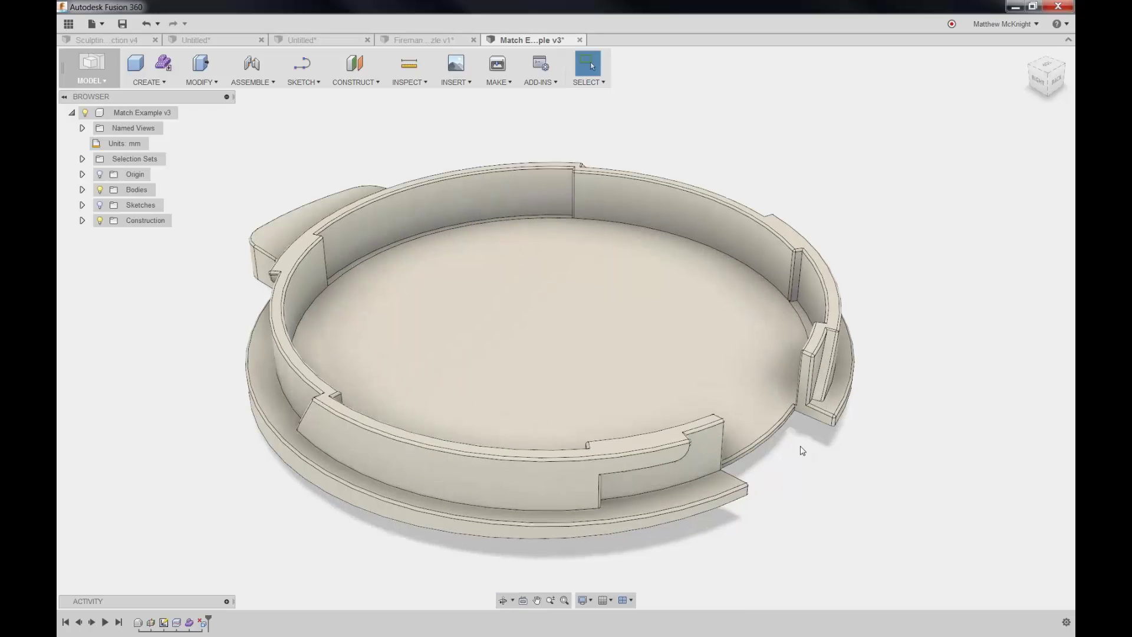
pyautogui.scroll(2, 813, 414)
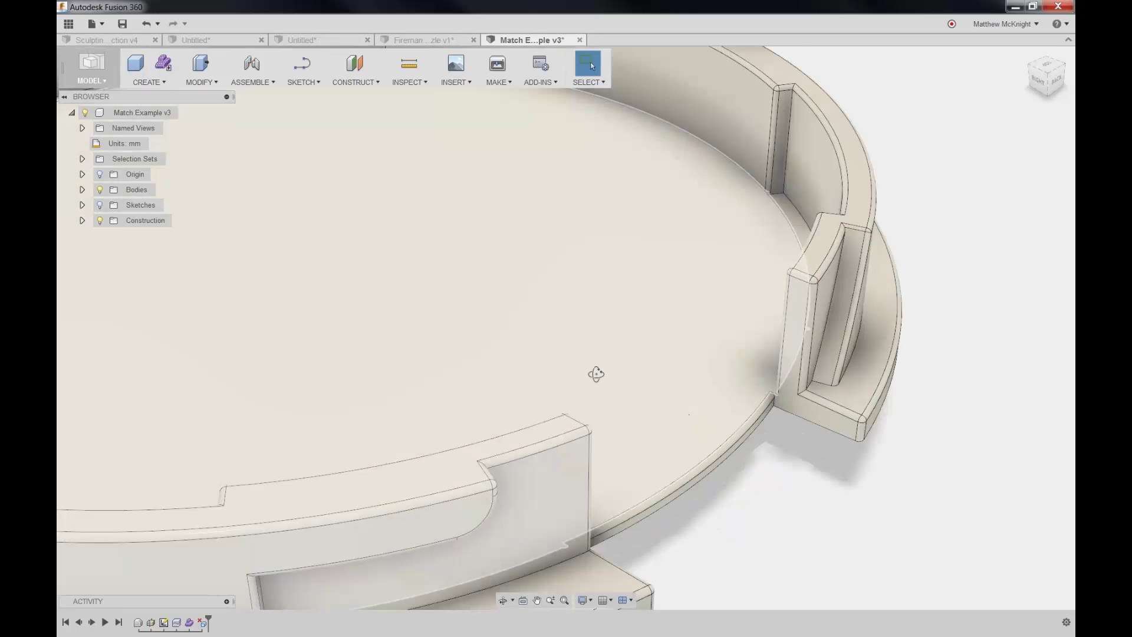
pyautogui.keyDown('shift'); pyautogui.moveTo(596, 374); pyautogui.dragTo(539, 371, button='middle'); pyautogui.keyUp('shift')
pyautogui.moveTo(273, 354); pyautogui.dragTo(446, 353, button='middle')
pyautogui.keyDown('shift'); pyautogui.moveTo(489, 269); pyautogui.dragTo(503, 264, button='middle'); pyautogui.keyUp('shift')
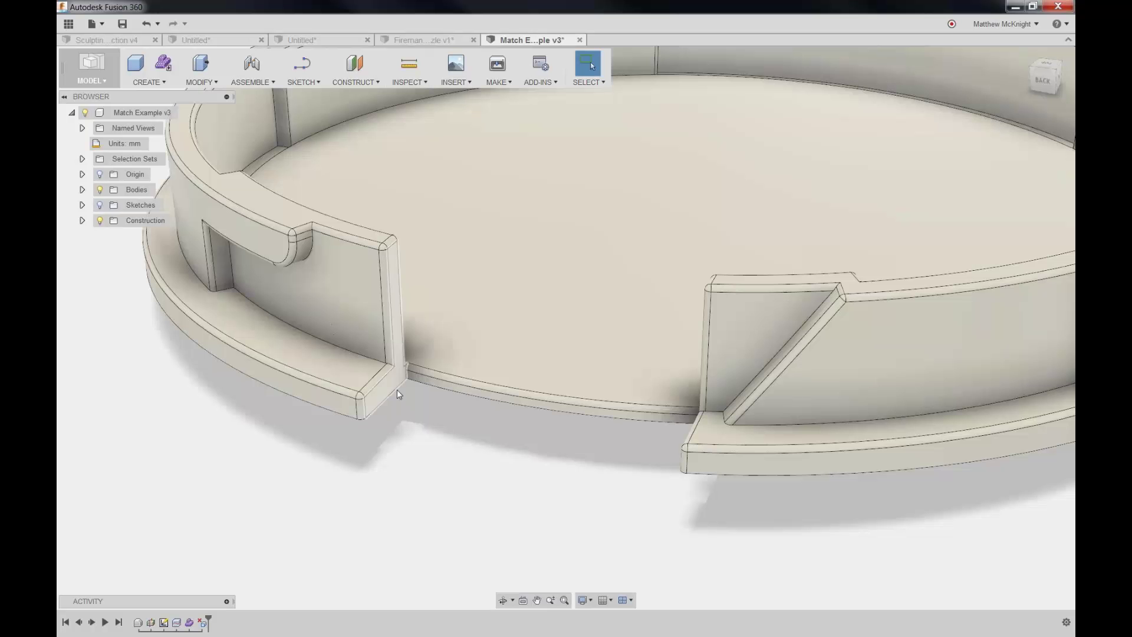
pyautogui.keyDown('shift'); pyautogui.moveTo(451, 384); pyautogui.dragTo(393, 357, button='middle'); pyautogui.keyUp('shift')
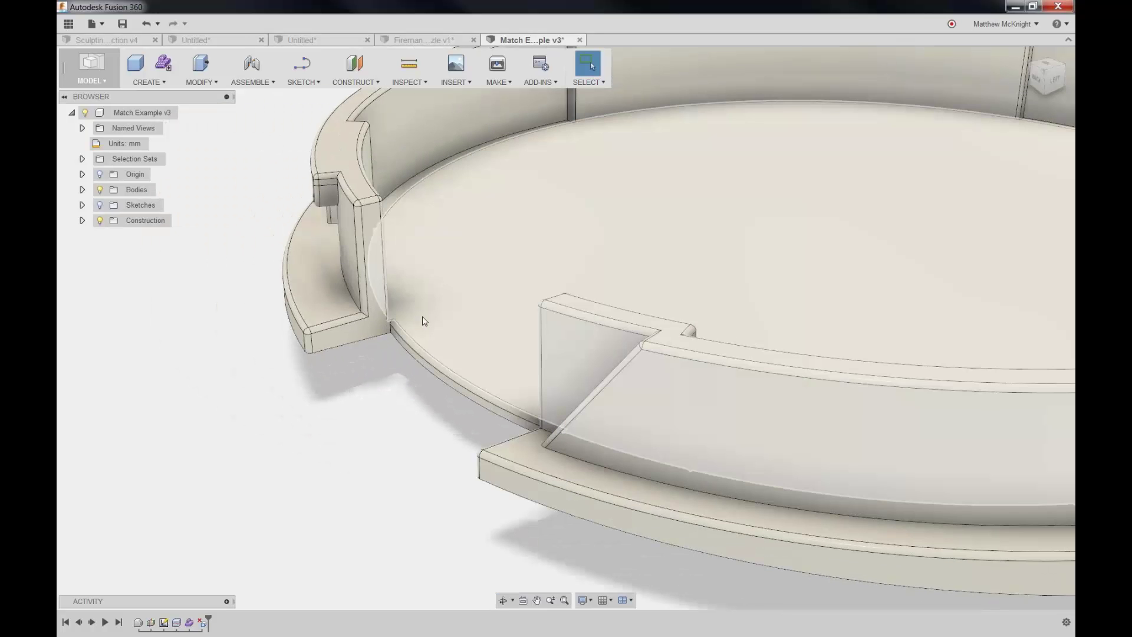
pyautogui.keyDown('shift'); pyautogui.moveTo(423, 316); pyautogui.dragTo(387, 310, button='middle'); pyautogui.keyUp('shift')
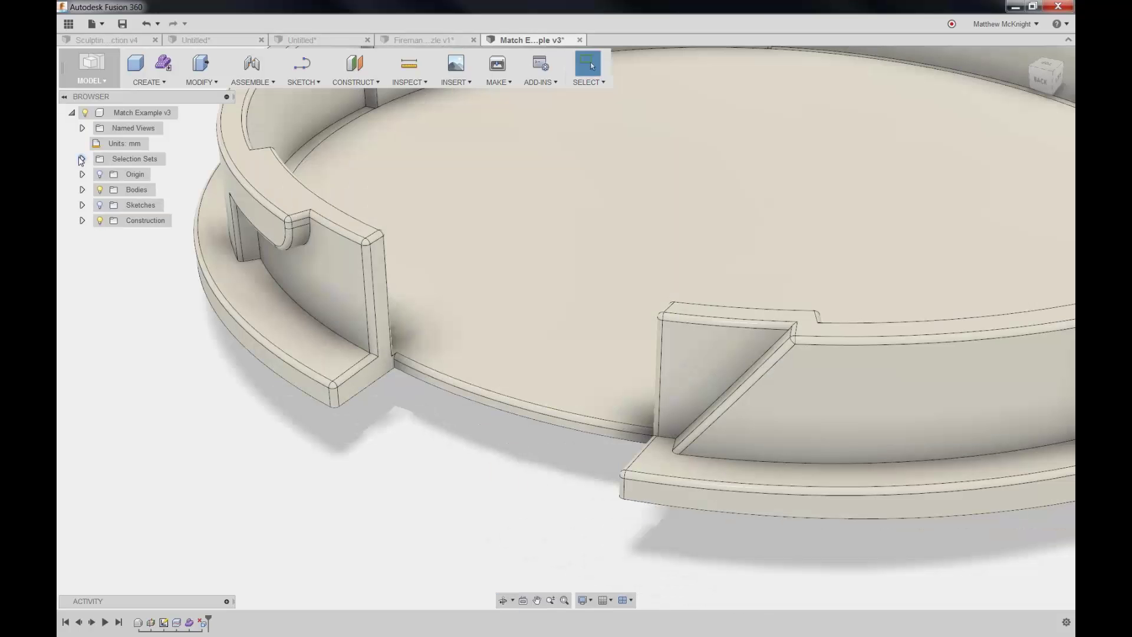
# Step: Select all faces around the gap using the saved Selection Set1 and delete them to close the wall and flange
pyautogui.click(83, 159)
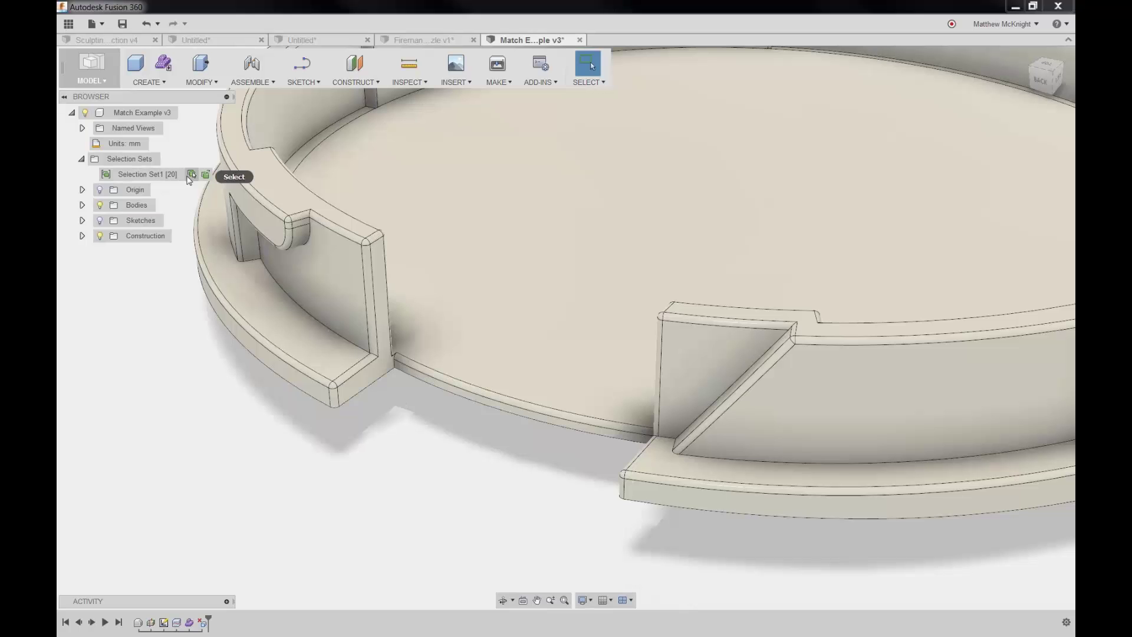
pyautogui.click(192, 175)
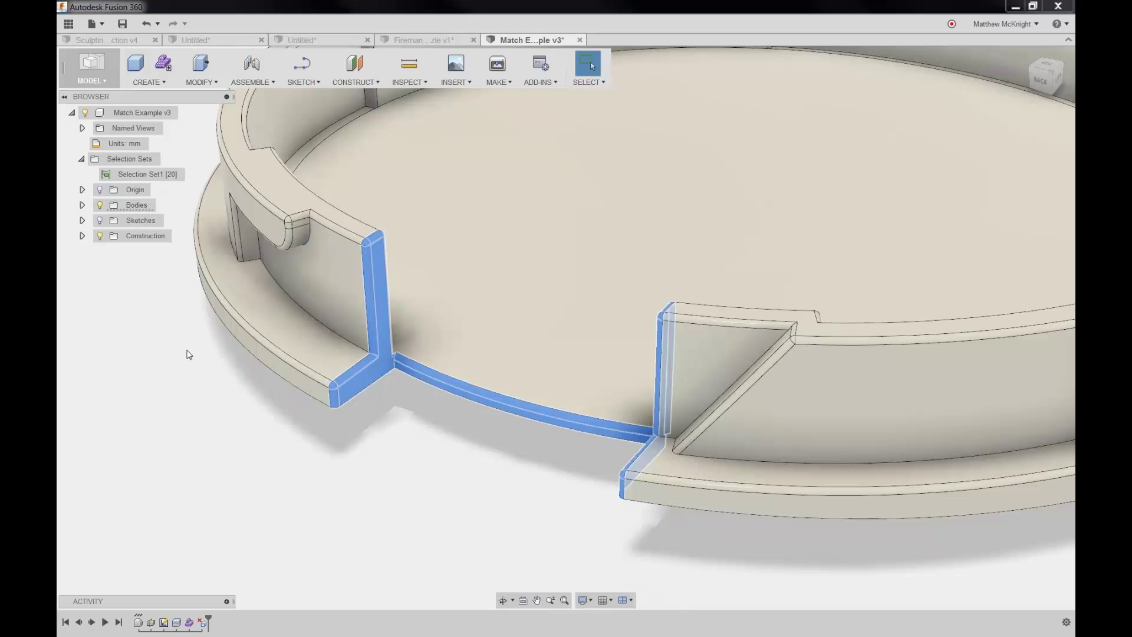
pyautogui.press('Delete')
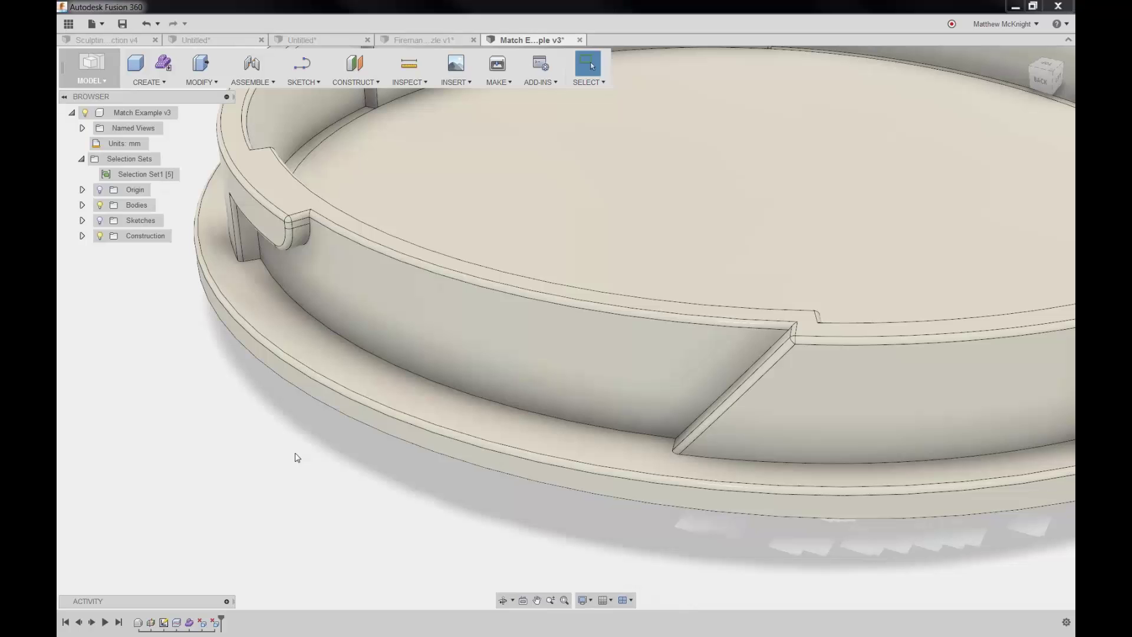
pyautogui.scroll(-6, 295, 453)
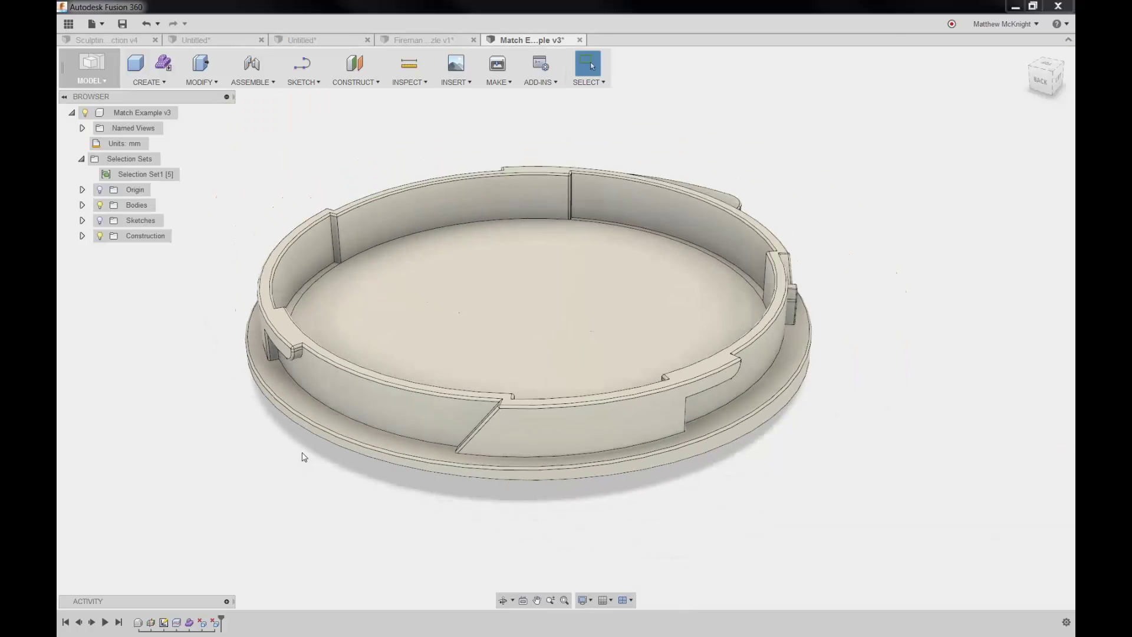